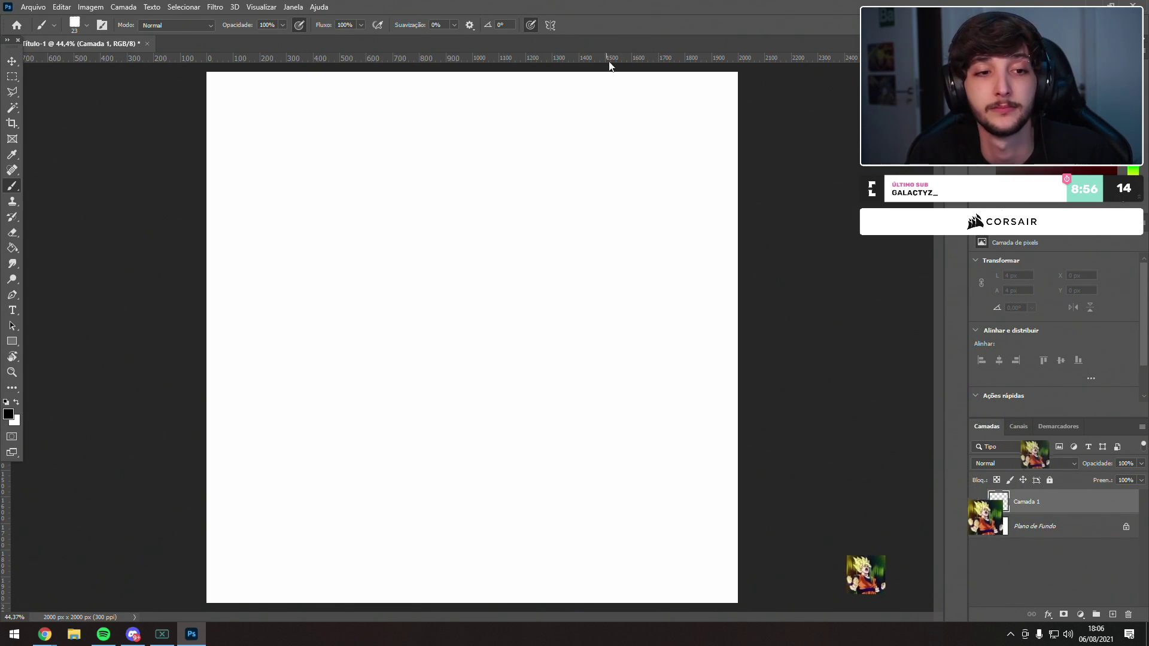
{"action": "left_click_drag", "start_coordinate": [367, 213], "coordinate": [458, 287]}
{"action": "key", "text": "ctrl+z"}
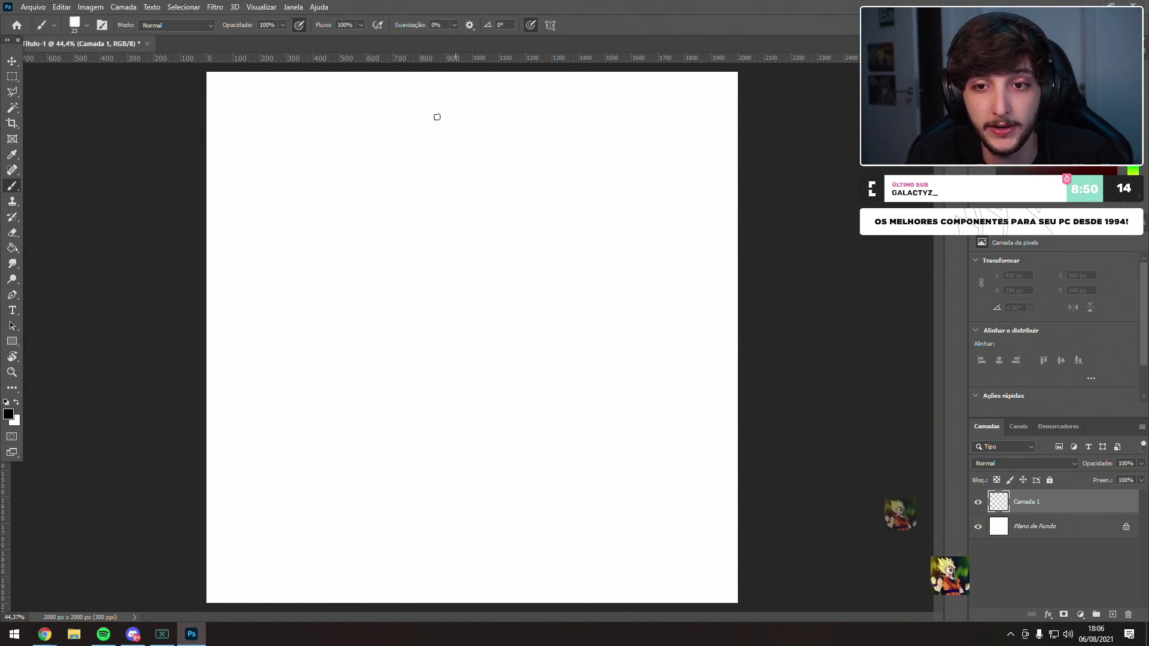
{"action": "mouse_move", "coordinate": [264, 219]}
{"action": "left_mouse_down"}
{"action": "mouse_move", "coordinate": [332, 241]}
{"action": "mouse_move", "coordinate": [282, 184]}
{"action": "left_mouse_up"}
{"action": "key", "text": "ctrl+z"}
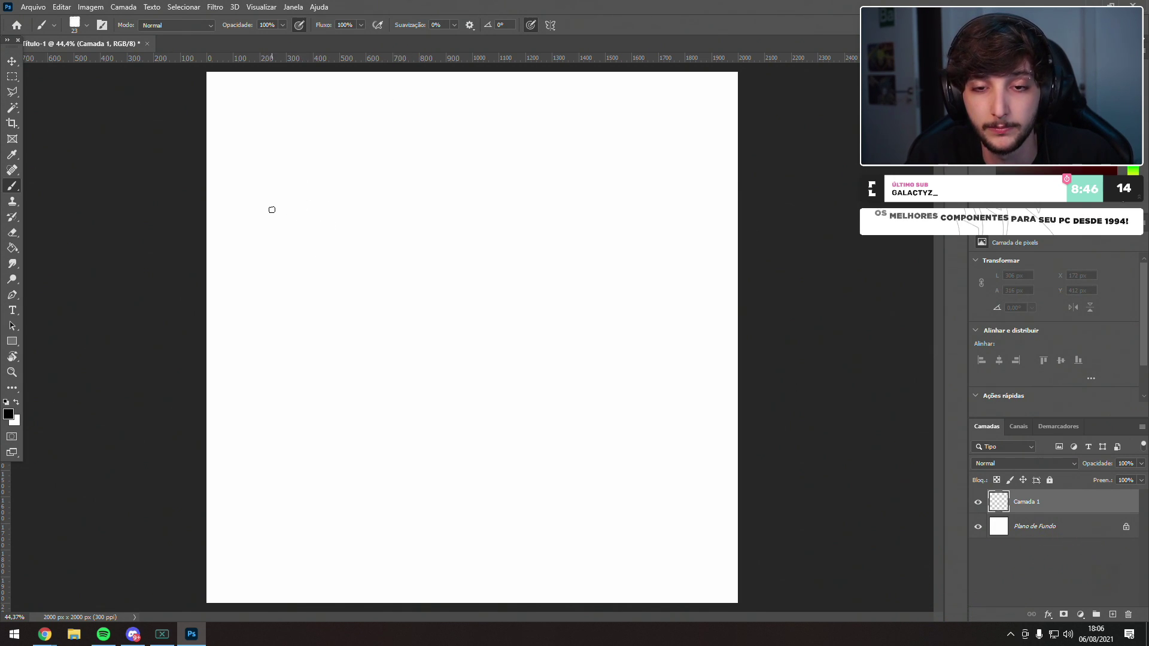
{"action": "mouse_move", "coordinate": [304, 218]}
{"action": "left_mouse_down"}
{"action": "mouse_move", "coordinate": [316, 243]}
{"action": "mouse_move", "coordinate": [334, 236]}
{"action": "mouse_move", "coordinate": [331, 198]}
{"action": "mouse_move", "coordinate": [306, 208]}
{"action": "mouse_move", "coordinate": [317, 255]}
{"action": "mouse_move", "coordinate": [337, 259]}
{"action": "mouse_move", "coordinate": [345, 233]}
{"action": "mouse_move", "coordinate": [323, 214]}
{"action": "mouse_move", "coordinate": [314, 252]}
{"action": "mouse_move", "coordinate": [350, 243]}
{"action": "left_mouse_up"}
{"action": "key", "text": "ctrl+z"}
{"action": "key", "text": "ctrl+z"}
{"action": "key", "text": "ctrl+z"}
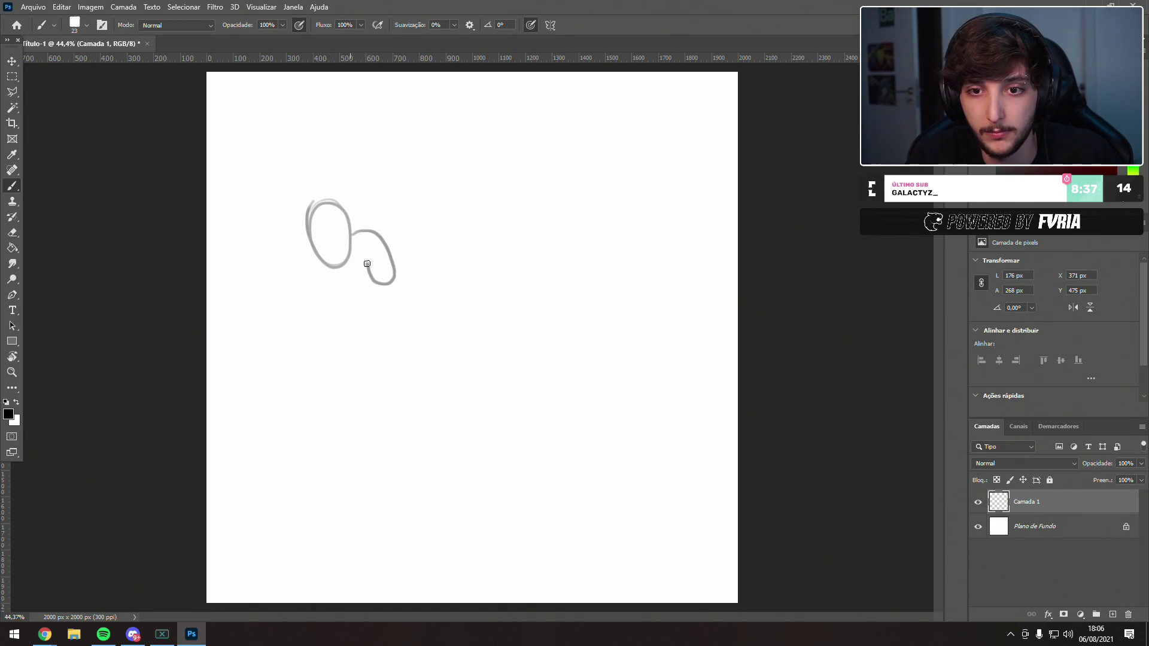
{"action": "key", "text": "ctrl+z"}
{"action": "key", "text": "ctrl+z"}
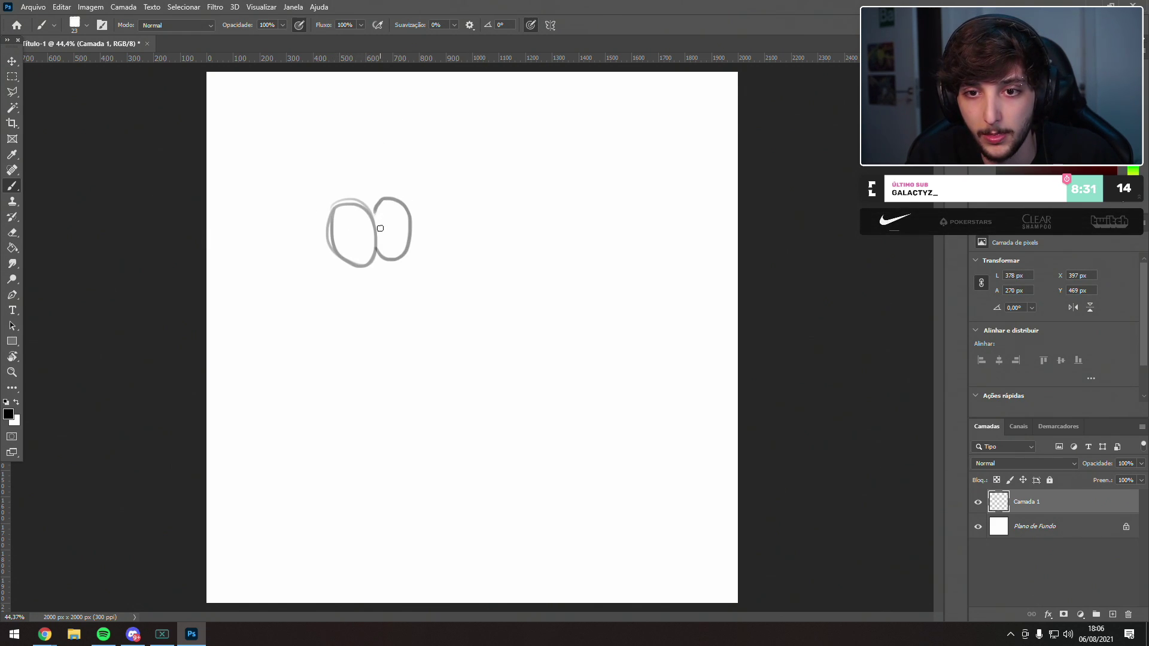
- Darken the second oval eye and sketch the long drooping nose and the cheek line of the cartoon face
{"action": "left_click_drag", "start_coordinate": [402, 256], "coordinate": [383, 253]}
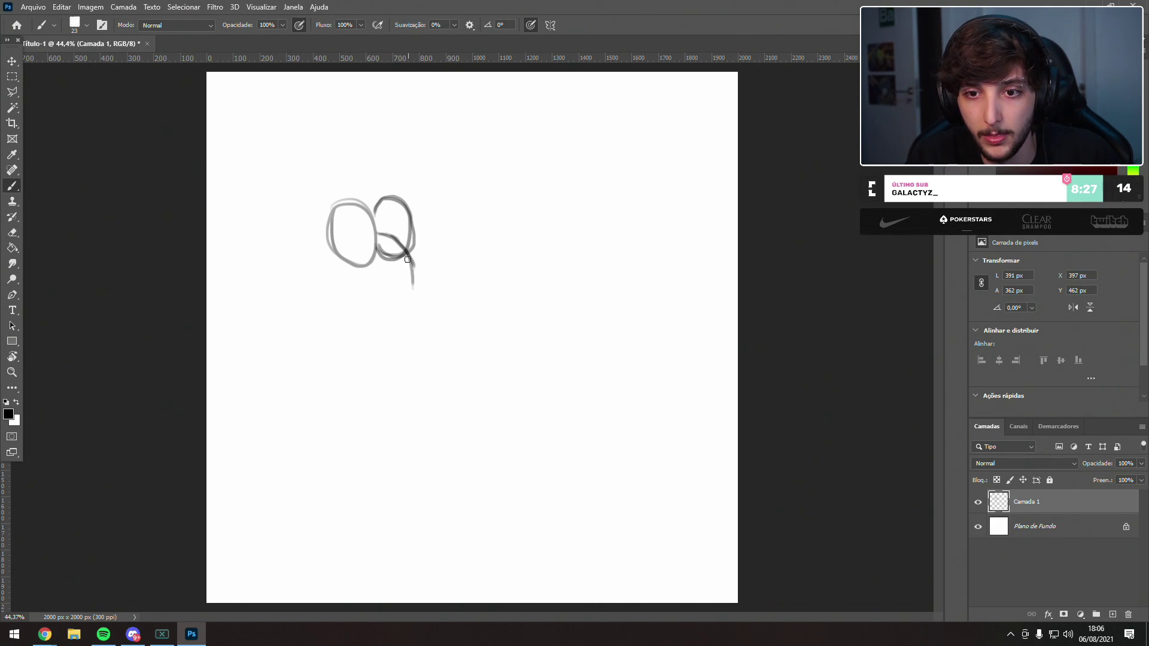
{"action": "mouse_move", "coordinate": [389, 279]}
{"action": "left_mouse_down"}
{"action": "mouse_move", "coordinate": [417, 289]}
{"action": "mouse_move", "coordinate": [412, 259]}
{"action": "left_mouse_up"}
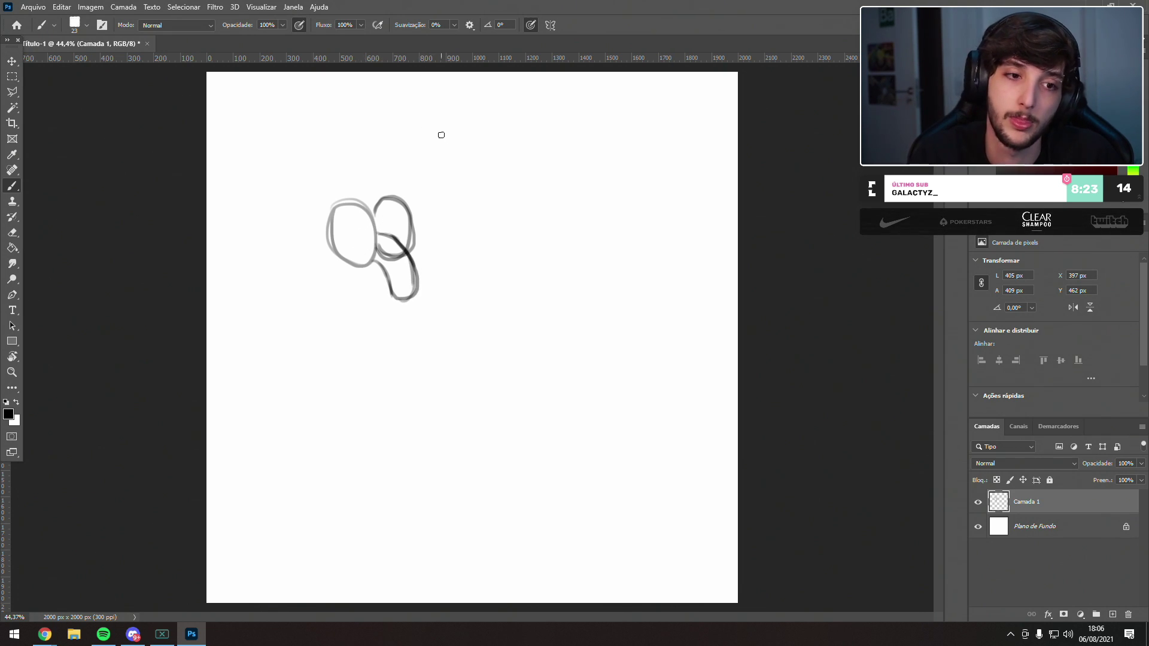
{"action": "left_click_drag", "start_coordinate": [326, 273], "coordinate": [316, 236]}
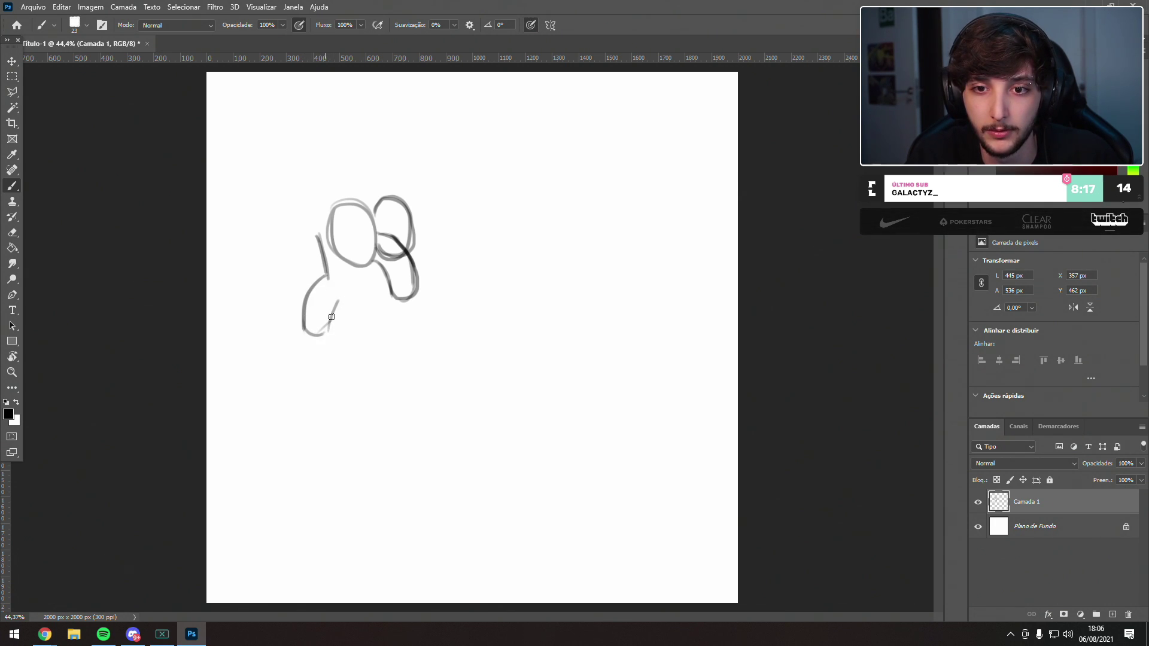
- Sketch the wide frown, narrow pupils and slanted angry brows, and outline the large domed head around the face
{"action": "left_click_drag", "start_coordinate": [335, 311], "coordinate": [369, 298]}
{"action": "key", "text": "ctrl+z"}
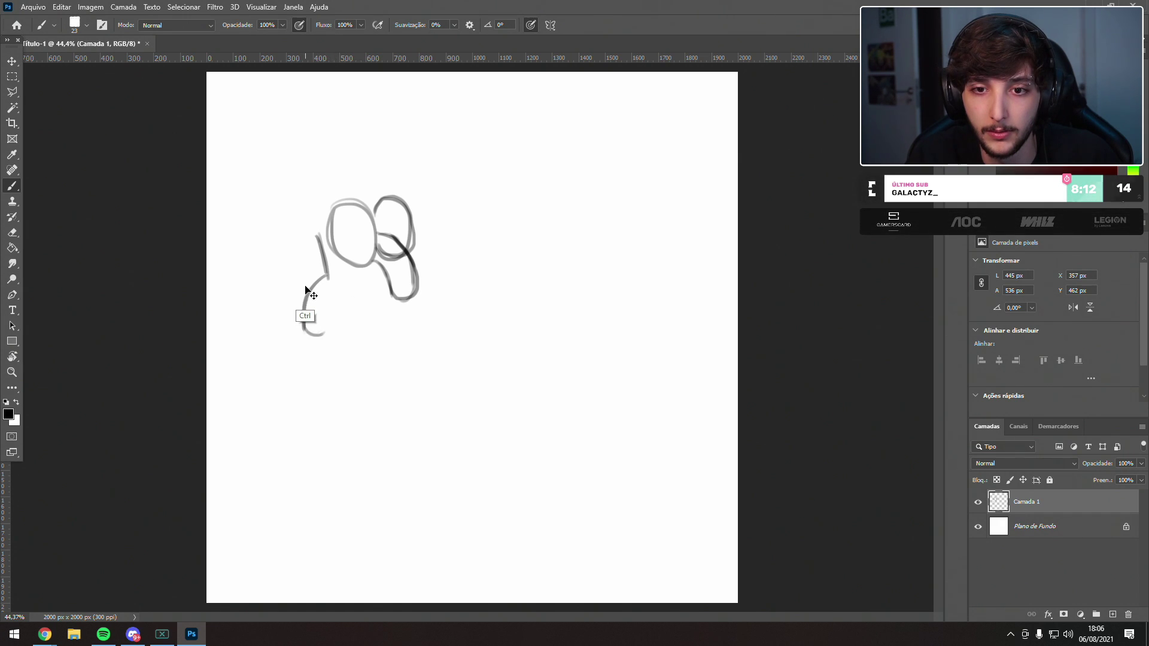
{"action": "key", "text": "ctrl+z"}
{"action": "mouse_move", "coordinate": [328, 280]}
{"action": "left_mouse_down"}
{"action": "mouse_move", "coordinate": [314, 328]}
{"action": "mouse_move", "coordinate": [418, 280]}
{"action": "mouse_move", "coordinate": [431, 295]}
{"action": "mouse_move", "coordinate": [425, 312]}
{"action": "mouse_move", "coordinate": [402, 312]}
{"action": "mouse_move", "coordinate": [425, 299]}
{"action": "mouse_move", "coordinate": [367, 284]}
{"action": "mouse_move", "coordinate": [323, 310]}
{"action": "left_mouse_up"}
{"action": "key", "text": "ctrl+z"}
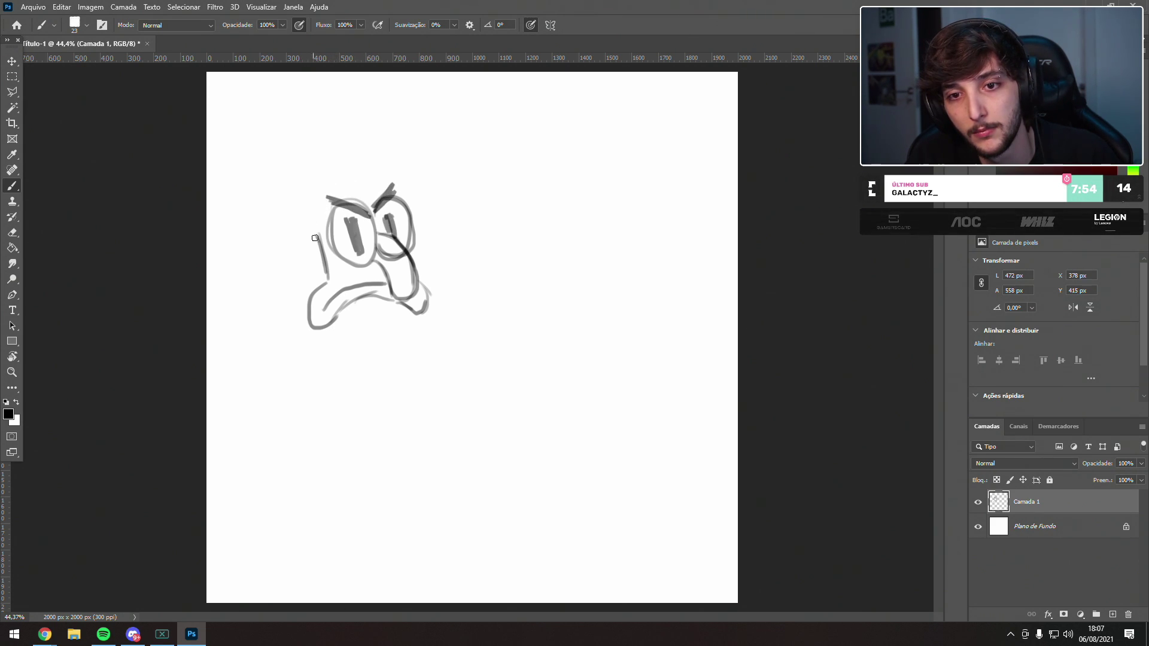
{"action": "mouse_move", "coordinate": [413, 225]}
{"action": "left_mouse_down"}
{"action": "mouse_move", "coordinate": [425, 178]}
{"action": "mouse_move", "coordinate": [350, 146]}
{"action": "mouse_move", "coordinate": [407, 159]}
{"action": "mouse_move", "coordinate": [306, 158]}
{"action": "mouse_move", "coordinate": [292, 184]}
{"action": "mouse_move", "coordinate": [318, 237]}
{"action": "mouse_move", "coordinate": [301, 231]}
{"action": "mouse_move", "coordinate": [296, 163]}
{"action": "mouse_move", "coordinate": [329, 155]}
{"action": "mouse_move", "coordinate": [290, 180]}
{"action": "mouse_move", "coordinate": [317, 237]}
{"action": "mouse_move", "coordinate": [286, 194]}
{"action": "mouse_move", "coordinate": [305, 161]}
{"action": "mouse_move", "coordinate": [369, 149]}
{"action": "mouse_move", "coordinate": [422, 170]}
{"action": "mouse_move", "coordinate": [417, 227]}
{"action": "left_mouse_up"}
{"action": "key", "text": "ctrl+z"}
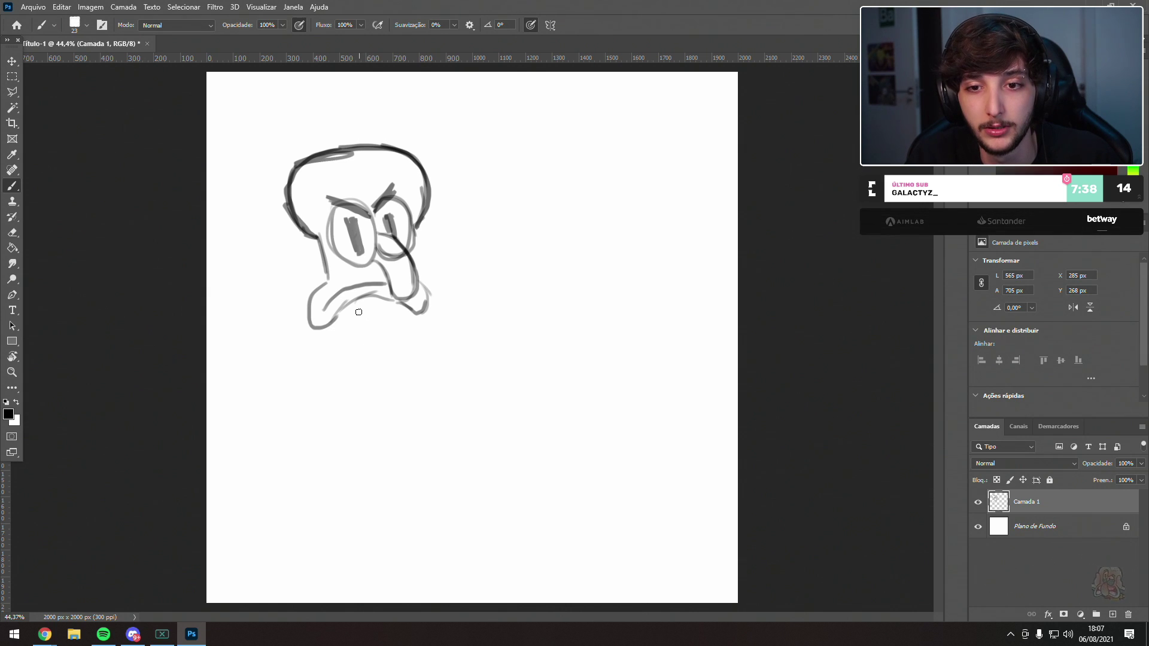
- Sketch the narrow neck and the open shirt collar beneath the frowning mouth
{"action": "left_click_drag", "start_coordinate": [352, 302], "coordinate": [360, 339]}
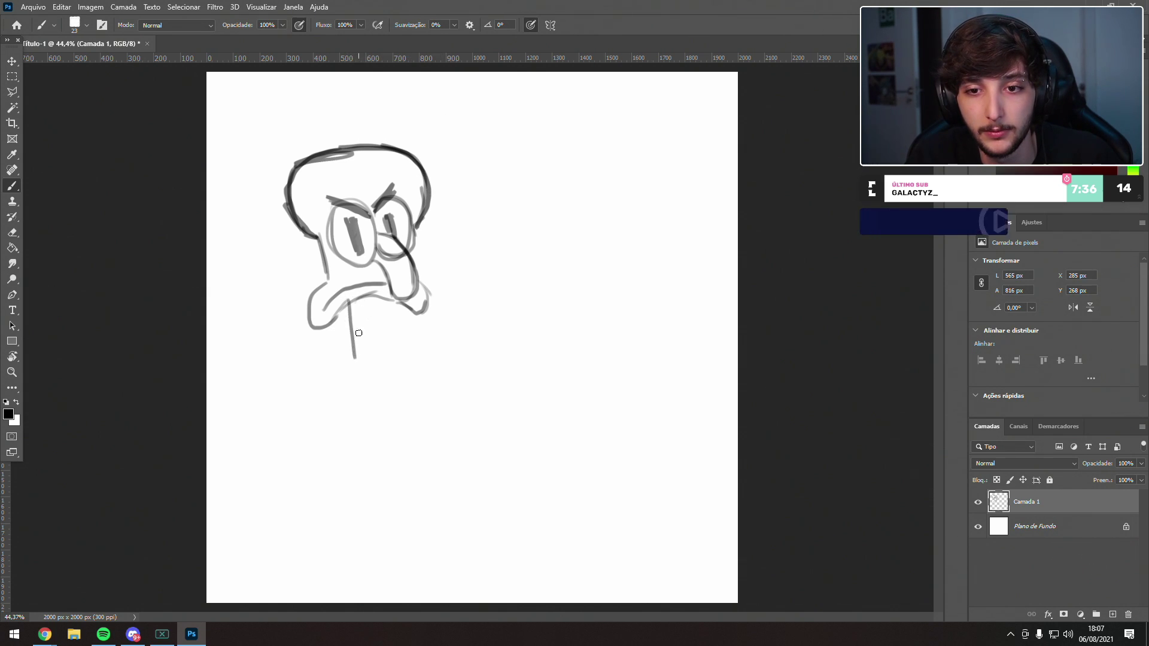
{"action": "left_click_drag", "start_coordinate": [377, 301], "coordinate": [383, 345]}
{"action": "key", "text": "ctrl+z"}
{"action": "mouse_move", "coordinate": [377, 298]}
{"action": "left_mouse_down"}
{"action": "mouse_move", "coordinate": [374, 357]}
{"action": "mouse_move", "coordinate": [360, 338]}
{"action": "mouse_move", "coordinate": [342, 356]}
{"action": "mouse_move", "coordinate": [393, 351]}
{"action": "mouse_move", "coordinate": [470, 284]}
{"action": "left_mouse_up"}
{"action": "key", "text": "ctrl+z"}
{"action": "left_click_drag", "start_coordinate": [399, 346], "coordinate": [471, 282]}
{"action": "key", "text": "ctrl+z"}
{"action": "left_click_drag", "start_coordinate": [400, 345], "coordinate": [457, 311]}
{"action": "key", "text": "ctrl+z"}
{"action": "left_click_drag", "start_coordinate": [399, 346], "coordinate": [469, 308]}
{"action": "key", "text": "ctrl+z"}
{"action": "key", "text": "ctrl+z"}
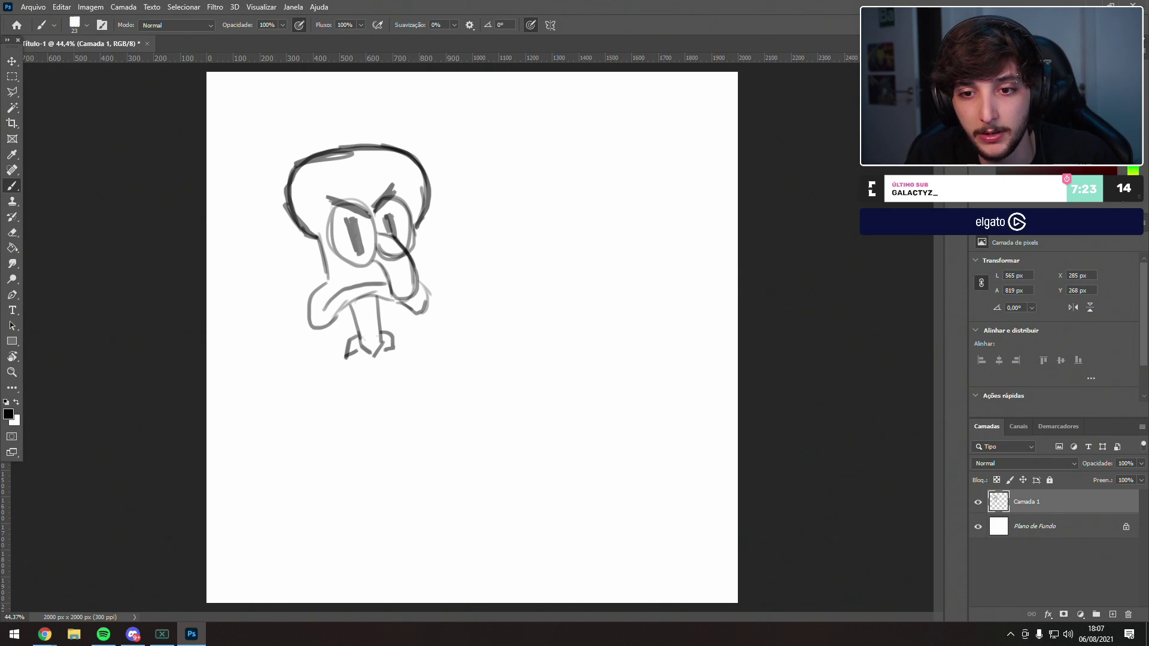
- Sketch the shirt with a long rectangular torso, one sleeve reaching outward and the other hanging down
{"action": "mouse_move", "coordinate": [456, 338]}
{"action": "left_mouse_down"}
{"action": "mouse_move", "coordinate": [402, 369]}
{"action": "mouse_move", "coordinate": [407, 461]}
{"action": "mouse_move", "coordinate": [352, 465]}
{"action": "left_mouse_up"}
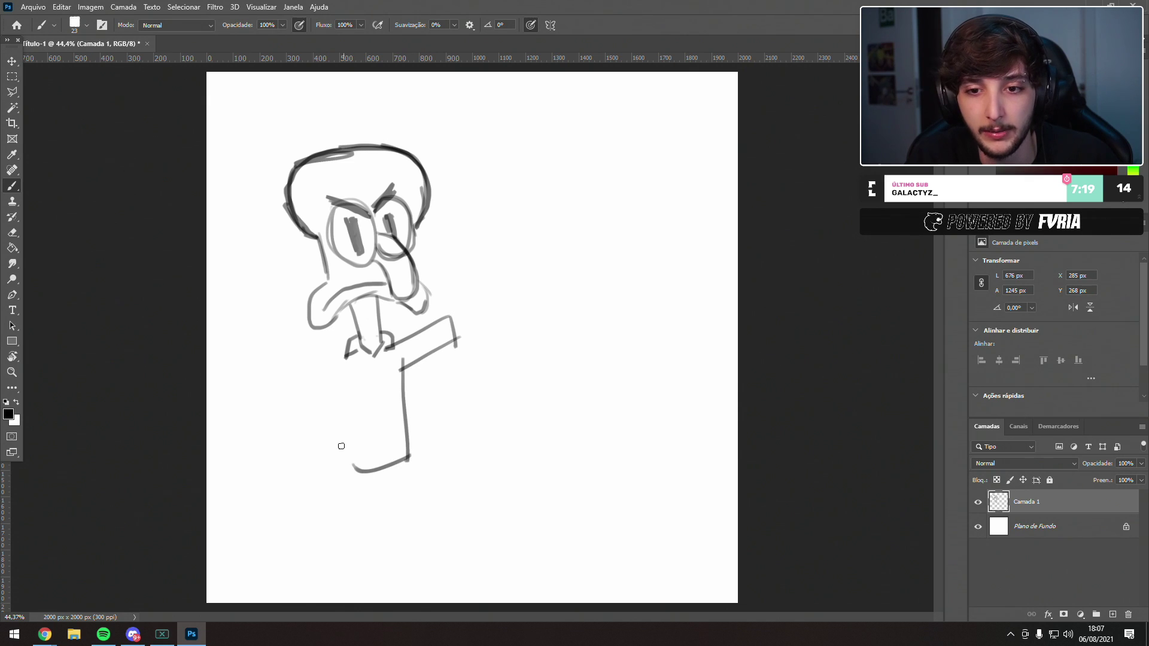
{"action": "left_click_drag", "start_coordinate": [344, 376], "coordinate": [352, 466]}
{"action": "key", "text": "ctrl+z"}
{"action": "left_click_drag", "start_coordinate": [344, 376], "coordinate": [352, 467]}
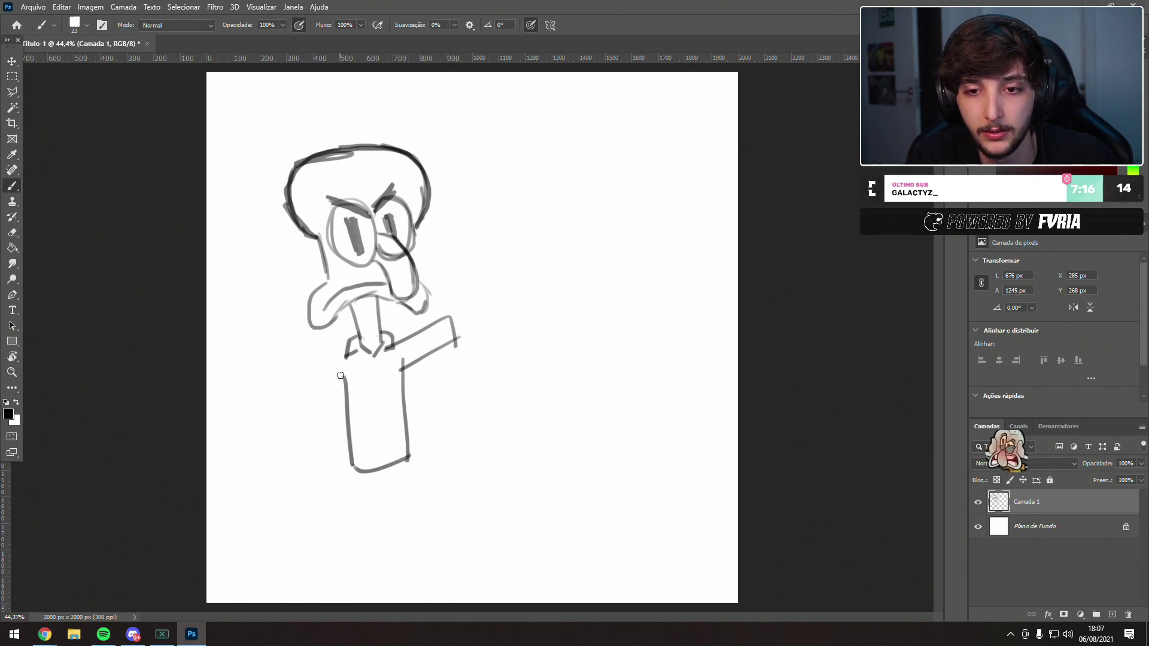
{"action": "mouse_move", "coordinate": [345, 351]}
{"action": "left_mouse_down"}
{"action": "mouse_move", "coordinate": [318, 398]}
{"action": "mouse_move", "coordinate": [327, 368]}
{"action": "mouse_move", "coordinate": [316, 420]}
{"action": "mouse_move", "coordinate": [343, 416]}
{"action": "left_mouse_up"}
{"action": "key", "text": "ctrl+z"}
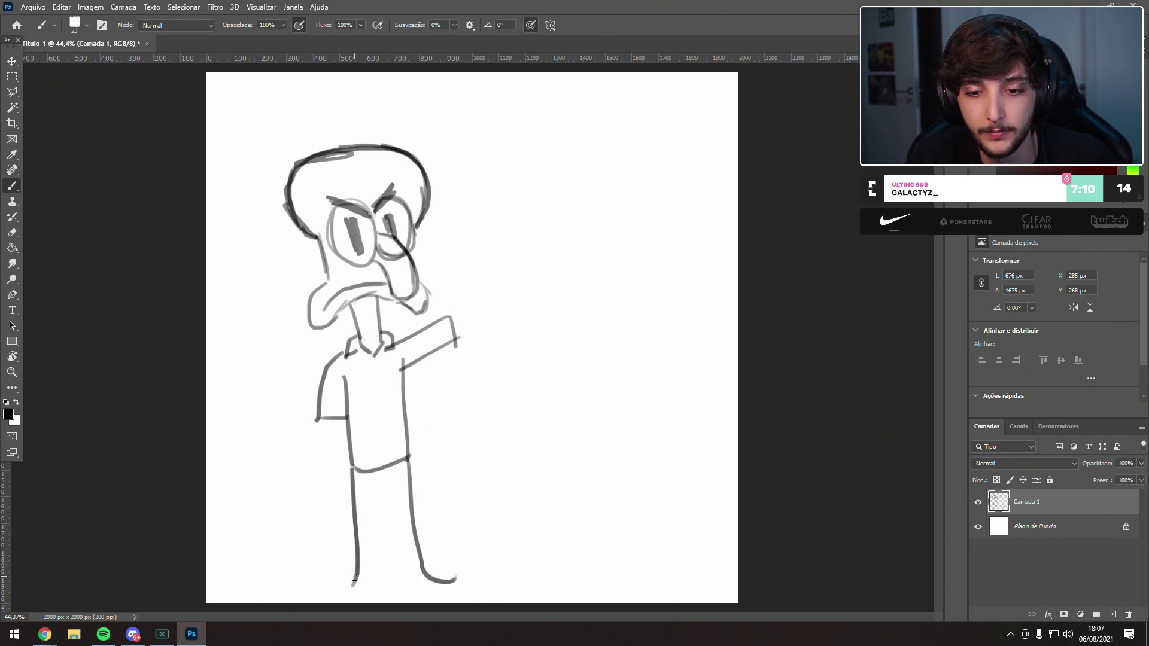
- Sketch two long, slim legs ending in curled, pointed feet below the shirt
{"action": "left_click_drag", "start_coordinate": [382, 497], "coordinate": [392, 594]}
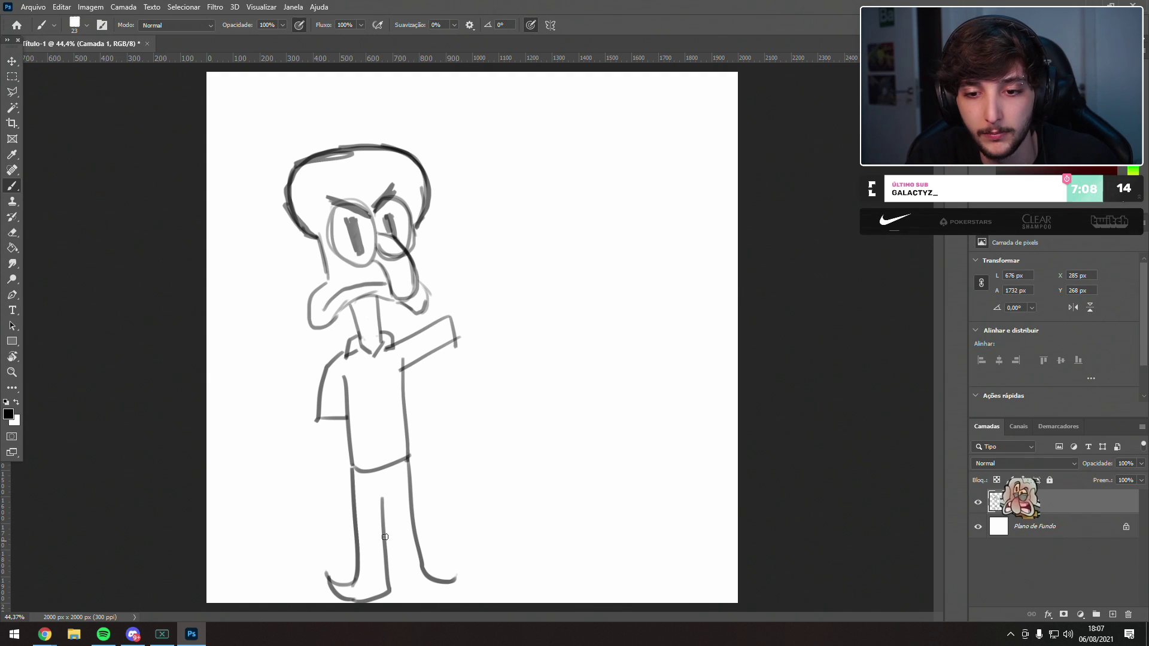
{"action": "mouse_move", "coordinate": [383, 497]}
{"action": "left_mouse_down"}
{"action": "mouse_move", "coordinate": [412, 595]}
{"action": "mouse_move", "coordinate": [456, 594]}
{"action": "left_mouse_up"}
{"action": "left_click_drag", "start_coordinate": [379, 512], "coordinate": [405, 593]}
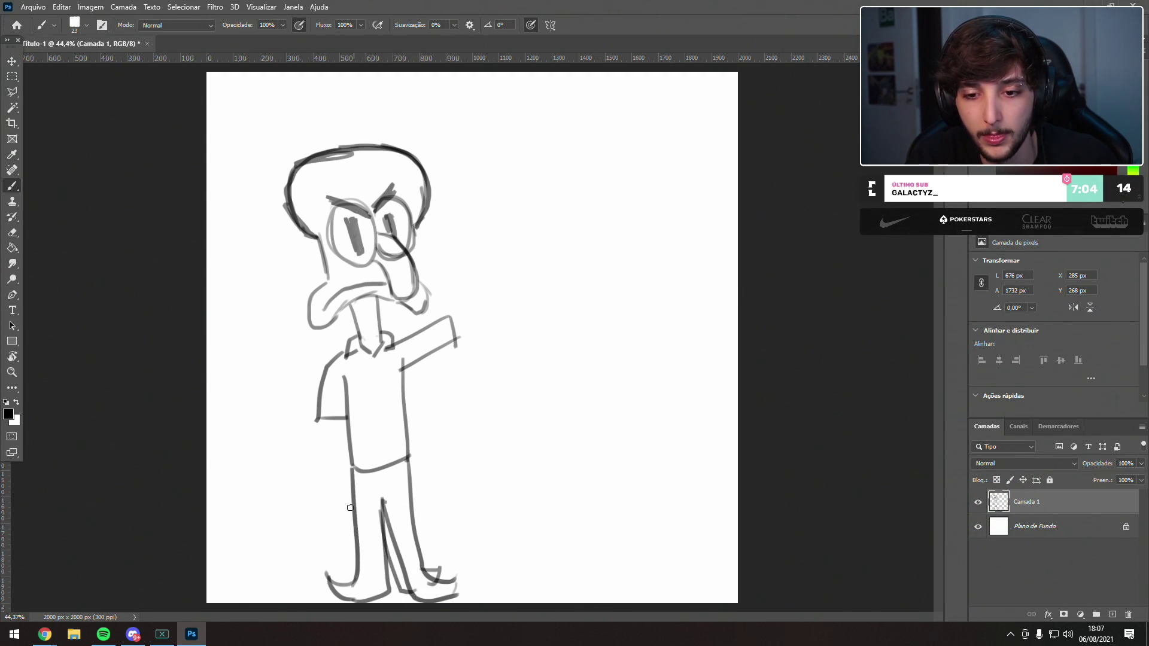
- Sketch the raised forearm with a hand holding one finger up, and the other arm hanging beside the body
{"action": "left_click_drag", "start_coordinate": [450, 326], "coordinate": [502, 286]}
{"action": "key", "text": "ctrl+z"}
{"action": "mouse_move", "coordinate": [450, 324]}
{"action": "left_mouse_down"}
{"action": "mouse_move", "coordinate": [469, 313]}
{"action": "mouse_move", "coordinate": [458, 237]}
{"action": "left_mouse_up"}
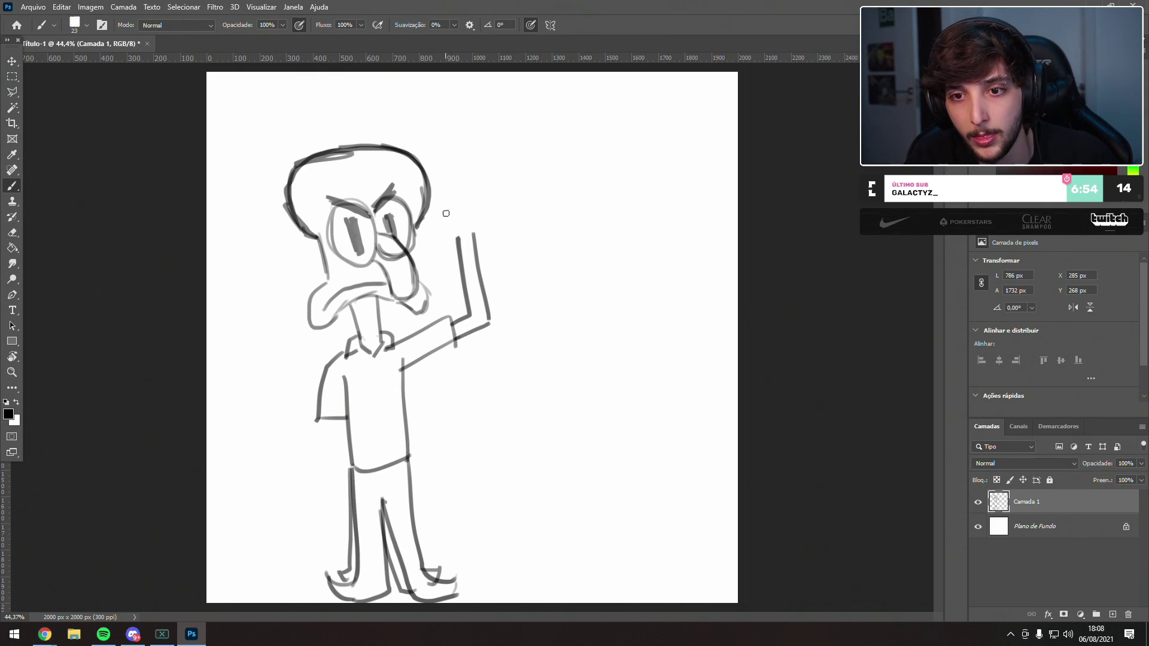
{"action": "left_click_drag", "start_coordinate": [446, 214], "coordinate": [456, 198]}
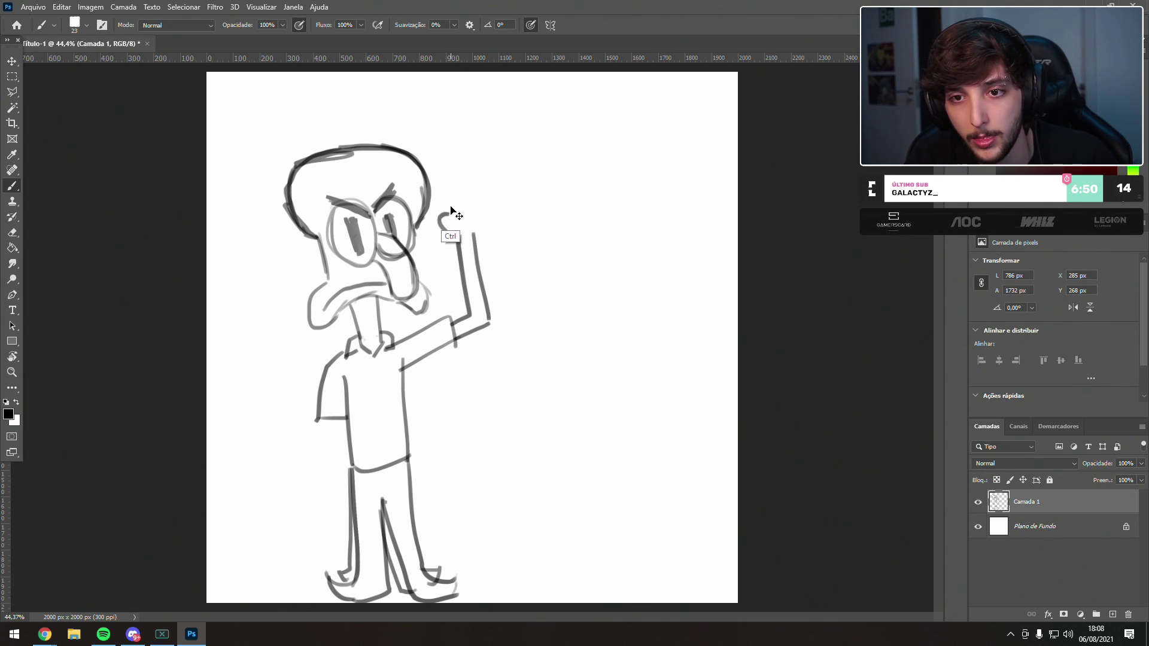
{"action": "mouse_move", "coordinate": [456, 201]}
{"action": "left_mouse_down"}
{"action": "mouse_move", "coordinate": [455, 175]}
{"action": "mouse_move", "coordinate": [481, 202]}
{"action": "mouse_move", "coordinate": [477, 234]}
{"action": "left_mouse_up"}
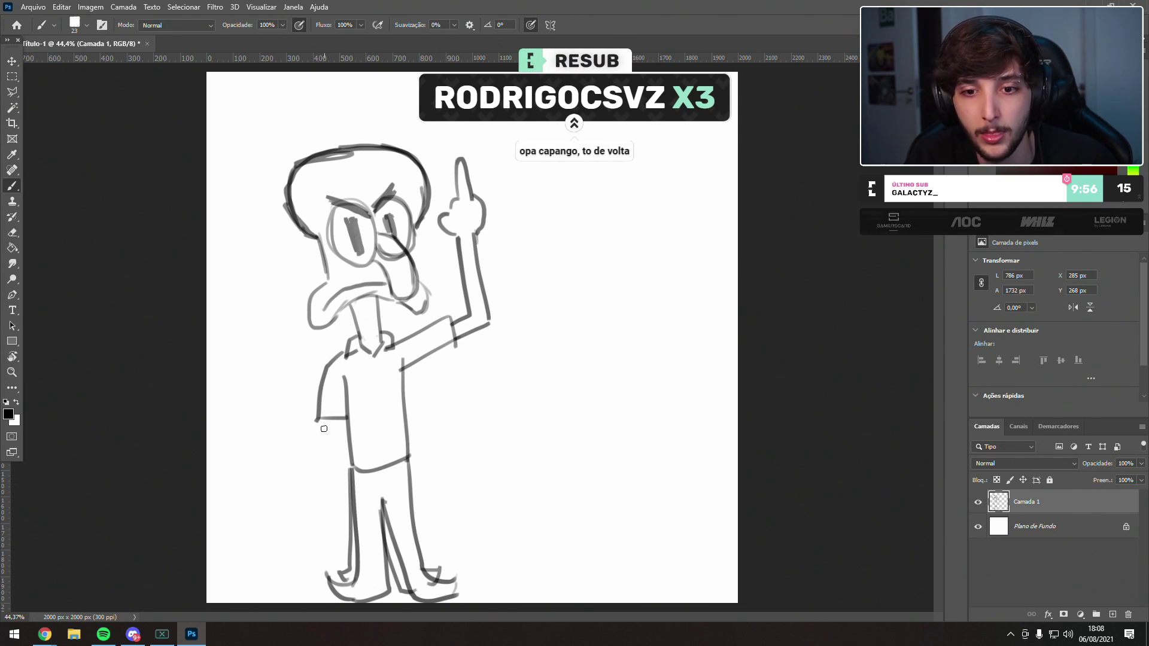
{"action": "left_click_drag", "start_coordinate": [328, 442], "coordinate": [331, 483]}
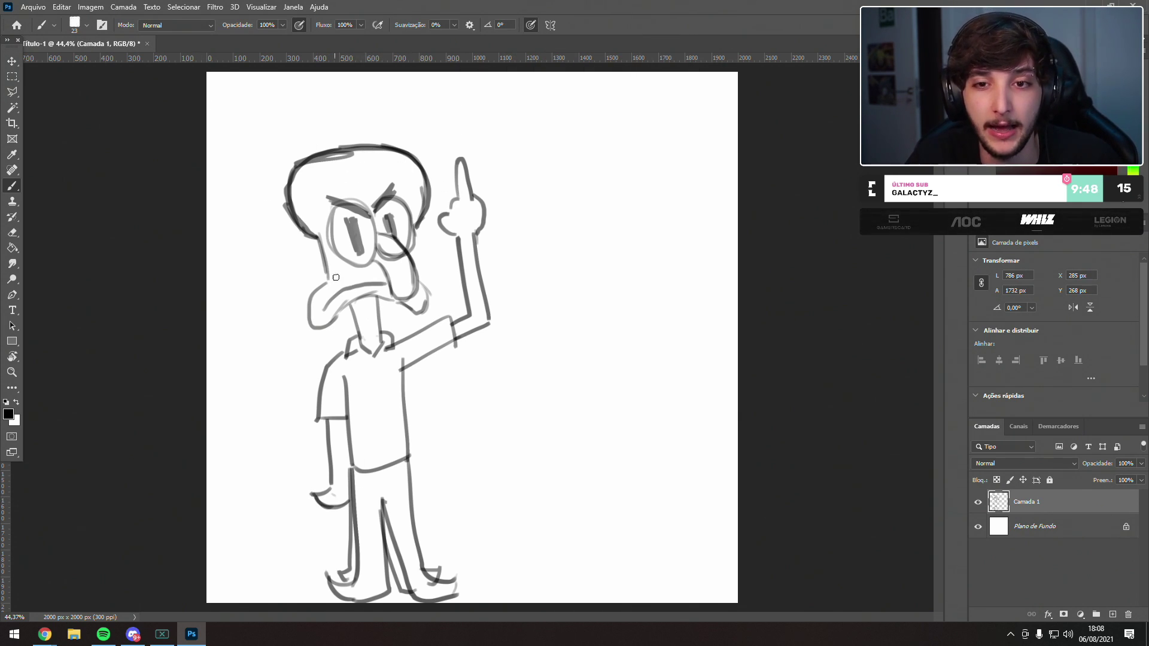
- Dot small spots across the character's forehead
{"action": "left_click", "coordinate": [372, 160]}
{"action": "left_click", "coordinate": [346, 162]}
{"action": "left_click", "coordinate": [313, 171]}
{"action": "left_click", "coordinate": [302, 186]}
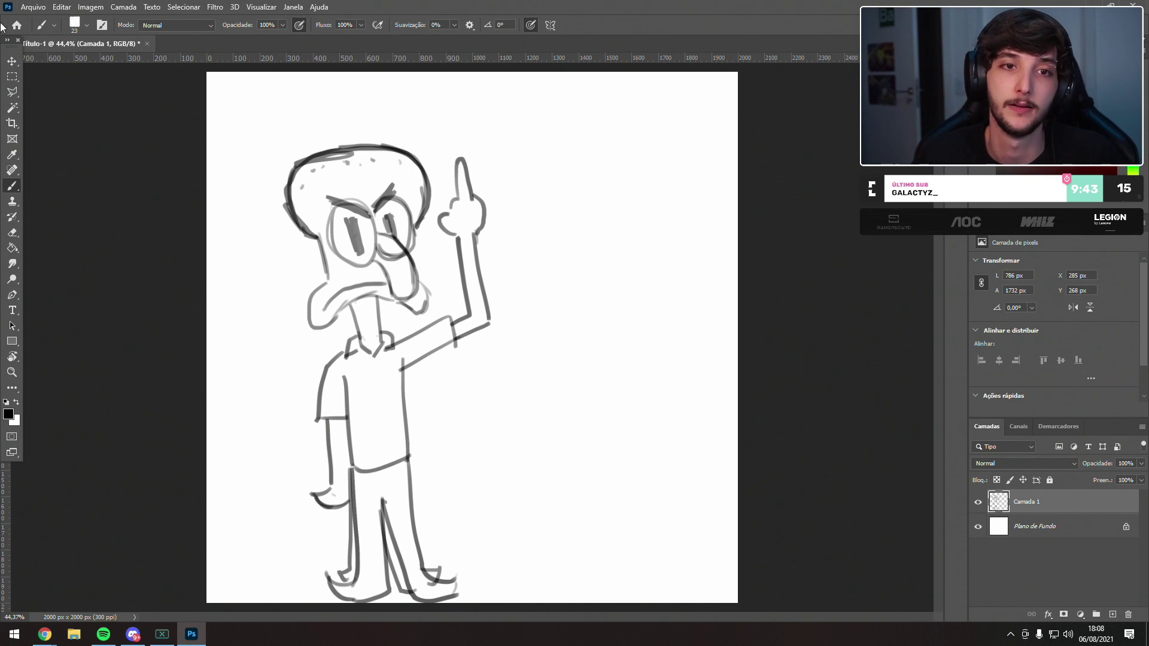
- Move the whole sketched figure slightly up and to the left on the canvas, and add a new layer above it
{"action": "left_click", "coordinate": [11, 61]}
{"action": "key", "text": "ctrl+t"}
{"action": "left_click_drag", "start_coordinate": [388, 363], "coordinate": [357, 353]}
{"action": "key", "text": "Return"}
{"action": "key", "text": "ctrl+shift+alt+n"}
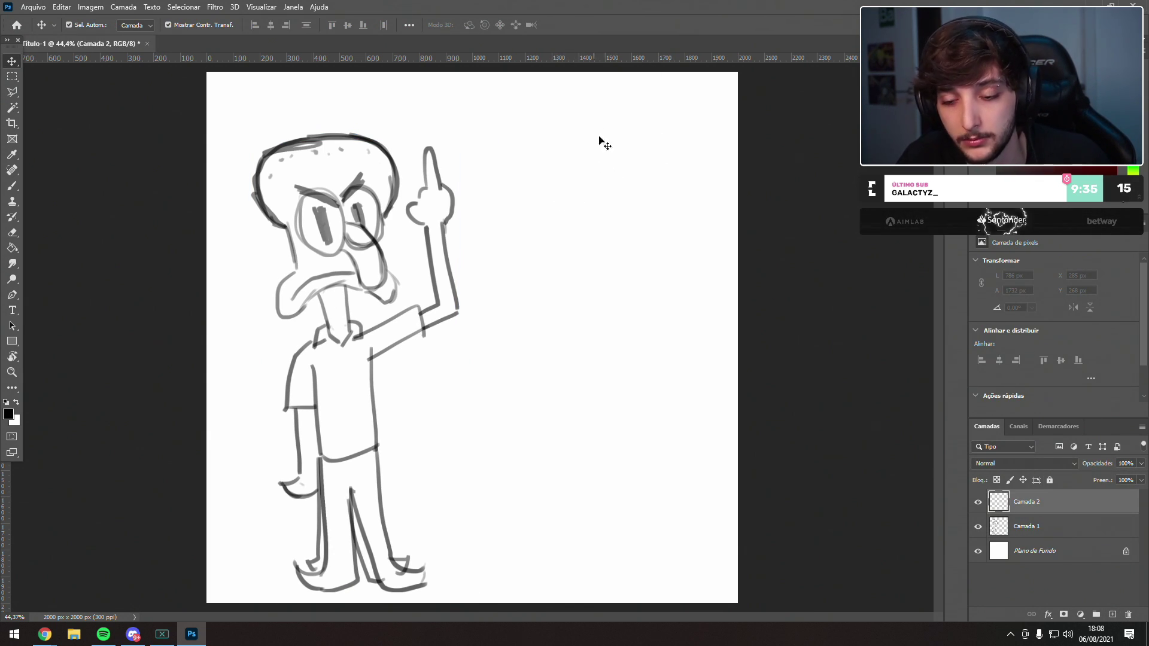
- With the Brush, sketch a large round head circle on the new layer in the empty area beside the first character
{"action": "key", "text": "b"}
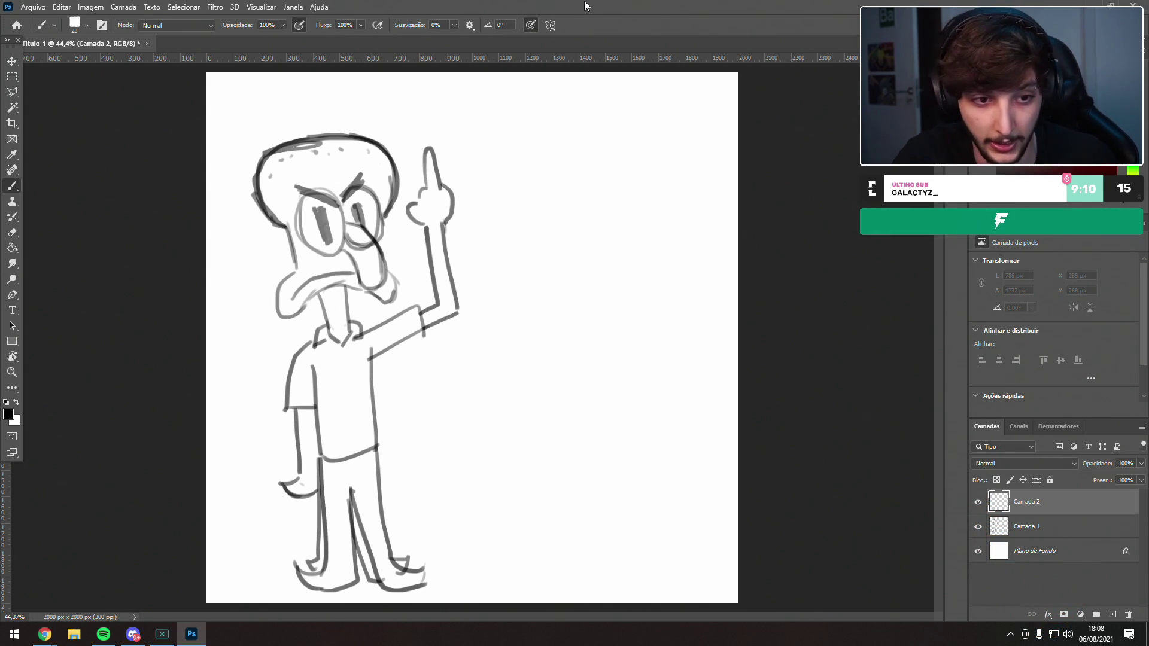
{"action": "scroll", "coordinate": [677, 307], "scroll_direction": "up", "scroll_amount": 1}
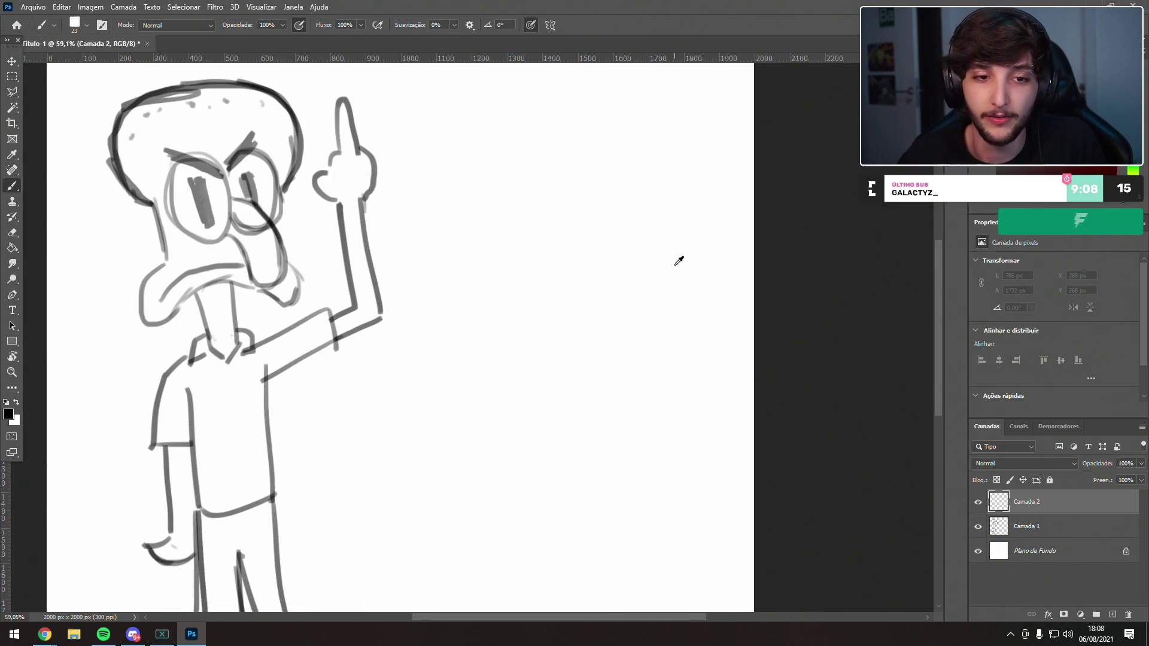
{"action": "scroll", "coordinate": [675, 257], "scroll_direction": "up", "scroll_amount": 1}
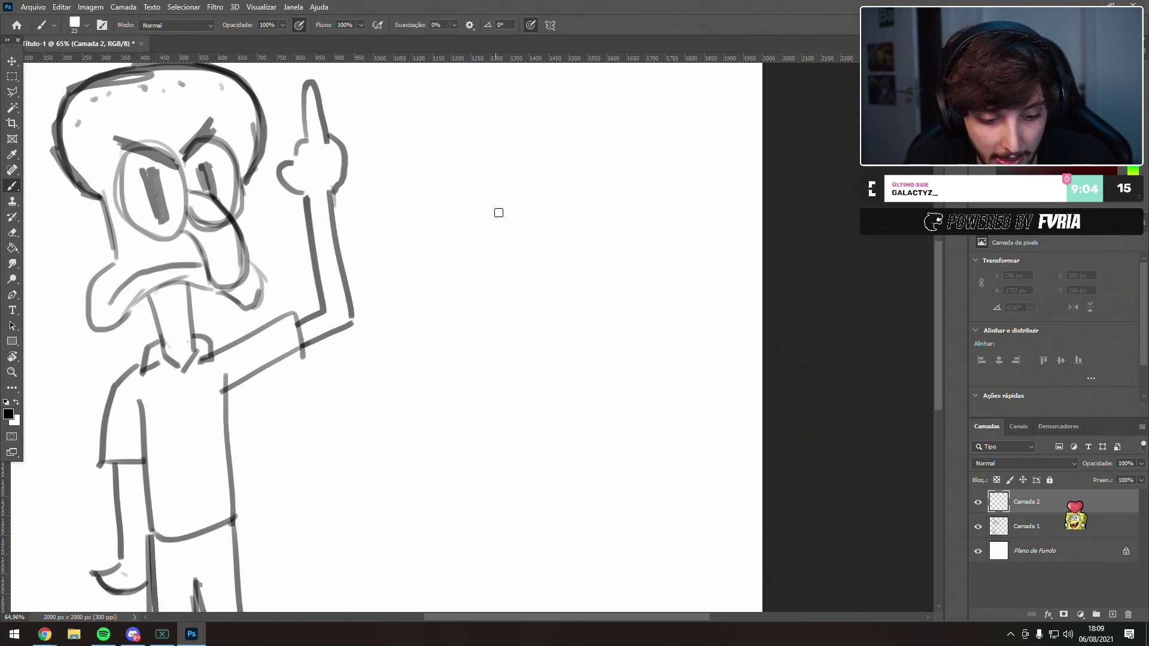
{"action": "mouse_move", "coordinate": [496, 173]}
{"action": "left_mouse_down"}
{"action": "mouse_move", "coordinate": [607, 219]}
{"action": "mouse_move", "coordinate": [609, 261]}
{"action": "left_mouse_up"}
{"action": "mouse_move", "coordinate": [500, 161]}
{"action": "left_mouse_down"}
{"action": "mouse_move", "coordinate": [552, 303]}
{"action": "mouse_move", "coordinate": [487, 299]}
{"action": "left_mouse_up"}
{"action": "key", "text": "ctrl+z"}
{"action": "key", "text": "ctrl+z"}
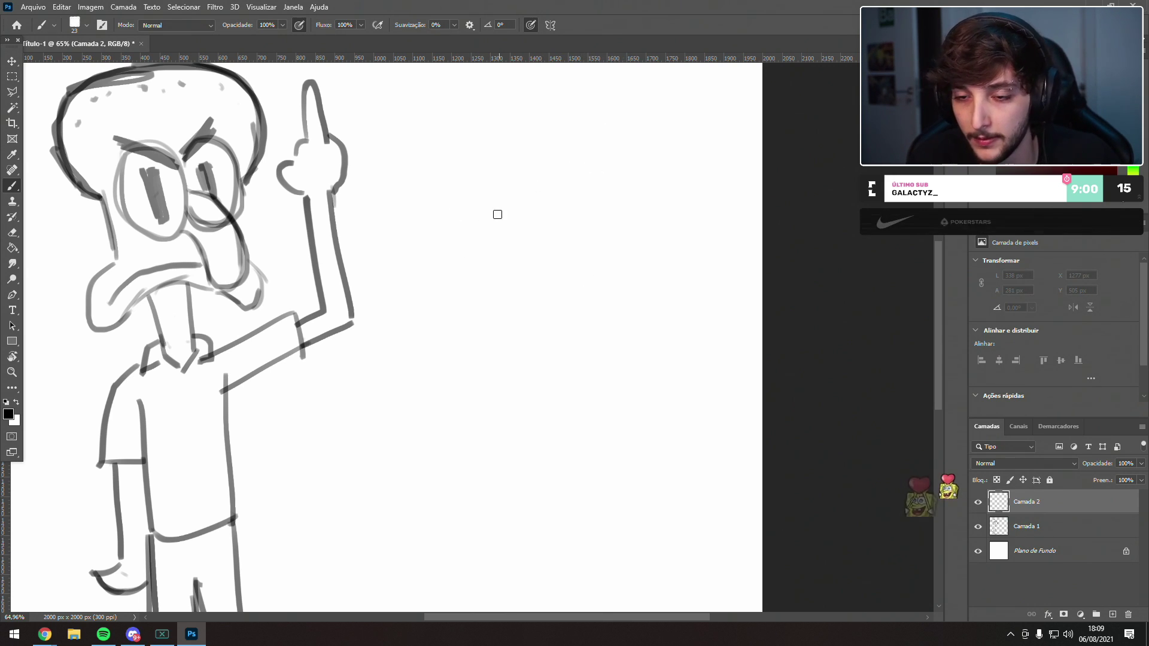
{"action": "mouse_move", "coordinate": [479, 157]}
{"action": "left_mouse_down"}
{"action": "mouse_move", "coordinate": [505, 156]}
{"action": "mouse_move", "coordinate": [598, 239]}
{"action": "left_mouse_up"}
{"action": "key", "text": "ctrl+z"}
{"action": "key", "text": "ctrl+z"}
{"action": "mouse_move", "coordinate": [507, 150]}
{"action": "left_mouse_down"}
{"action": "mouse_move", "coordinate": [551, 152]}
{"action": "mouse_move", "coordinate": [450, 251]}
{"action": "mouse_move", "coordinate": [448, 311]}
{"action": "left_mouse_up"}
{"action": "key", "text": "ctrl+z"}
{"action": "key", "text": "ctrl+z"}
- Sketch straight face sides and an angular jaw tapering to a pointed chin below the head circle
{"action": "mouse_move", "coordinate": [442, 232]}
{"action": "left_mouse_down"}
{"action": "mouse_move", "coordinate": [441, 299]}
{"action": "mouse_move", "coordinate": [482, 337]}
{"action": "left_mouse_up"}
{"action": "left_click_drag", "start_coordinate": [584, 256], "coordinate": [566, 312]}
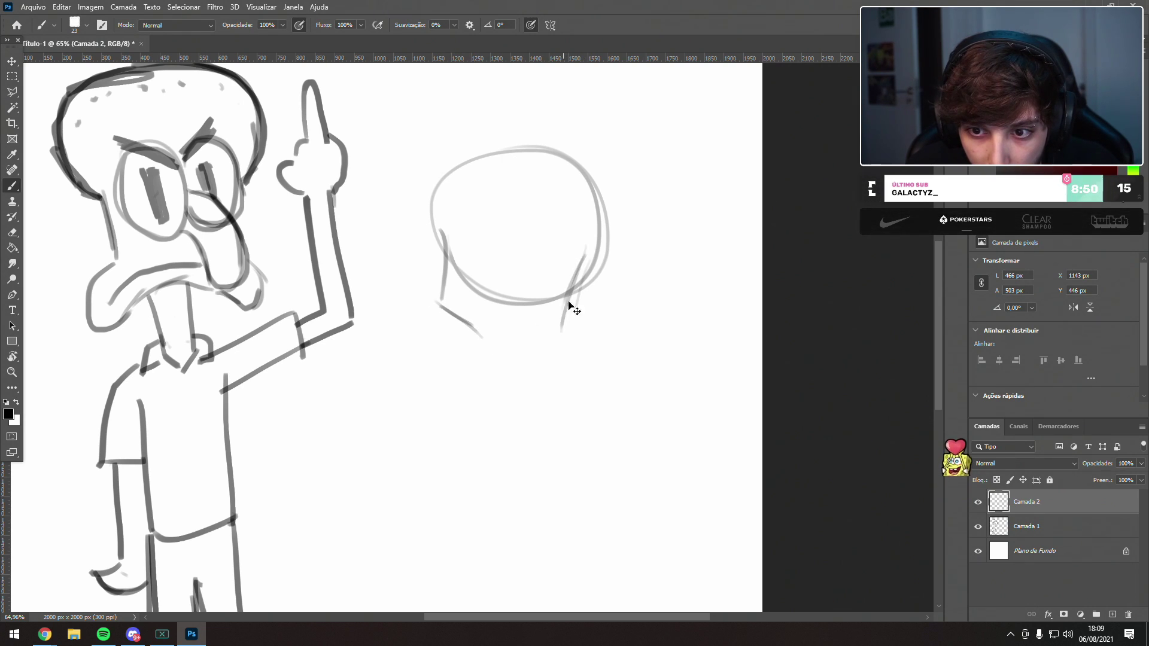
{"action": "key", "text": "ctrl+z"}
{"action": "key", "text": "ctrl+z"}
{"action": "key", "text": "ctrl+z"}
{"action": "mouse_move", "coordinate": [586, 259]}
{"action": "left_mouse_down"}
{"action": "mouse_move", "coordinate": [569, 328]}
{"action": "mouse_move", "coordinate": [581, 278]}
{"action": "mouse_move", "coordinate": [558, 330]}
{"action": "mouse_move", "coordinate": [506, 345]}
{"action": "left_mouse_up"}
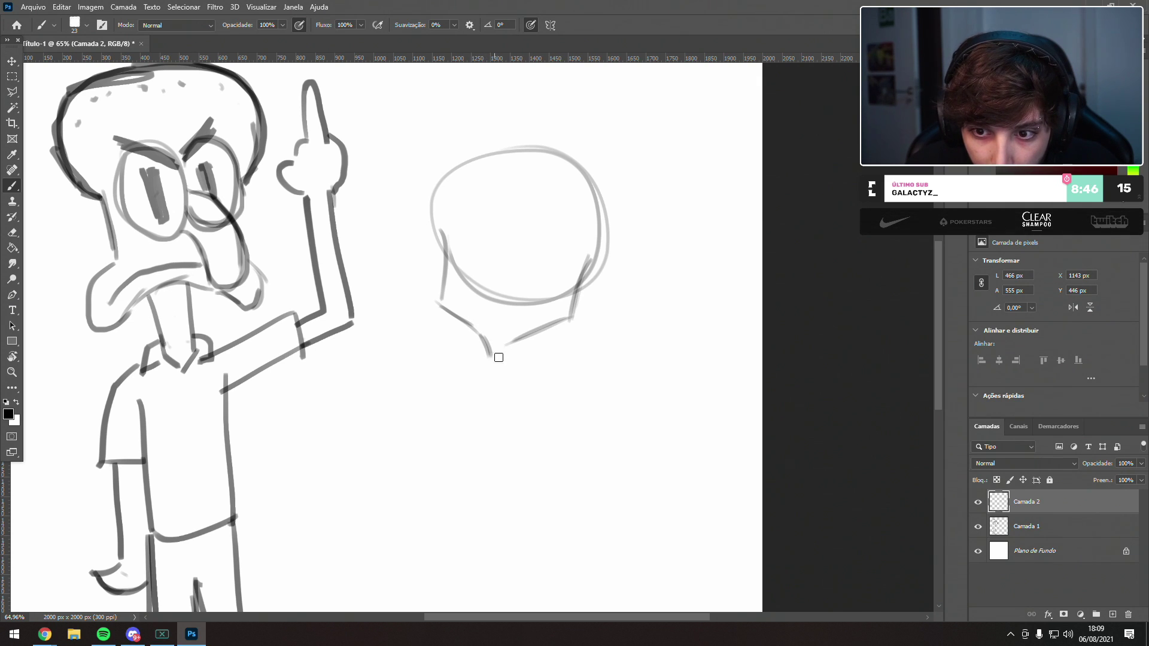
{"action": "mouse_move", "coordinate": [494, 360]}
{"action": "left_mouse_down"}
{"action": "mouse_move", "coordinate": [487, 334]}
{"action": "mouse_move", "coordinate": [490, 361]}
{"action": "left_mouse_up"}
{"action": "left_click_drag", "start_coordinate": [491, 360], "coordinate": [509, 343]}
{"action": "mouse_move", "coordinate": [588, 258]}
{"action": "left_mouse_down"}
{"action": "mouse_move", "coordinate": [569, 314]}
{"action": "mouse_move", "coordinate": [519, 339]}
{"action": "left_mouse_up"}
{"action": "mouse_move", "coordinate": [445, 234]}
{"action": "left_mouse_down"}
{"action": "mouse_move", "coordinate": [442, 305]}
{"action": "mouse_move", "coordinate": [483, 359]}
{"action": "left_mouse_up"}
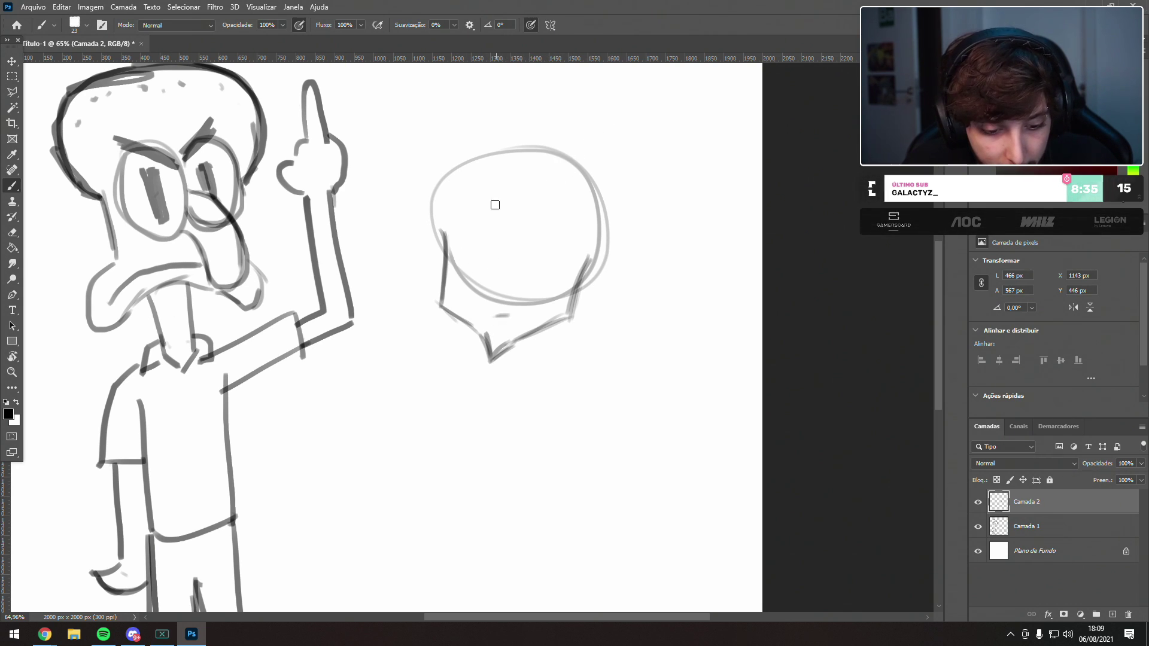
- Sketch two slanted oval eyes inside the second character's head circle
{"action": "mouse_move", "coordinate": [489, 231]}
{"action": "left_mouse_down"}
{"action": "mouse_move", "coordinate": [451, 220]}
{"action": "mouse_move", "coordinate": [470, 200]}
{"action": "mouse_move", "coordinate": [479, 253]}
{"action": "left_mouse_up"}
{"action": "key", "text": "ctrl+z"}
{"action": "mouse_move", "coordinate": [464, 199]}
{"action": "left_mouse_down"}
{"action": "mouse_move", "coordinate": [475, 251]}
{"action": "mouse_move", "coordinate": [479, 191]}
{"action": "mouse_move", "coordinate": [456, 189]}
{"action": "mouse_move", "coordinate": [448, 216]}
{"action": "mouse_move", "coordinate": [462, 234]}
{"action": "mouse_move", "coordinate": [524, 259]}
{"action": "left_mouse_up"}
{"action": "key", "text": "ctrl+z"}
{"action": "key", "text": "ctrl+z"}
{"action": "key", "text": "ctrl+z"}
{"action": "key", "text": "ctrl+z"}
{"action": "left_click_drag", "start_coordinate": [572, 217], "coordinate": [539, 264]}
{"action": "key", "text": "ctrl+z"}
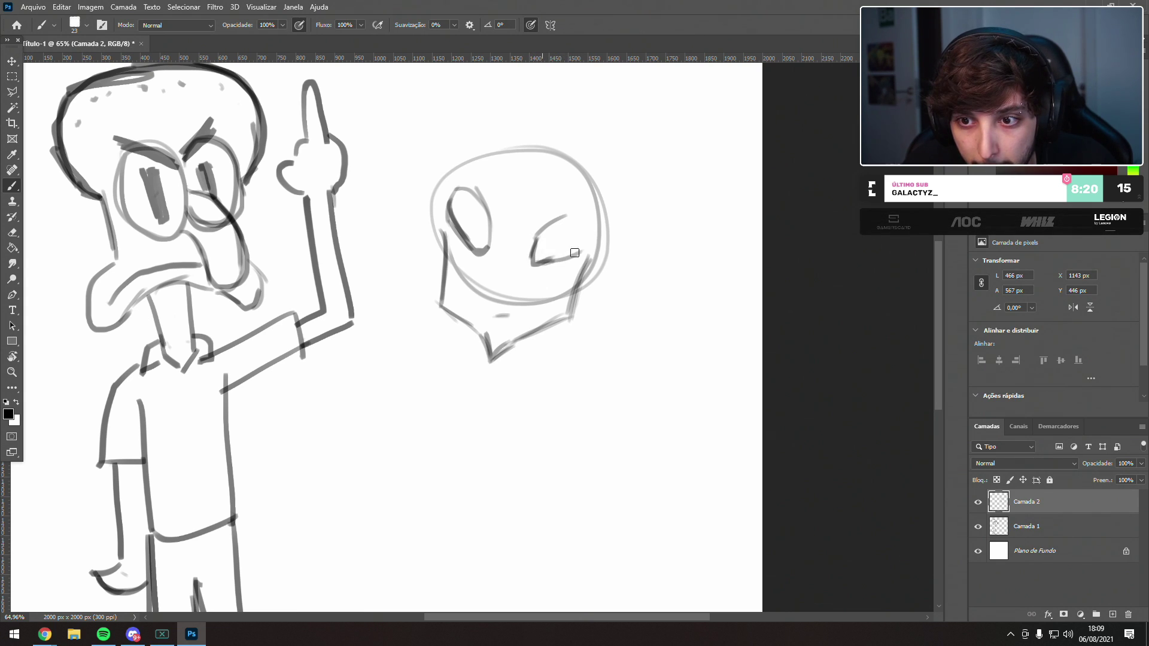
{"action": "left_click_drag", "start_coordinate": [571, 210], "coordinate": [565, 257]}
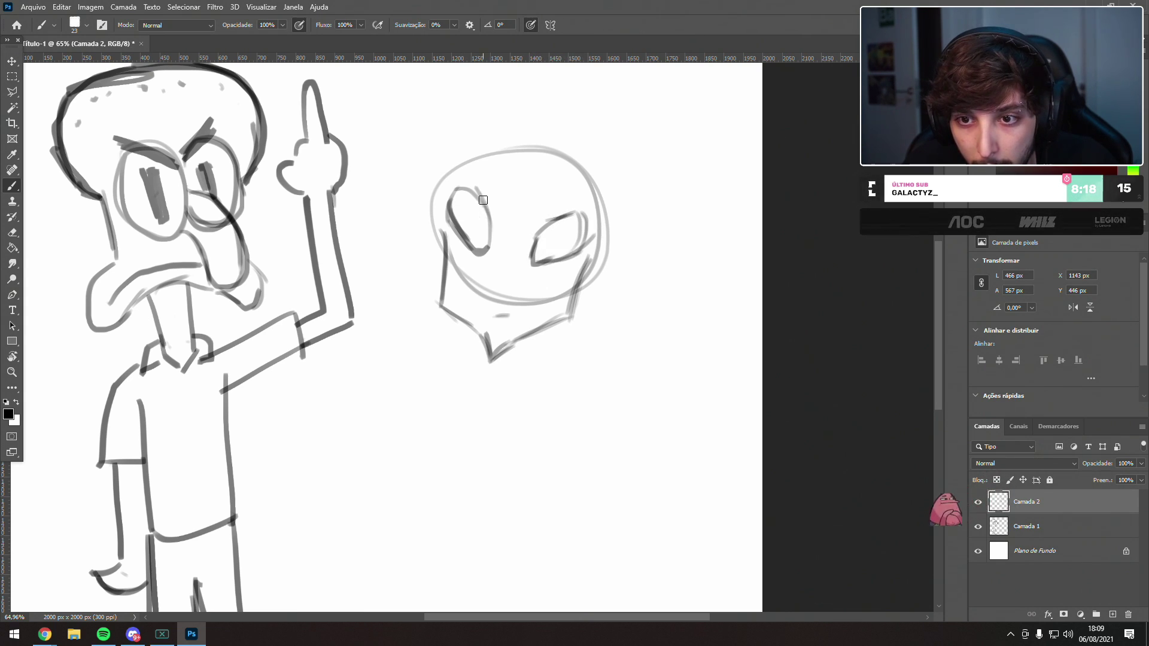
{"action": "mouse_move", "coordinate": [476, 182]}
{"action": "left_mouse_down"}
{"action": "mouse_move", "coordinate": [491, 245]}
{"action": "mouse_move", "coordinate": [451, 201]}
{"action": "mouse_move", "coordinate": [477, 251]}
{"action": "left_mouse_up"}
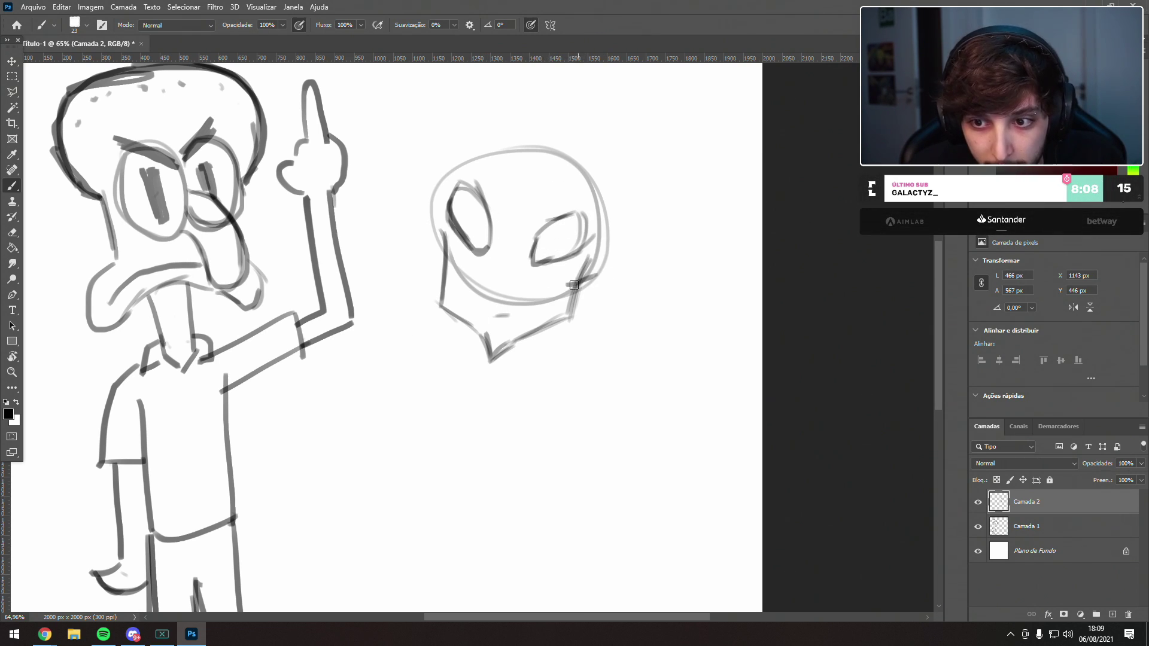
- Sketch angular ear strokes on both sides of the second character's head
{"action": "mouse_move", "coordinate": [564, 286]}
{"action": "left_mouse_down"}
{"action": "mouse_move", "coordinate": [608, 277]}
{"action": "mouse_move", "coordinate": [588, 283]}
{"action": "mouse_move", "coordinate": [608, 265]}
{"action": "mouse_move", "coordinate": [611, 215]}
{"action": "left_mouse_up"}
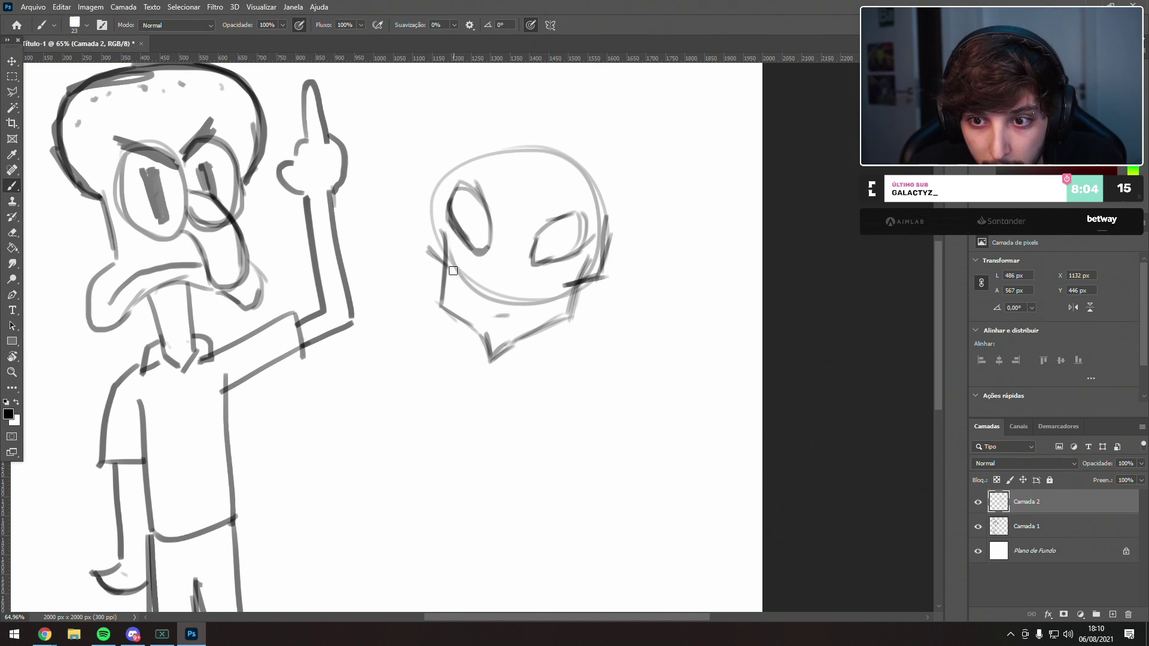
{"action": "mouse_move", "coordinate": [426, 252]}
{"action": "left_mouse_down"}
{"action": "mouse_move", "coordinate": [428, 210]}
{"action": "mouse_move", "coordinate": [422, 256]}
{"action": "left_mouse_up"}
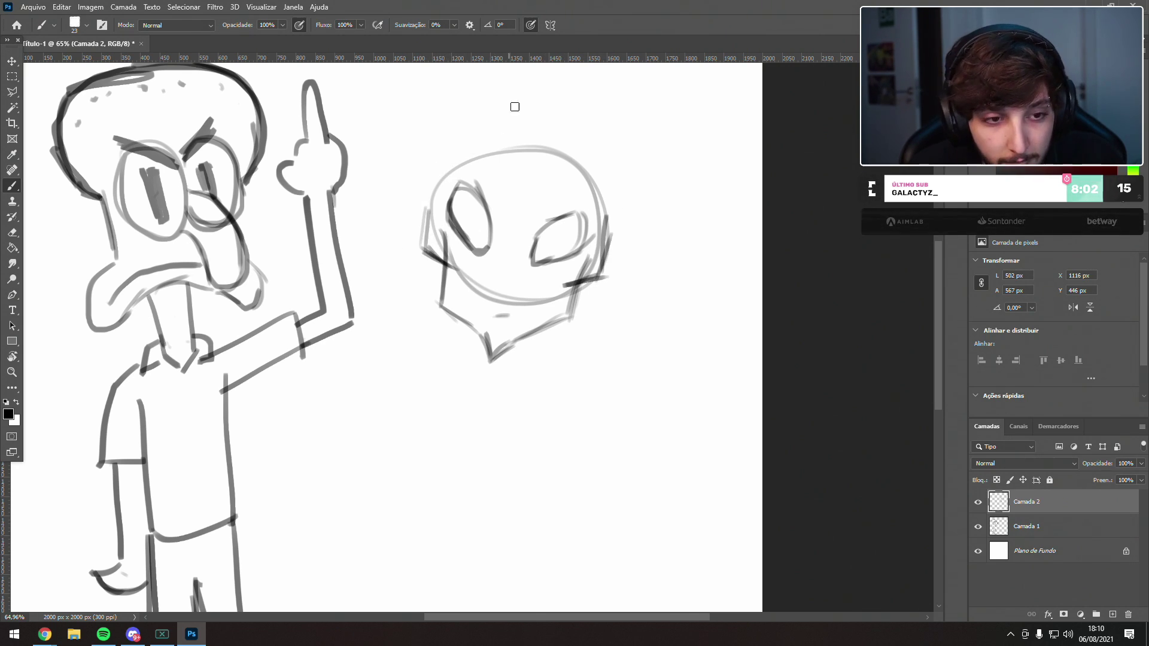
- Undo the ear strokes and redraw them as angular pointed corners on both sides of the second character's face
{"action": "key", "text": "ctrl+z"}
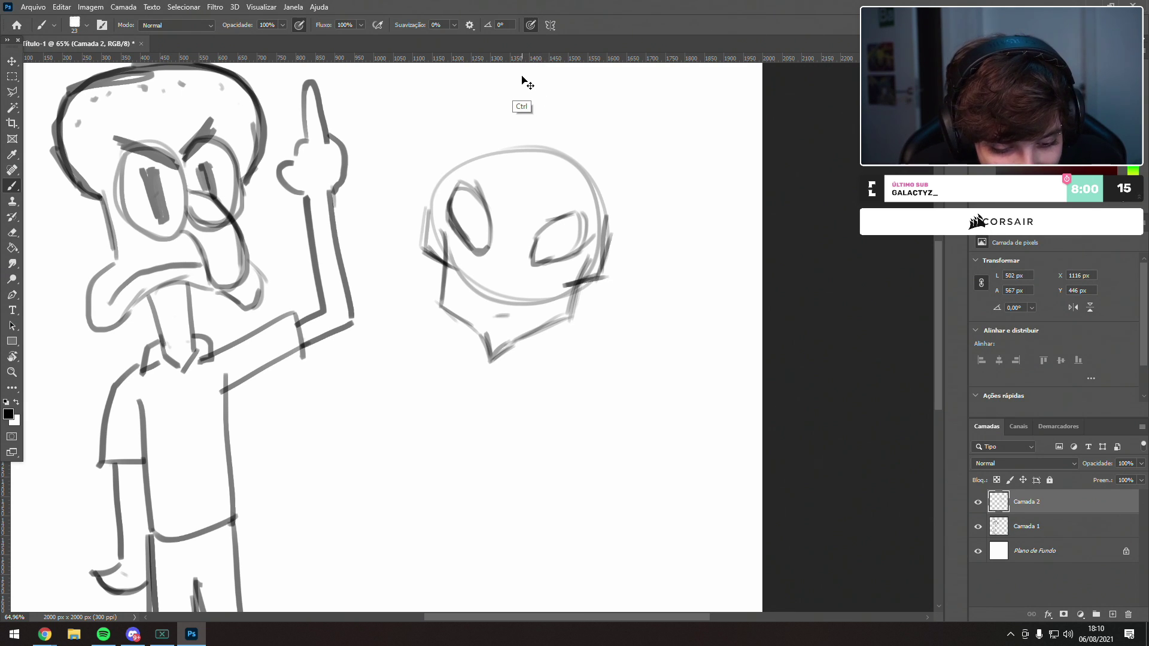
{"action": "key", "text": "ctrl+z"}
{"action": "key", "text": "ctrl+z"}
{"action": "key", "text": "ctrl+z"}
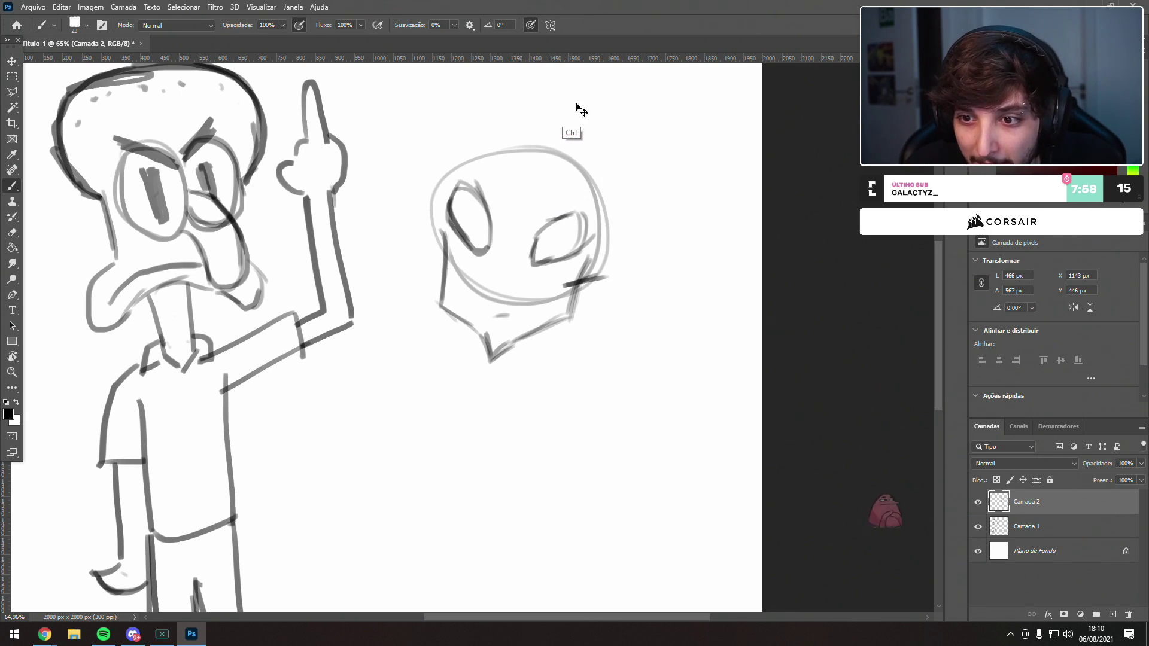
{"action": "left_click_drag", "start_coordinate": [569, 278], "coordinate": [610, 261]}
{"action": "left_click_drag", "start_coordinate": [610, 217], "coordinate": [604, 267]}
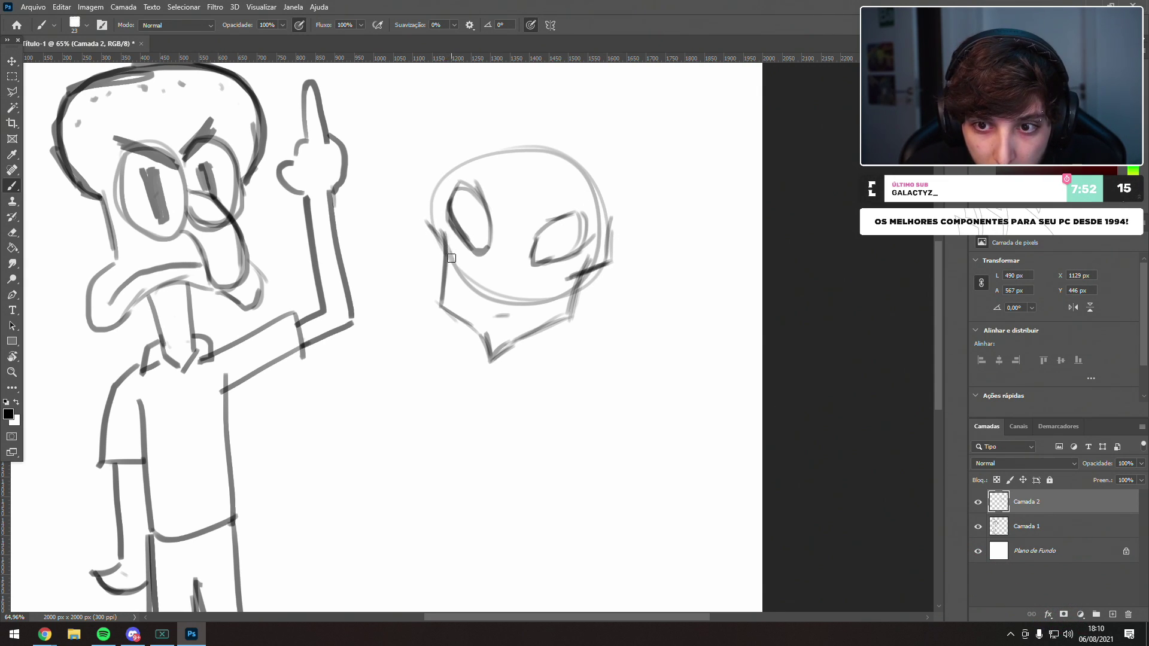
{"action": "left_click_drag", "start_coordinate": [443, 175], "coordinate": [421, 222]}
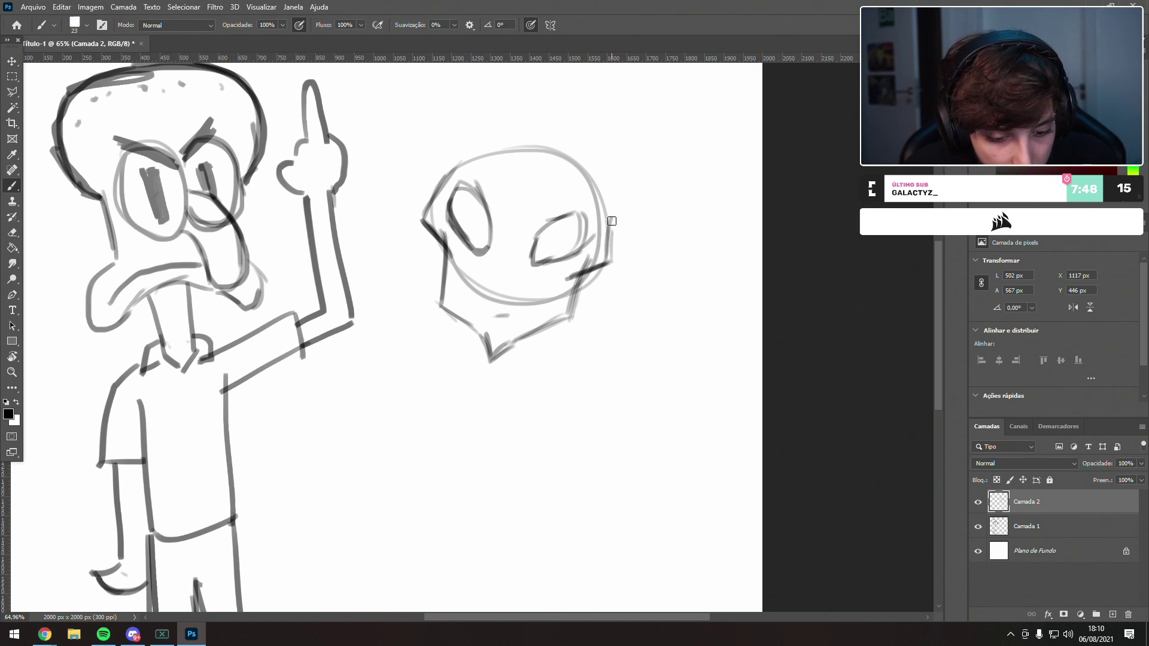
- Trace a bolder outline around the second character's head with a heart-shaped dip at the forehead, and add eyebrows above both eyes
{"action": "left_click_drag", "start_coordinate": [597, 174], "coordinate": [609, 242]}
{"action": "left_click_drag", "start_coordinate": [550, 146], "coordinate": [606, 199]}
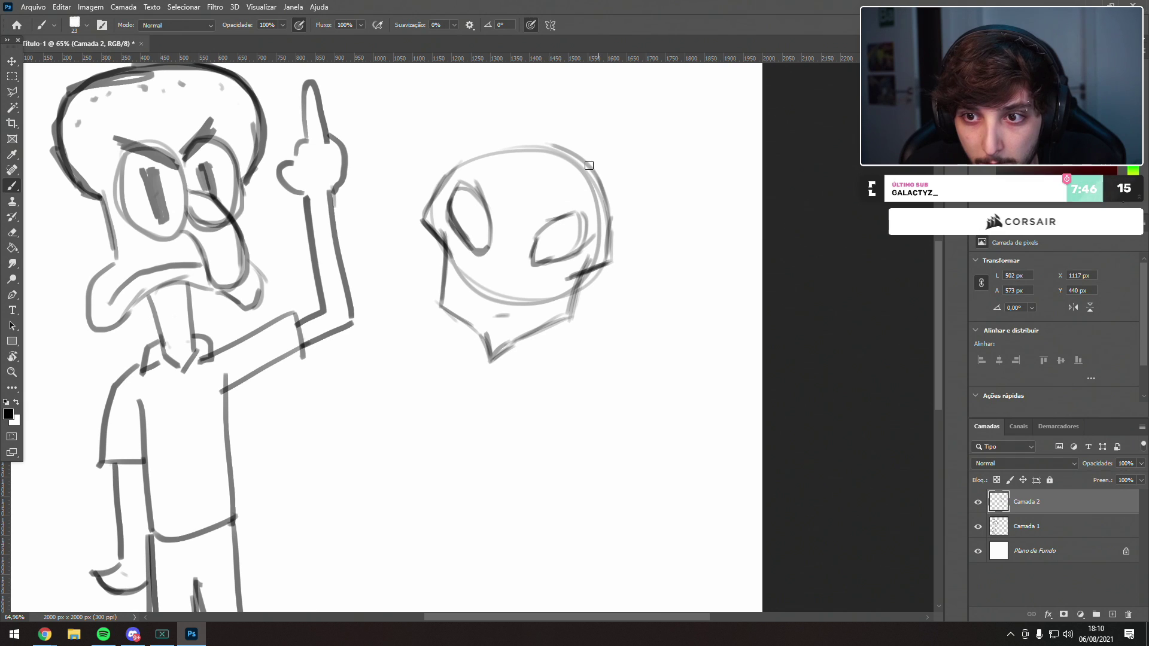
{"action": "mouse_move", "coordinate": [556, 148]}
{"action": "left_mouse_down"}
{"action": "mouse_move", "coordinate": [514, 176]}
{"action": "mouse_move", "coordinate": [528, 177]}
{"action": "mouse_move", "coordinate": [521, 159]}
{"action": "mouse_move", "coordinate": [495, 165]}
{"action": "mouse_move", "coordinate": [514, 148]}
{"action": "mouse_move", "coordinate": [451, 167]}
{"action": "left_mouse_up"}
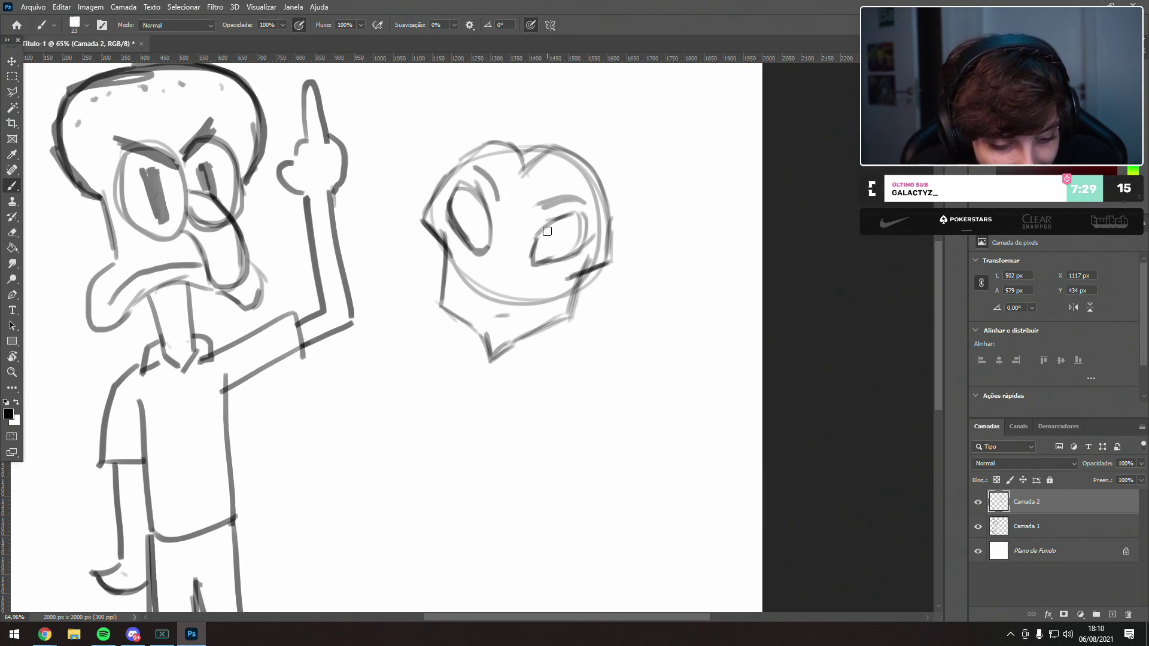
- Sketch a small nose and a wide pointed smile with small lips at its center on the second character's face
{"action": "left_click_drag", "start_coordinate": [461, 256], "coordinate": [483, 277]}
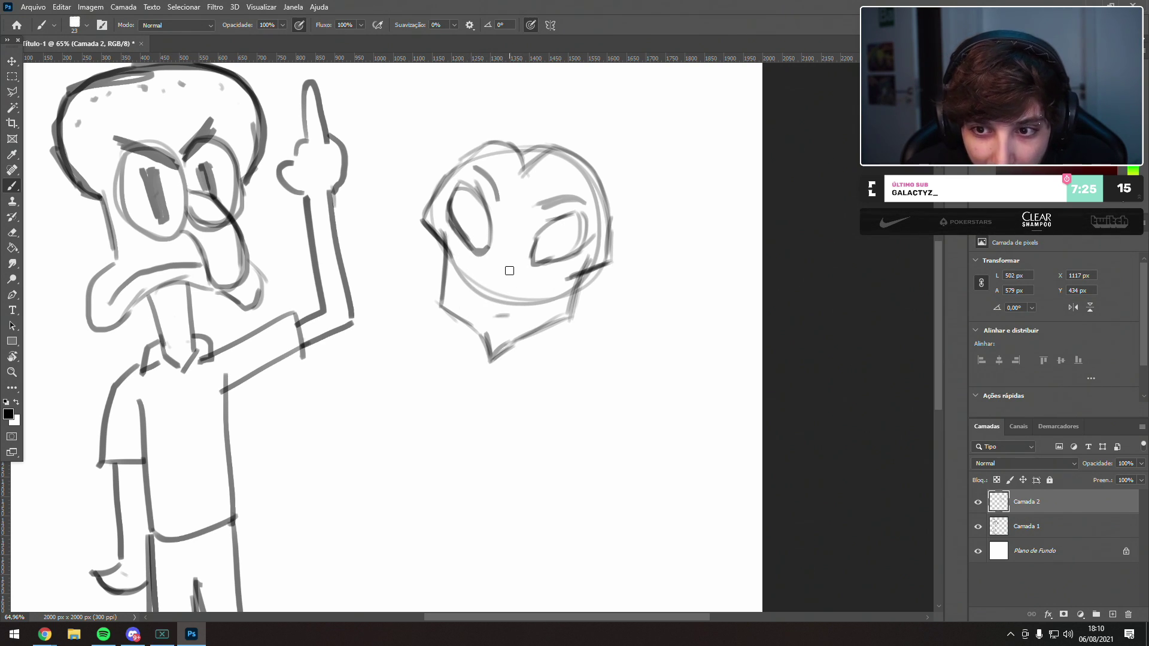
{"action": "mouse_move", "coordinate": [506, 262]}
{"action": "left_mouse_down"}
{"action": "mouse_move", "coordinate": [514, 271]}
{"action": "mouse_move", "coordinate": [494, 267]}
{"action": "left_mouse_up"}
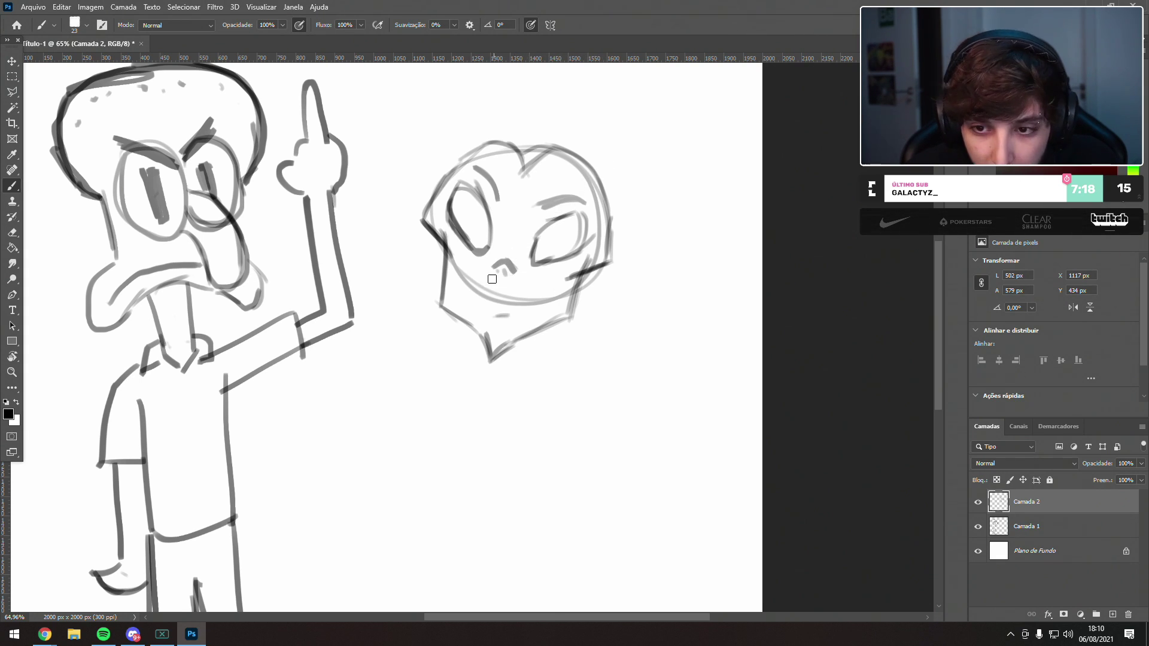
{"action": "mouse_move", "coordinate": [542, 286]}
{"action": "left_mouse_down"}
{"action": "mouse_move", "coordinate": [502, 301]}
{"action": "mouse_move", "coordinate": [446, 253]}
{"action": "mouse_move", "coordinate": [486, 296]}
{"action": "mouse_move", "coordinate": [560, 278]}
{"action": "left_mouse_up"}
{"action": "key", "text": "ctrl+z"}
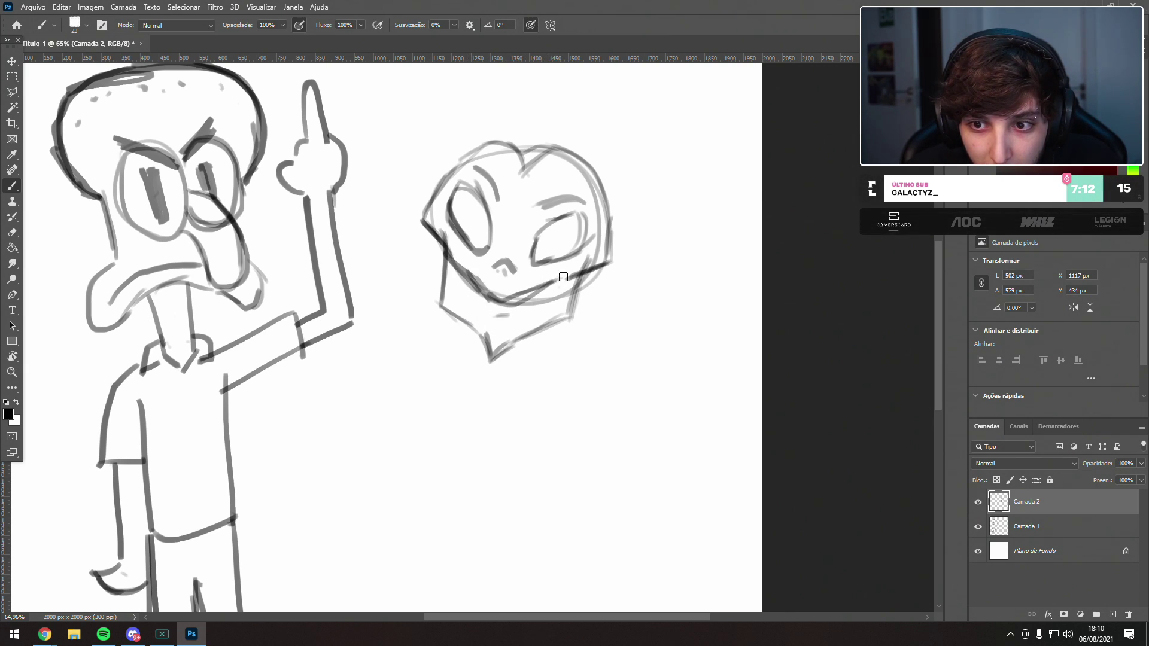
{"action": "key", "text": "ctrl+z"}
{"action": "key", "text": "ctrl+z"}
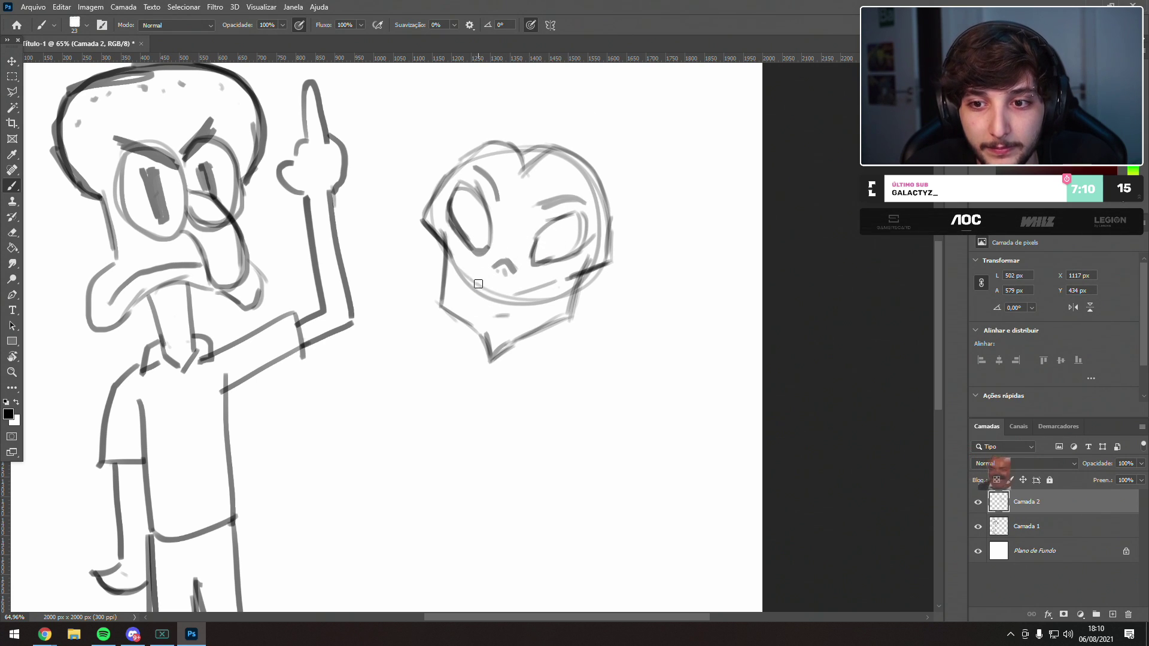
{"action": "mouse_move", "coordinate": [468, 270]}
{"action": "left_mouse_down"}
{"action": "mouse_move", "coordinate": [543, 285]}
{"action": "mouse_move", "coordinate": [570, 278]}
{"action": "mouse_move", "coordinate": [480, 285]}
{"action": "mouse_move", "coordinate": [461, 263]}
{"action": "left_mouse_up"}
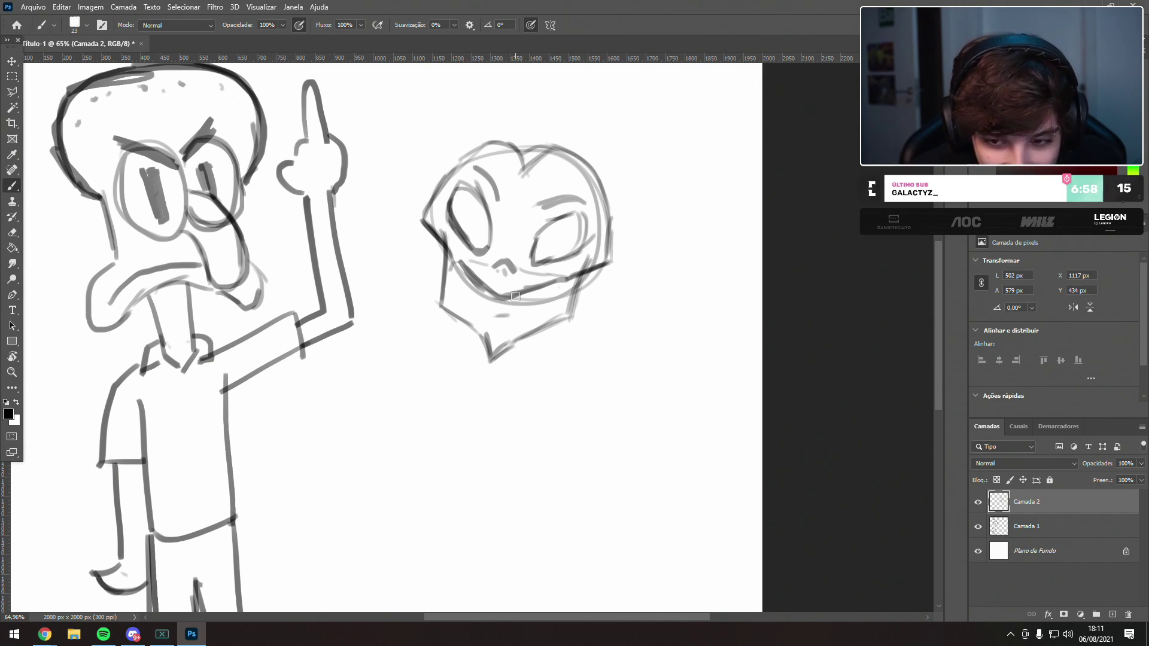
{"action": "left_click_drag", "start_coordinate": [497, 291], "coordinate": [512, 293]}
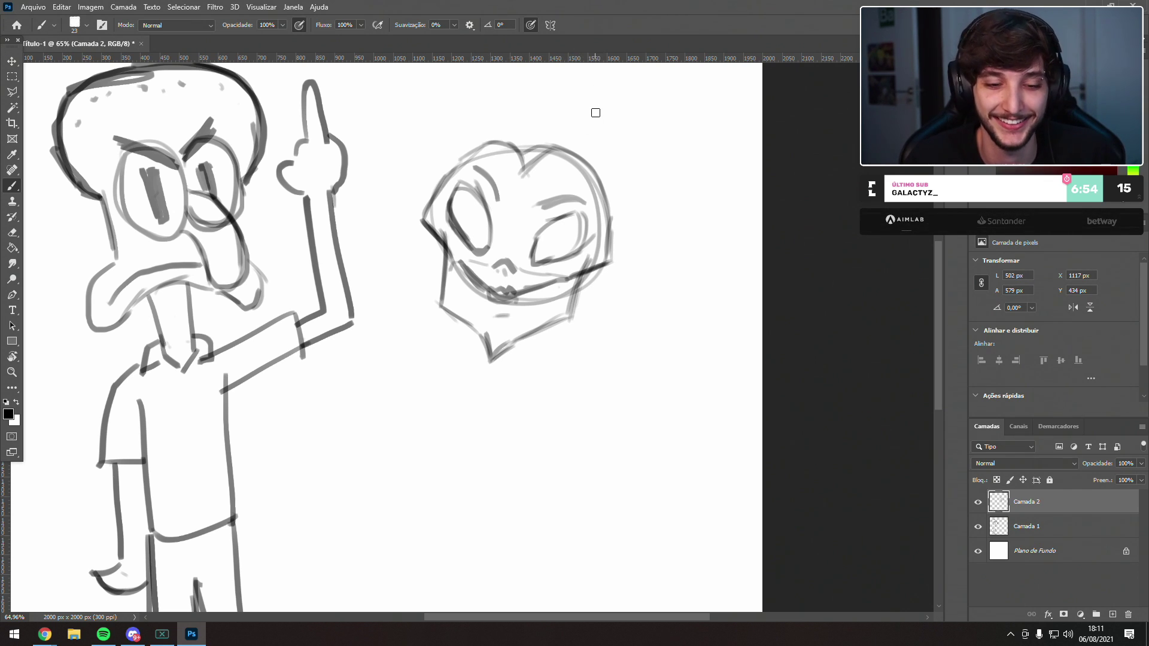
- Fill a small round pupil in each of the second character's eyes and reinforce the upper eyelid lines
{"action": "left_click_drag", "start_coordinate": [474, 233], "coordinate": [477, 230]}
{"action": "mouse_move", "coordinate": [549, 240]}
{"action": "left_mouse_down"}
{"action": "mouse_move", "coordinate": [548, 251]}
{"action": "mouse_move", "coordinate": [551, 240]}
{"action": "left_mouse_up"}
{"action": "key", "text": "ctrl+z"}
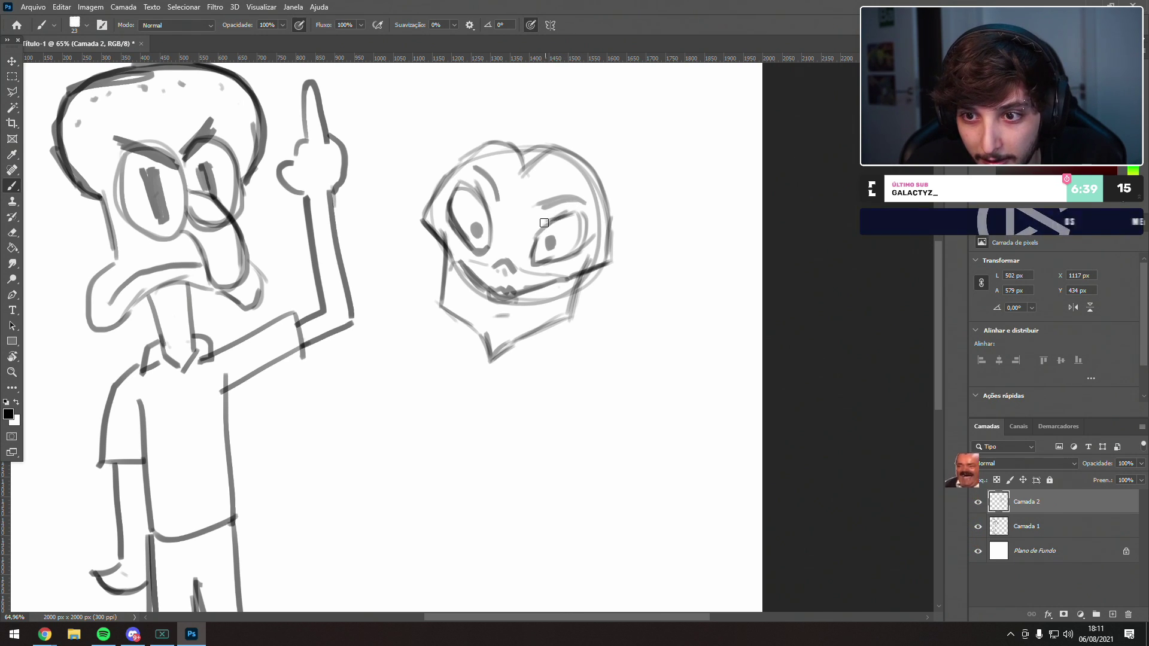
{"action": "left_click_drag", "start_coordinate": [583, 208], "coordinate": [546, 221]}
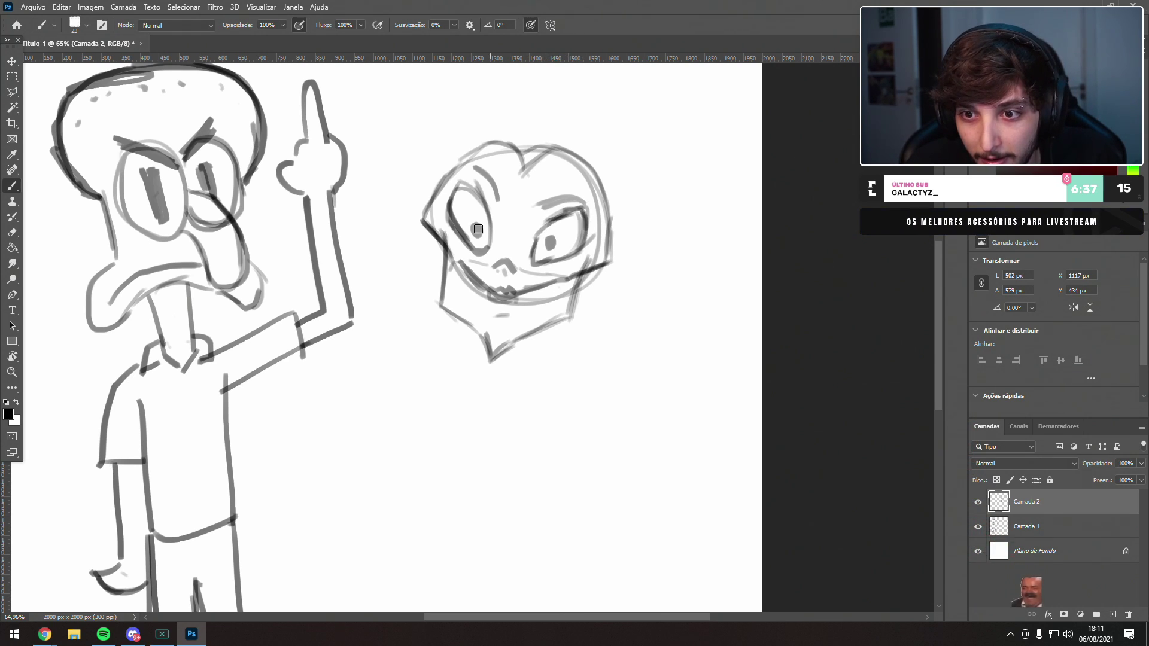
{"action": "mouse_move", "coordinate": [481, 194]}
{"action": "left_mouse_down"}
{"action": "mouse_move", "coordinate": [458, 175]}
{"action": "mouse_move", "coordinate": [448, 196]}
{"action": "left_mouse_up"}
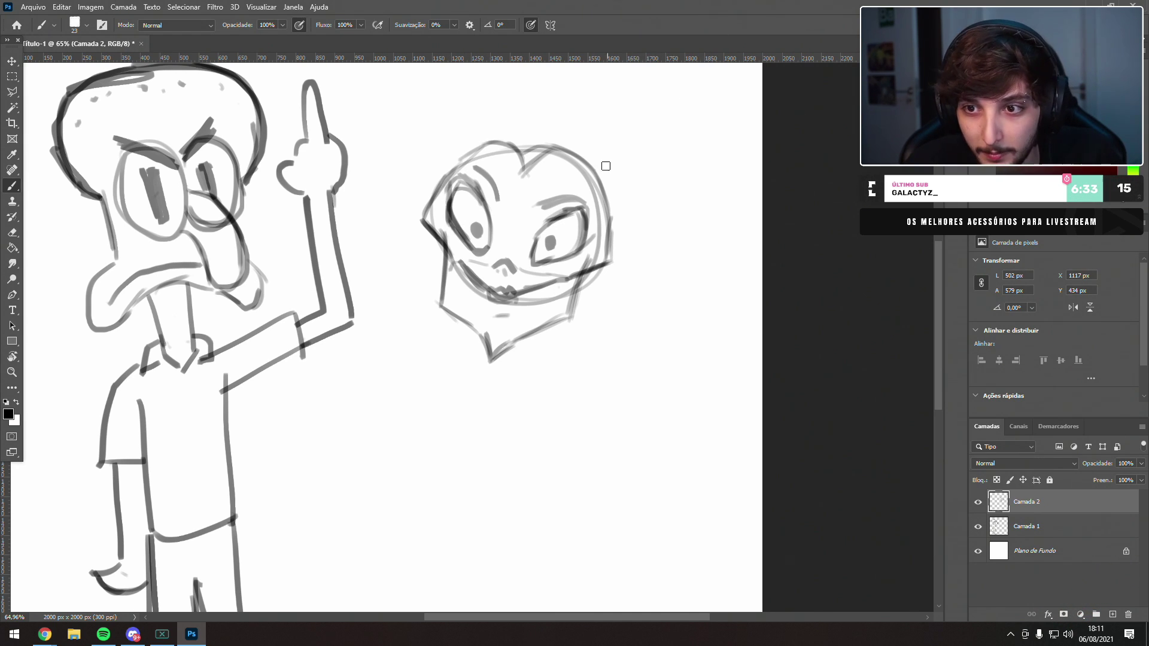
- Sketch long spidery eyelashes fanning out from the outer corner of the second character's right-hand eye, past the head outline
{"action": "left_click_drag", "start_coordinate": [584, 210], "coordinate": [610, 128]}
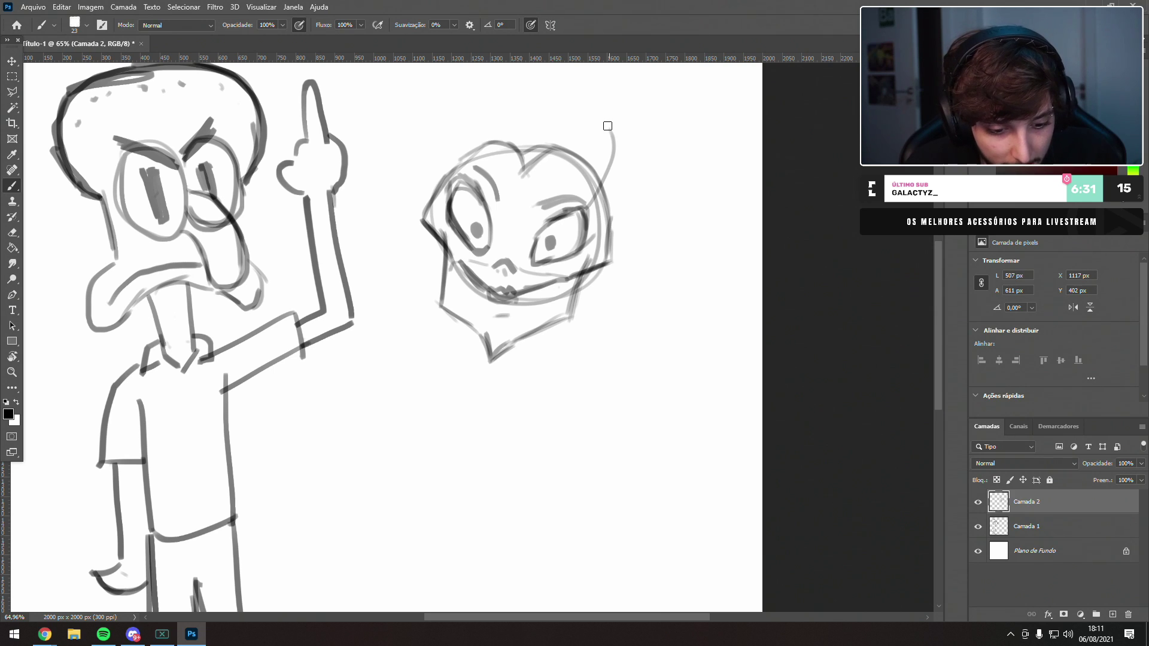
{"action": "mouse_move", "coordinate": [591, 219]}
{"action": "left_mouse_down"}
{"action": "mouse_move", "coordinate": [631, 129]}
{"action": "mouse_move", "coordinate": [627, 159]}
{"action": "mouse_move", "coordinate": [629, 125]}
{"action": "mouse_move", "coordinate": [617, 173]}
{"action": "left_mouse_up"}
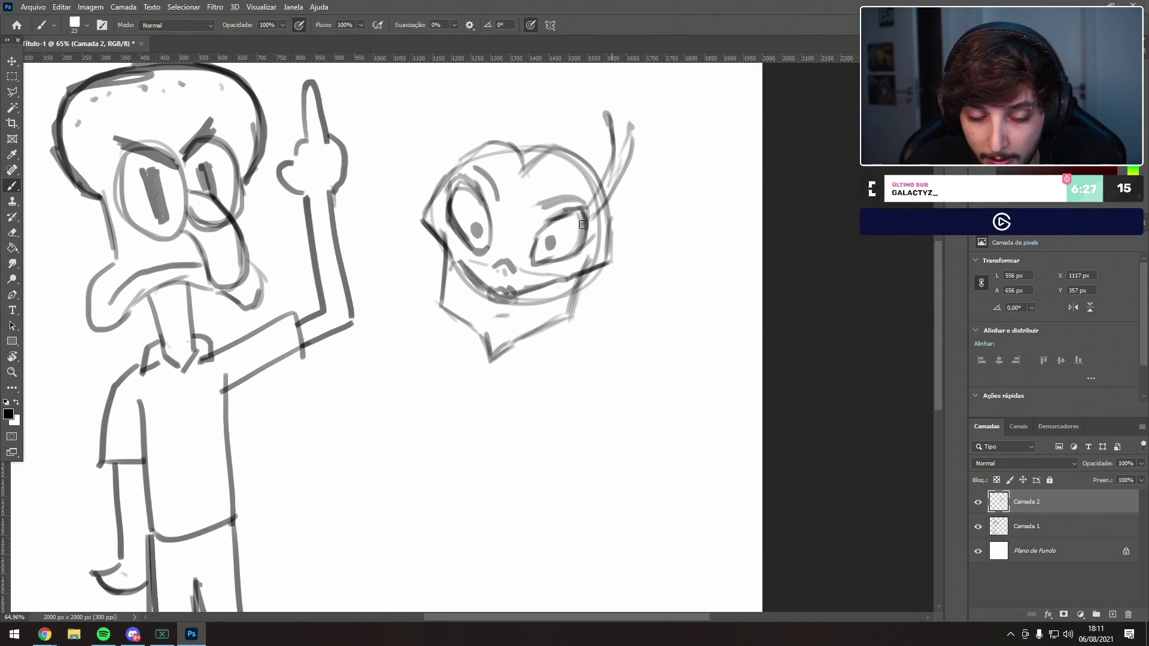
{"action": "left_click_drag", "start_coordinate": [597, 220], "coordinate": [670, 175]}
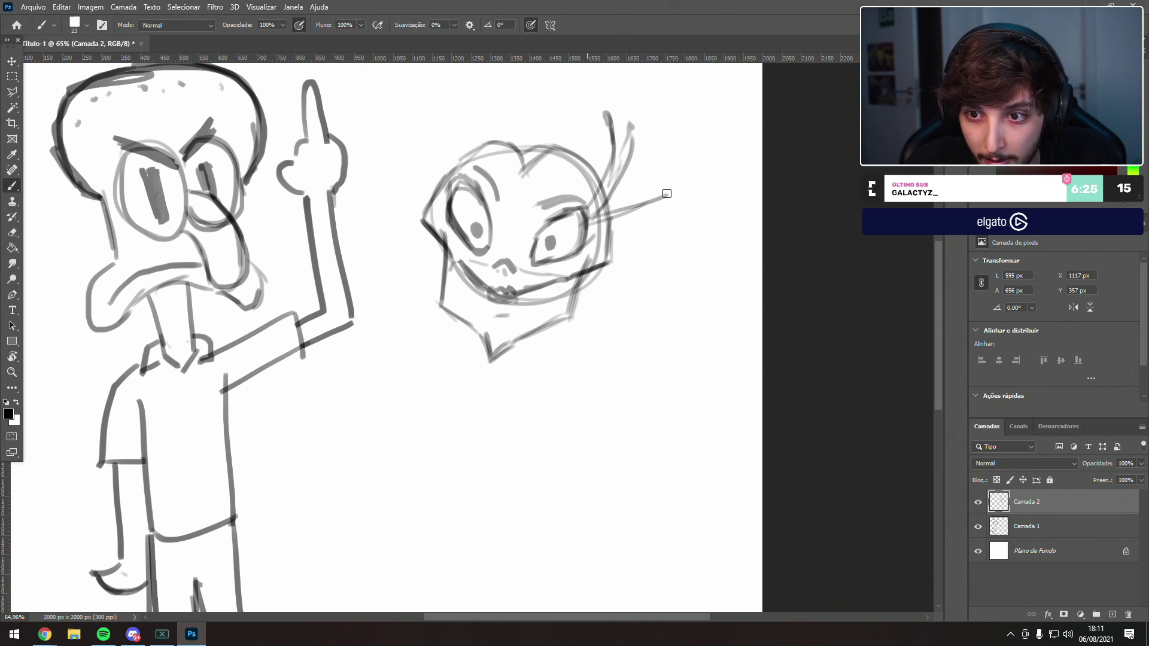
{"action": "left_click_drag", "start_coordinate": [599, 227], "coordinate": [668, 222]}
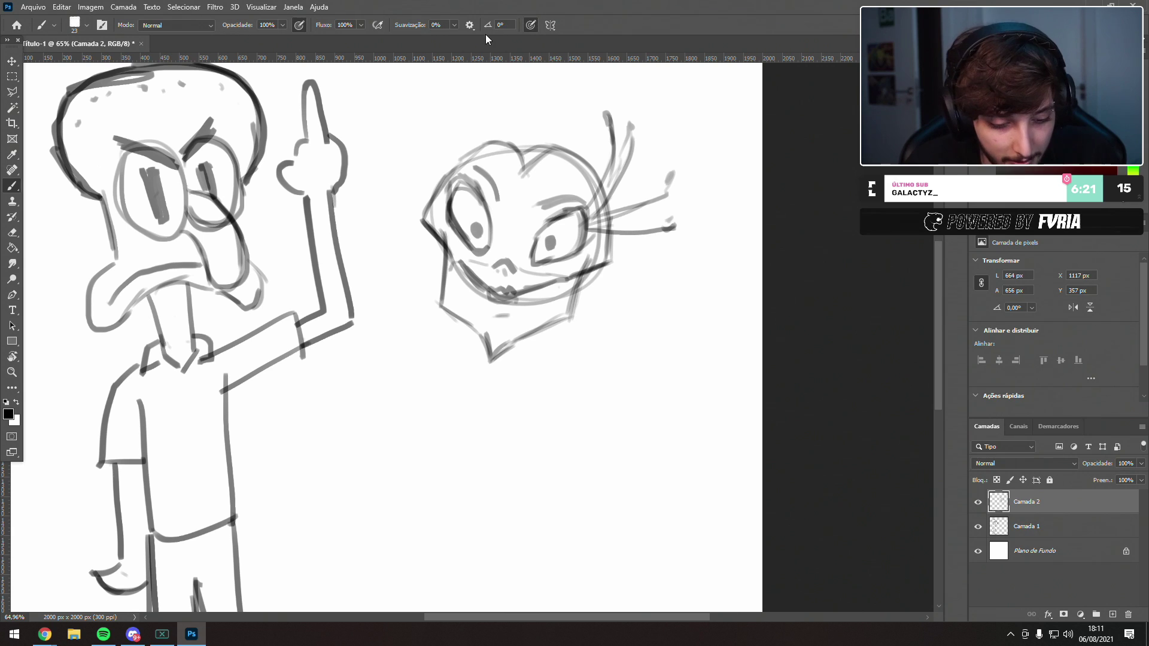
{"action": "mouse_move", "coordinate": [582, 209]}
{"action": "left_mouse_down"}
{"action": "mouse_move", "coordinate": [589, 226]}
{"action": "mouse_move", "coordinate": [614, 230]}
{"action": "left_mouse_up"}
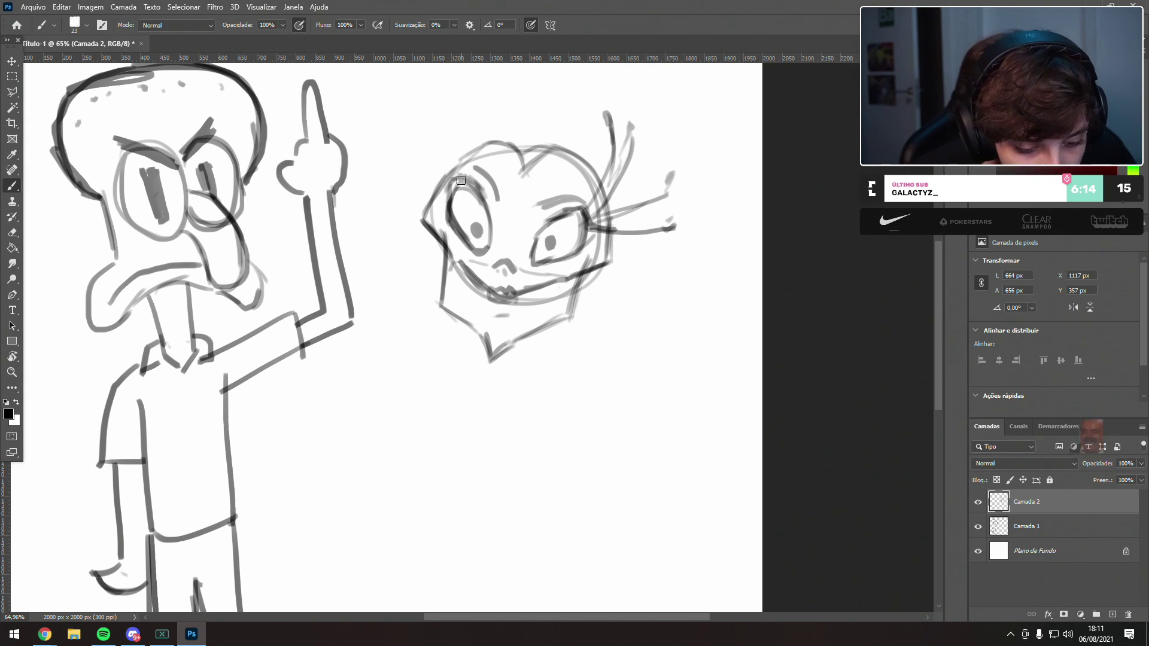
- Sketch matching long eyelashes with bent tips rising from the second character's left-hand eye
{"action": "mouse_move", "coordinate": [435, 174]}
{"action": "left_mouse_down"}
{"action": "mouse_move", "coordinate": [415, 118]}
{"action": "mouse_move", "coordinate": [426, 88]}
{"action": "left_mouse_up"}
{"action": "left_click_drag", "start_coordinate": [450, 180], "coordinate": [449, 95]}
{"action": "left_click_drag", "start_coordinate": [467, 179], "coordinate": [483, 97]}
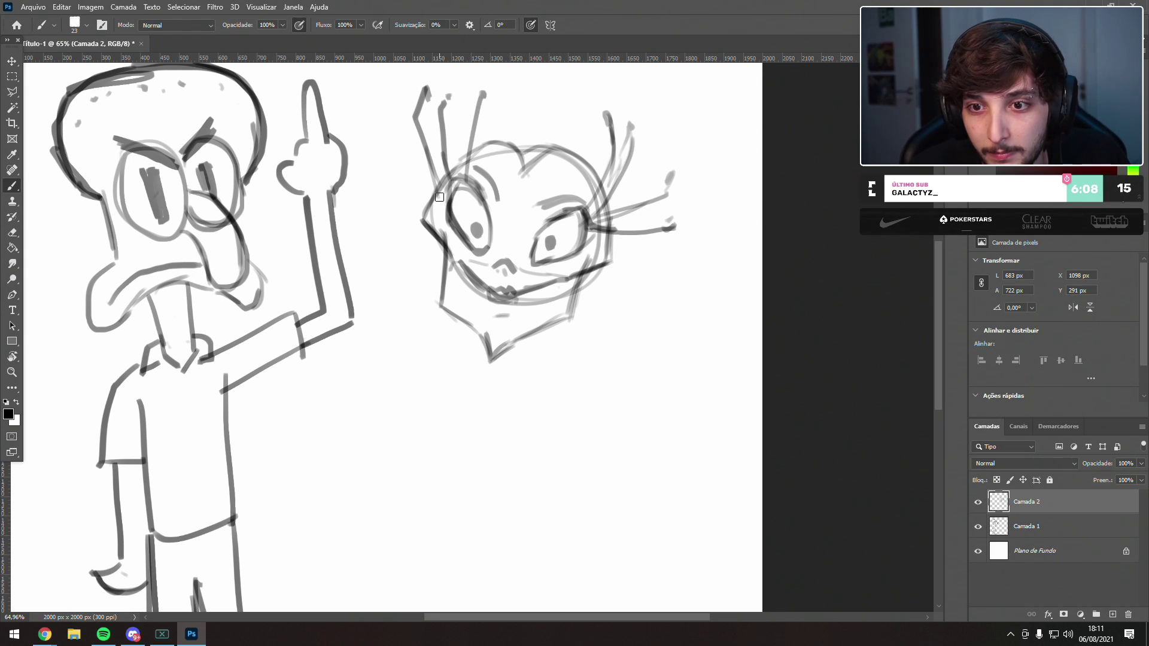
{"action": "key", "text": "ctrl+z"}
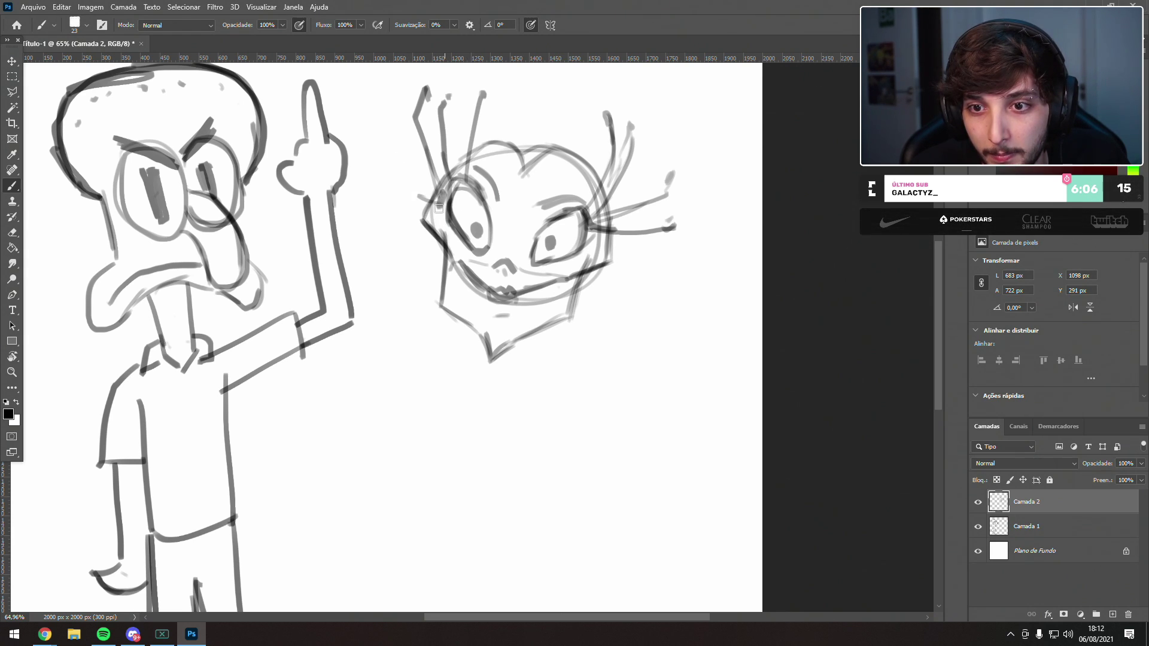
{"action": "mouse_move", "coordinate": [434, 210]}
{"action": "left_mouse_down"}
{"action": "mouse_move", "coordinate": [386, 168]}
{"action": "mouse_move", "coordinate": [399, 164]}
{"action": "mouse_move", "coordinate": [392, 155]}
{"action": "left_mouse_up"}
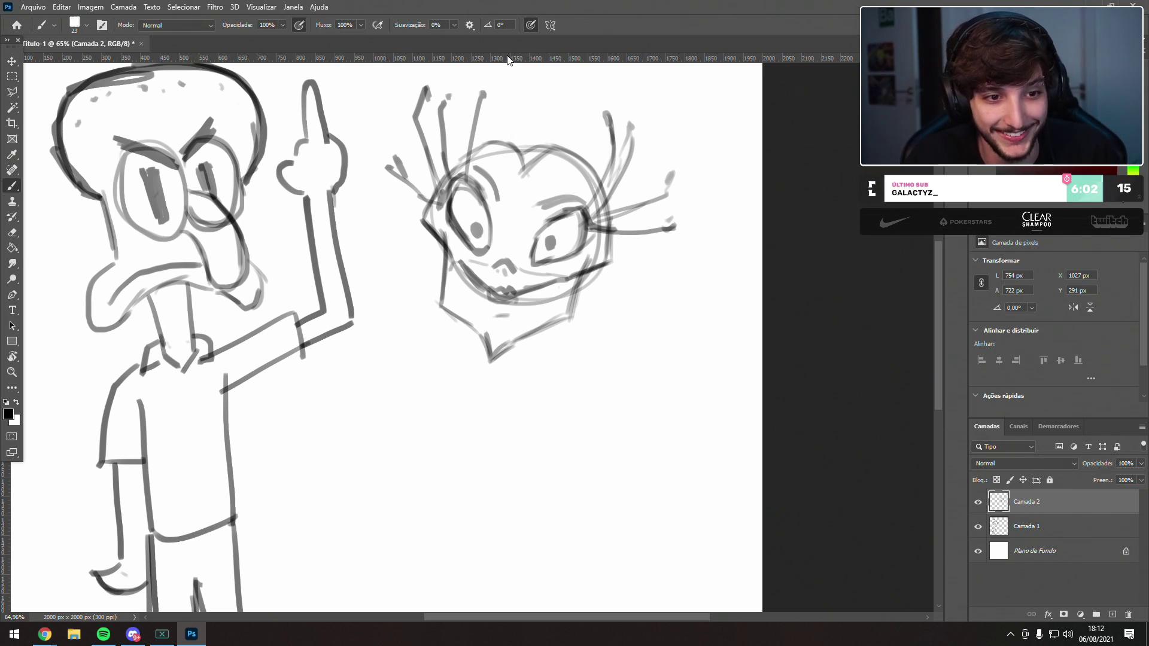
- Sketch a tall rounded dome over the second character's head, joining both sides of the face
{"action": "left_click_drag", "start_coordinate": [503, 148], "coordinate": [464, 236]}
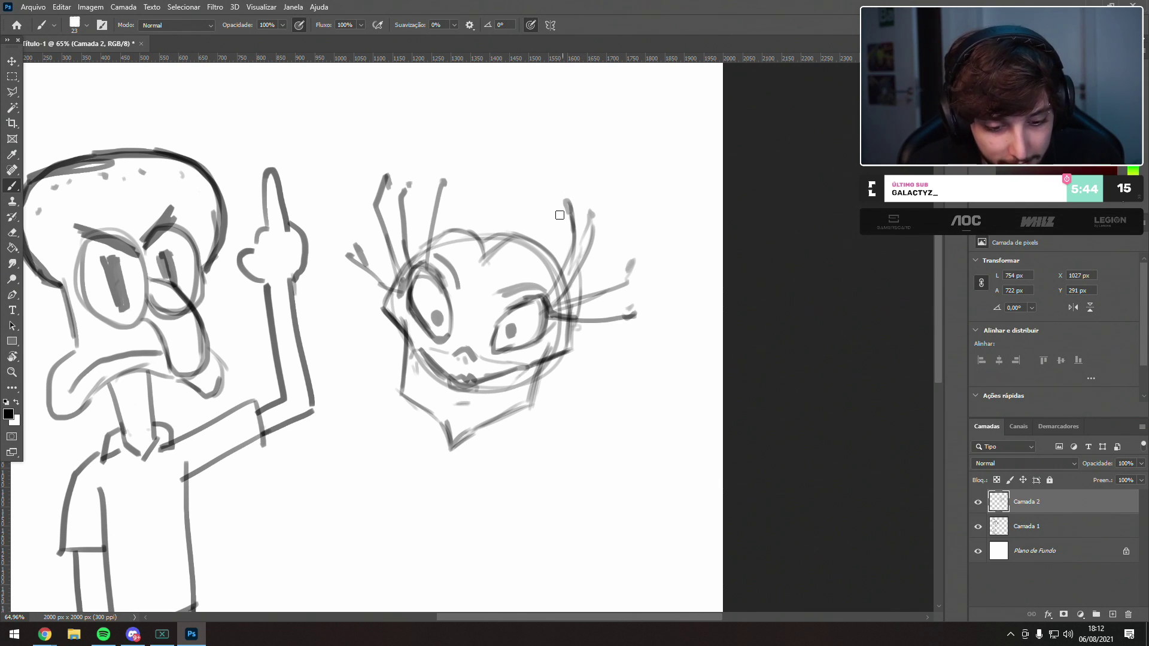
{"action": "mouse_move", "coordinate": [574, 260]}
{"action": "left_mouse_down"}
{"action": "mouse_move", "coordinate": [450, 216]}
{"action": "mouse_move", "coordinate": [505, 197]}
{"action": "mouse_move", "coordinate": [475, 194]}
{"action": "mouse_move", "coordinate": [485, 188]}
{"action": "mouse_move", "coordinate": [410, 257]}
{"action": "left_mouse_up"}
{"action": "left_click_drag", "start_coordinate": [463, 205], "coordinate": [435, 225]}
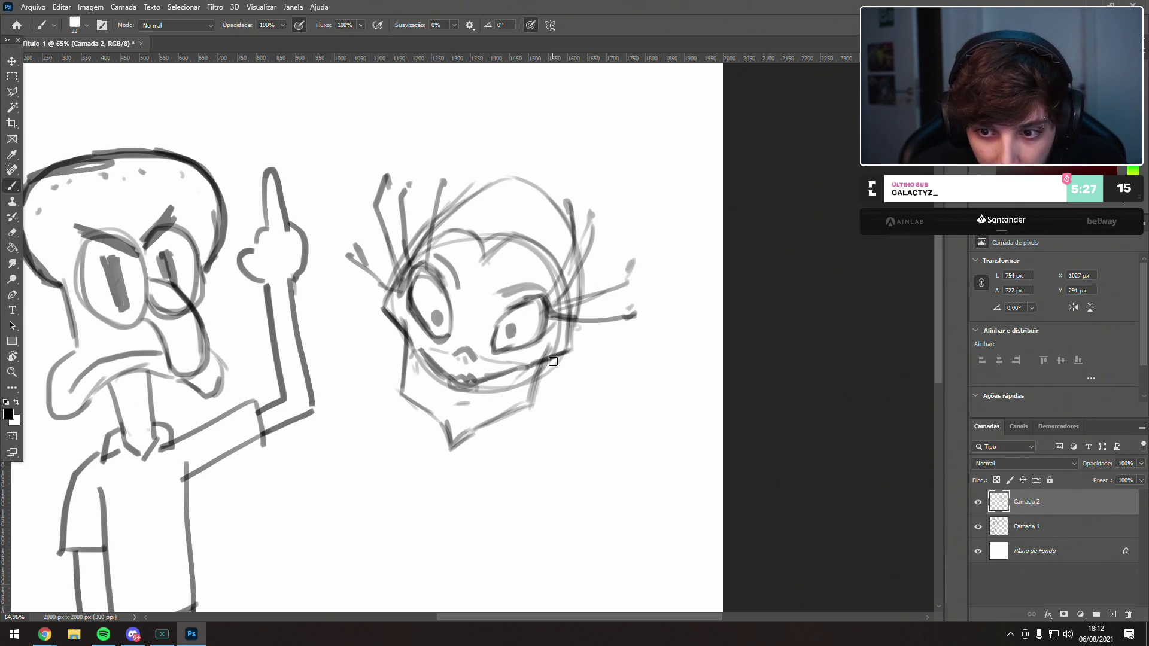
- Sketch short ear shapes beside the second character's jaw with a large round earring-like circle hanging below each
{"action": "left_click_drag", "start_coordinate": [395, 332], "coordinate": [396, 353]}
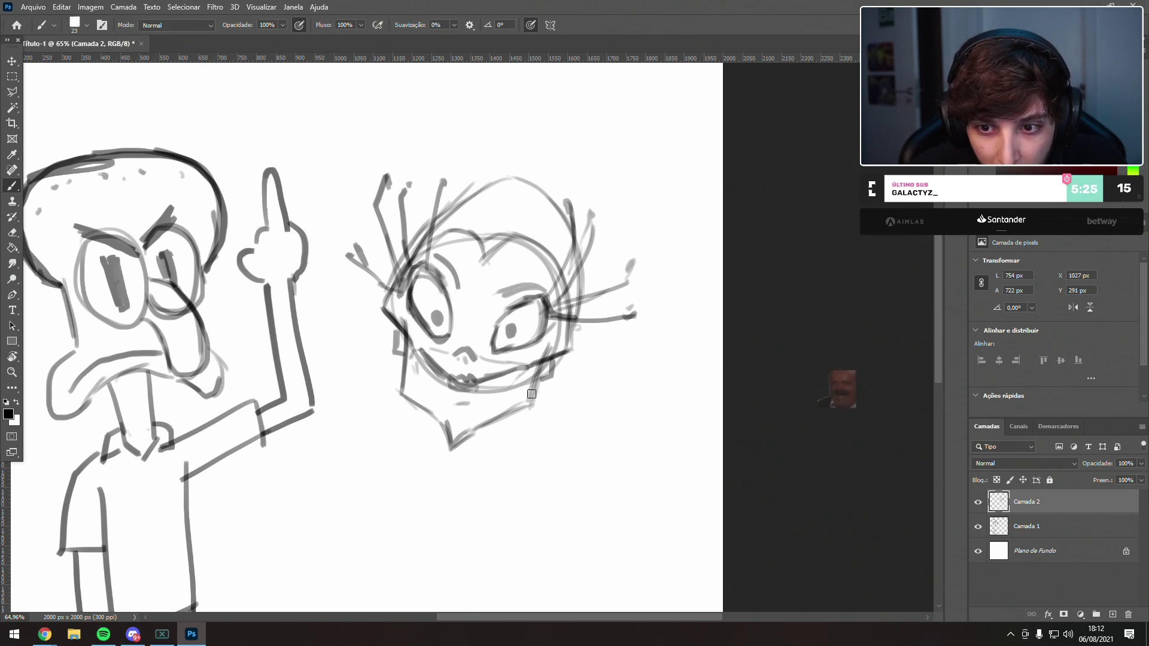
{"action": "mouse_move", "coordinate": [542, 375]}
{"action": "left_mouse_down"}
{"action": "mouse_move", "coordinate": [579, 398]}
{"action": "mouse_move", "coordinate": [562, 395]}
{"action": "mouse_move", "coordinate": [571, 391]}
{"action": "mouse_move", "coordinate": [523, 465]}
{"action": "mouse_move", "coordinate": [541, 474]}
{"action": "mouse_move", "coordinate": [513, 415]}
{"action": "mouse_move", "coordinate": [520, 465]}
{"action": "left_mouse_up"}
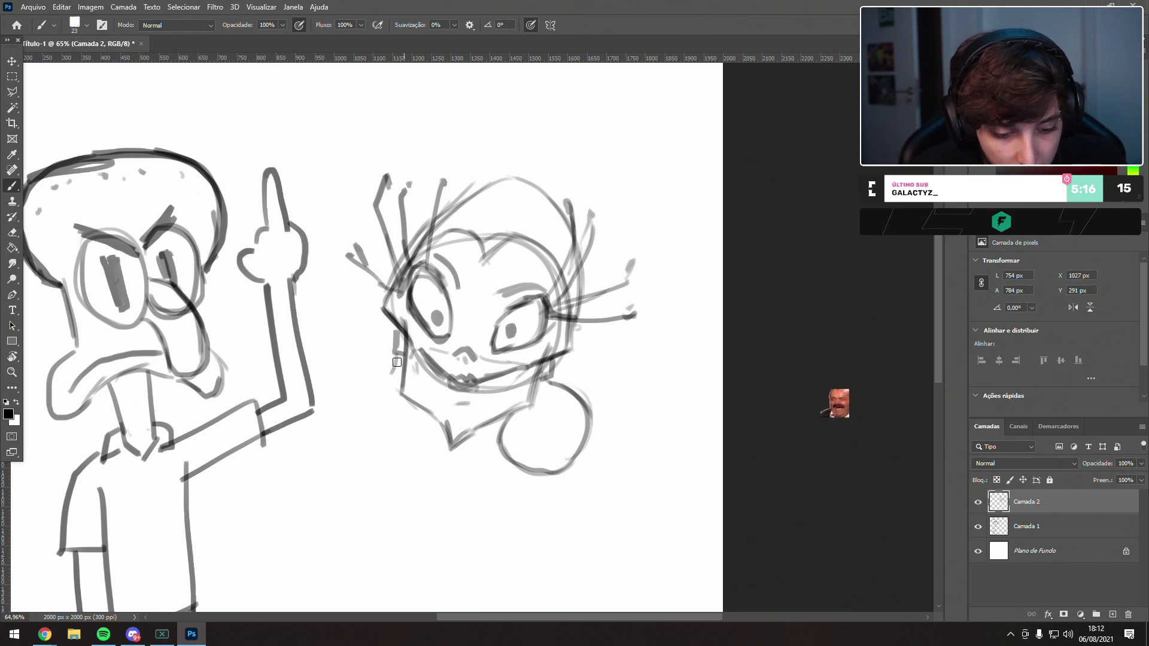
{"action": "mouse_move", "coordinate": [396, 367]}
{"action": "left_mouse_down"}
{"action": "mouse_move", "coordinate": [363, 405]}
{"action": "mouse_move", "coordinate": [361, 439]}
{"action": "left_mouse_up"}
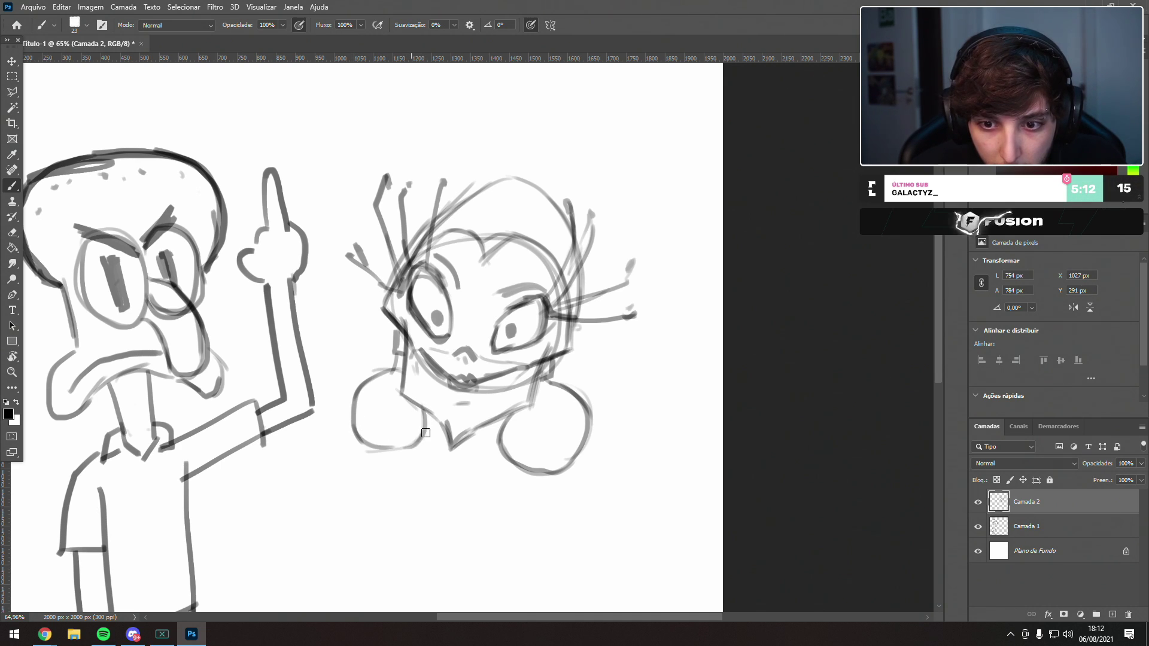
- Sketch long curved plume lines rising from the second character's dome to the canvas's upper edge, with an inner line between them
{"action": "mouse_move", "coordinate": [537, 221]}
{"action": "left_mouse_down"}
{"action": "mouse_move", "coordinate": [526, 326]}
{"action": "mouse_move", "coordinate": [530, 281]}
{"action": "left_mouse_up"}
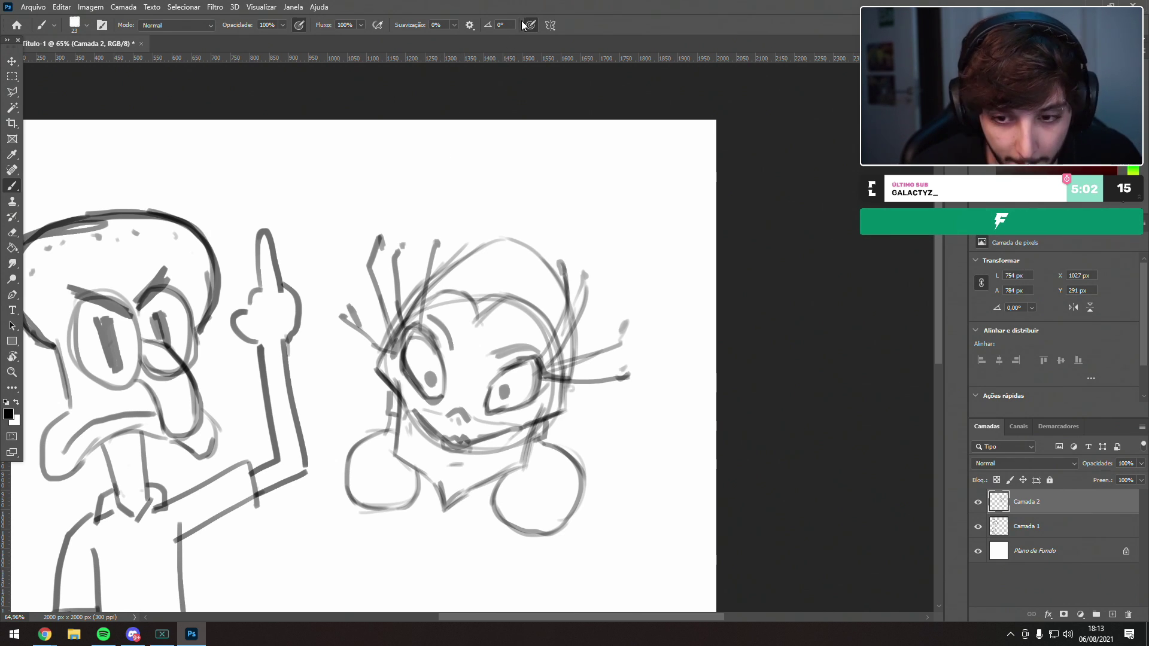
{"action": "left_click_drag", "start_coordinate": [462, 256], "coordinate": [479, 174]}
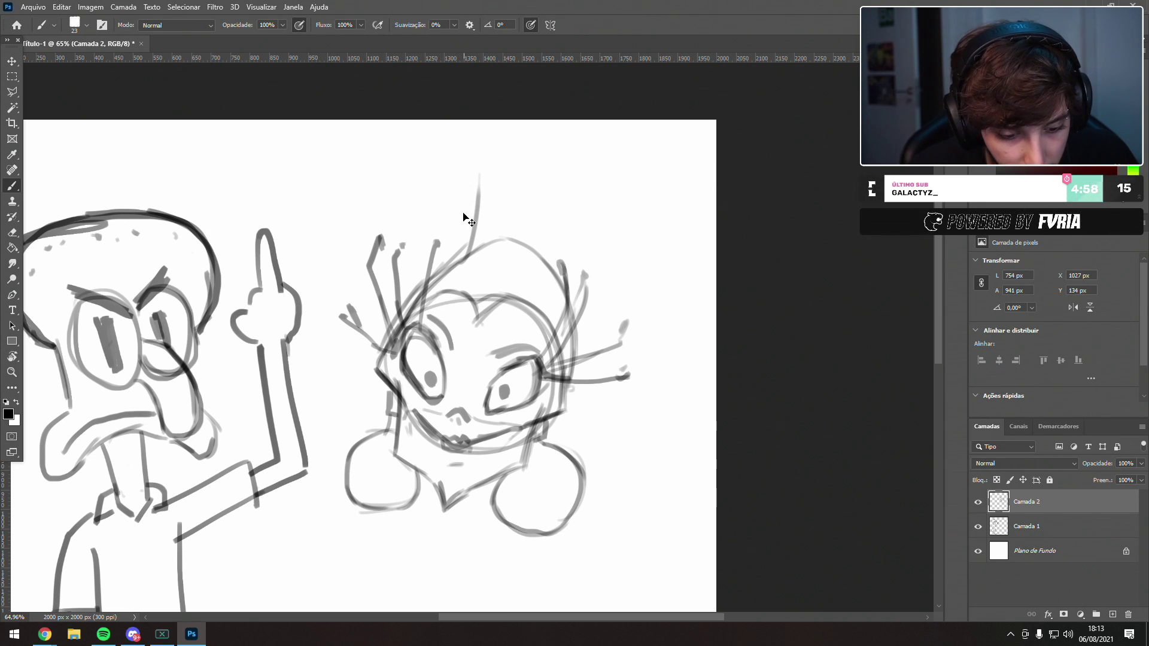
{"action": "key", "text": "ctrl+z"}
{"action": "left_click_drag", "start_coordinate": [450, 259], "coordinate": [468, 121]}
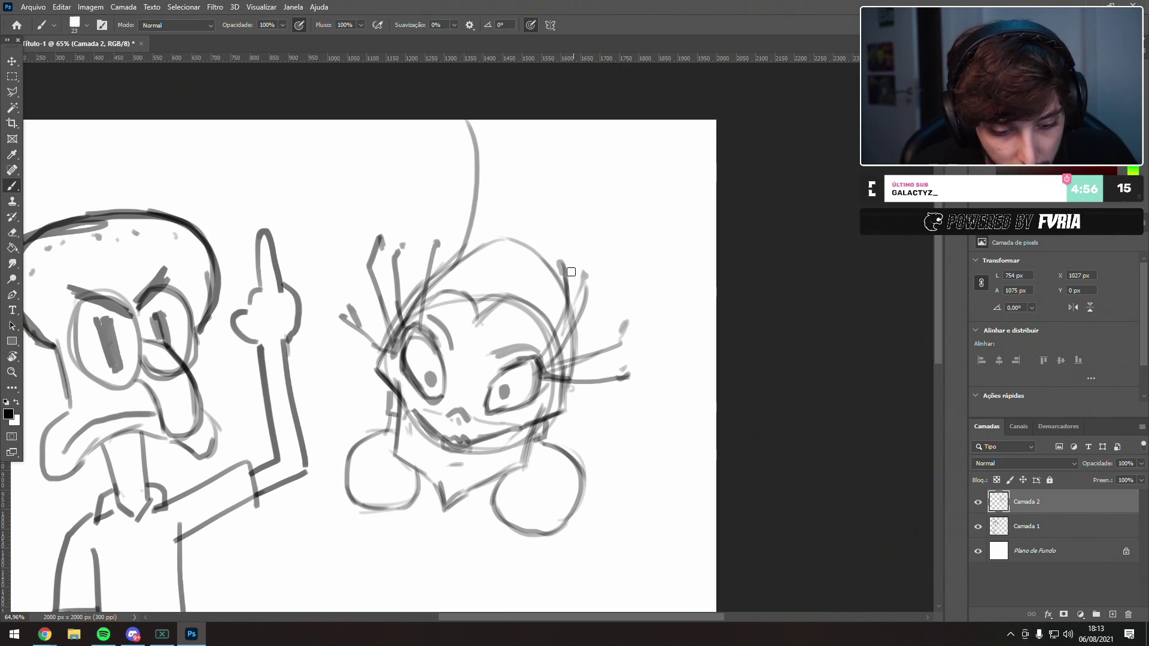
{"action": "left_click_drag", "start_coordinate": [562, 287], "coordinate": [576, 153]}
{"action": "left_click_drag", "start_coordinate": [571, 259], "coordinate": [575, 118]}
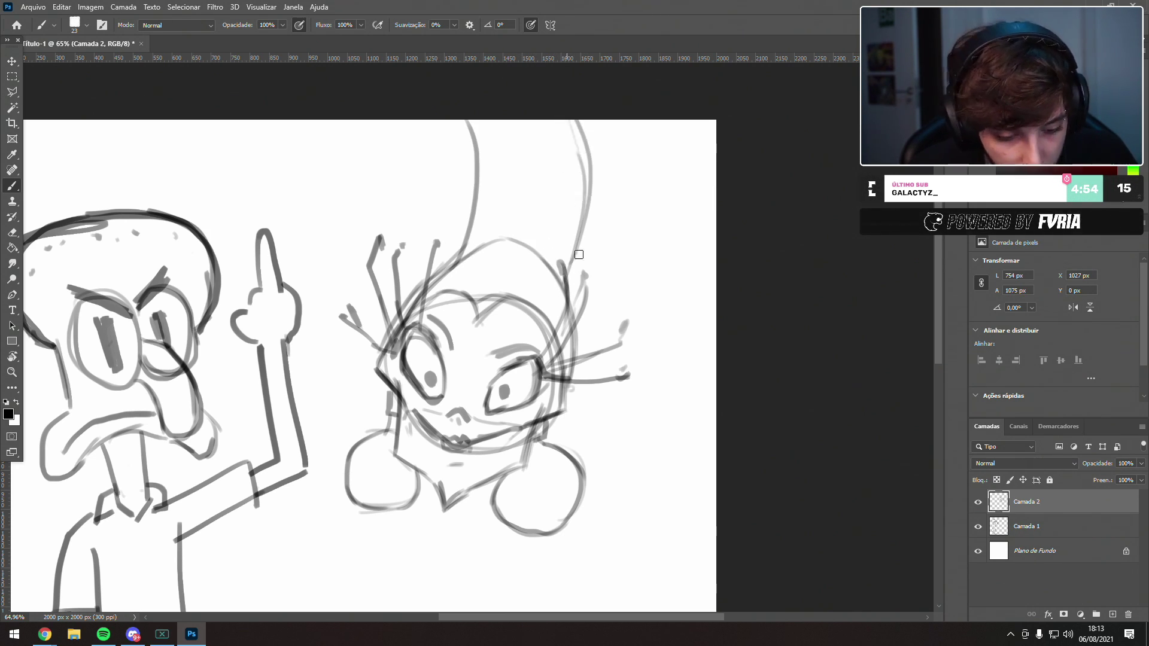
{"action": "left_click_drag", "start_coordinate": [518, 222], "coordinate": [522, 107]}
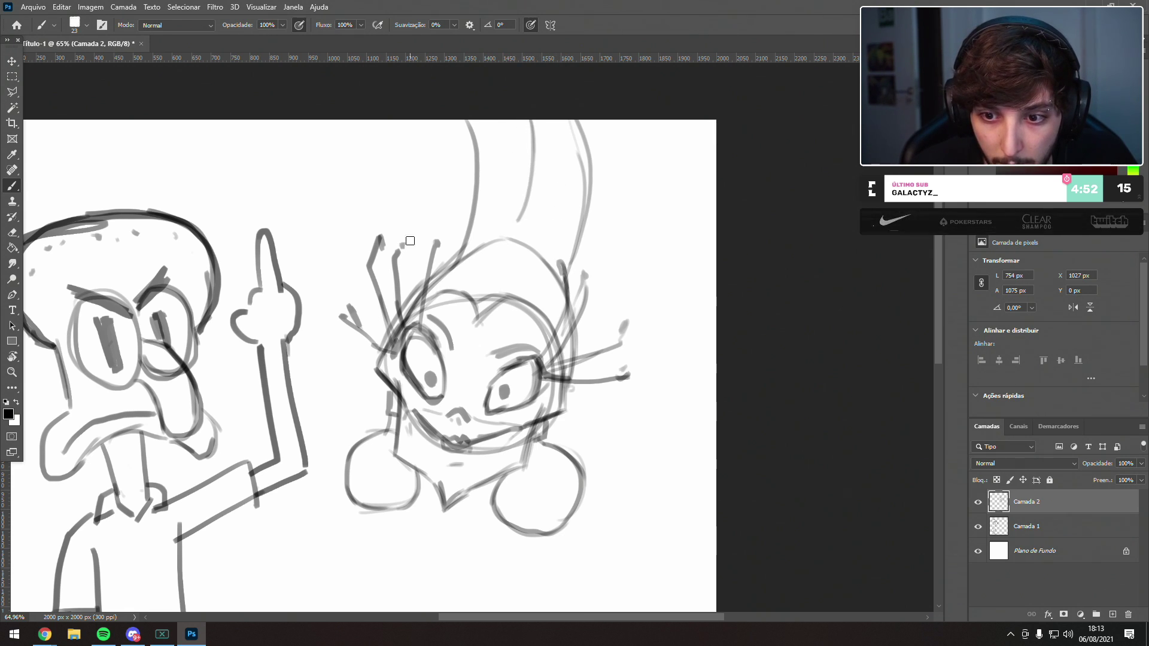
- Sketch the plume's drooping end on its left side as a large rounded shape with a wavy lower edge
{"action": "left_click_drag", "start_coordinate": [345, 115], "coordinate": [319, 172]}
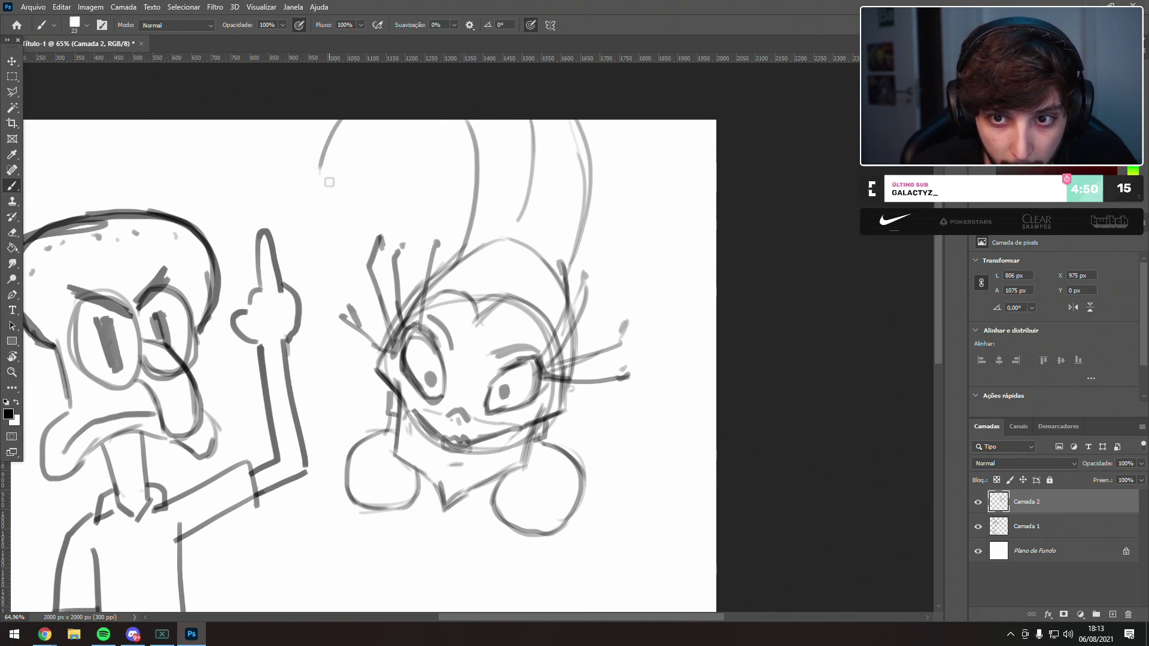
{"action": "key", "text": "ctrl+z"}
{"action": "mouse_move", "coordinate": [328, 122]}
{"action": "left_mouse_down"}
{"action": "mouse_move", "coordinate": [332, 194]}
{"action": "mouse_move", "coordinate": [324, 177]}
{"action": "mouse_move", "coordinate": [360, 211]}
{"action": "mouse_move", "coordinate": [412, 189]}
{"action": "mouse_move", "coordinate": [379, 197]}
{"action": "mouse_move", "coordinate": [433, 203]}
{"action": "left_mouse_up"}
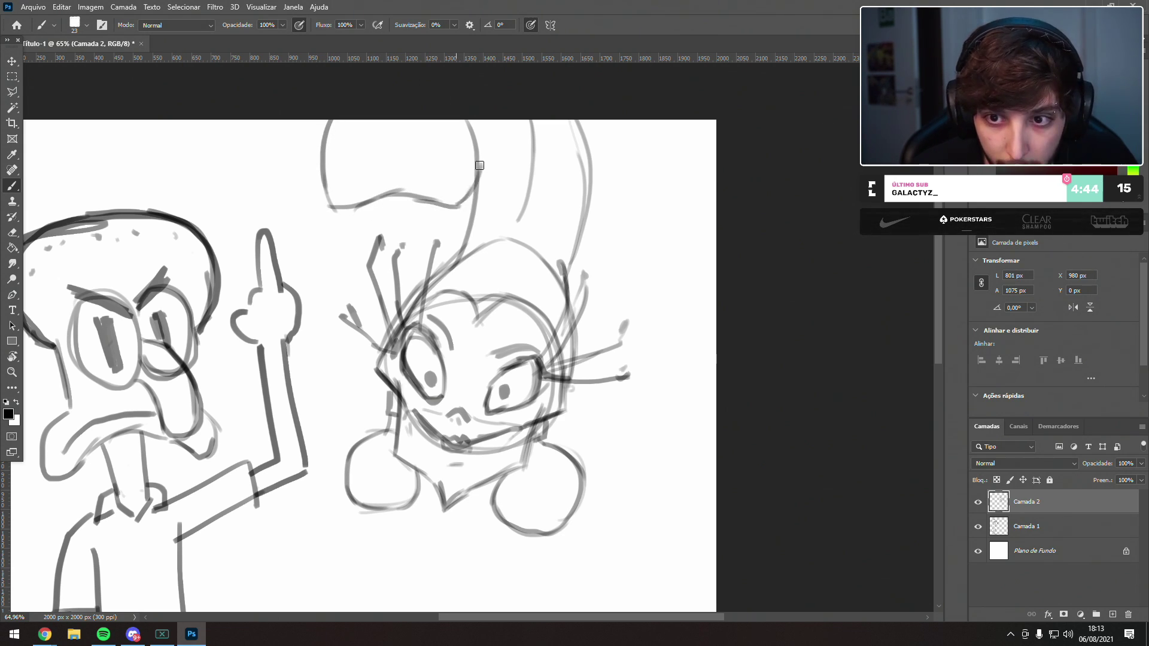
- Sketch short curved fold lines inside the right part of the plume's drooping end
{"action": "left_click_drag", "start_coordinate": [471, 165], "coordinate": [438, 179]}
{"action": "left_click_drag", "start_coordinate": [469, 160], "coordinate": [434, 164]}
{"action": "left_click_drag", "start_coordinate": [450, 120], "coordinate": [436, 173]}
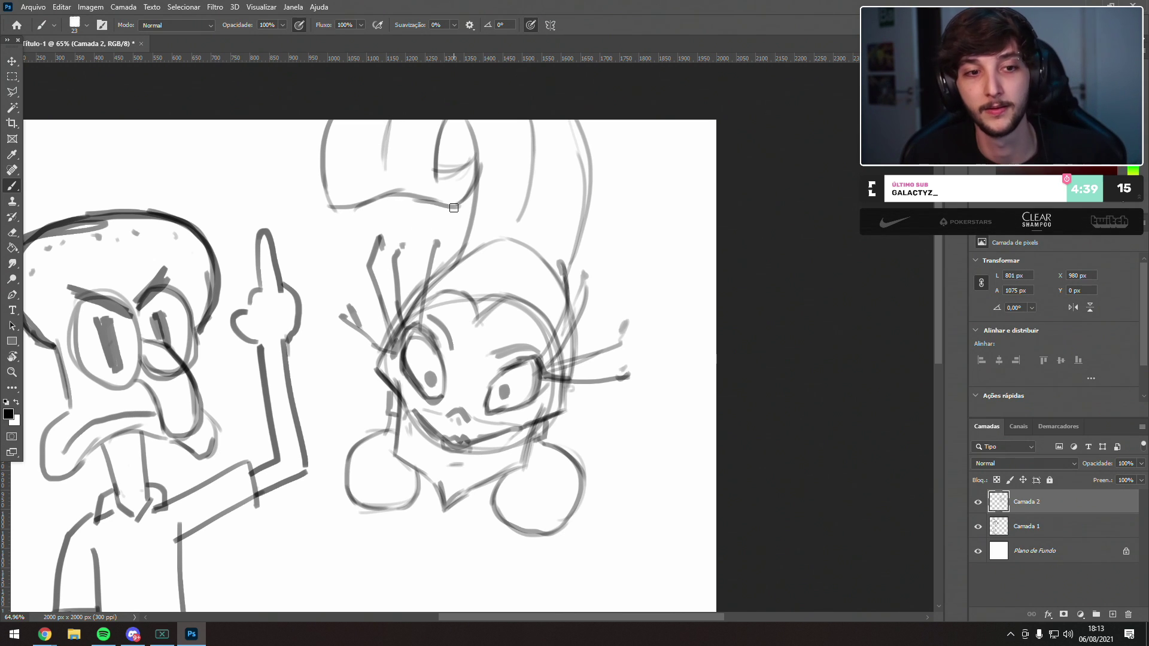
- Sketch the second character's slim neck with a pointed base and two long, rounded collar shapes spreading to either side
{"action": "mouse_move", "coordinate": [375, 309]}
{"action": "left_mouse_down"}
{"action": "mouse_move", "coordinate": [378, 251]}
{"action": "mouse_move", "coordinate": [360, 195]}
{"action": "mouse_move", "coordinate": [401, 169]}
{"action": "mouse_move", "coordinate": [397, 157]}
{"action": "left_mouse_up"}
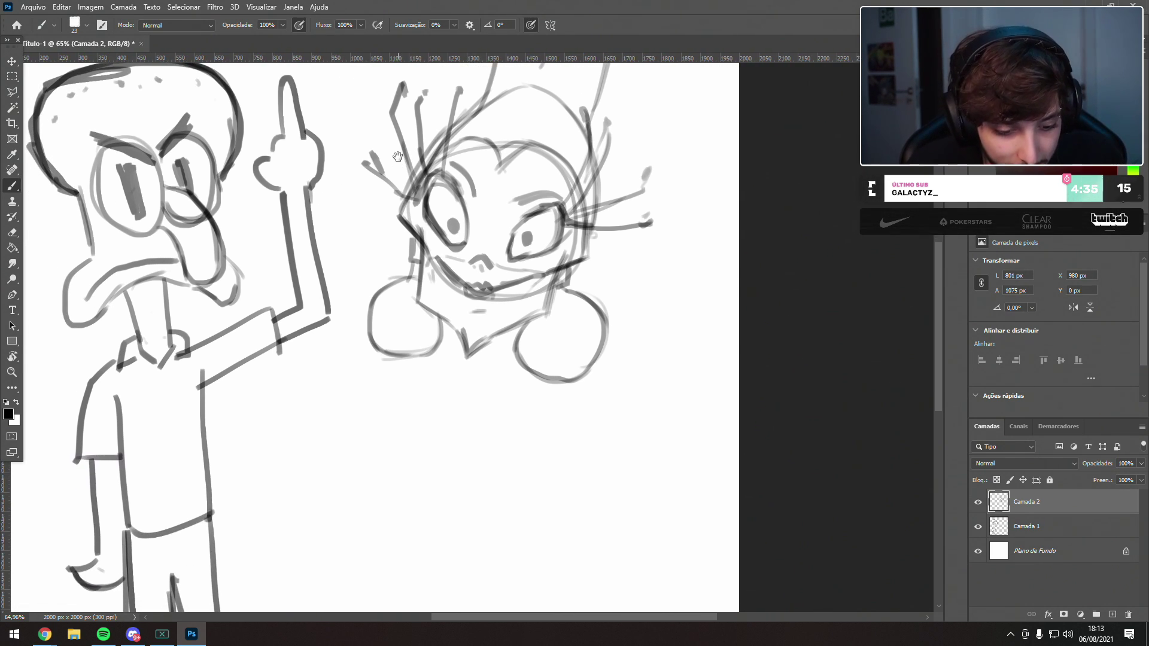
{"action": "left_click_drag", "start_coordinate": [513, 324], "coordinate": [496, 406]}
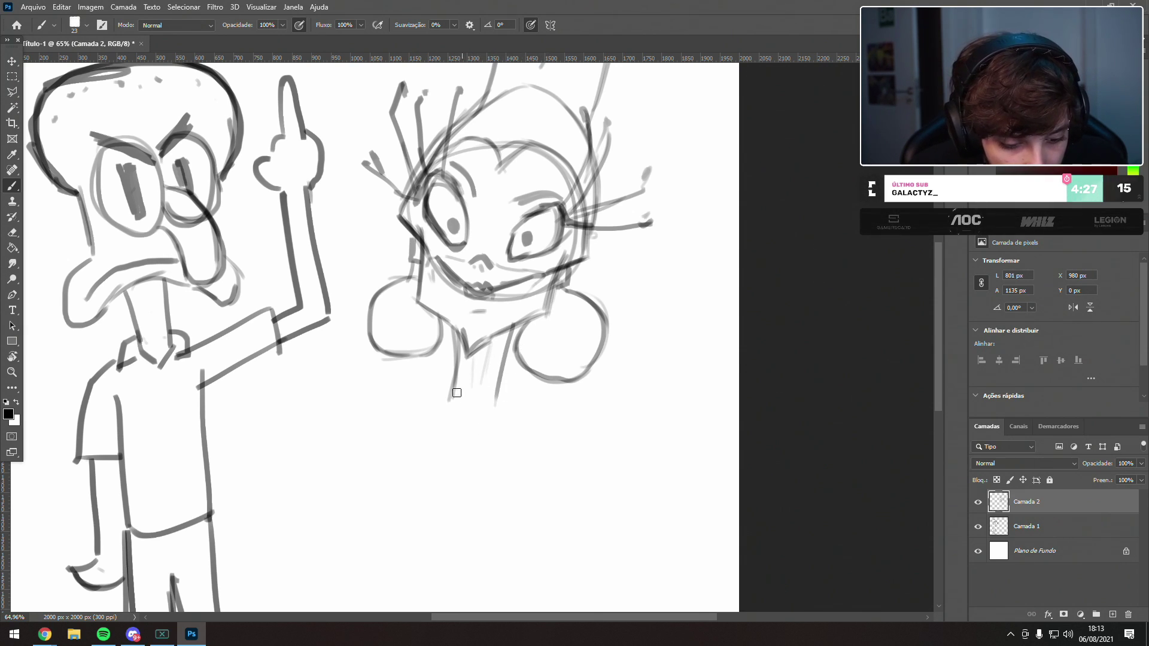
{"action": "mouse_move", "coordinate": [525, 404]}
{"action": "left_mouse_down"}
{"action": "mouse_move", "coordinate": [563, 478]}
{"action": "mouse_move", "coordinate": [489, 454]}
{"action": "mouse_move", "coordinate": [469, 425]}
{"action": "mouse_move", "coordinate": [379, 415]}
{"action": "mouse_move", "coordinate": [360, 446]}
{"action": "left_mouse_up"}
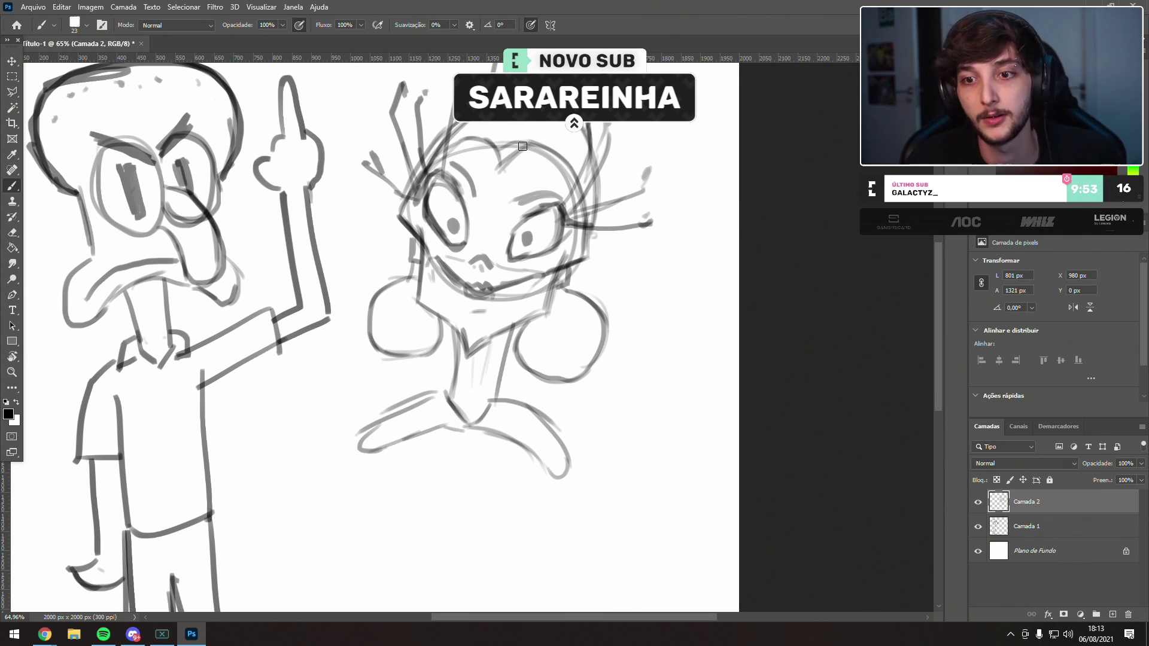
{"action": "mouse_move", "coordinate": [435, 420]}
{"action": "left_mouse_down"}
{"action": "mouse_move", "coordinate": [491, 358]}
{"action": "mouse_move", "coordinate": [499, 442]}
{"action": "left_mouse_up"}
{"action": "mouse_move", "coordinate": [476, 363]}
{"action": "left_mouse_down"}
{"action": "mouse_move", "coordinate": [440, 431]}
{"action": "mouse_move", "coordinate": [452, 435]}
{"action": "left_mouse_up"}
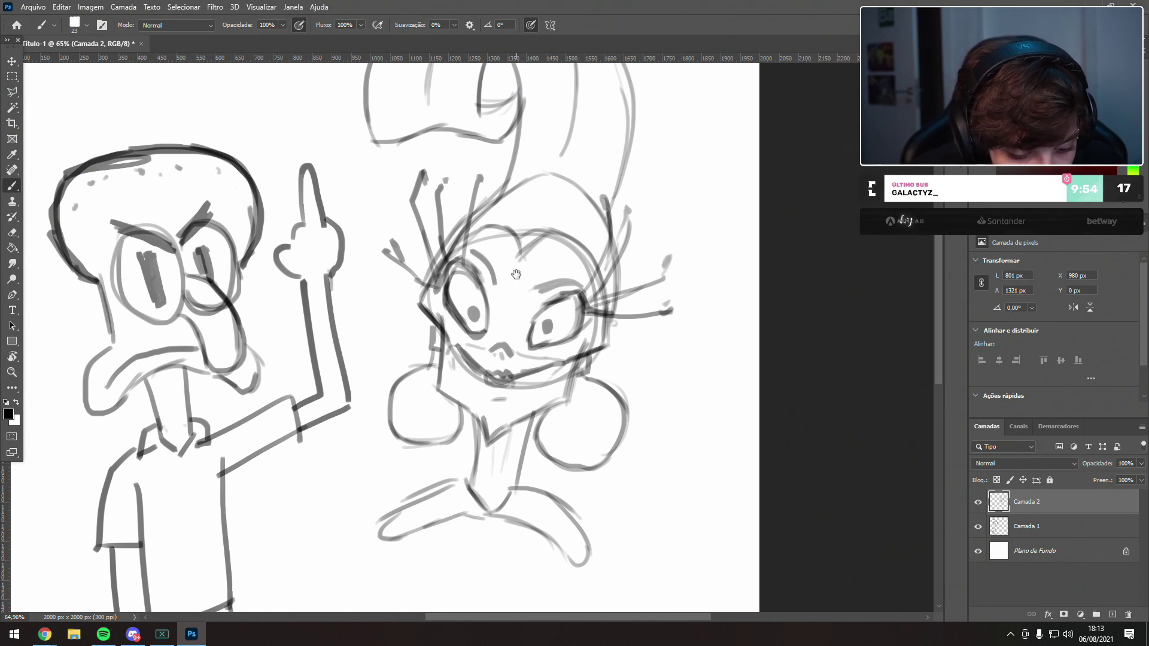
- Sketch long feathery ruff strokes with pointed tips fanning out from the upper right side of the second character's head
{"action": "left_click_drag", "start_coordinate": [445, 363], "coordinate": [521, 333]}
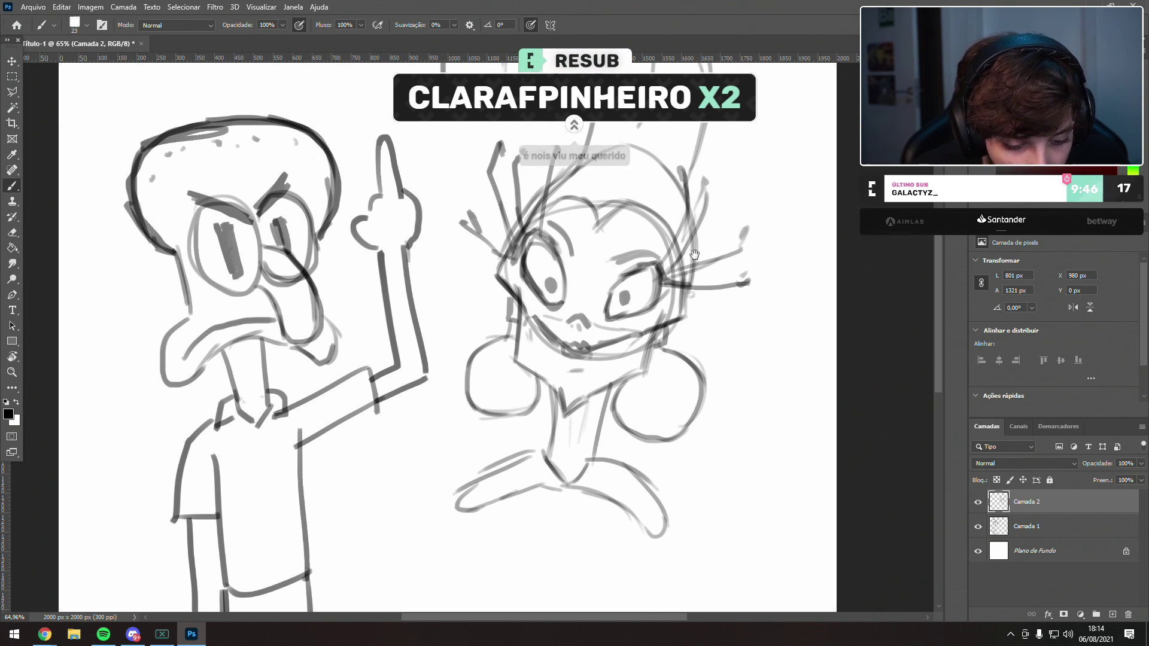
{"action": "left_click_drag", "start_coordinate": [556, 298], "coordinate": [464, 294]}
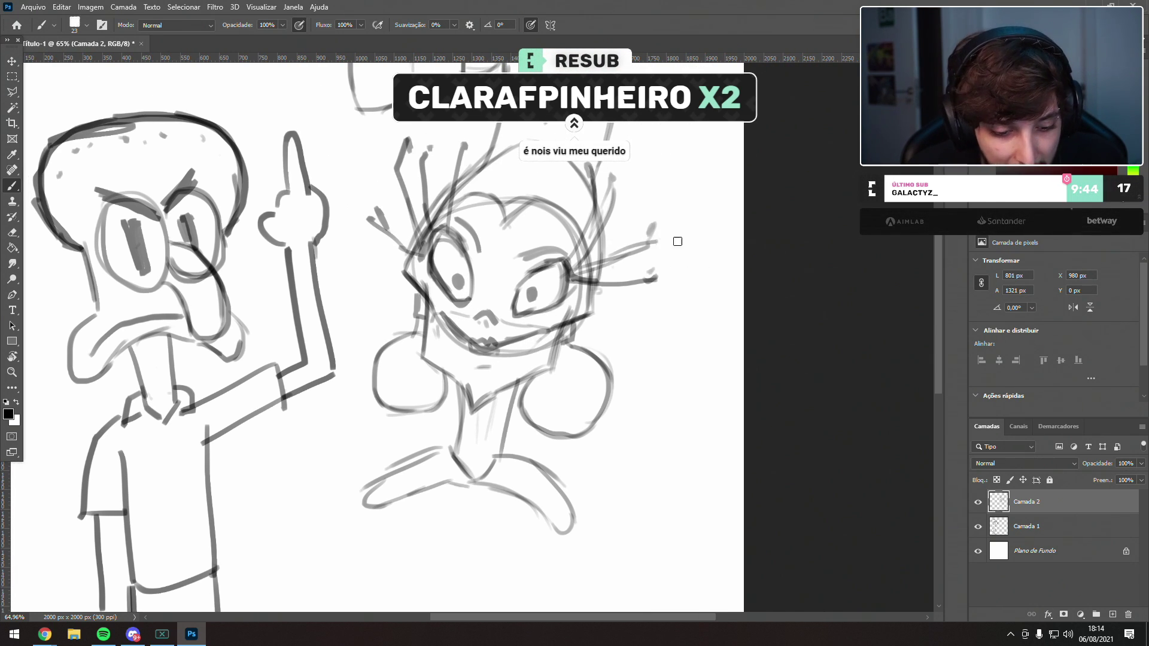
{"action": "left_click_drag", "start_coordinate": [602, 202], "coordinate": [696, 158]}
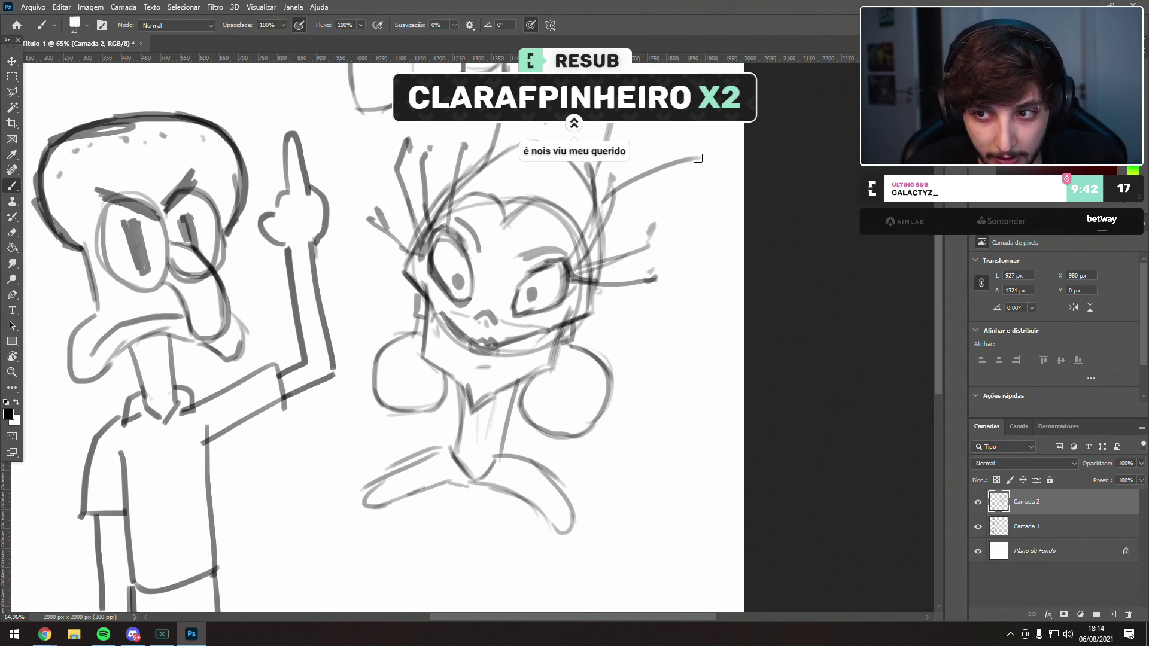
{"action": "mouse_move", "coordinate": [647, 210]}
{"action": "left_mouse_down"}
{"action": "mouse_move", "coordinate": [755, 221]}
{"action": "mouse_move", "coordinate": [725, 238]}
{"action": "left_mouse_up"}
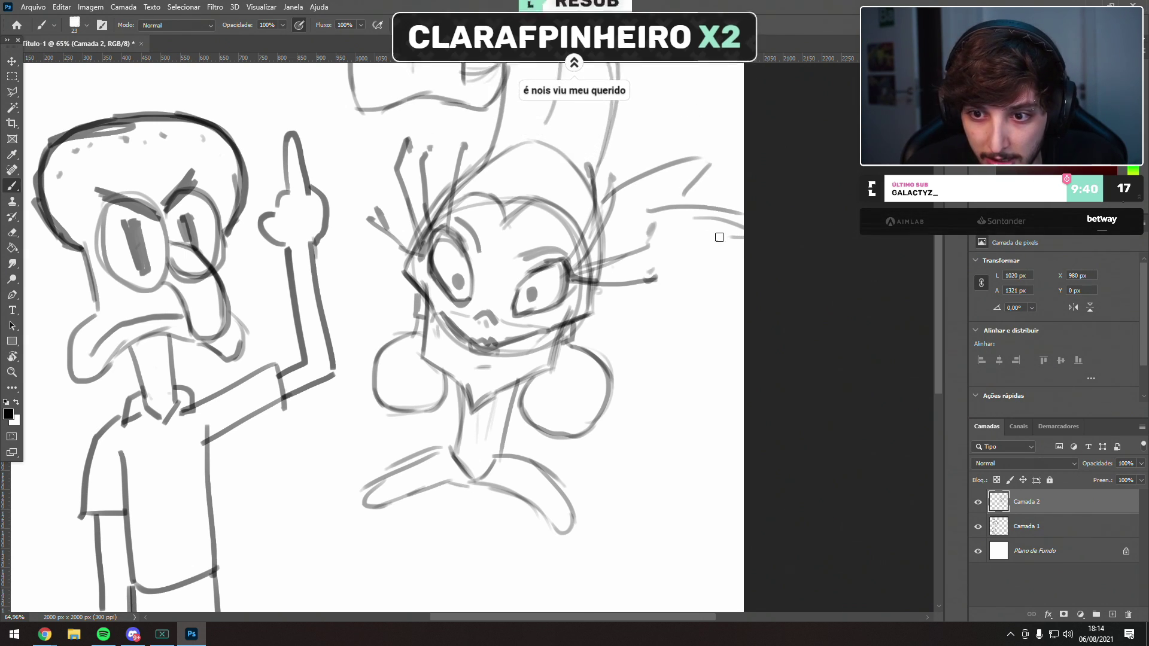
- Sketch jagged feather strokes down the second character's left side, from beside the lashes to the left collar shape, overlapping the Squidward figure's raised arm
{"action": "left_click_drag", "start_coordinate": [442, 197], "coordinate": [364, 154]}
{"action": "mouse_move", "coordinate": [364, 154]}
{"action": "left_mouse_down"}
{"action": "mouse_move", "coordinate": [379, 170]}
{"action": "mouse_move", "coordinate": [328, 209]}
{"action": "left_mouse_up"}
{"action": "mouse_move", "coordinate": [359, 208]}
{"action": "left_mouse_down"}
{"action": "mouse_move", "coordinate": [333, 211]}
{"action": "mouse_move", "coordinate": [281, 263]}
{"action": "left_mouse_up"}
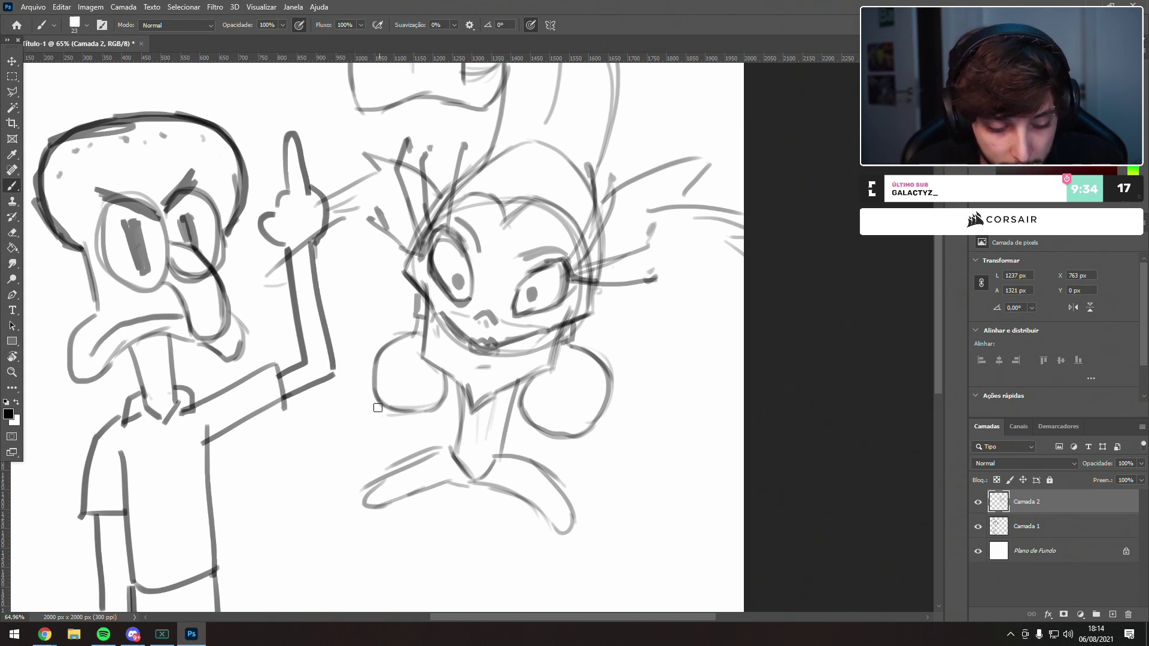
{"action": "mouse_move", "coordinate": [405, 456]}
{"action": "left_mouse_down"}
{"action": "mouse_move", "coordinate": [279, 492]}
{"action": "mouse_move", "coordinate": [367, 432]}
{"action": "mouse_move", "coordinate": [256, 452]}
{"action": "mouse_move", "coordinate": [290, 422]}
{"action": "left_mouse_up"}
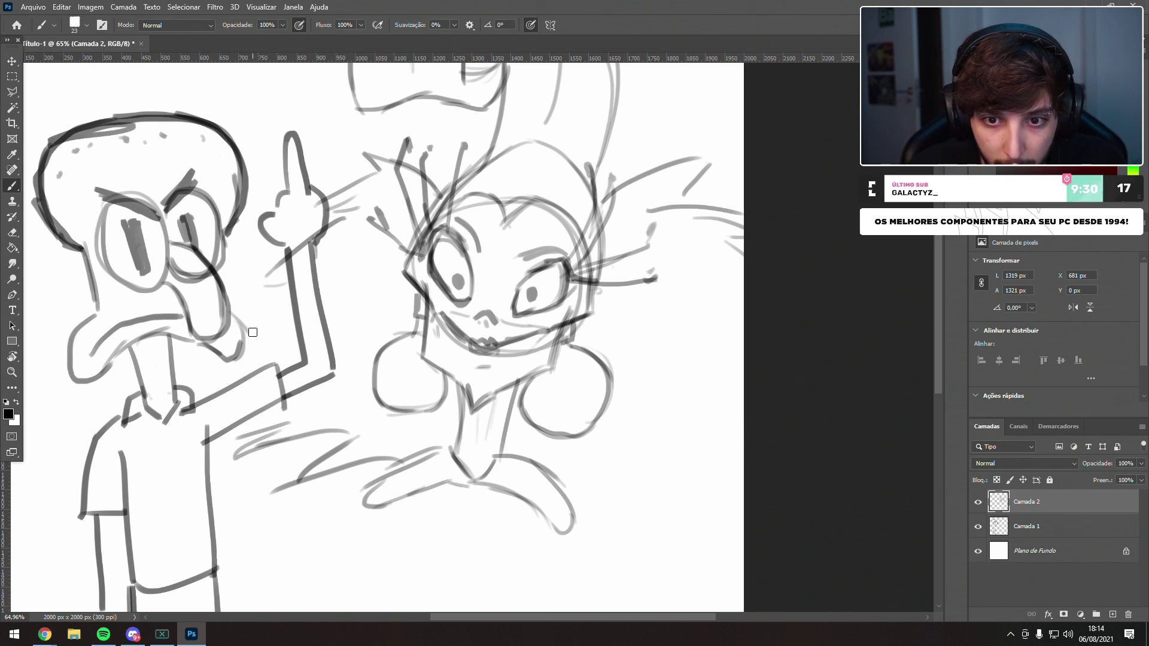
{"action": "mouse_move", "coordinate": [266, 283]}
{"action": "left_mouse_down"}
{"action": "mouse_move", "coordinate": [240, 331]}
{"action": "mouse_move", "coordinate": [303, 294]}
{"action": "left_mouse_up"}
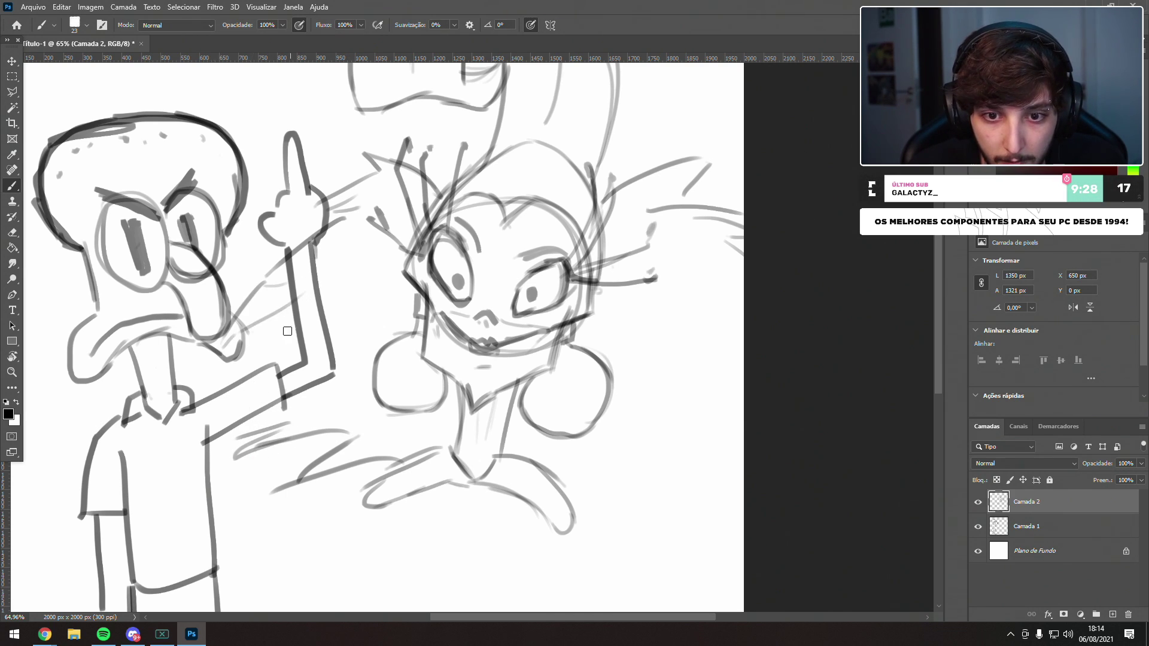
{"action": "left_click_drag", "start_coordinate": [285, 332], "coordinate": [221, 406]}
{"action": "left_click_drag", "start_coordinate": [222, 400], "coordinate": [248, 393]}
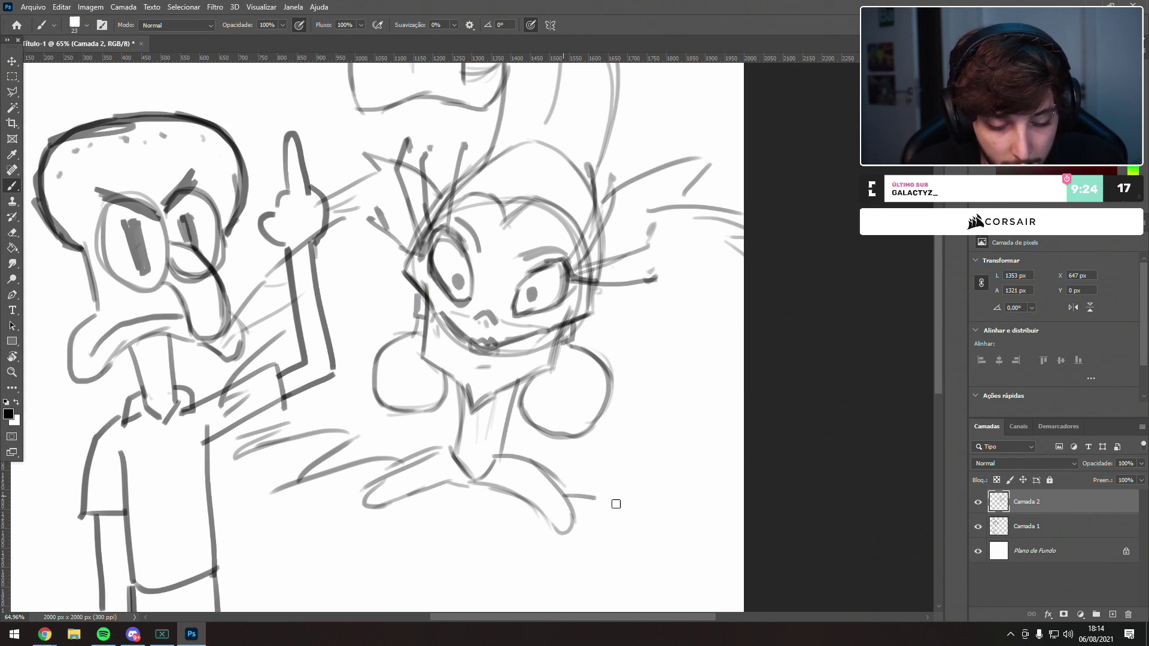
- Sketch zigzag feather strokes from the right collar shape out to the canvas's right edge
{"action": "left_click_drag", "start_coordinate": [566, 495], "coordinate": [664, 515]}
{"action": "left_click_drag", "start_coordinate": [617, 472], "coordinate": [664, 509]}
{"action": "left_click_drag", "start_coordinate": [619, 452], "coordinate": [679, 487]}
{"action": "mouse_move", "coordinate": [646, 444]}
{"action": "left_mouse_down"}
{"action": "mouse_move", "coordinate": [722, 505]}
{"action": "mouse_move", "coordinate": [744, 494]}
{"action": "left_mouse_up"}
{"action": "mouse_move", "coordinate": [466, 448]}
{"action": "left_mouse_down"}
{"action": "mouse_move", "coordinate": [513, 270]}
{"action": "mouse_move", "coordinate": [556, 261]}
{"action": "left_mouse_up"}
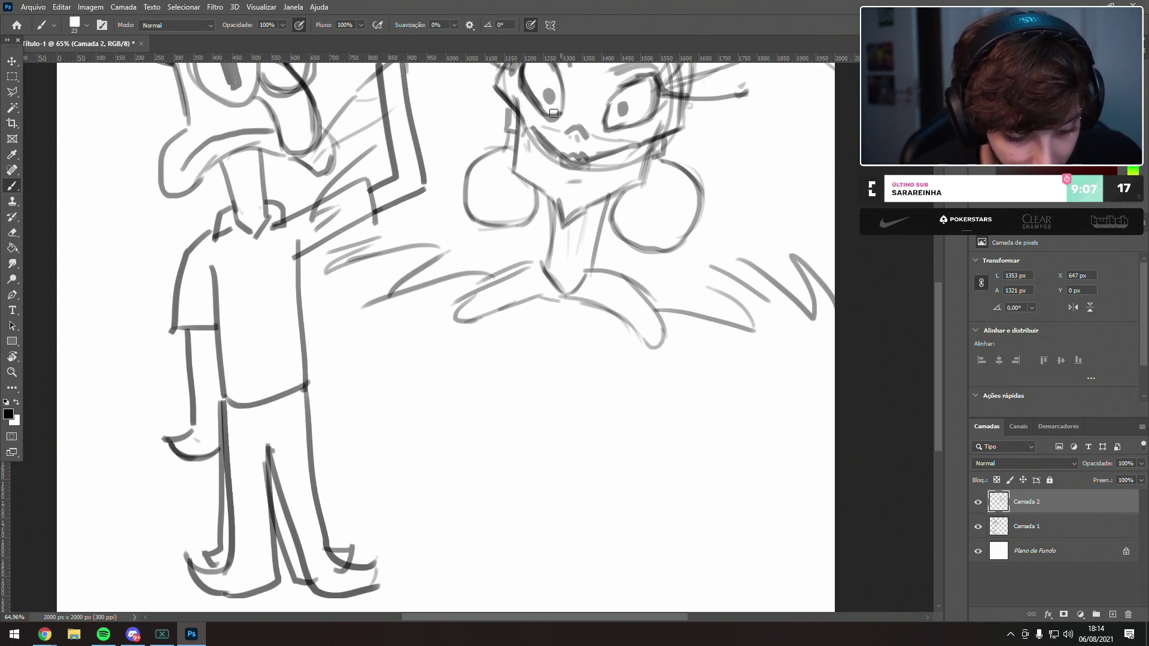
{"action": "left_click_drag", "start_coordinate": [460, 342], "coordinate": [607, 261]}
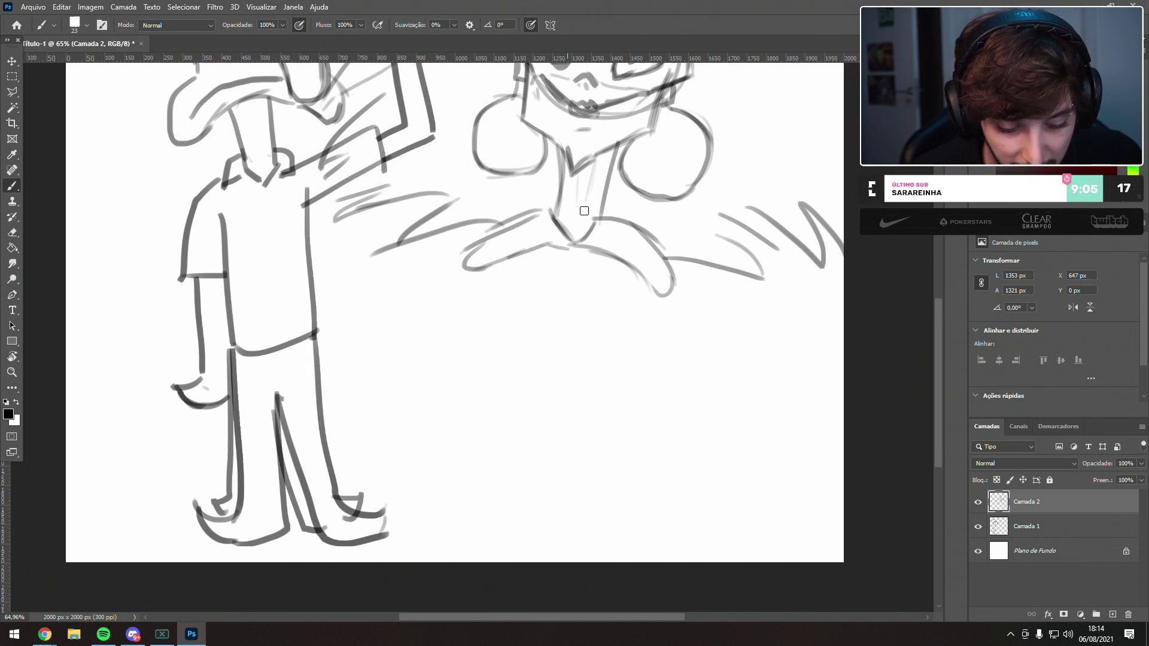
{"action": "left_click_drag", "start_coordinate": [635, 312], "coordinate": [598, 388]}
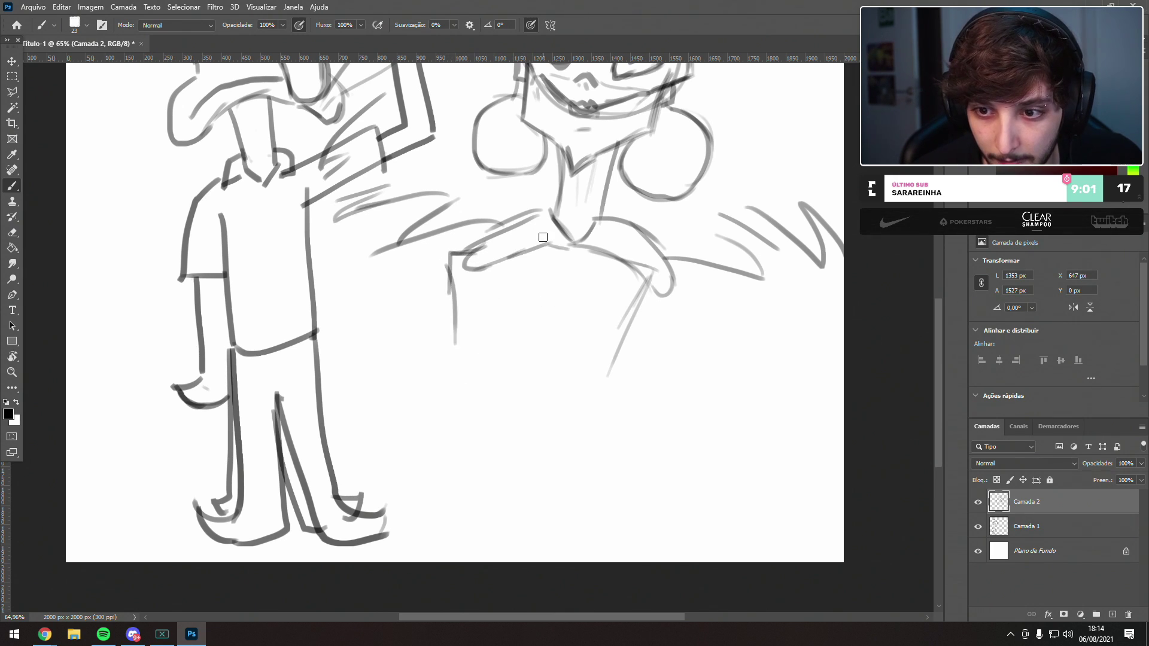
{"action": "mouse_move", "coordinate": [483, 245]}
{"action": "left_mouse_down"}
{"action": "mouse_move", "coordinate": [441, 257]}
{"action": "mouse_move", "coordinate": [448, 281]}
{"action": "left_mouse_up"}
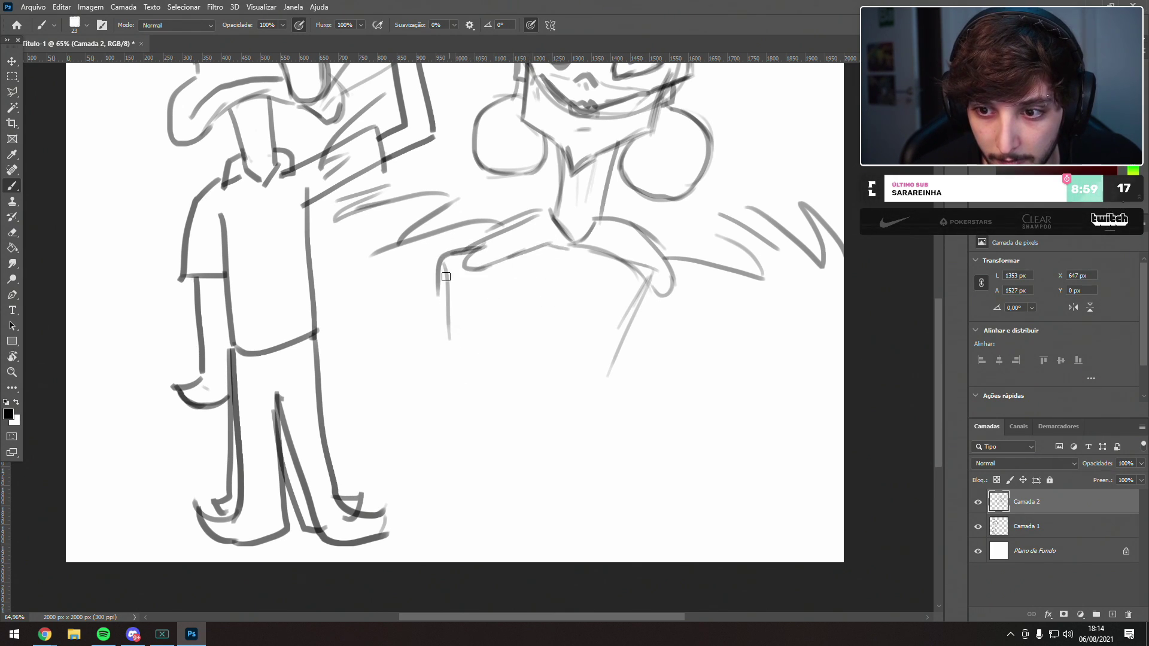
{"action": "key", "text": "ctrl+z"}
{"action": "key", "text": "ctrl+z"}
{"action": "key", "text": "ctrl+z"}
{"action": "key", "text": "ctrl+z"}
{"action": "key", "text": "ctrl+z"}
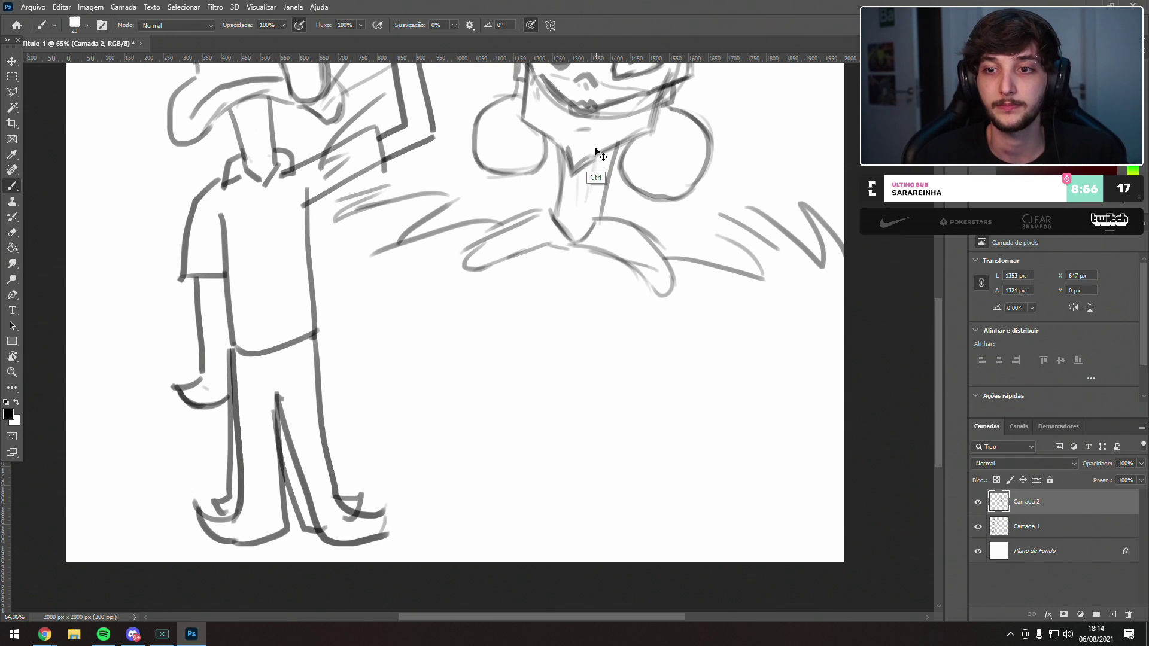
{"action": "mouse_move", "coordinate": [553, 247]}
{"action": "left_mouse_down"}
{"action": "mouse_move", "coordinate": [531, 451]}
{"action": "mouse_move", "coordinate": [539, 474]}
{"action": "mouse_move", "coordinate": [499, 380]}
{"action": "left_mouse_up"}
{"action": "left_click_drag", "start_coordinate": [590, 224], "coordinate": [549, 269]}
{"action": "left_click_drag", "start_coordinate": [497, 300], "coordinate": [512, 269]}
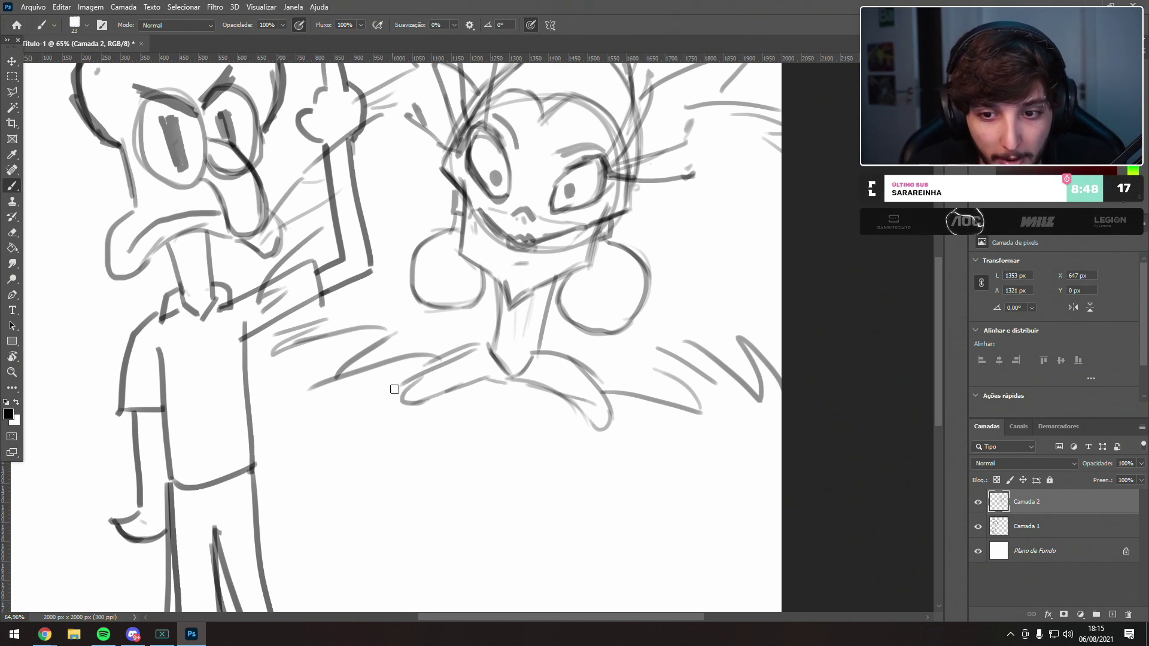
{"action": "mouse_move", "coordinate": [488, 426]}
{"action": "left_mouse_down"}
{"action": "mouse_move", "coordinate": [488, 345]}
{"action": "mouse_move", "coordinate": [441, 359]}
{"action": "mouse_move", "coordinate": [429, 443]}
{"action": "left_mouse_up"}
{"action": "key", "text": "ctrl+z"}
{"action": "key", "text": "ctrl+z"}
{"action": "key", "text": "ctrl+z"}
- Sketch a large heart centred below the second character's collar, with its point downward
{"action": "mouse_move", "coordinate": [483, 352]}
{"action": "left_mouse_down"}
{"action": "mouse_move", "coordinate": [423, 418]}
{"action": "mouse_move", "coordinate": [469, 479]}
{"action": "mouse_move", "coordinate": [422, 348]}
{"action": "mouse_move", "coordinate": [471, 466]}
{"action": "mouse_move", "coordinate": [558, 369]}
{"action": "mouse_move", "coordinate": [472, 485]}
{"action": "mouse_move", "coordinate": [461, 436]}
{"action": "left_mouse_up"}
{"action": "key", "text": "ctrl+z"}
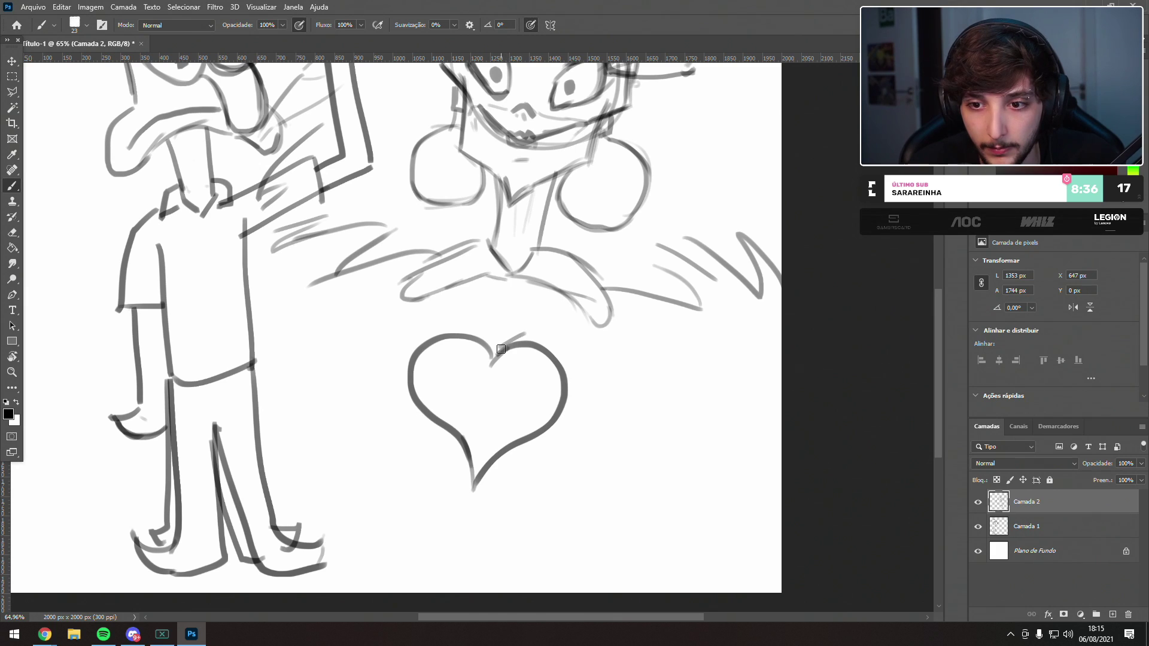
- Sketch a hand curving around the heart's right lobe, with bent fingers meeting the centre notch, a knuckle line, and a wrist
{"action": "mouse_move", "coordinate": [512, 344]}
{"action": "left_mouse_down"}
{"action": "mouse_move", "coordinate": [492, 357]}
{"action": "mouse_move", "coordinate": [529, 331]}
{"action": "mouse_move", "coordinate": [565, 328]}
{"action": "mouse_move", "coordinate": [584, 379]}
{"action": "mouse_move", "coordinate": [574, 388]}
{"action": "mouse_move", "coordinate": [603, 384]}
{"action": "mouse_move", "coordinate": [583, 327]}
{"action": "left_mouse_up"}
{"action": "key", "text": "ctrl+z"}
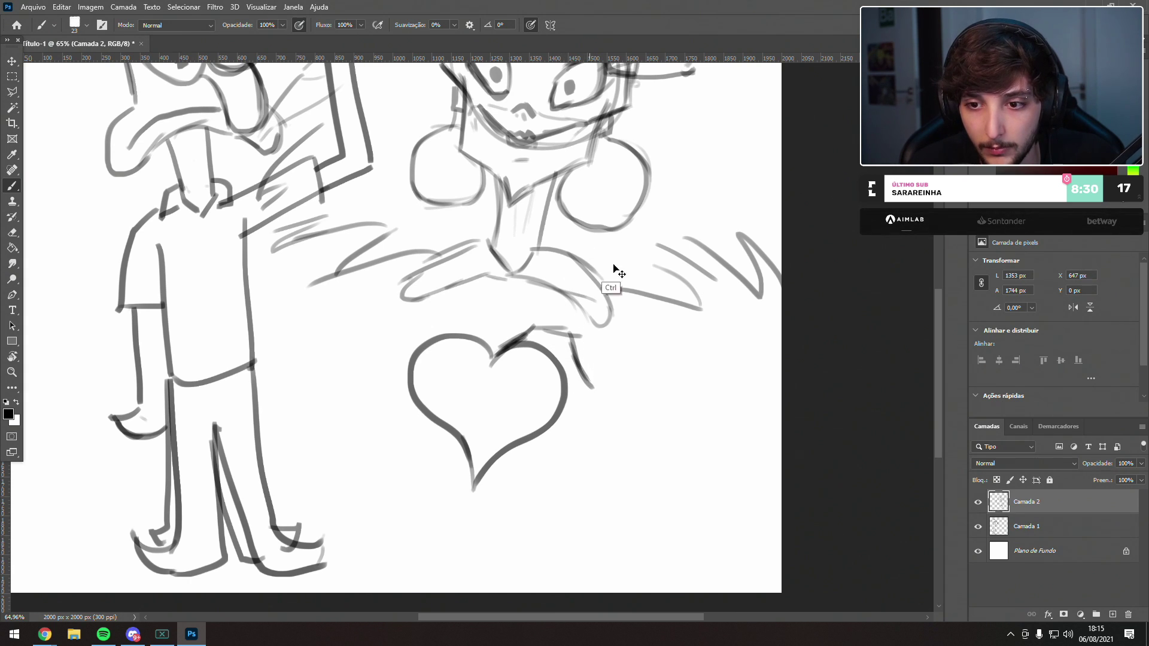
{"action": "left_click_drag", "start_coordinate": [603, 380], "coordinate": [594, 358]}
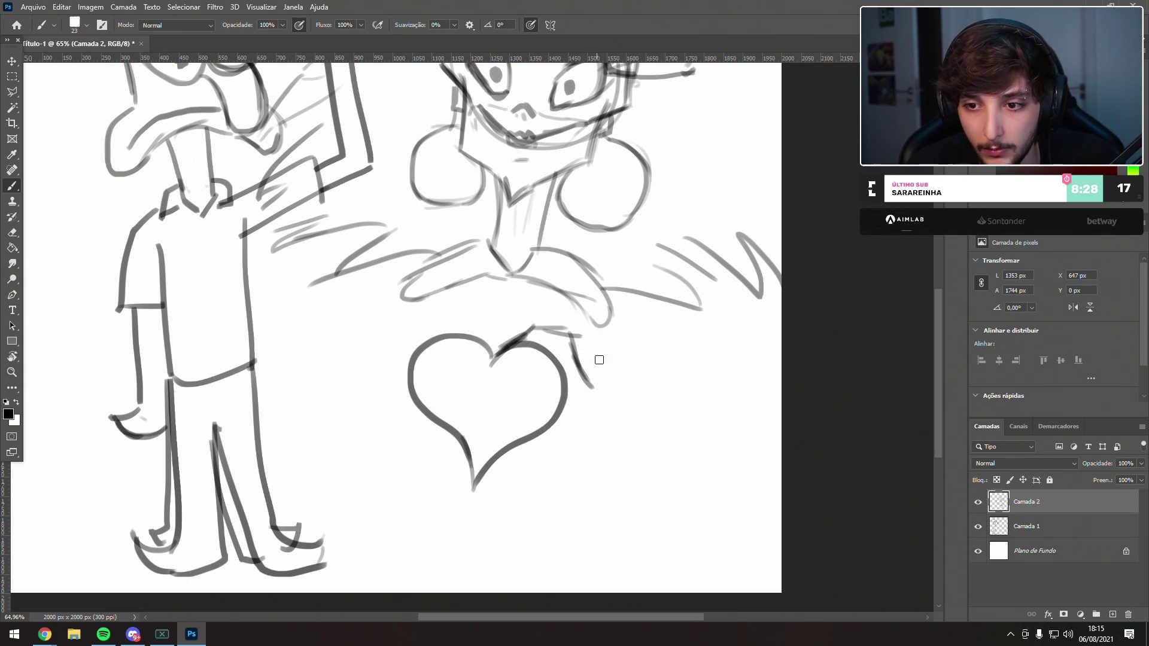
{"action": "left_click_drag", "start_coordinate": [598, 396], "coordinate": [656, 422]}
{"action": "left_click_drag", "start_coordinate": [581, 377], "coordinate": [595, 392]}
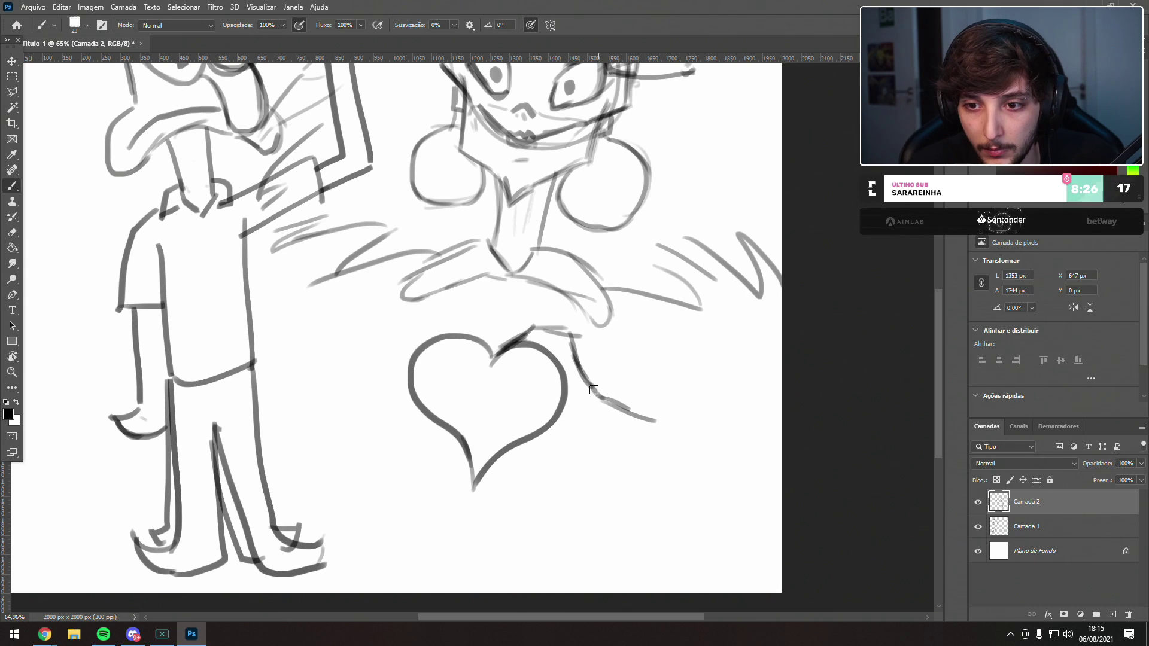
{"action": "mouse_move", "coordinate": [496, 356]}
{"action": "left_mouse_down"}
{"action": "mouse_move", "coordinate": [543, 342]}
{"action": "mouse_move", "coordinate": [527, 348]}
{"action": "mouse_move", "coordinate": [556, 351]}
{"action": "mouse_move", "coordinate": [563, 409]}
{"action": "mouse_move", "coordinate": [562, 382]}
{"action": "mouse_move", "coordinate": [595, 435]}
{"action": "left_mouse_up"}
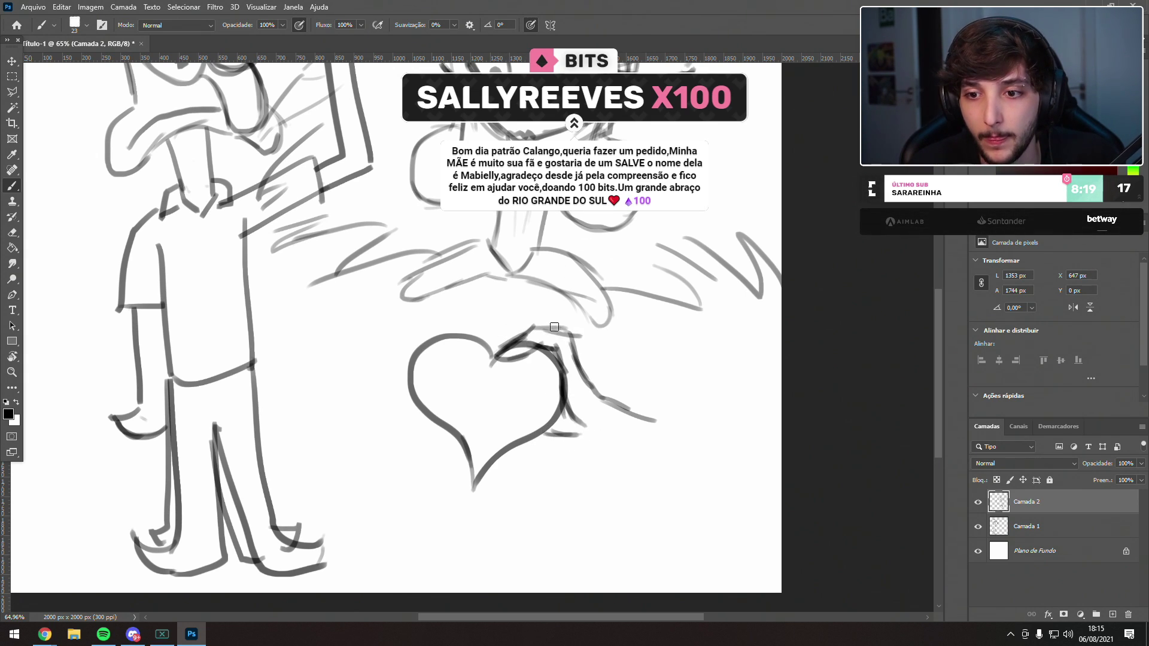
{"action": "mouse_move", "coordinate": [529, 322]}
{"action": "left_mouse_down"}
{"action": "mouse_move", "coordinate": [497, 326]}
{"action": "mouse_move", "coordinate": [505, 349]}
{"action": "left_mouse_up"}
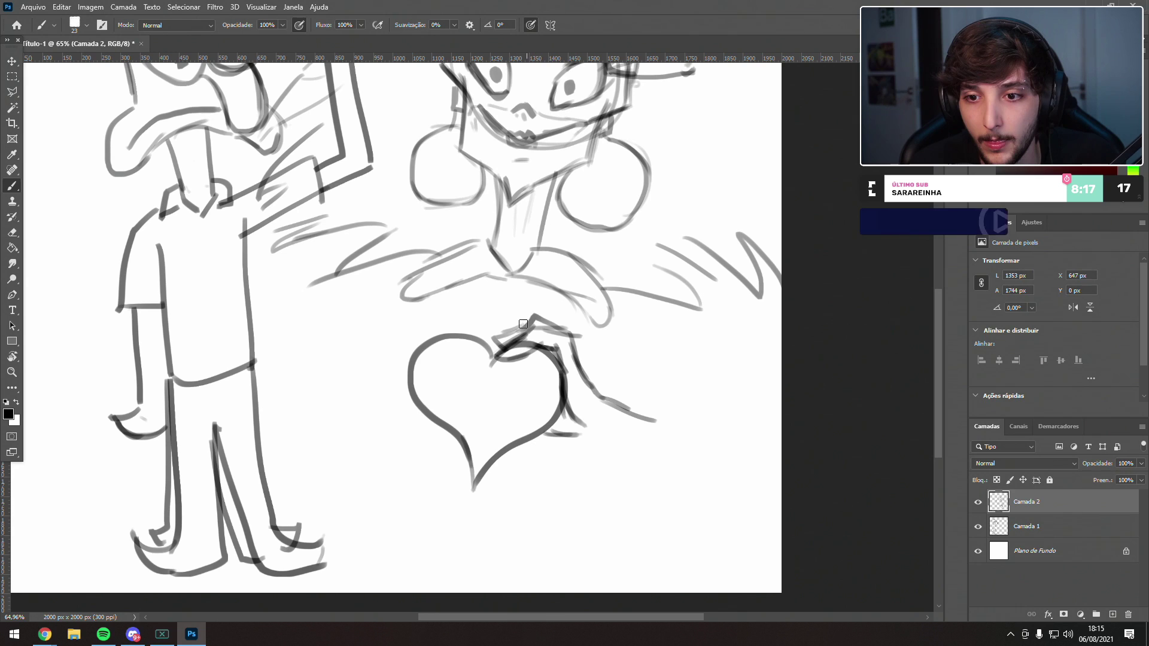
{"action": "left_click_drag", "start_coordinate": [575, 342], "coordinate": [588, 371]}
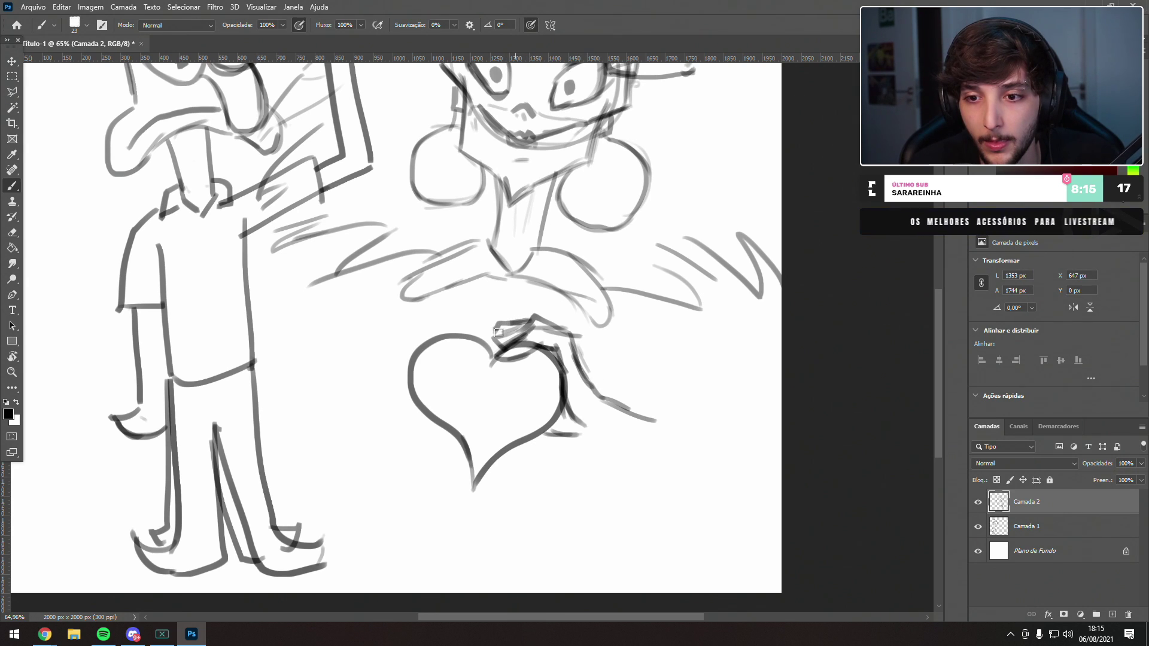
{"action": "left_click_drag", "start_coordinate": [496, 326], "coordinate": [505, 339]}
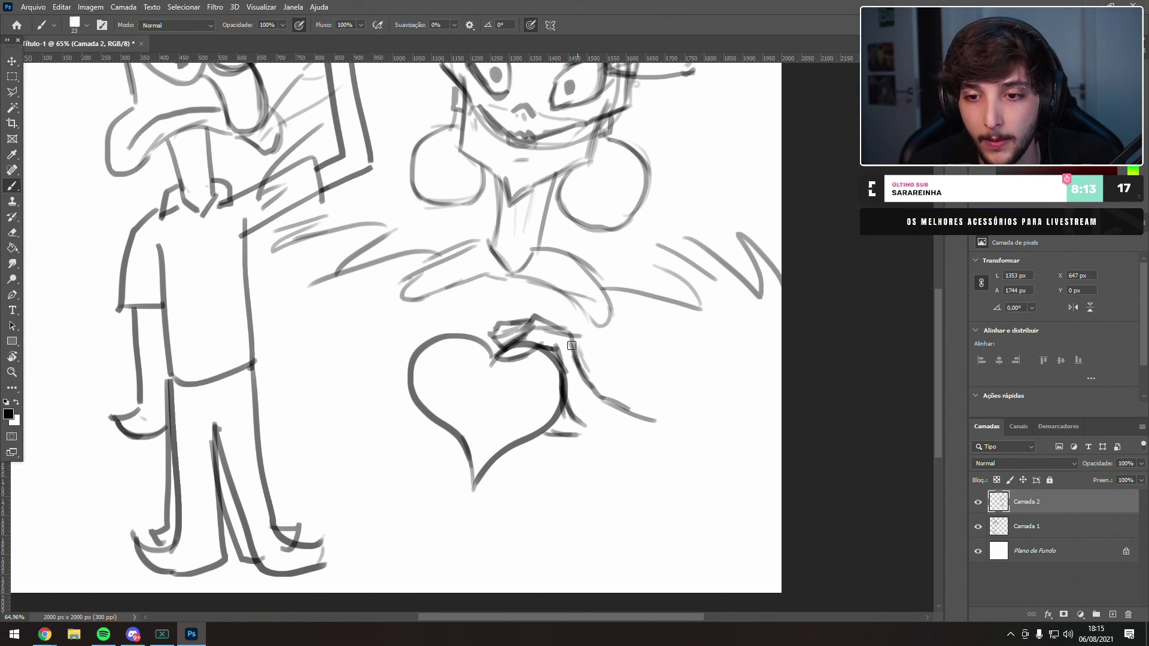
- Sketch a matching hand around the heart's left lobe, with fingers reaching the centre notch, a wrist, and a short forearm line angling up left
{"action": "left_click_drag", "start_coordinate": [491, 358], "coordinate": [454, 344]}
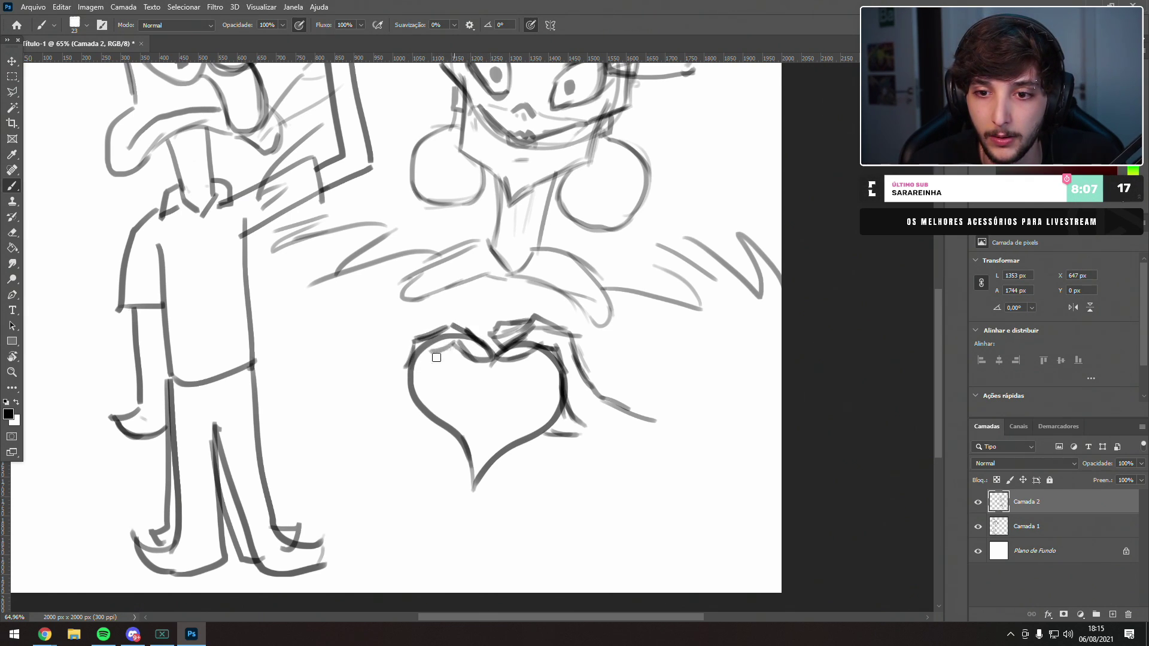
{"action": "mouse_move", "coordinate": [424, 372]}
{"action": "left_mouse_down"}
{"action": "mouse_move", "coordinate": [392, 445]}
{"action": "mouse_move", "coordinate": [422, 427]}
{"action": "left_mouse_up"}
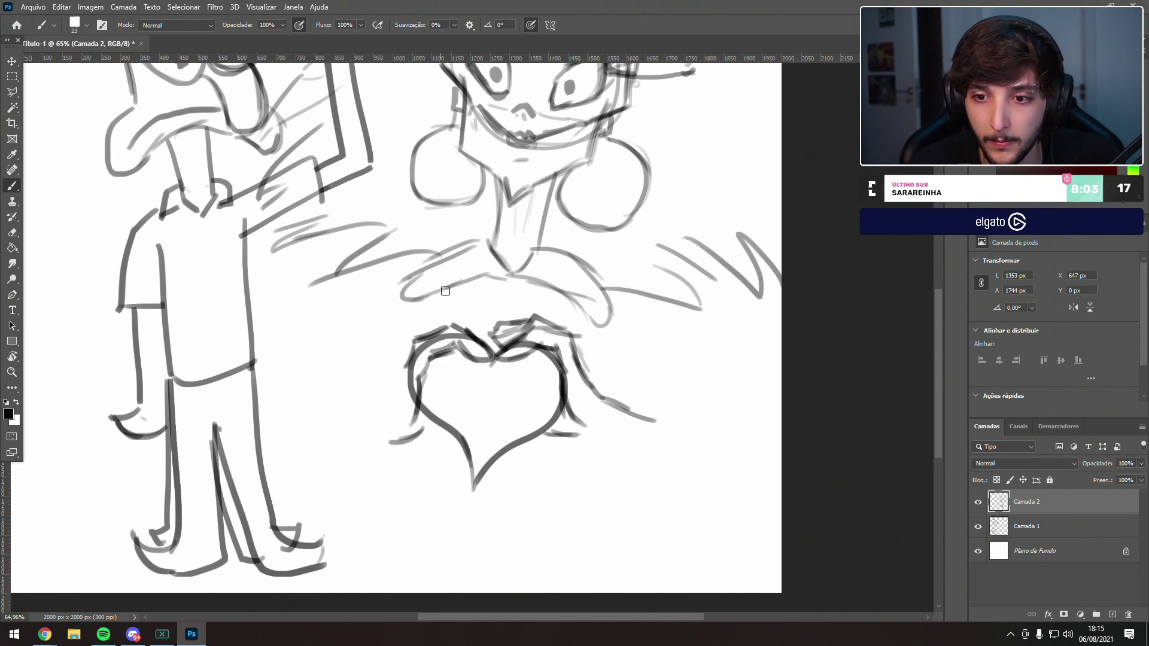
{"action": "mouse_move", "coordinate": [469, 323]}
{"action": "left_mouse_down"}
{"action": "mouse_move", "coordinate": [492, 338]}
{"action": "mouse_move", "coordinate": [433, 330]}
{"action": "left_mouse_up"}
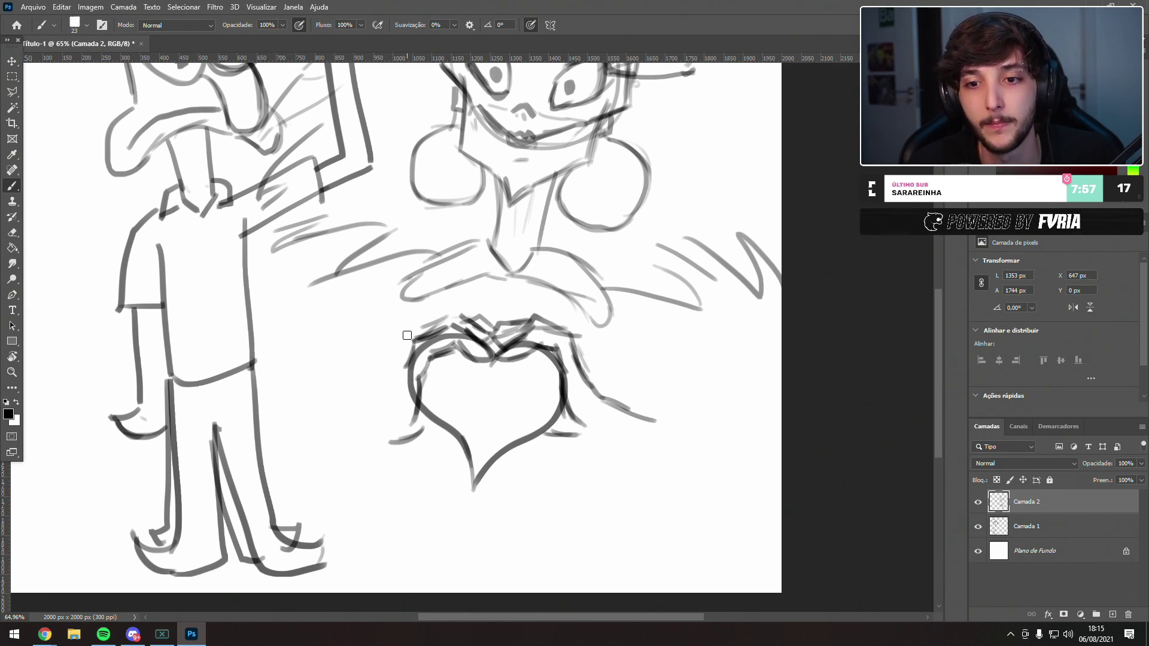
{"action": "key", "text": "ctrl+z"}
{"action": "mouse_move", "coordinate": [418, 327]}
{"action": "left_mouse_down"}
{"action": "mouse_move", "coordinate": [374, 391]}
{"action": "mouse_move", "coordinate": [326, 413]}
{"action": "left_mouse_up"}
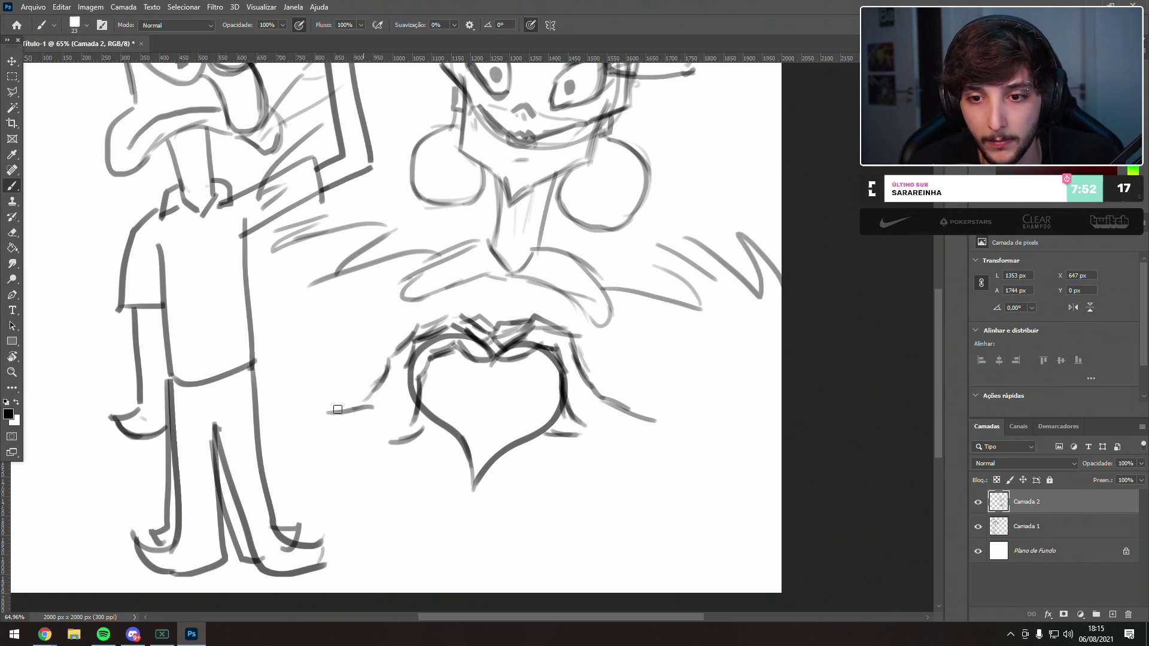
{"action": "key", "text": "ctrl+z"}
{"action": "key", "text": "ctrl+z"}
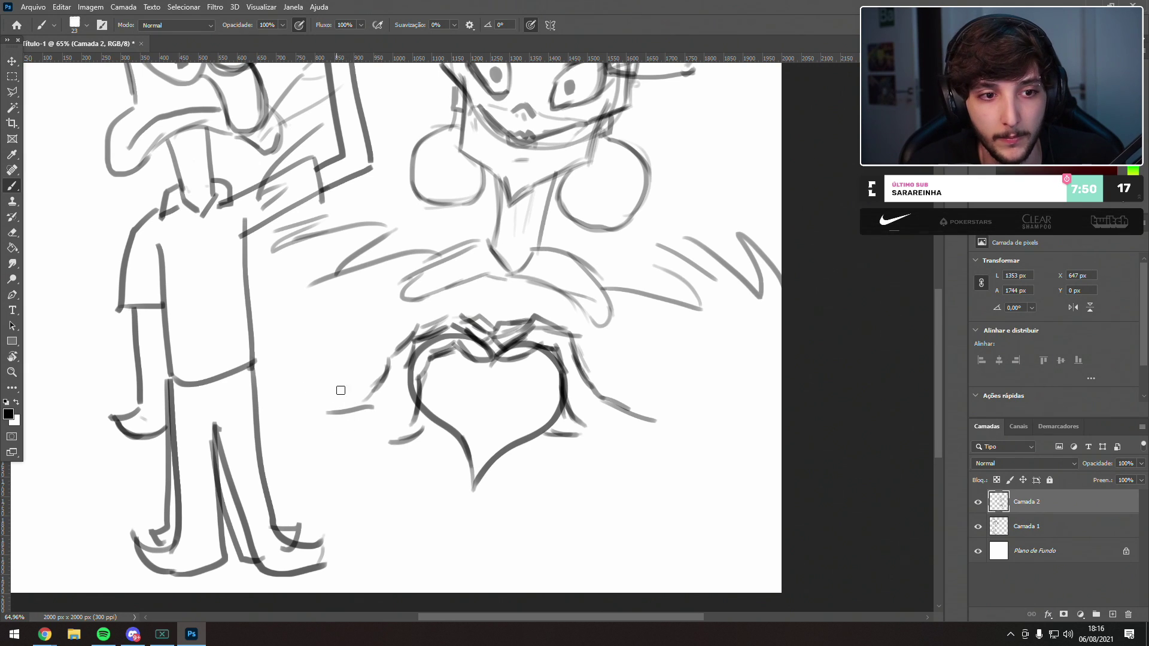
{"action": "key", "text": "ctrl+z"}
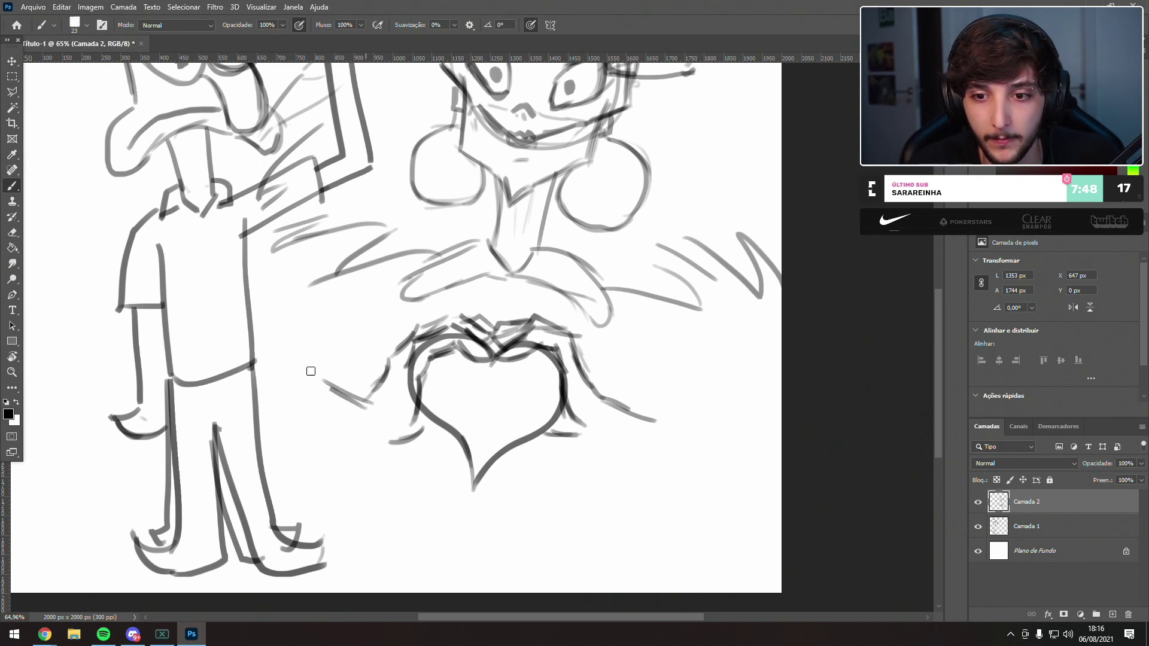
- Sketch the right forearm from the wrist to a bent elbow, and join the elbow to the collar with an upper-arm line
{"action": "left_click_drag", "start_coordinate": [667, 395], "coordinate": [686, 386]}
{"action": "left_click_drag", "start_coordinate": [617, 406], "coordinate": [682, 389]}
{"action": "left_click_drag", "start_coordinate": [578, 433], "coordinate": [706, 404]}
{"action": "left_click_drag", "start_coordinate": [641, 425], "coordinate": [728, 389]}
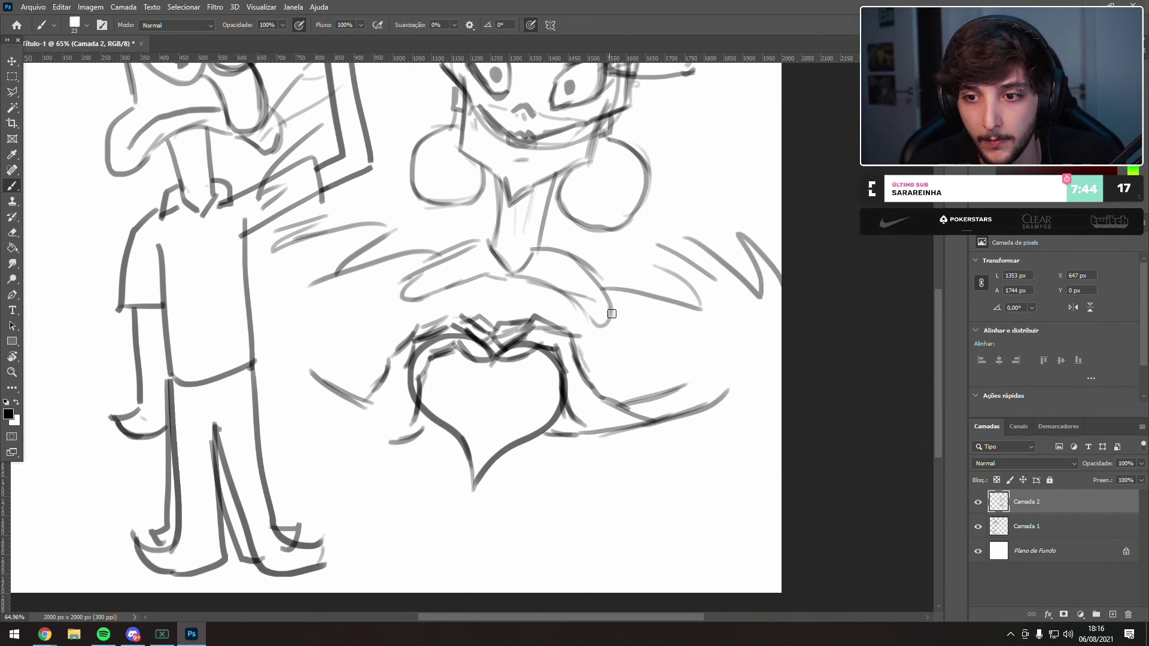
{"action": "mouse_move", "coordinate": [608, 276]}
{"action": "left_mouse_down"}
{"action": "mouse_move", "coordinate": [740, 370]}
{"action": "mouse_move", "coordinate": [726, 371]}
{"action": "left_mouse_up"}
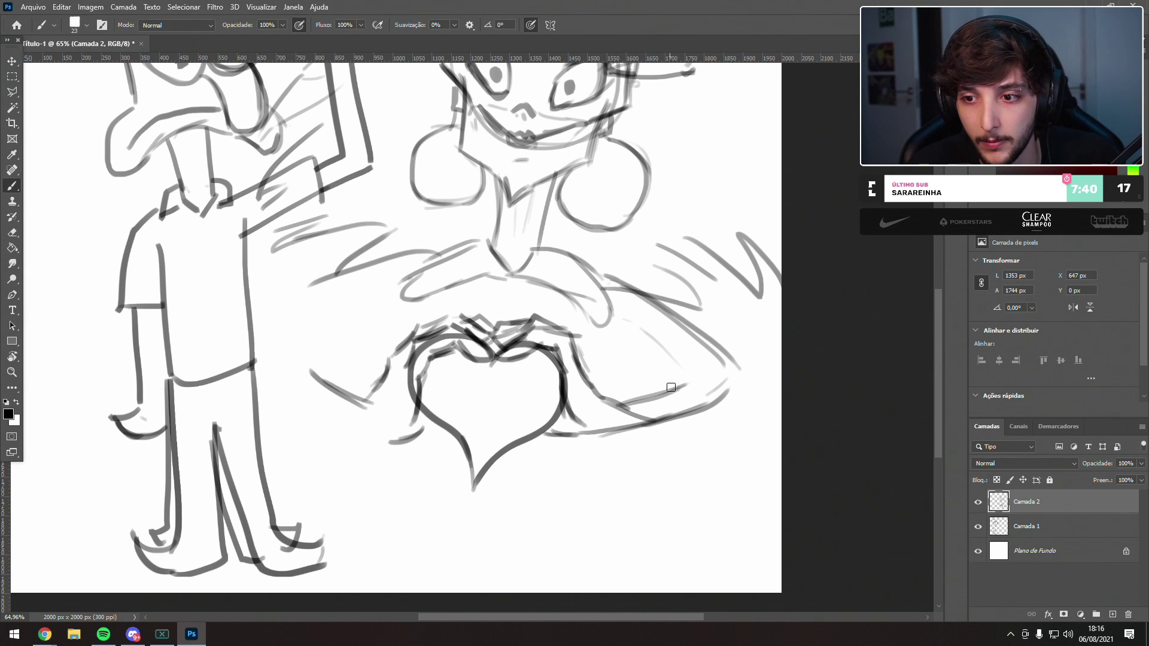
- Complete the right arm's inner contour and sketch the left arm from the wrist to a bent elbow and up to the collar
{"action": "left_click_drag", "start_coordinate": [634, 334], "coordinate": [708, 383]}
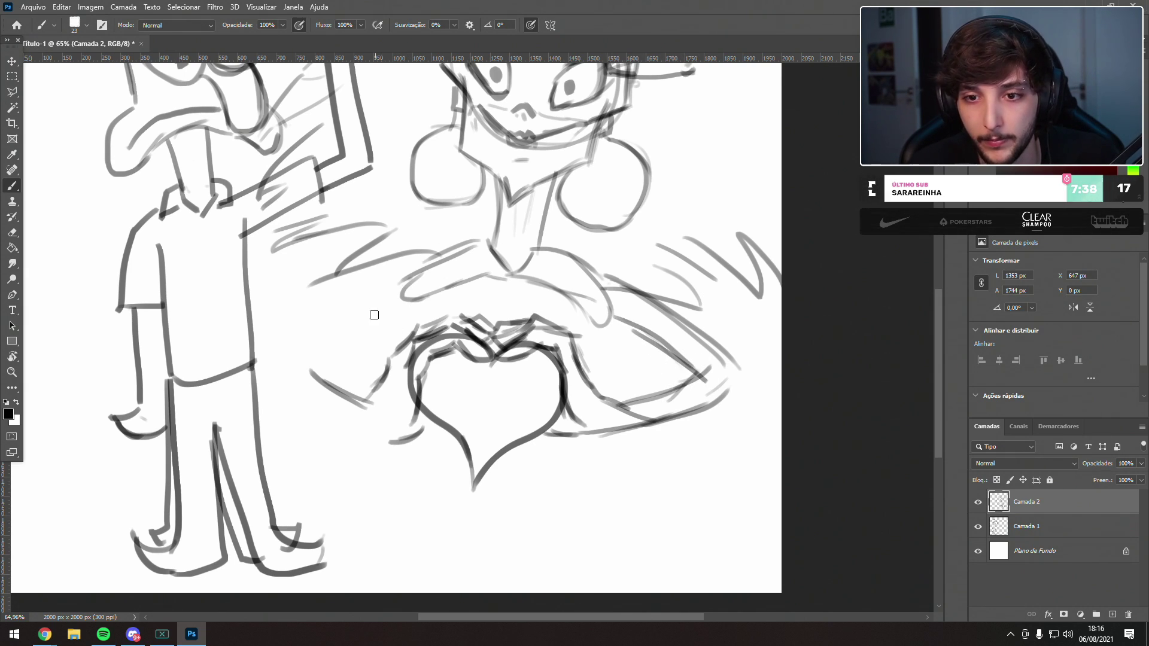
{"action": "left_click_drag", "start_coordinate": [371, 262], "coordinate": [289, 331]}
{"action": "key", "text": "ctrl+z"}
{"action": "left_click_drag", "start_coordinate": [395, 257], "coordinate": [299, 342]}
{"action": "left_click_drag", "start_coordinate": [370, 274], "coordinate": [292, 363]}
{"action": "key", "text": "ctrl+z"}
{"action": "key", "text": "ctrl+z"}
{"action": "mouse_move", "coordinate": [386, 442]}
{"action": "left_mouse_down"}
{"action": "mouse_move", "coordinate": [286, 412]}
{"action": "mouse_move", "coordinate": [263, 370]}
{"action": "left_mouse_up"}
{"action": "left_click_drag", "start_coordinate": [383, 256], "coordinate": [293, 329]}
{"action": "left_click_drag", "start_coordinate": [357, 272], "coordinate": [289, 330]}
{"action": "left_click_drag", "start_coordinate": [336, 296], "coordinate": [262, 376]}
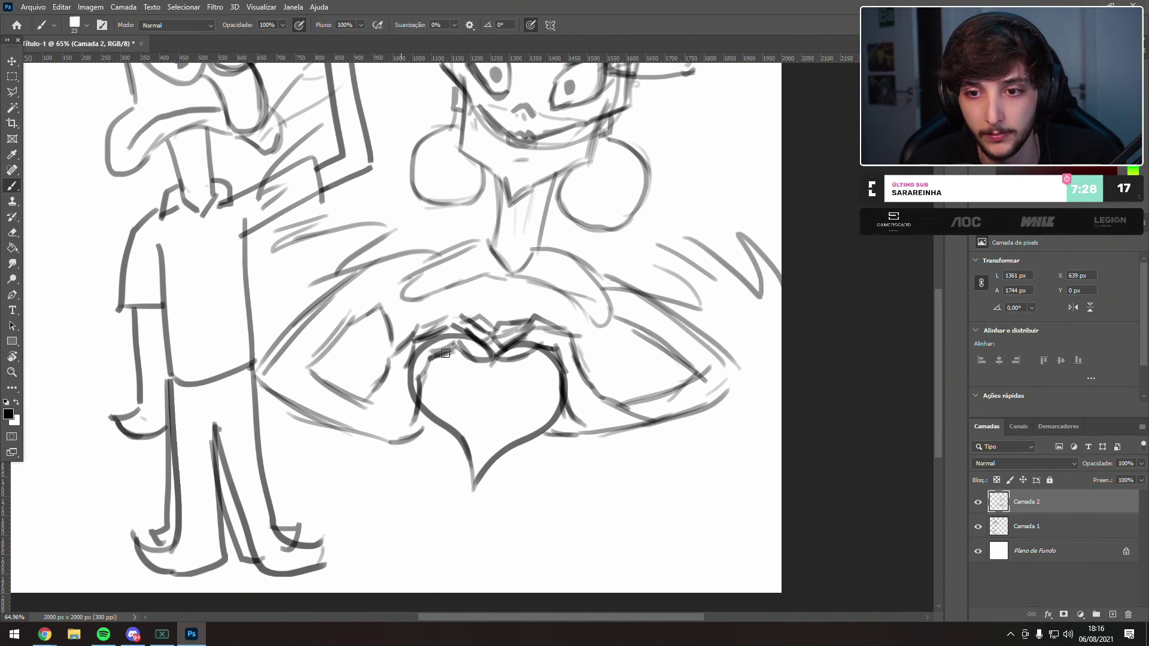
- Sketch two shoulder straps under the collar and a horizontal neckline behind the heart-shaped hands
{"action": "left_click_drag", "start_coordinate": [415, 261], "coordinate": [424, 330]}
{"action": "mouse_move", "coordinate": [579, 279]}
{"action": "left_mouse_down"}
{"action": "mouse_move", "coordinate": [562, 329]}
{"action": "mouse_move", "coordinate": [432, 307]}
{"action": "left_mouse_up"}
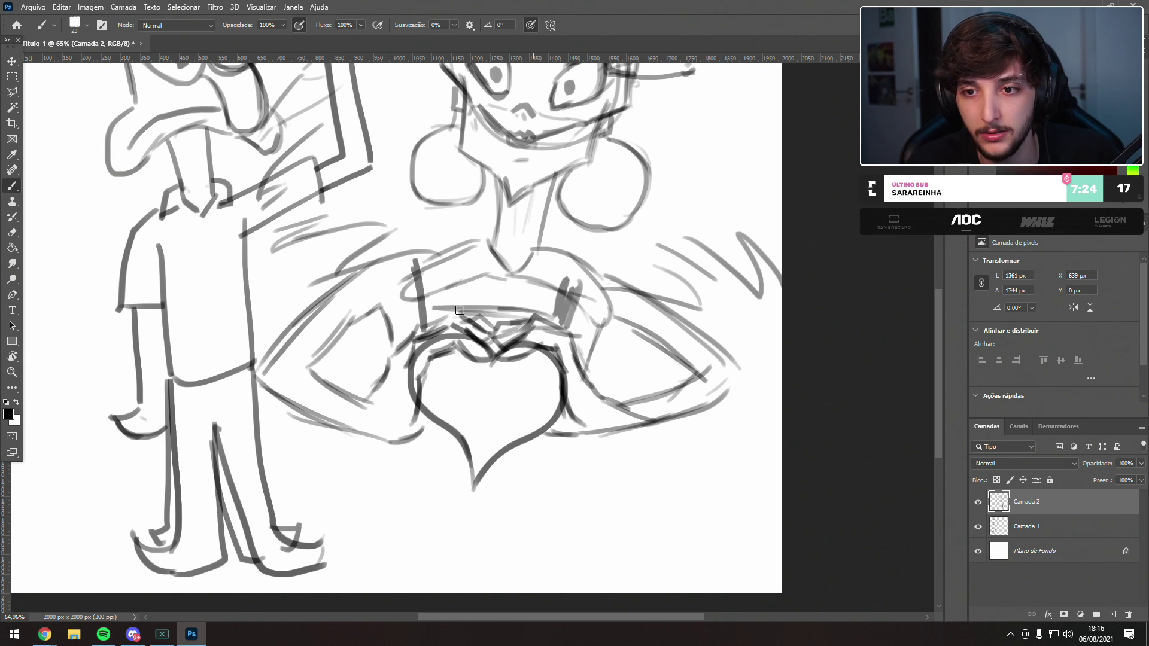
{"action": "left_click_drag", "start_coordinate": [532, 317], "coordinate": [407, 326]}
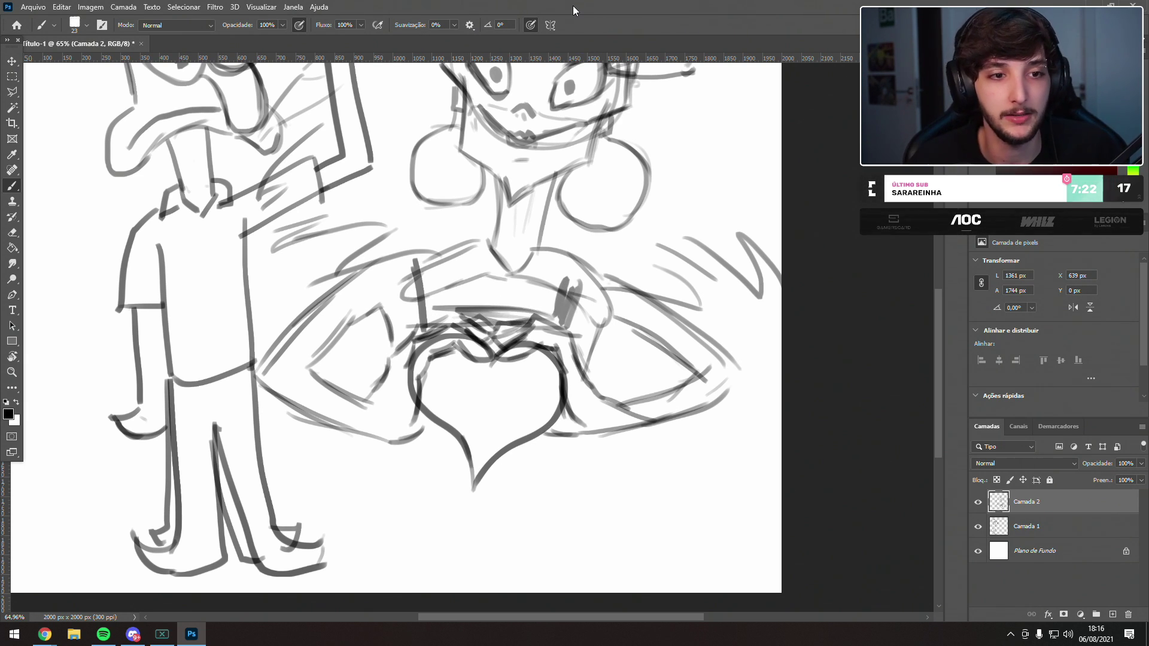
{"action": "scroll", "coordinate": [445, 341], "scroll_direction": "down", "scroll_amount": 4}
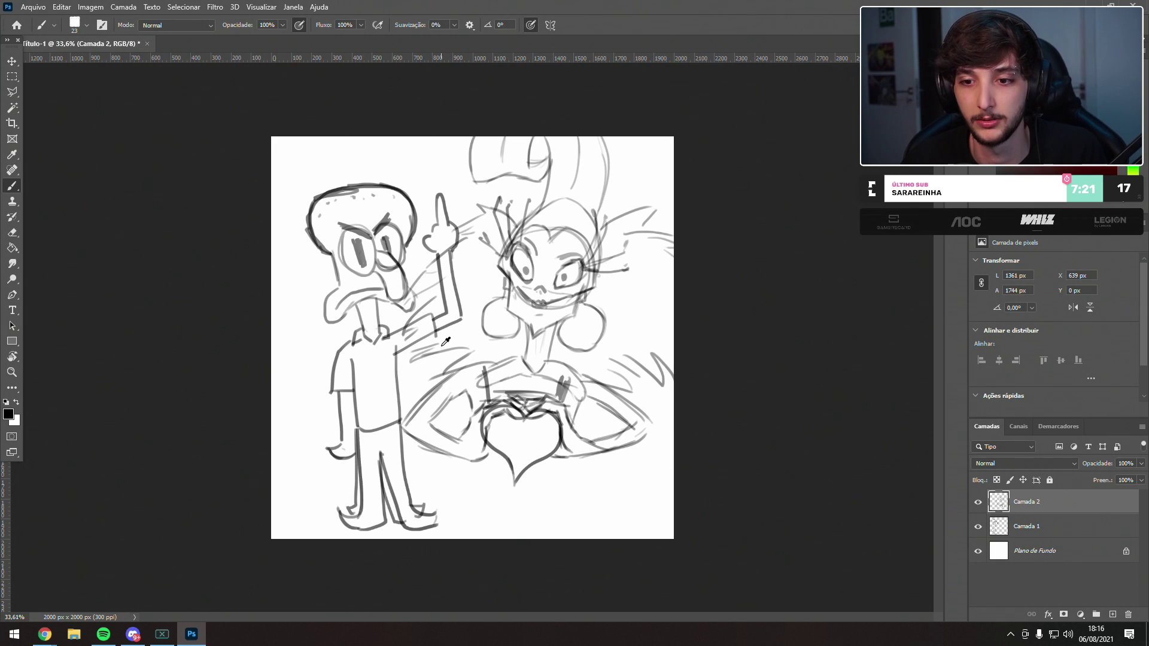
{"action": "scroll", "coordinate": [517, 443], "scroll_direction": "up", "scroll_amount": 4}
{"action": "key", "text": "e"}
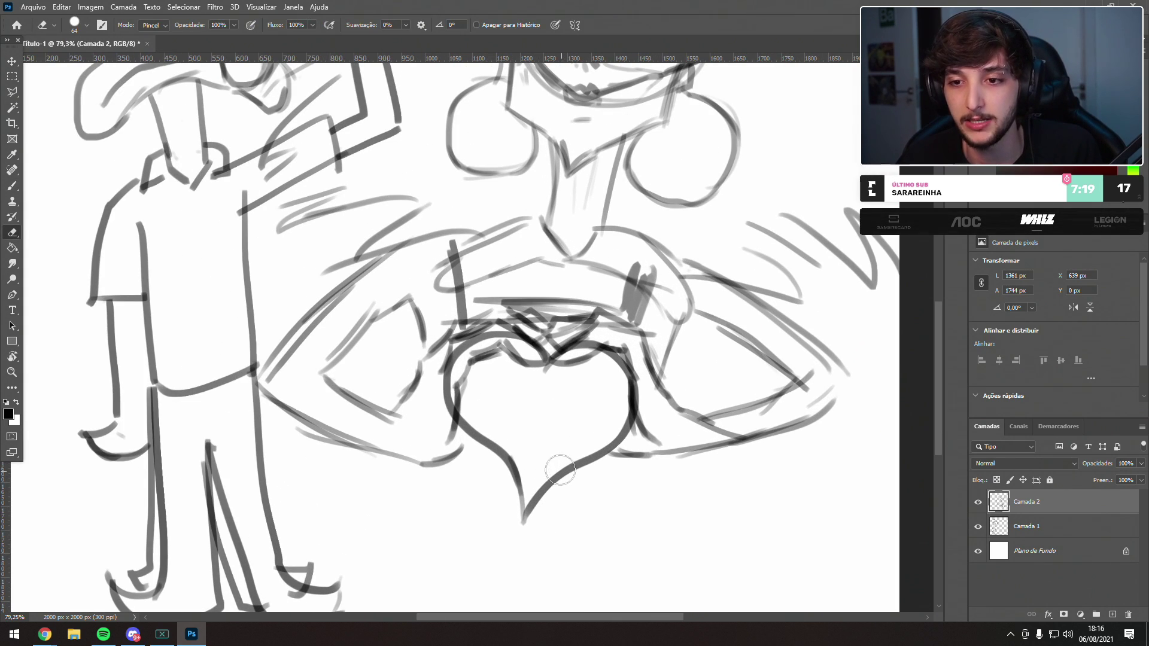
{"action": "key", "text": "b"}
{"action": "scroll", "coordinate": [532, 365], "scroll_direction": "down", "scroll_amount": 3}
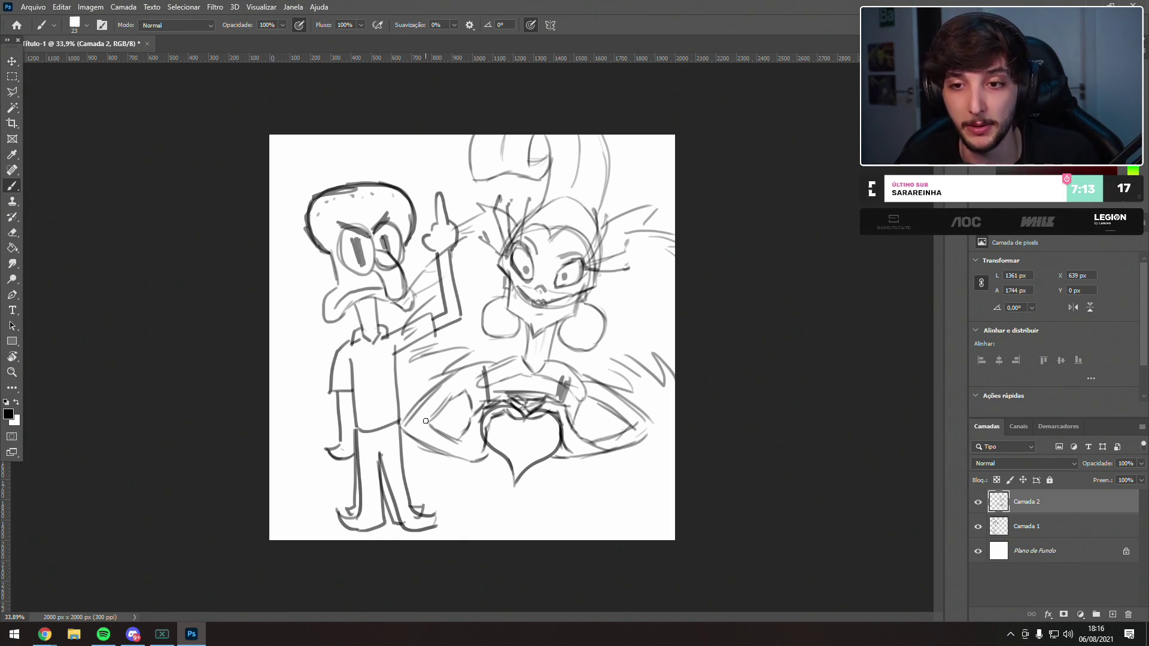
{"action": "scroll", "coordinate": [425, 420], "scroll_direction": "down", "scroll_amount": 1}
{"action": "scroll", "coordinate": [428, 375], "scroll_direction": "up", "scroll_amount": 2}
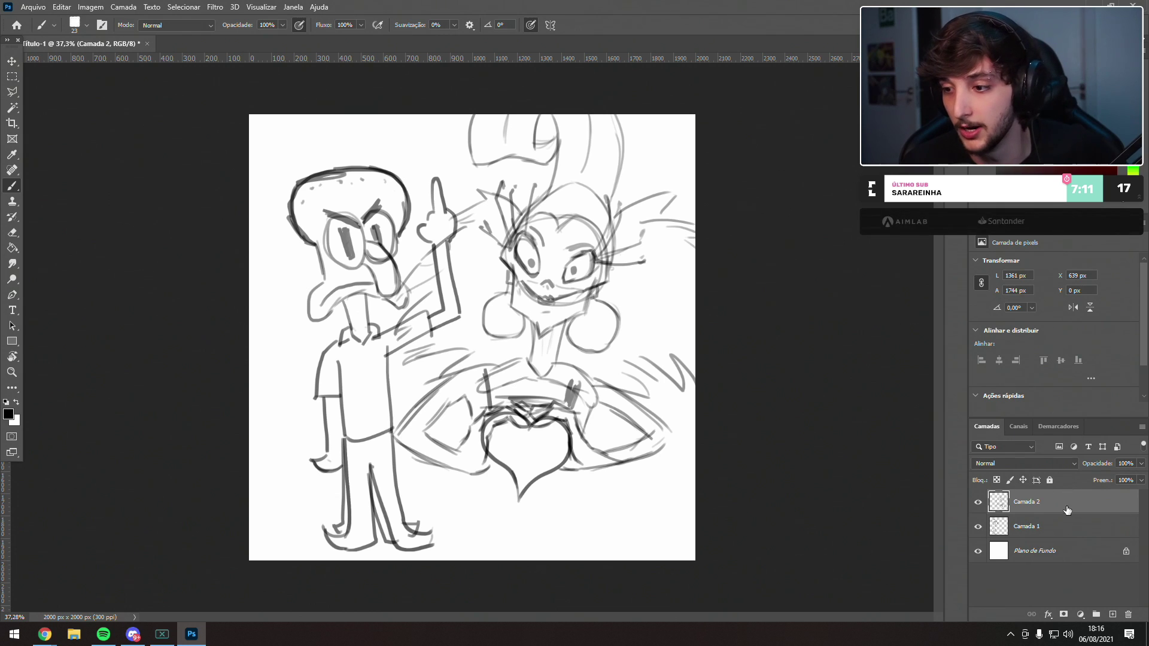
- Reduce the opacity of layer Camada 2 to 22% and Camada 1 to 5%, and add a new layer above them
{"action": "left_click", "coordinate": [1141, 463]}
{"action": "left_click", "coordinate": [1101, 475]}
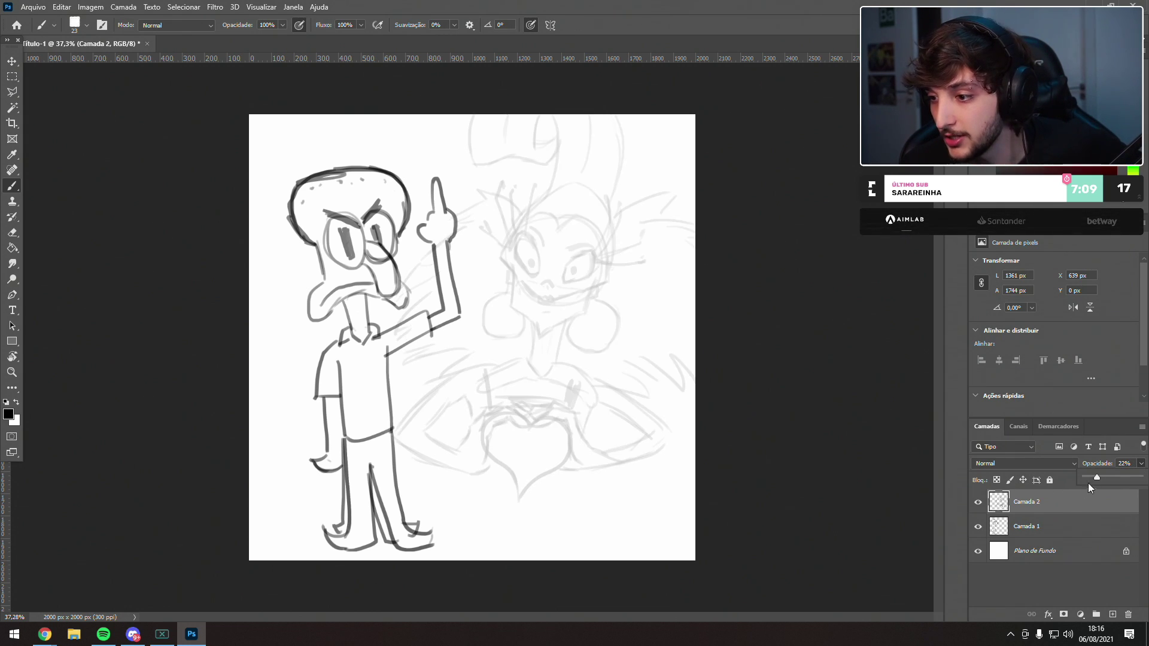
{"action": "left_click", "coordinate": [1089, 524]}
{"action": "left_click", "coordinate": [1094, 477]}
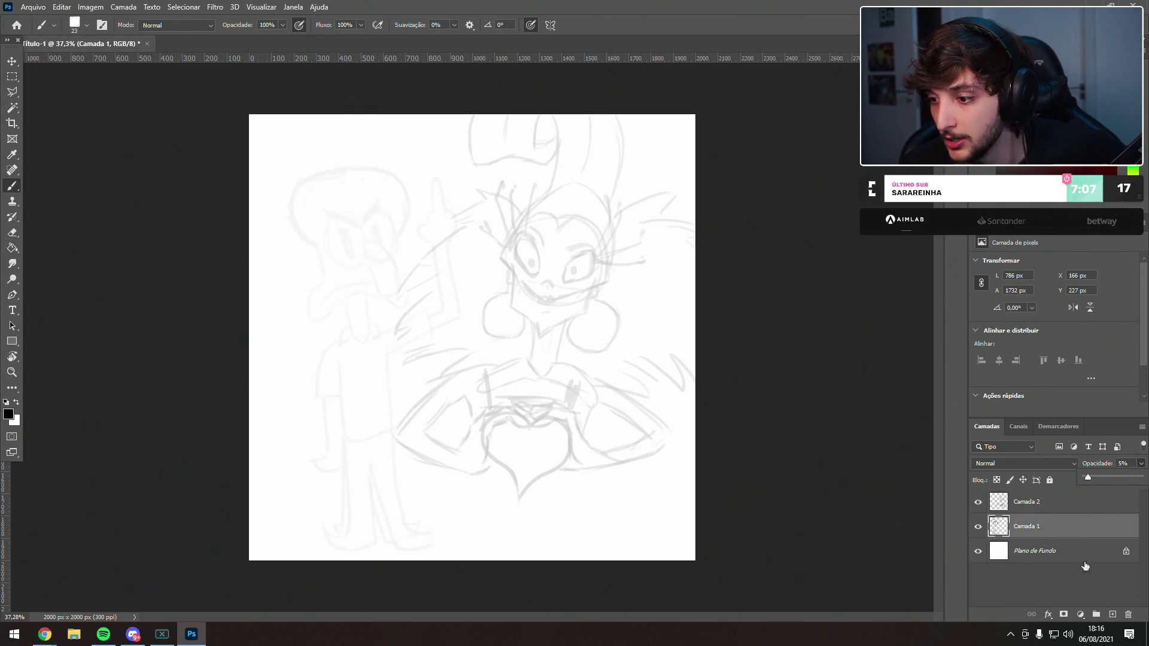
{"action": "left_click", "coordinate": [1061, 508]}
{"action": "key", "text": "ctrl+shift+alt+n"}
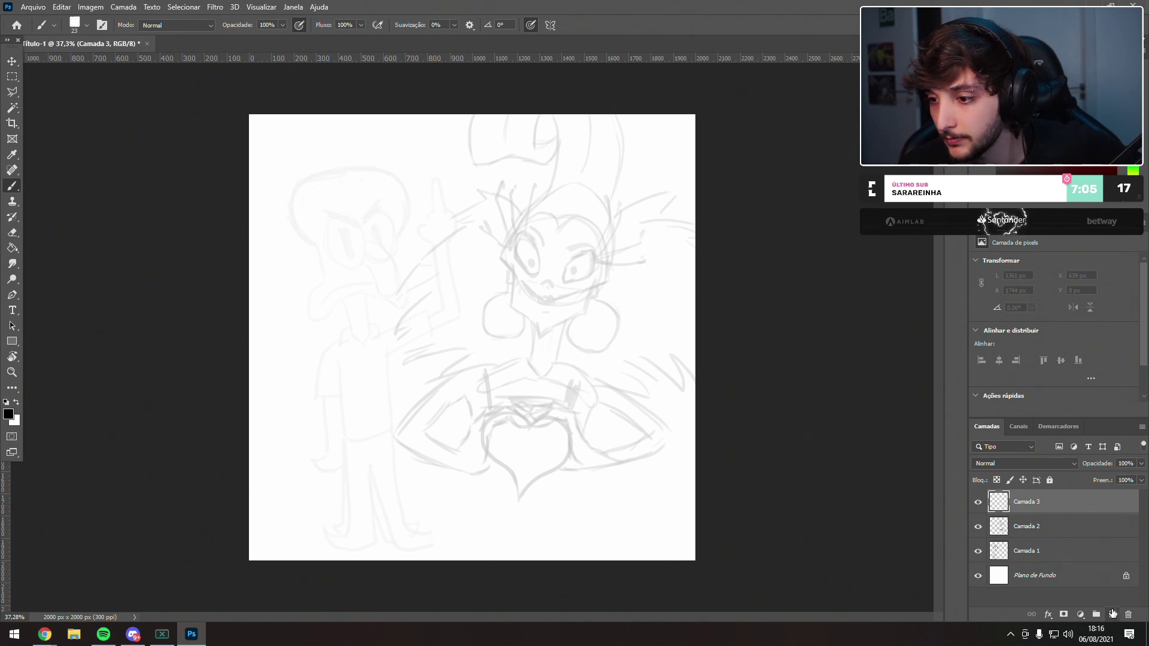
- Ink the second character's left cheek edge on the new layer, from below the eye down to the jaw corner
{"action": "scroll", "coordinate": [545, 200], "scroll_direction": "up", "scroll_amount": 6}
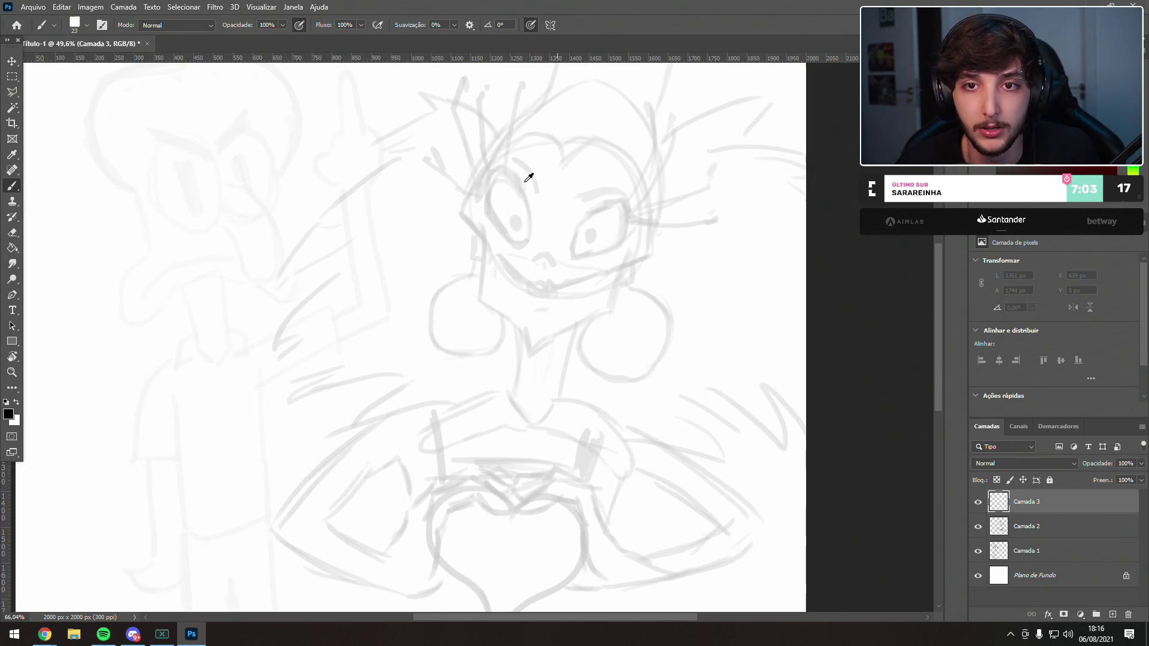
{"action": "scroll", "coordinate": [531, 192], "scroll_direction": "up", "scroll_amount": 4}
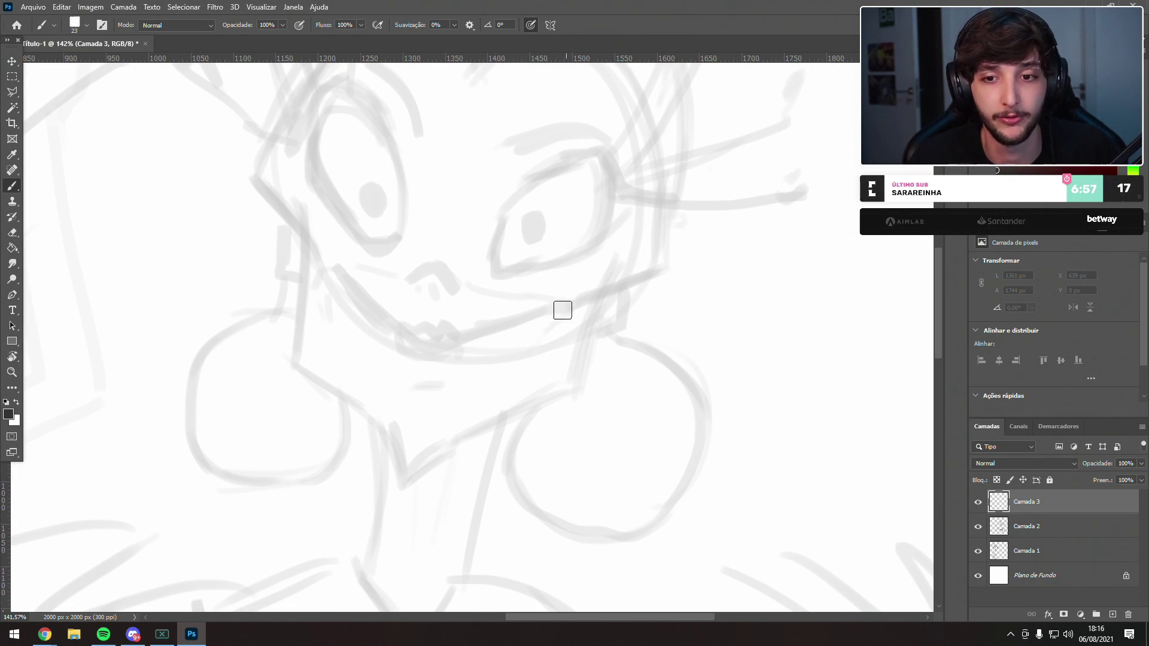
{"action": "left_click_drag", "start_coordinate": [304, 201], "coordinate": [303, 363]}
{"action": "key", "text": "ctrl+z"}
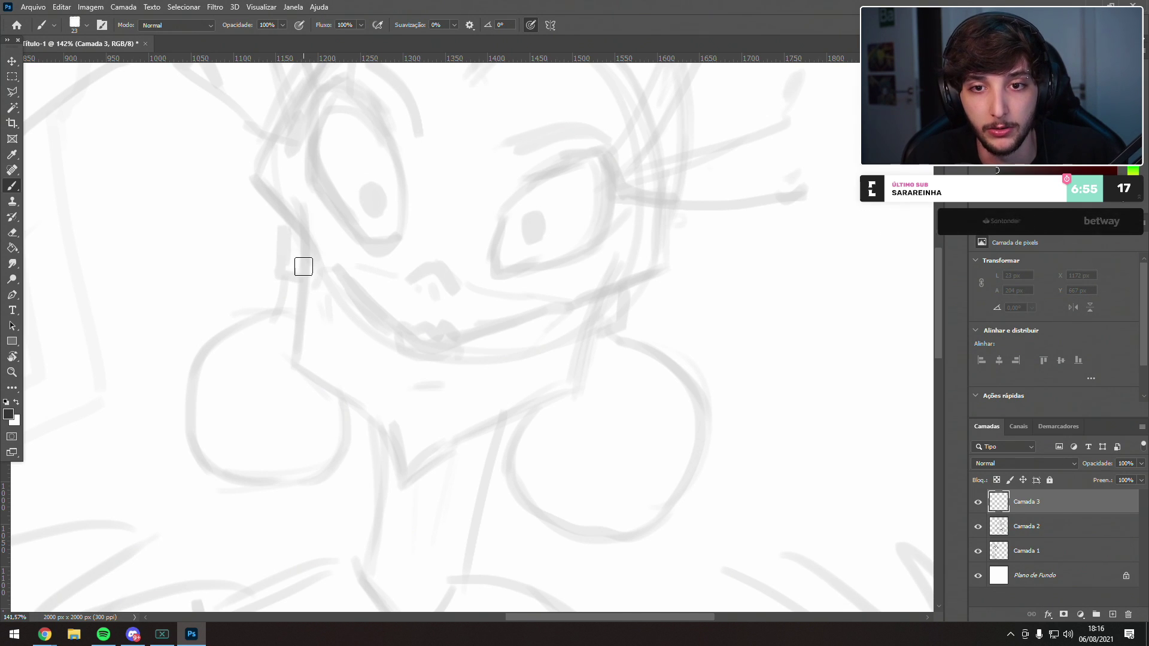
{"action": "left_click_drag", "start_coordinate": [307, 201], "coordinate": [307, 307]}
{"action": "key", "text": "ctrl+z"}
{"action": "key", "text": "ctrl+z"}
{"action": "mouse_move", "coordinate": [305, 203]}
{"action": "left_mouse_down"}
{"action": "mouse_move", "coordinate": [282, 376]}
{"action": "mouse_move", "coordinate": [292, 363]}
{"action": "mouse_move", "coordinate": [391, 431]}
{"action": "left_mouse_up"}
{"action": "key", "text": "ctrl+z"}
- Ink the left jawline diagonally from the jaw corner down to the pointed chin tip
{"action": "left_click_drag", "start_coordinate": [294, 368], "coordinate": [396, 442]}
{"action": "key", "text": "ctrl+z"}
{"action": "key", "text": "ctrl+z"}
{"action": "mouse_move", "coordinate": [292, 368]}
{"action": "left_mouse_down"}
{"action": "mouse_move", "coordinate": [375, 423]}
{"action": "mouse_move", "coordinate": [382, 441]}
{"action": "left_mouse_up"}
{"action": "key", "text": "ctrl+z"}
{"action": "mouse_move", "coordinate": [287, 368]}
{"action": "left_mouse_down"}
{"action": "mouse_move", "coordinate": [390, 444]}
{"action": "mouse_move", "coordinate": [372, 429]}
{"action": "mouse_move", "coordinate": [385, 434]}
{"action": "mouse_move", "coordinate": [413, 488]}
{"action": "left_mouse_up"}
{"action": "key", "text": "ctrl+z"}
{"action": "mouse_move", "coordinate": [414, 490]}
{"action": "left_mouse_down"}
{"action": "mouse_move", "coordinate": [441, 443]}
{"action": "mouse_move", "coordinate": [414, 485]}
{"action": "left_mouse_up"}
{"action": "key", "text": "ctrl+z"}
{"action": "key", "text": "ctrl+z"}
{"action": "key", "text": "ctrl+z"}
- Ink the right side of the chin point and continue the jawline up toward the right jaw corner
{"action": "left_click_drag", "start_coordinate": [450, 439], "coordinate": [413, 482]}
{"action": "left_click_drag", "start_coordinate": [413, 483], "coordinate": [440, 451]}
{"action": "left_click_drag", "start_coordinate": [537, 415], "coordinate": [495, 429]}
{"action": "key", "text": "ctrl+z"}
{"action": "mouse_move", "coordinate": [578, 385]}
{"action": "left_mouse_down"}
{"action": "mouse_move", "coordinate": [469, 445]}
{"action": "mouse_move", "coordinate": [448, 440]}
{"action": "mouse_move", "coordinate": [564, 394]}
{"action": "left_mouse_up"}
{"action": "key", "text": "ctrl+z"}
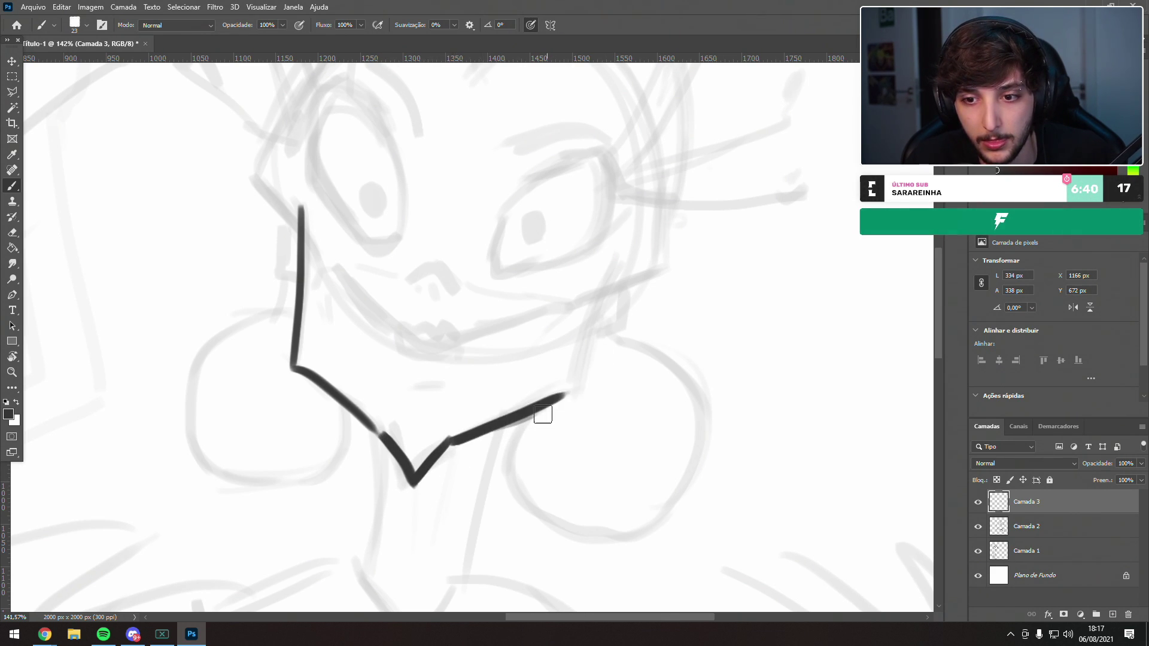
- Ink the right cheek edge as a slightly curved line from beside the smile down to the jaw corner, joining the jawline
{"action": "left_click_drag", "start_coordinate": [611, 264], "coordinate": [574, 388]}
{"action": "key", "text": "ctrl+z"}
{"action": "left_click_drag", "start_coordinate": [610, 265], "coordinate": [546, 405]}
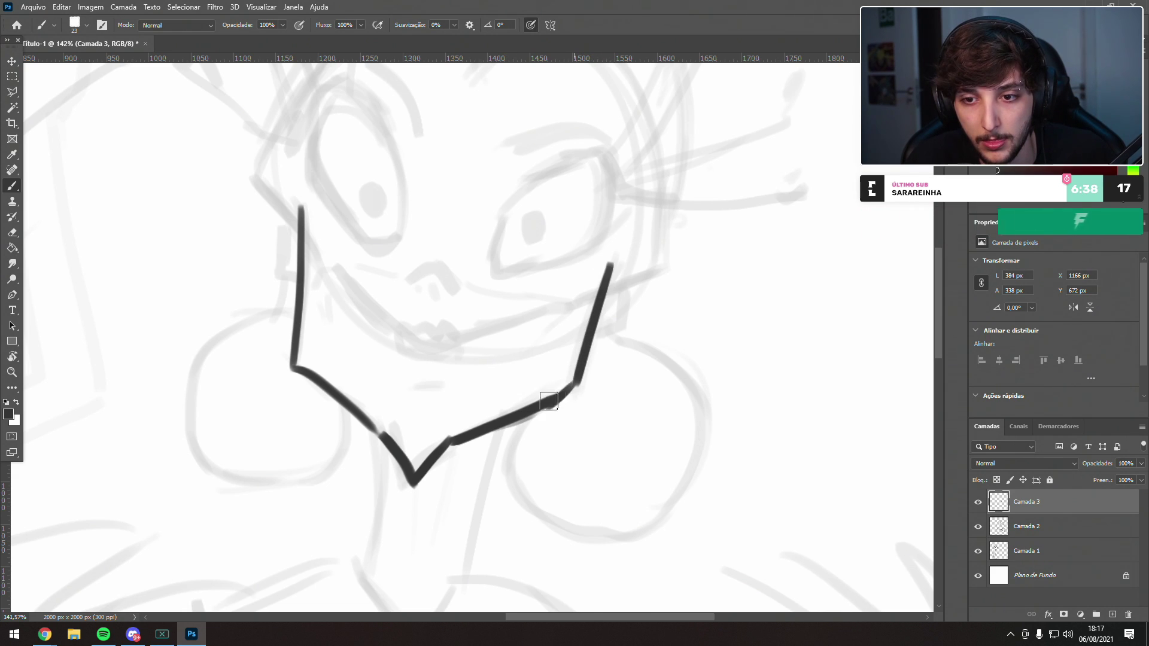
{"action": "key", "text": "ctrl+z"}
{"action": "left_click_drag", "start_coordinate": [610, 265], "coordinate": [574, 395]}
{"action": "key", "text": "ctrl+z"}
{"action": "left_click_drag", "start_coordinate": [614, 269], "coordinate": [576, 382]}
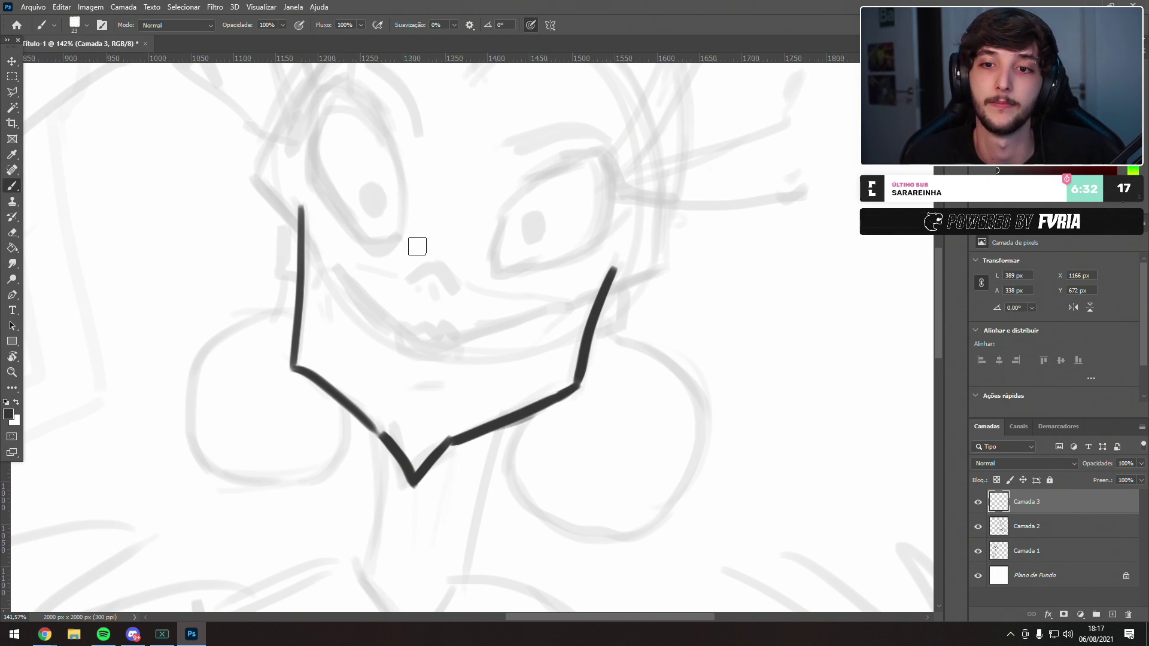
{"action": "left_click_drag", "start_coordinate": [576, 389], "coordinate": [548, 402]}
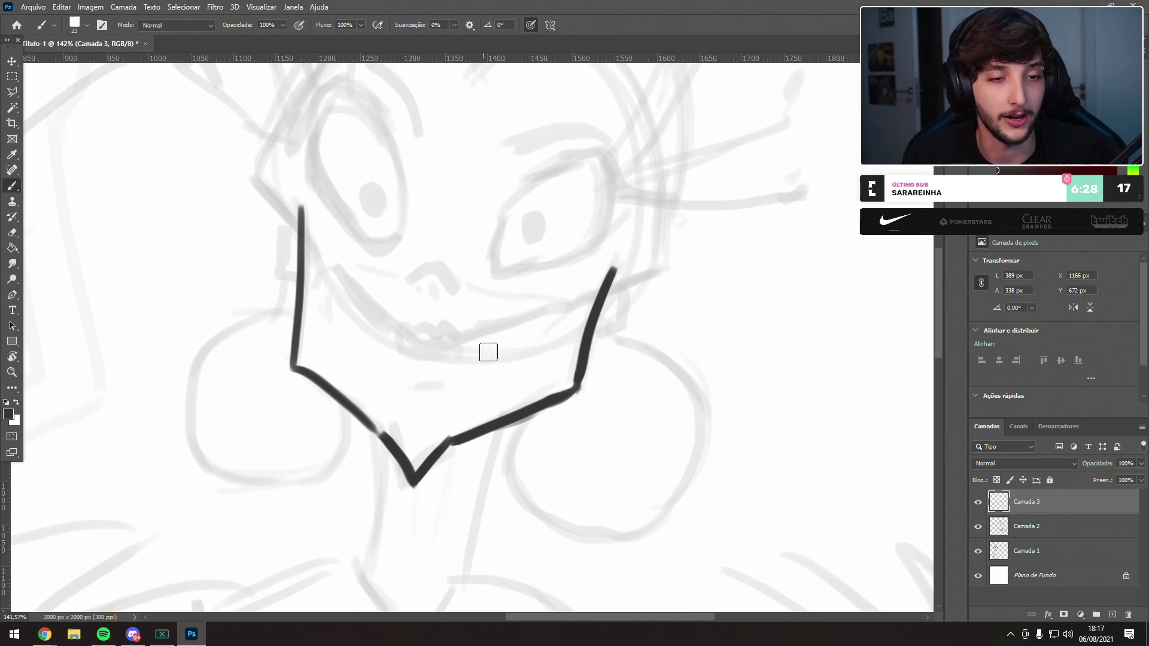
- Ink the wide smile with small pointed lips at its centre, and the arched nose with two nostrils above it
{"action": "mouse_move", "coordinate": [423, 288]}
{"action": "left_mouse_down"}
{"action": "mouse_move", "coordinate": [530, 329]}
{"action": "mouse_move", "coordinate": [438, 297]}
{"action": "left_mouse_up"}
{"action": "left_click_drag", "start_coordinate": [627, 347], "coordinate": [500, 380]}
{"action": "key", "text": "ctrl+z"}
{"action": "left_click_drag", "start_coordinate": [628, 345], "coordinate": [499, 380]}
{"action": "key", "text": "ctrl+z"}
{"action": "mouse_move", "coordinate": [622, 343]}
{"action": "left_mouse_down"}
{"action": "mouse_move", "coordinate": [480, 392]}
{"action": "mouse_move", "coordinate": [447, 377]}
{"action": "left_mouse_up"}
{"action": "key", "text": "ctrl+z"}
{"action": "mouse_move", "coordinate": [399, 317]}
{"action": "left_mouse_down"}
{"action": "mouse_move", "coordinate": [454, 375]}
{"action": "mouse_move", "coordinate": [478, 388]}
{"action": "mouse_move", "coordinate": [437, 361]}
{"action": "mouse_move", "coordinate": [482, 390]}
{"action": "mouse_move", "coordinate": [506, 390]}
{"action": "mouse_move", "coordinate": [478, 366]}
{"action": "mouse_move", "coordinate": [468, 389]}
{"action": "left_mouse_up"}
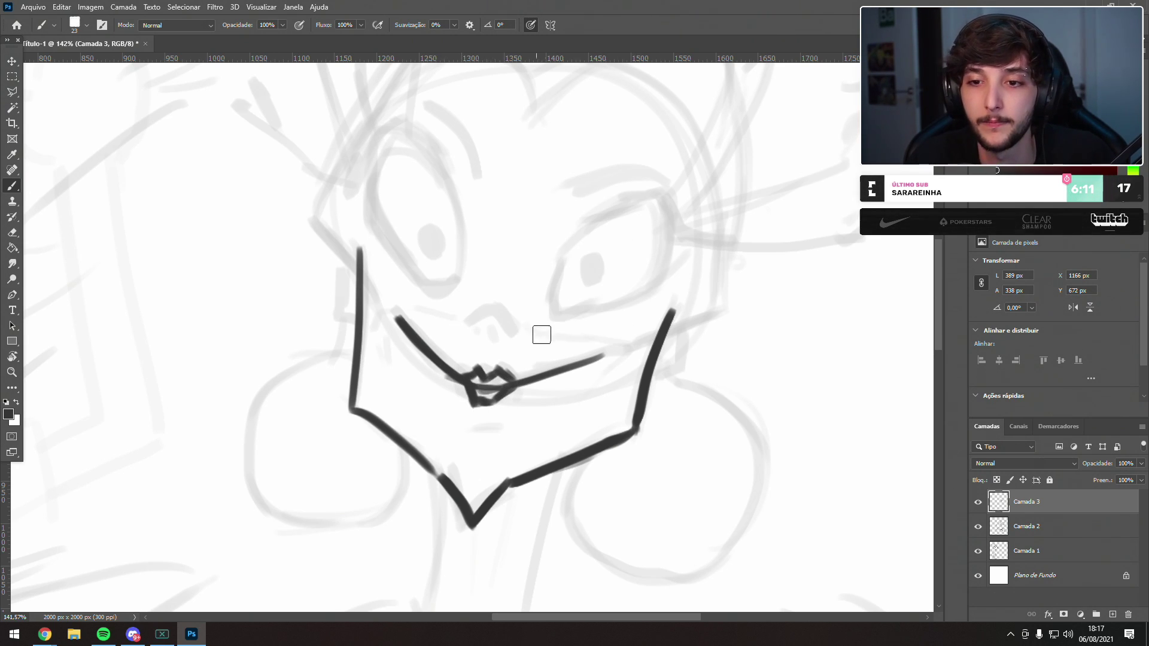
{"action": "mouse_move", "coordinate": [496, 308]}
{"action": "left_mouse_down"}
{"action": "mouse_move", "coordinate": [522, 329]}
{"action": "mouse_move", "coordinate": [484, 310]}
{"action": "mouse_move", "coordinate": [464, 326]}
{"action": "mouse_move", "coordinate": [515, 322]}
{"action": "left_mouse_up"}
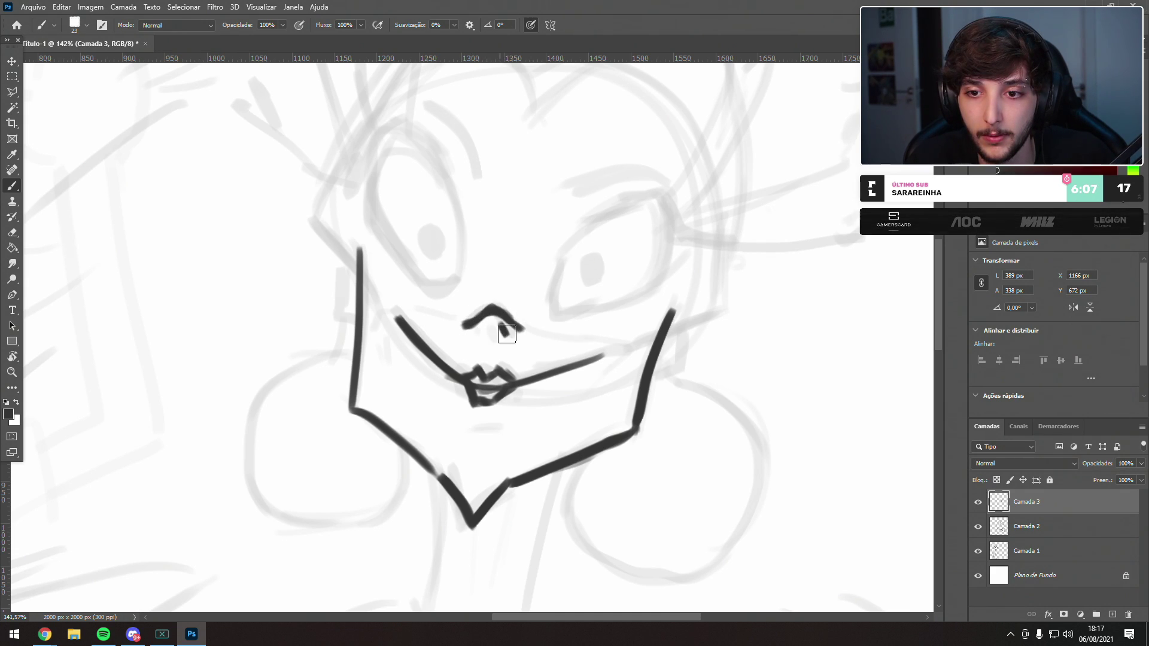
- Ink thin fold lines from the nose to creases at both mouth corners, and a short chin mark below the lips
{"action": "mouse_move", "coordinate": [540, 330]}
{"action": "left_mouse_down"}
{"action": "mouse_move", "coordinate": [601, 336]}
{"action": "mouse_move", "coordinate": [612, 348]}
{"action": "mouse_move", "coordinate": [594, 344]}
{"action": "mouse_move", "coordinate": [625, 349]}
{"action": "mouse_move", "coordinate": [614, 359]}
{"action": "left_mouse_up"}
{"action": "key", "text": "ctrl+z"}
{"action": "key", "text": "ctrl+z"}
{"action": "key", "text": "ctrl+z"}
{"action": "left_click_drag", "start_coordinate": [411, 315], "coordinate": [455, 323]}
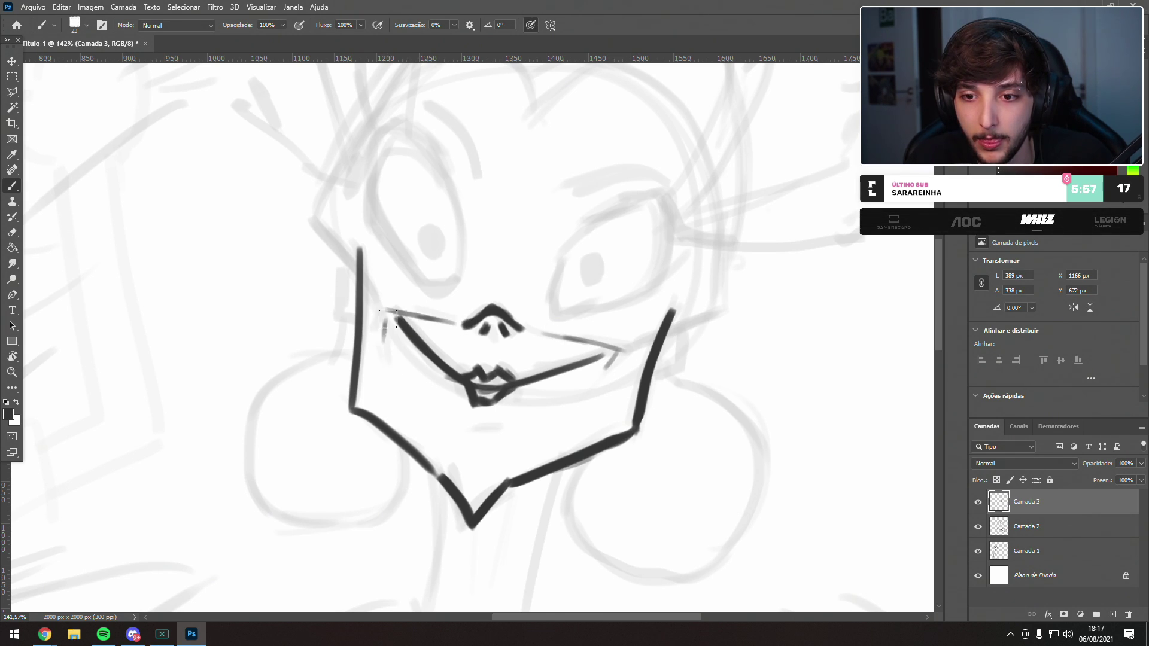
{"action": "mouse_move", "coordinate": [479, 432]}
{"action": "left_mouse_down"}
{"action": "mouse_move", "coordinate": [499, 427]}
{"action": "mouse_move", "coordinate": [471, 428]}
{"action": "left_mouse_up"}
{"action": "key", "text": "ctrl+z"}
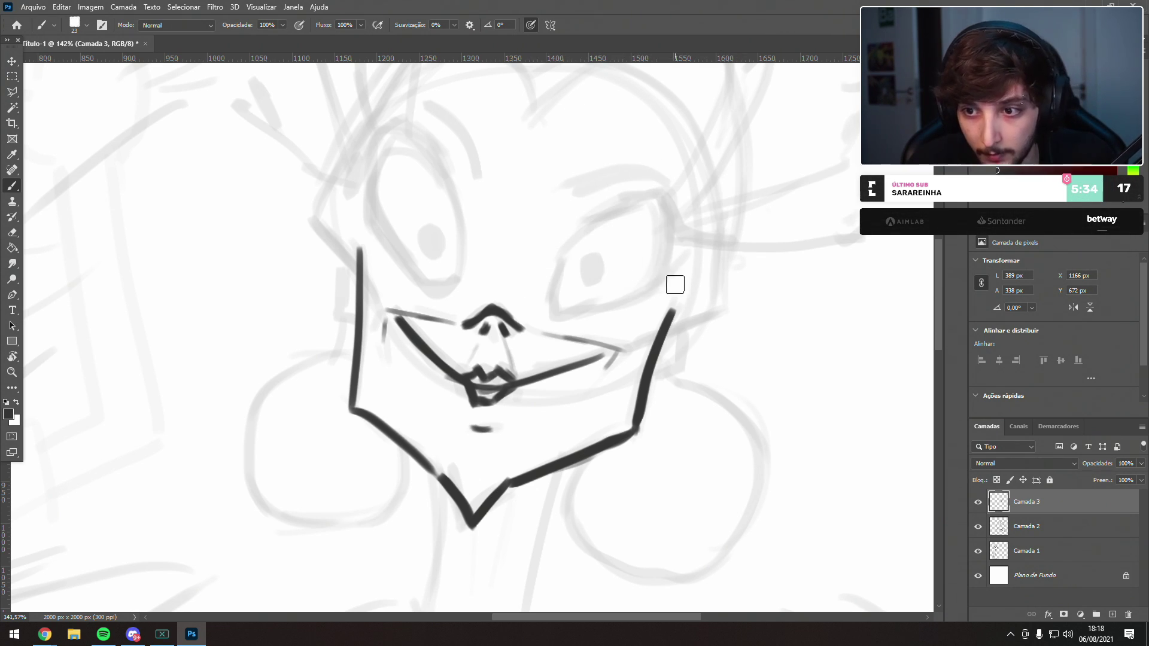
- Ink the right eye's lower lid as a slanted line rising to the outer corner
{"action": "mouse_move", "coordinate": [681, 281]}
{"action": "left_mouse_down"}
{"action": "mouse_move", "coordinate": [638, 279]}
{"action": "mouse_move", "coordinate": [608, 295]}
{"action": "left_mouse_up"}
{"action": "key", "text": "ctrl+z"}
{"action": "key", "text": "ctrl+z"}
{"action": "mouse_move", "coordinate": [681, 283]}
{"action": "left_mouse_down"}
{"action": "mouse_move", "coordinate": [623, 292]}
{"action": "mouse_move", "coordinate": [666, 282]}
{"action": "mouse_move", "coordinate": [597, 319]}
{"action": "left_mouse_up"}
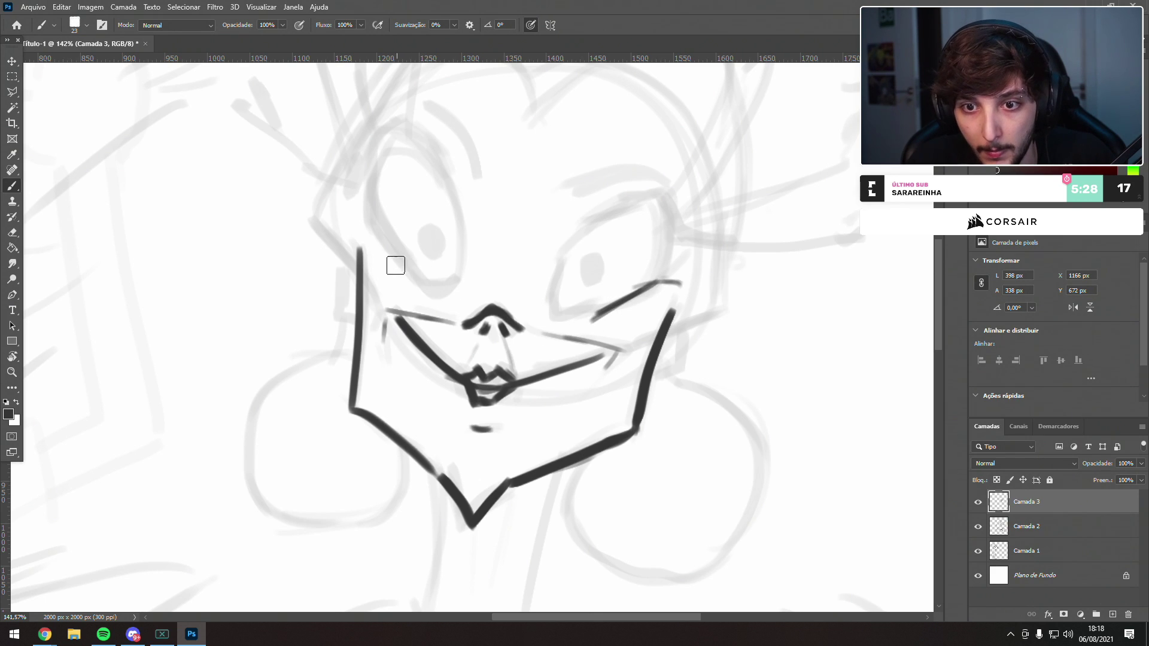
- Ink the left eye's lower lid, running from the outer corner diagonally down toward the nose
{"action": "left_click_drag", "start_coordinate": [361, 232], "coordinate": [397, 266]}
{"action": "key", "text": "ctrl+z"}
{"action": "key", "text": "ctrl+z"}
{"action": "left_click_drag", "start_coordinate": [359, 221], "coordinate": [419, 275]}
{"action": "left_click_drag", "start_coordinate": [391, 239], "coordinate": [431, 296]}
{"action": "key", "text": "ctrl+z"}
{"action": "key", "text": "ctrl+z"}
{"action": "key", "text": "ctrl+z"}
{"action": "left_click_drag", "start_coordinate": [369, 224], "coordinate": [405, 256]}
- Ink the left eye's tall outline with a pointed top and curved sides meeting the lower lid
{"action": "mouse_move", "coordinate": [382, 232]}
{"action": "left_mouse_down"}
{"action": "mouse_move", "coordinate": [439, 300]}
{"action": "mouse_move", "coordinate": [381, 231]}
{"action": "mouse_move", "coordinate": [433, 291]}
{"action": "mouse_move", "coordinate": [452, 282]}
{"action": "mouse_move", "coordinate": [455, 220]}
{"action": "mouse_move", "coordinate": [447, 287]}
{"action": "mouse_move", "coordinate": [442, 183]}
{"action": "mouse_move", "coordinate": [464, 228]}
{"action": "mouse_move", "coordinate": [412, 127]}
{"action": "mouse_move", "coordinate": [437, 162]}
{"action": "left_mouse_up"}
{"action": "key", "text": "ctrl+z"}
{"action": "left_click_drag", "start_coordinate": [391, 112], "coordinate": [373, 215]}
{"action": "mouse_move", "coordinate": [374, 143]}
{"action": "left_mouse_down"}
{"action": "mouse_move", "coordinate": [370, 210]}
{"action": "mouse_move", "coordinate": [385, 240]}
{"action": "left_mouse_up"}
- Ink the right eye's outline with a pointed outer top corner, and fill an oval pupil in each eye
{"action": "left_click_drag", "start_coordinate": [671, 182], "coordinate": [602, 227]}
{"action": "key", "text": "ctrl+z"}
{"action": "mouse_move", "coordinate": [672, 174]}
{"action": "left_mouse_down"}
{"action": "mouse_move", "coordinate": [587, 235]}
{"action": "mouse_move", "coordinate": [552, 305]}
{"action": "left_mouse_up"}
{"action": "left_click_drag", "start_coordinate": [583, 242], "coordinate": [561, 322]}
{"action": "left_click_drag", "start_coordinate": [671, 179], "coordinate": [658, 278]}
{"action": "left_click_drag", "start_coordinate": [665, 215], "coordinate": [658, 279]}
{"action": "left_click_drag", "start_coordinate": [432, 230], "coordinate": [428, 249]}
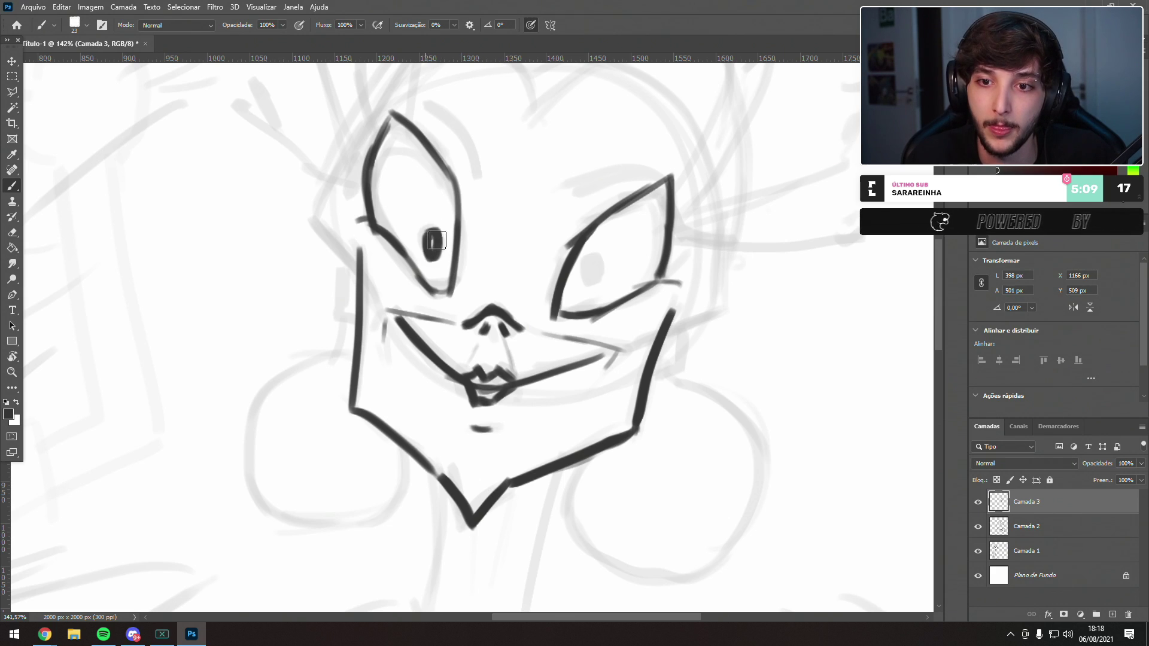
{"action": "left_click_drag", "start_coordinate": [590, 259], "coordinate": [591, 277]}
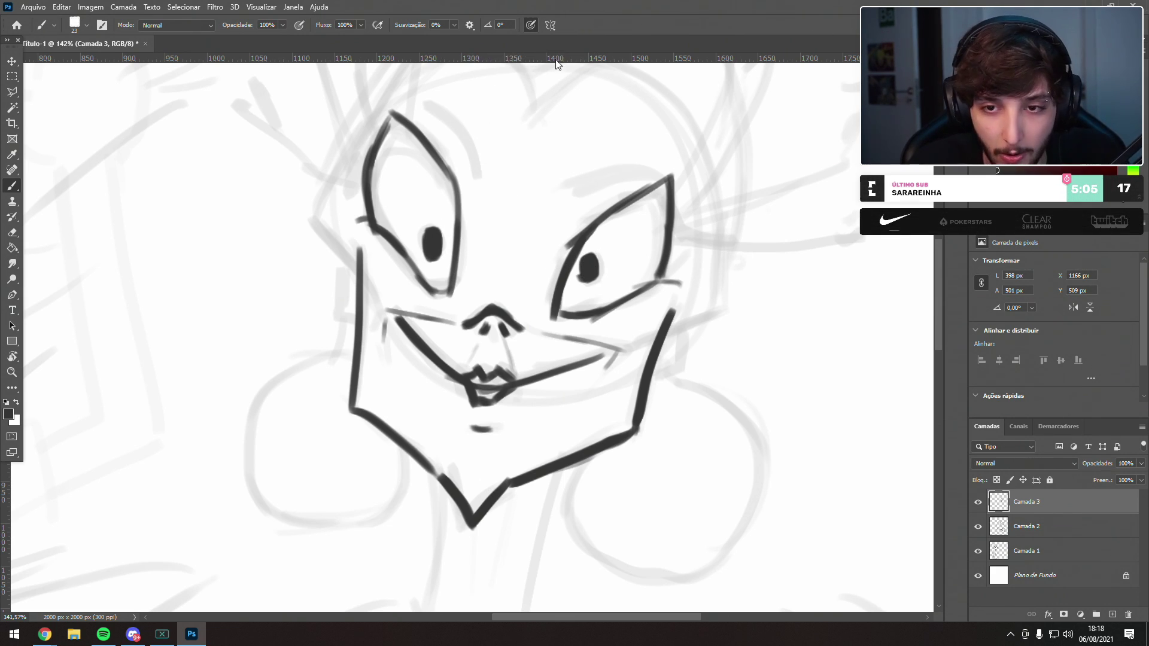
- Add a second slanted eyelid line beneath each eye, joined to its outer corner
{"action": "left_click_drag", "start_coordinate": [351, 236], "coordinate": [360, 221]}
{"action": "key", "text": "ctrl+z"}
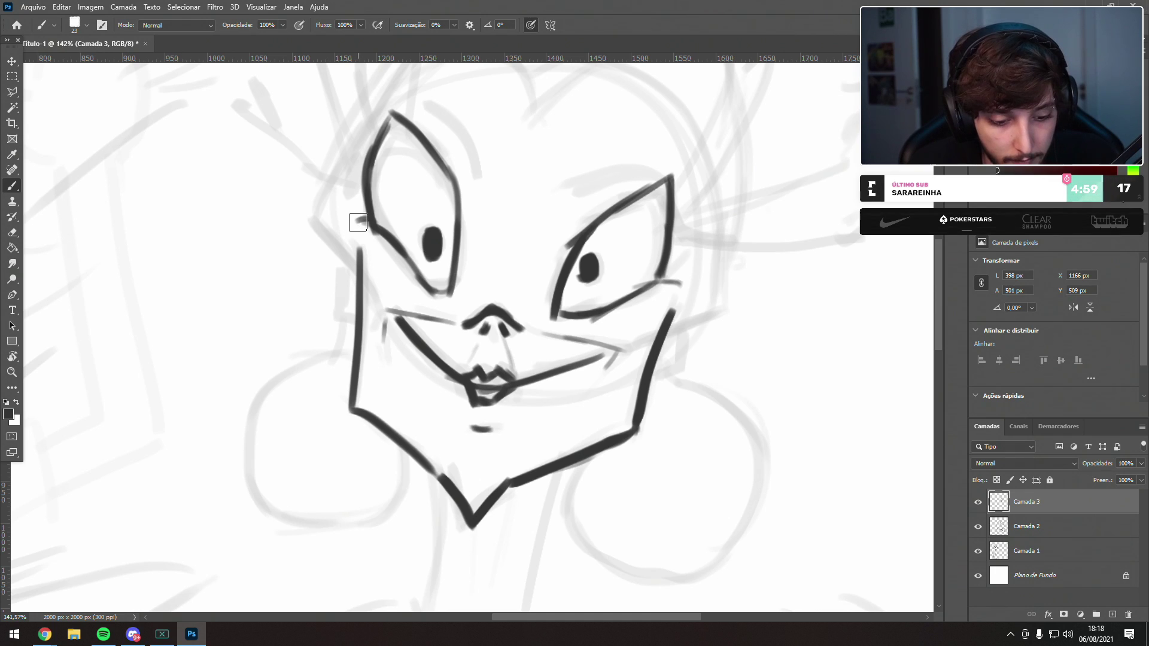
{"action": "left_click_drag", "start_coordinate": [350, 226], "coordinate": [417, 293]}
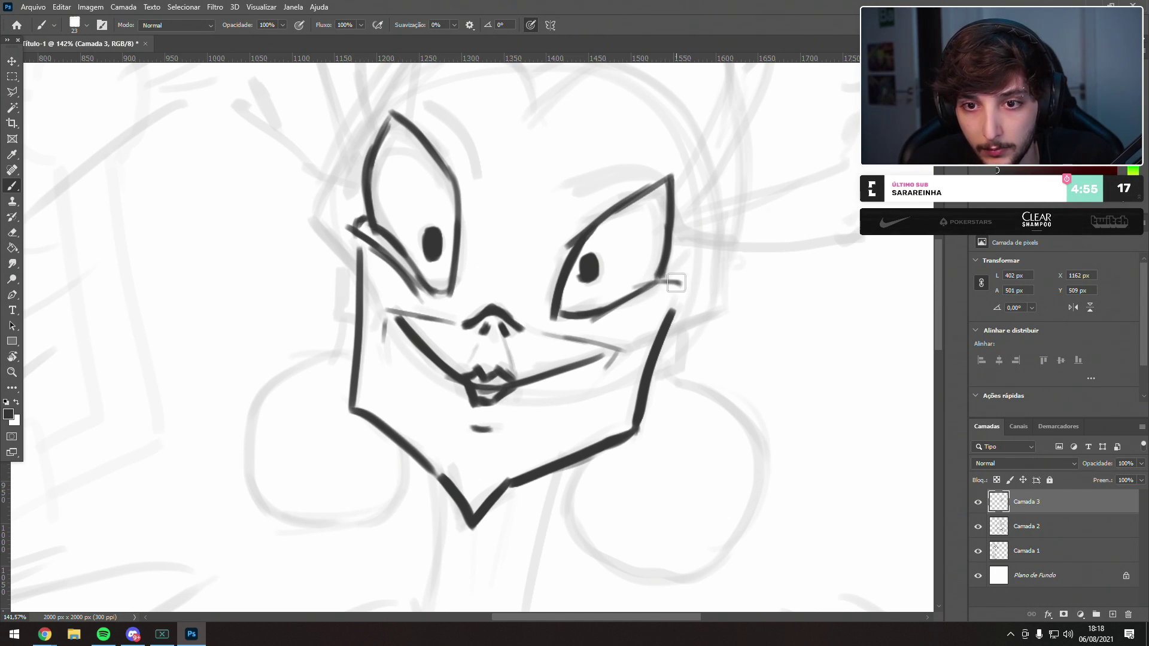
{"action": "mouse_move", "coordinate": [666, 272]}
{"action": "left_mouse_down"}
{"action": "mouse_move", "coordinate": [679, 283]}
{"action": "mouse_move", "coordinate": [612, 308]}
{"action": "left_mouse_up"}
{"action": "left_click_drag", "start_coordinate": [664, 289], "coordinate": [593, 324]}
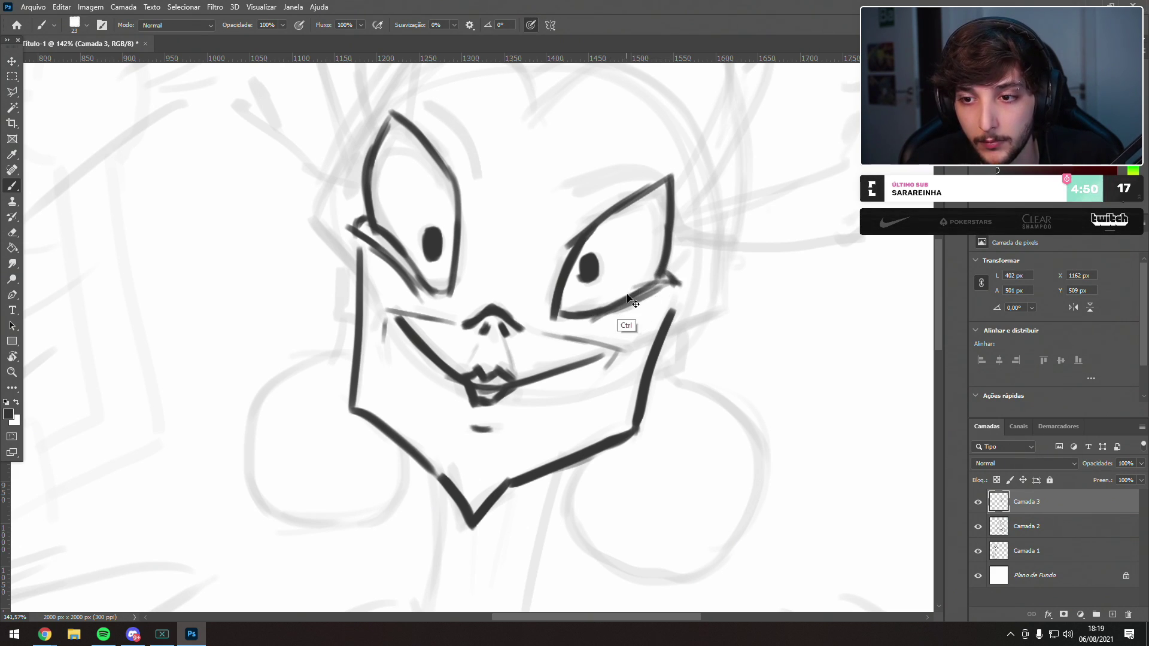
{"action": "left_click_drag", "start_coordinate": [680, 285], "coordinate": [592, 330]}
{"action": "key", "text": "ctrl+z"}
{"action": "key", "text": "ctrl+z"}
{"action": "left_click_drag", "start_coordinate": [678, 284], "coordinate": [584, 334]}
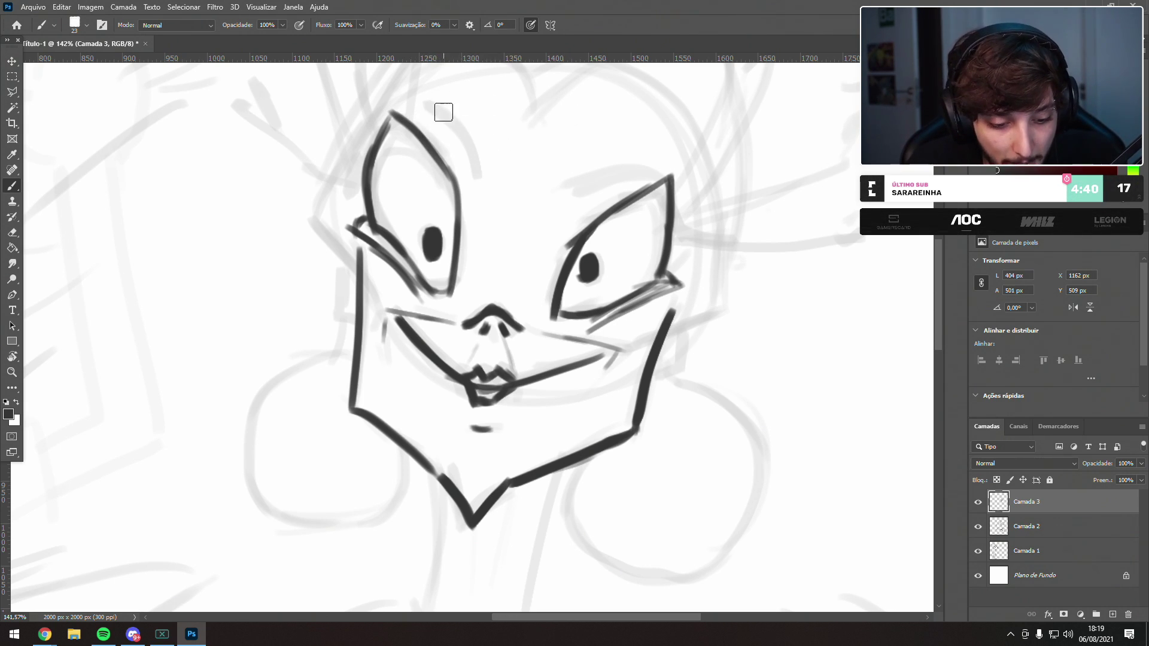
- Thicken the left eye's outline, making the inner upper edge heaviest
{"action": "key", "text": "ctrl"}
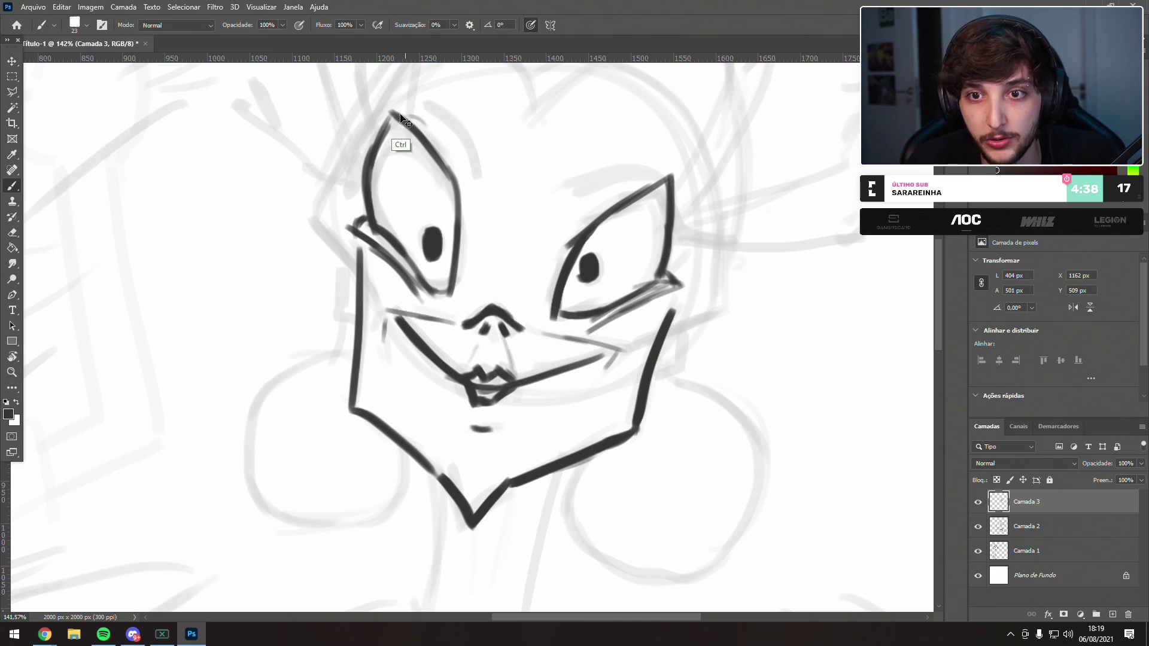
{"action": "mouse_move", "coordinate": [399, 115]}
{"action": "left_mouse_down"}
{"action": "mouse_move", "coordinate": [454, 172]}
{"action": "mouse_move", "coordinate": [440, 148]}
{"action": "mouse_move", "coordinate": [464, 223]}
{"action": "mouse_move", "coordinate": [460, 212]}
{"action": "mouse_move", "coordinate": [452, 303]}
{"action": "mouse_move", "coordinate": [471, 223]}
{"action": "mouse_move", "coordinate": [451, 290]}
{"action": "mouse_move", "coordinate": [462, 230]}
{"action": "mouse_move", "coordinate": [443, 164]}
{"action": "left_mouse_up"}
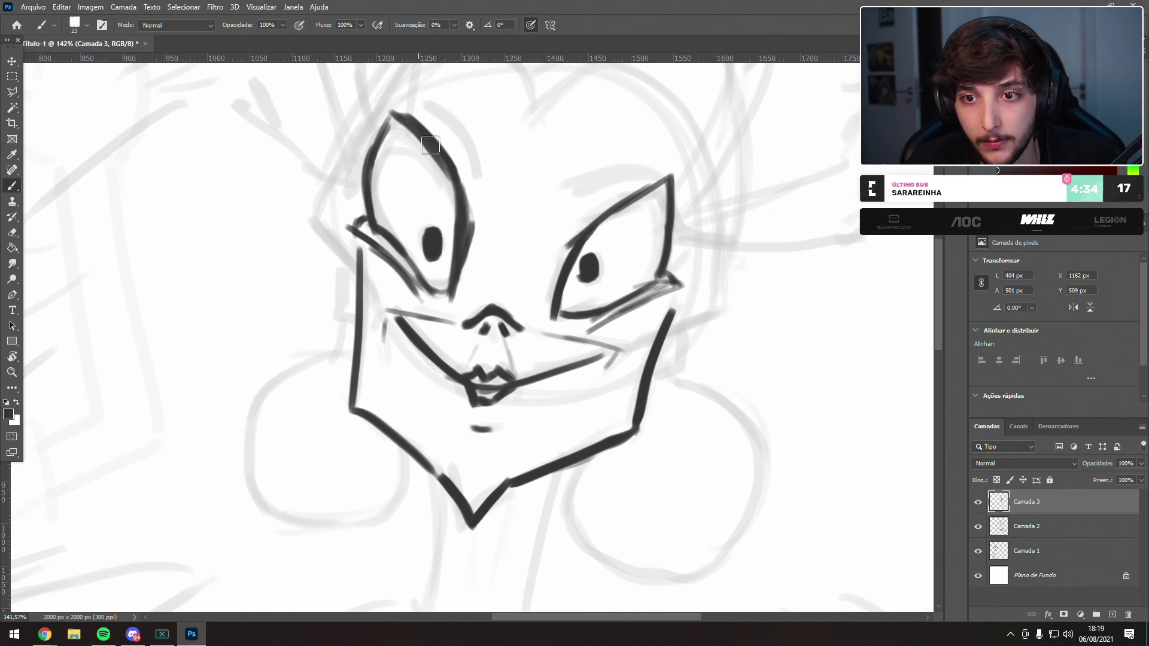
{"action": "mouse_move", "coordinate": [393, 115]}
{"action": "left_mouse_down"}
{"action": "mouse_move", "coordinate": [359, 201]}
{"action": "mouse_move", "coordinate": [372, 135]}
{"action": "mouse_move", "coordinate": [369, 232]}
{"action": "left_mouse_up"}
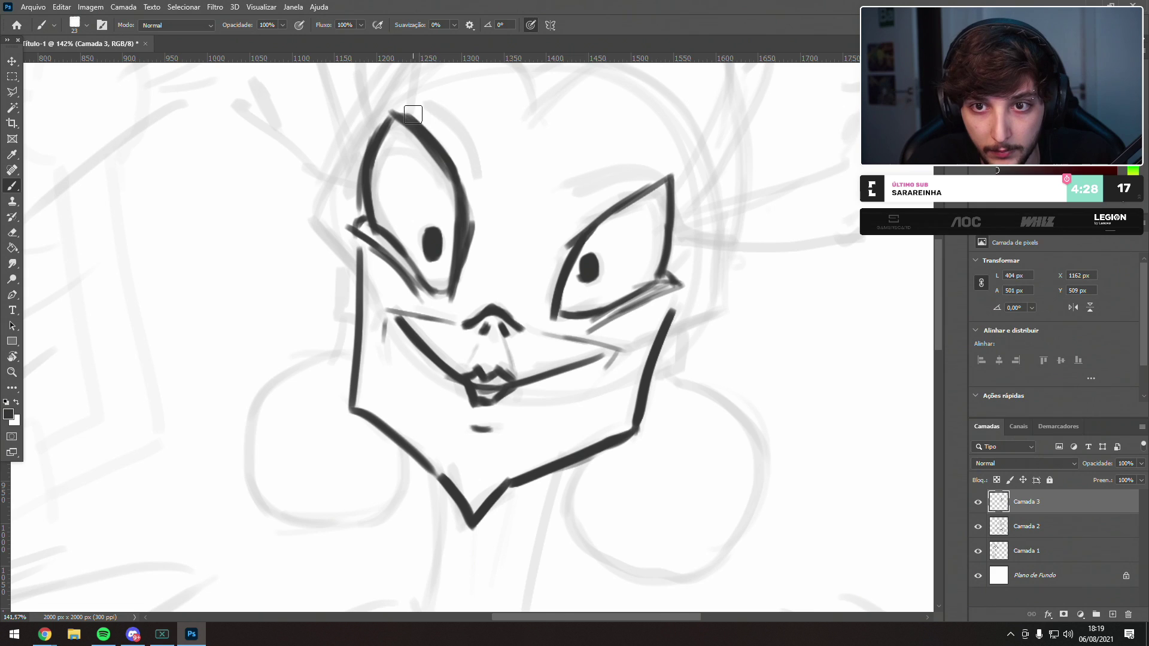
{"action": "left_click_drag", "start_coordinate": [393, 112], "coordinate": [447, 202]}
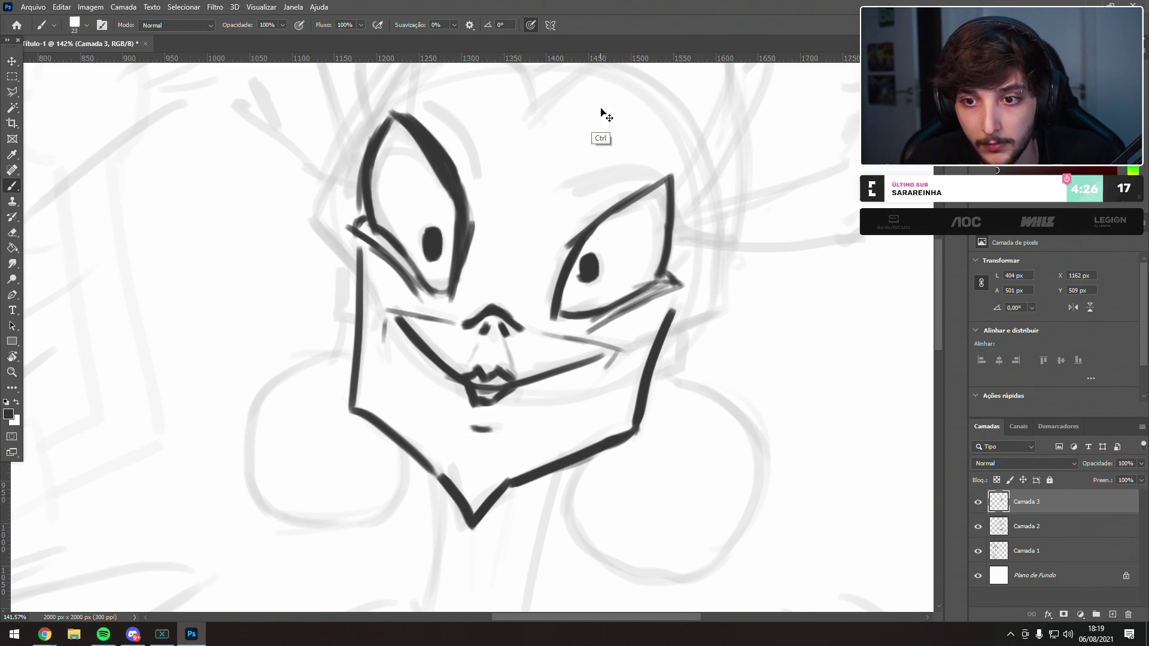
- Thicken the right eye's upper edge and its outer side down to the eyelid corner
{"action": "mouse_move", "coordinate": [669, 180]}
{"action": "left_mouse_down"}
{"action": "mouse_move", "coordinate": [605, 209]}
{"action": "mouse_move", "coordinate": [575, 243]}
{"action": "mouse_move", "coordinate": [602, 207]}
{"action": "left_mouse_up"}
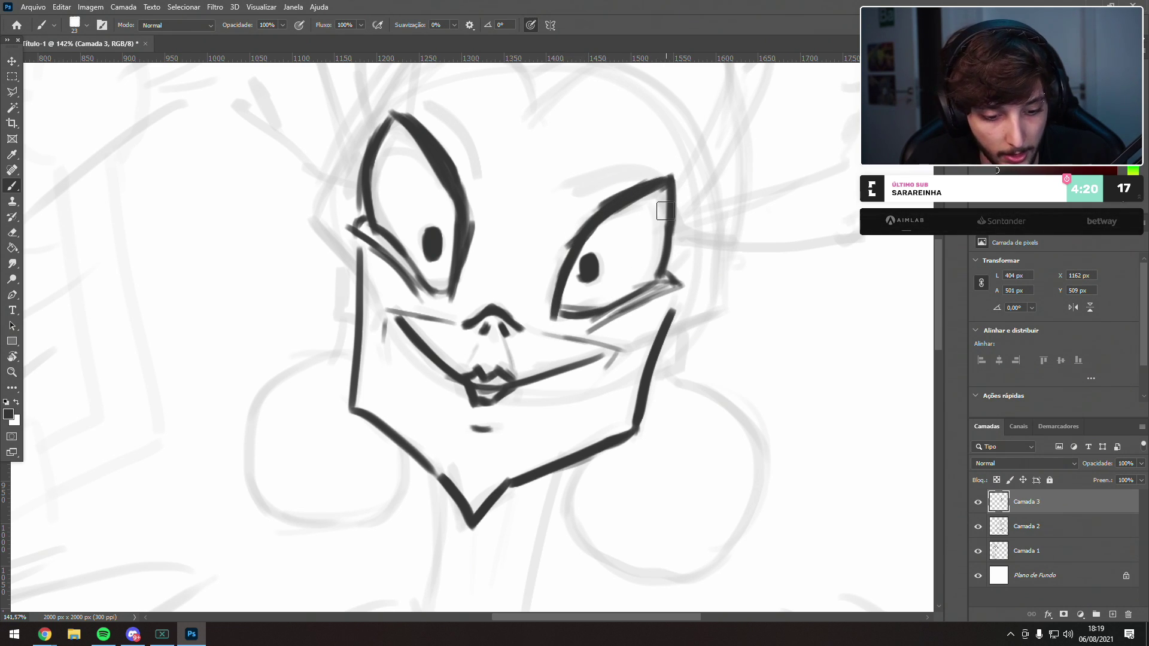
{"action": "mouse_move", "coordinate": [658, 273]}
{"action": "left_mouse_down"}
{"action": "mouse_move", "coordinate": [664, 187]}
{"action": "mouse_move", "coordinate": [659, 266]}
{"action": "left_mouse_up"}
{"action": "left_click_drag", "start_coordinate": [670, 198], "coordinate": [658, 281]}
{"action": "mouse_move", "coordinate": [520, 92]}
{"action": "left_mouse_down"}
{"action": "mouse_move", "coordinate": [508, 263]}
{"action": "mouse_move", "coordinate": [488, 190]}
{"action": "mouse_move", "coordinate": [456, 154]}
{"action": "left_mouse_up"}
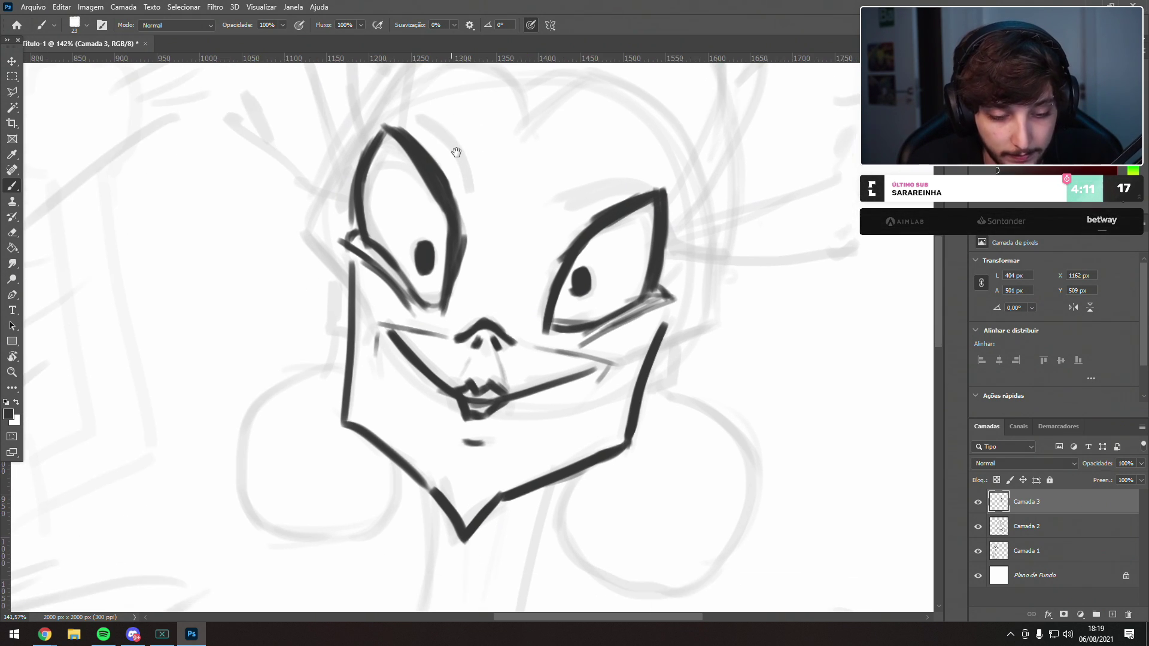
- Ink the pointed cheekbone corners on both sides of the plumed character's face, with short edges rising from each
{"action": "left_click_drag", "start_coordinate": [308, 235], "coordinate": [352, 280]}
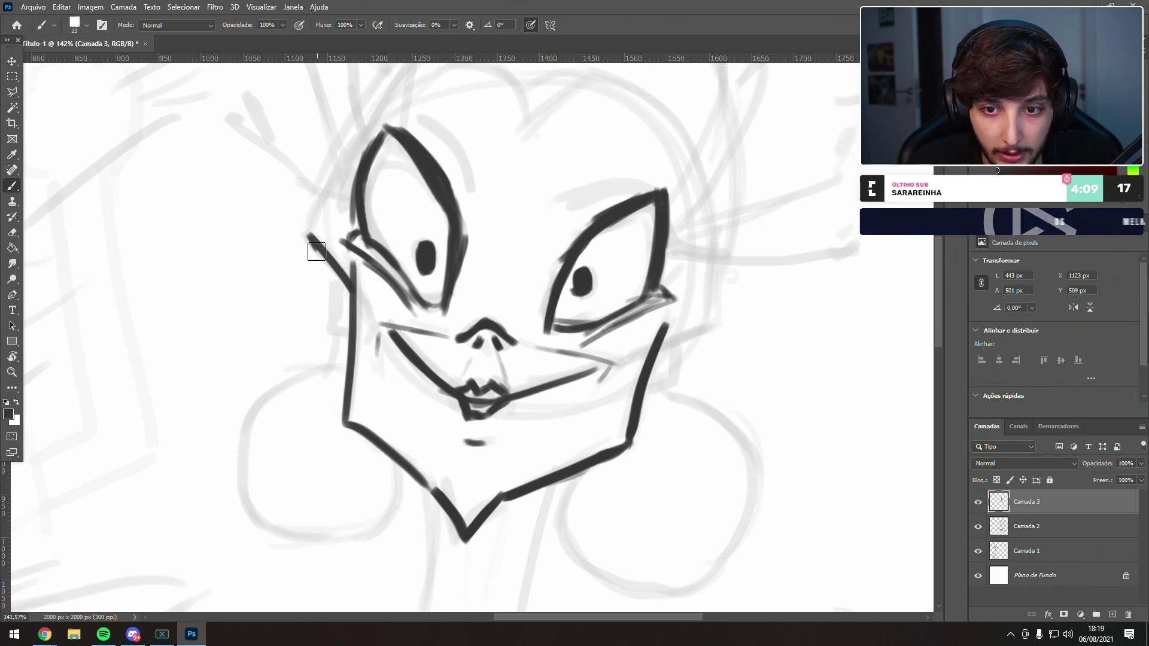
{"action": "key", "text": "ctrl+z"}
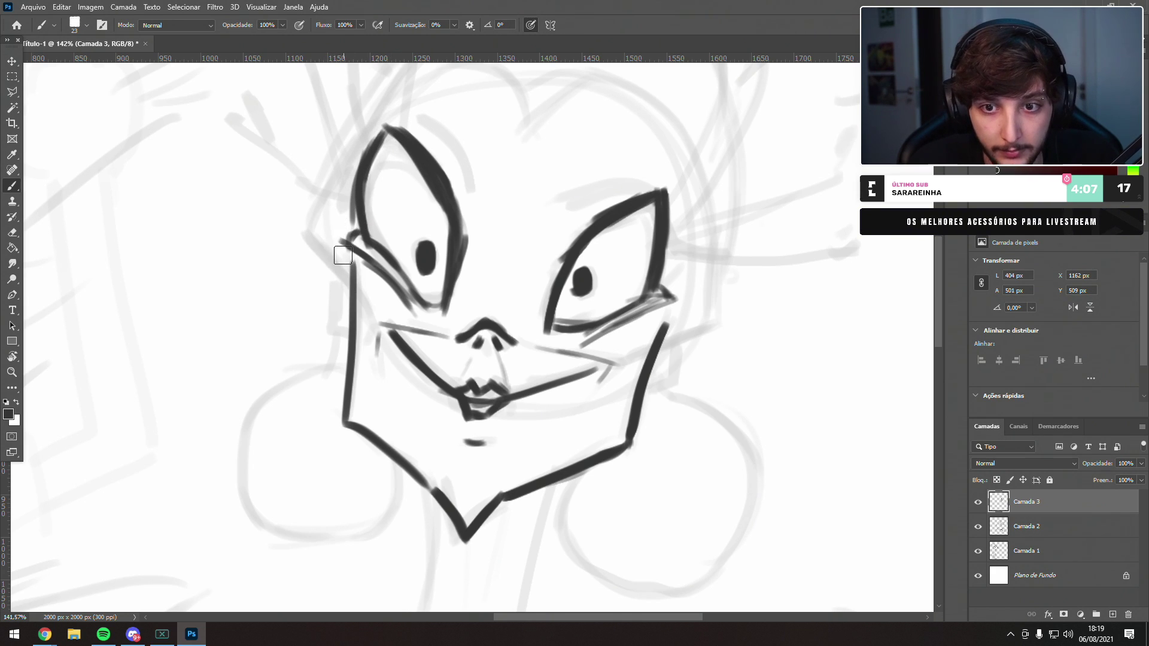
{"action": "key", "text": "ctrl+z"}
{"action": "left_click_drag", "start_coordinate": [307, 235], "coordinate": [370, 304]}
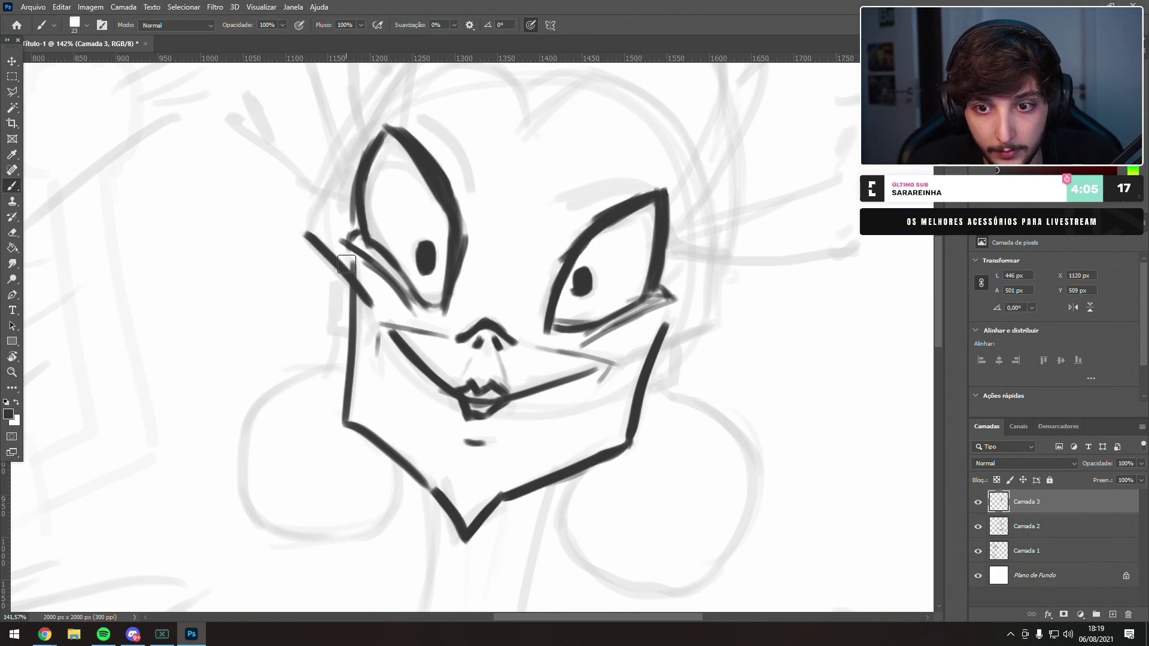
{"action": "mouse_move", "coordinate": [716, 323]}
{"action": "left_mouse_down"}
{"action": "mouse_move", "coordinate": [623, 362]}
{"action": "mouse_move", "coordinate": [715, 323]}
{"action": "left_mouse_up"}
{"action": "left_click_drag", "start_coordinate": [717, 262], "coordinate": [713, 327]}
{"action": "left_click_drag", "start_coordinate": [346, 177], "coordinate": [310, 221]}
- Ink the heart-shaped hairline with a central dip over the forehead, joining the cheekbone corners on both sides
{"action": "mouse_move", "coordinate": [409, 136]}
{"action": "left_mouse_down"}
{"action": "mouse_move", "coordinate": [462, 305]}
{"action": "mouse_move", "coordinate": [456, 261]}
{"action": "mouse_move", "coordinate": [389, 312]}
{"action": "mouse_move", "coordinate": [437, 232]}
{"action": "left_mouse_up"}
{"action": "mouse_move", "coordinate": [410, 269]}
{"action": "left_mouse_down"}
{"action": "mouse_move", "coordinate": [469, 209]}
{"action": "mouse_move", "coordinate": [531, 205]}
{"action": "mouse_move", "coordinate": [536, 217]}
{"action": "left_mouse_up"}
{"action": "key", "text": "ctrl+z"}
{"action": "key", "text": "ctrl+z"}
{"action": "mouse_move", "coordinate": [464, 214]}
{"action": "left_mouse_down"}
{"action": "mouse_move", "coordinate": [501, 213]}
{"action": "mouse_move", "coordinate": [529, 248]}
{"action": "mouse_move", "coordinate": [548, 232]}
{"action": "mouse_move", "coordinate": [563, 291]}
{"action": "mouse_move", "coordinate": [629, 231]}
{"action": "left_mouse_up"}
{"action": "key", "text": "ctrl+z"}
{"action": "mouse_move", "coordinate": [564, 283]}
{"action": "left_mouse_down"}
{"action": "mouse_move", "coordinate": [628, 219]}
{"action": "mouse_move", "coordinate": [618, 226]}
{"action": "mouse_move", "coordinate": [676, 249]}
{"action": "mouse_move", "coordinate": [749, 349]}
{"action": "mouse_move", "coordinate": [728, 311]}
{"action": "mouse_move", "coordinate": [741, 402]}
{"action": "left_mouse_up"}
{"action": "key", "text": "ctrl+z"}
{"action": "left_click_drag", "start_coordinate": [706, 261], "coordinate": [750, 426]}
{"action": "key", "text": "ctrl+z"}
{"action": "left_click_drag", "start_coordinate": [729, 287], "coordinate": [746, 430]}
{"action": "key", "text": "ctrl+z"}
{"action": "left_click_drag", "start_coordinate": [716, 273], "coordinate": [748, 447]}
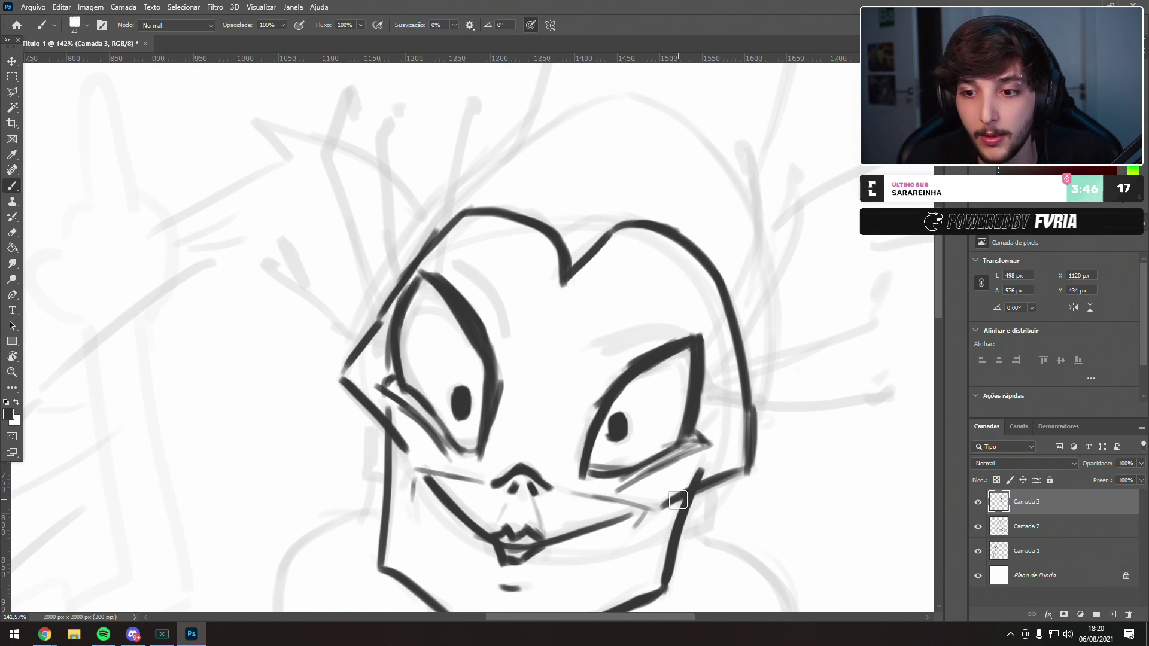
- Erase the jaw line ends that cross above the cheekbone lines and trim the right eye's outer eyelid corner
{"action": "mouse_move", "coordinate": [633, 300]}
{"action": "left_mouse_down"}
{"action": "mouse_move", "coordinate": [547, 223]}
{"action": "mouse_move", "coordinate": [515, 218]}
{"action": "left_mouse_up"}
{"action": "mouse_move", "coordinate": [362, 431]}
{"action": "left_mouse_down"}
{"action": "mouse_move", "coordinate": [468, 302]}
{"action": "mouse_move", "coordinate": [447, 416]}
{"action": "left_mouse_up"}
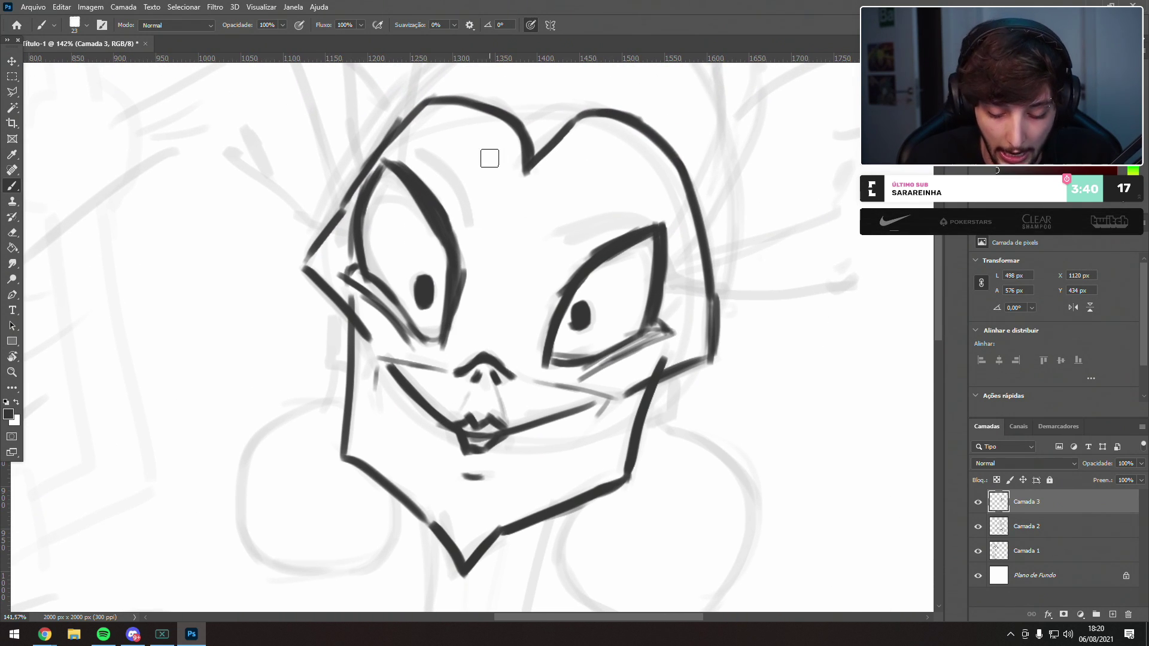
{"action": "key", "text": "e"}
{"action": "right_click", "coordinate": [343, 303], "text": "alt"}
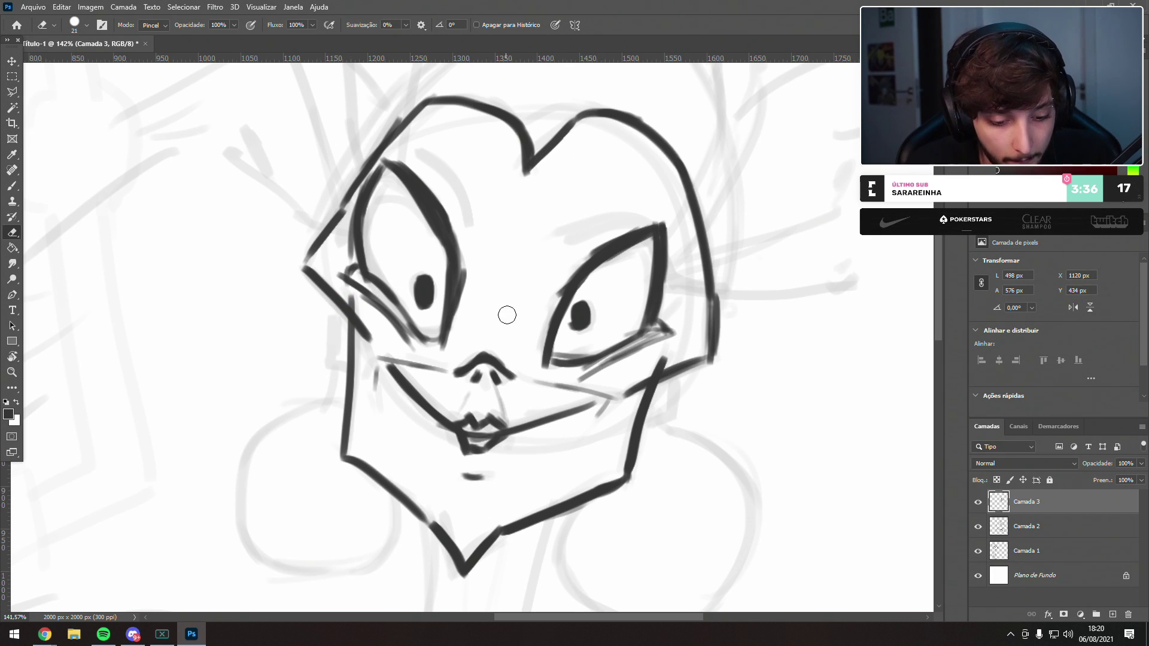
{"action": "mouse_move", "coordinate": [660, 352]}
{"action": "left_mouse_down"}
{"action": "mouse_move", "coordinate": [653, 359]}
{"action": "mouse_move", "coordinate": [667, 335]}
{"action": "left_mouse_up"}
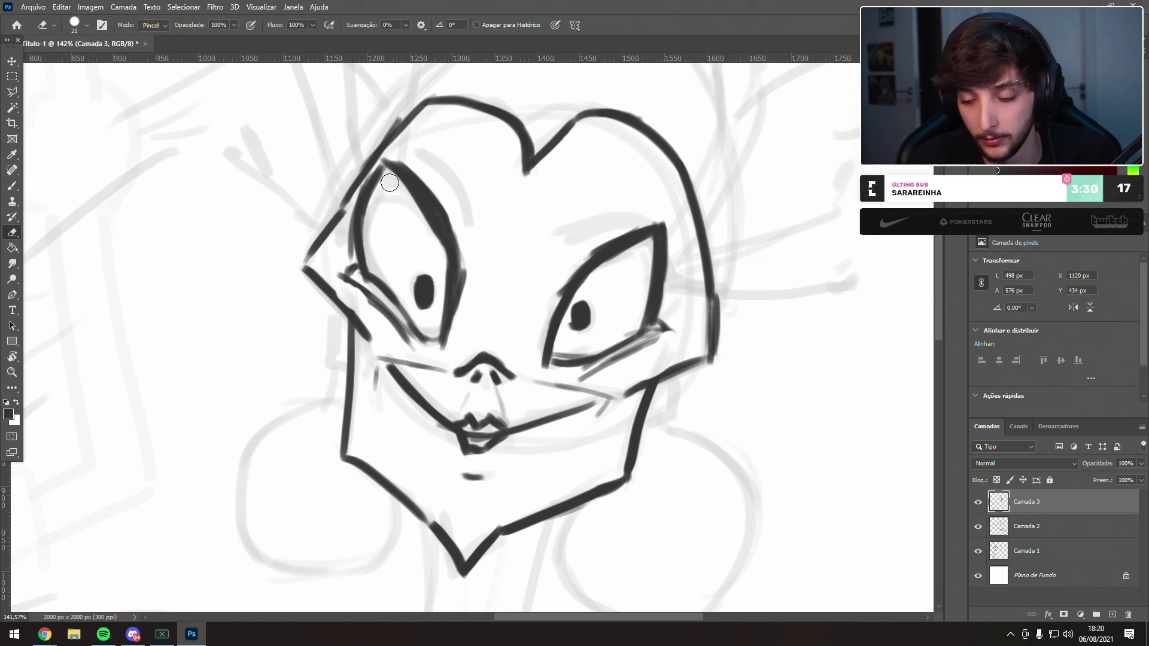
{"action": "key", "text": "b"}
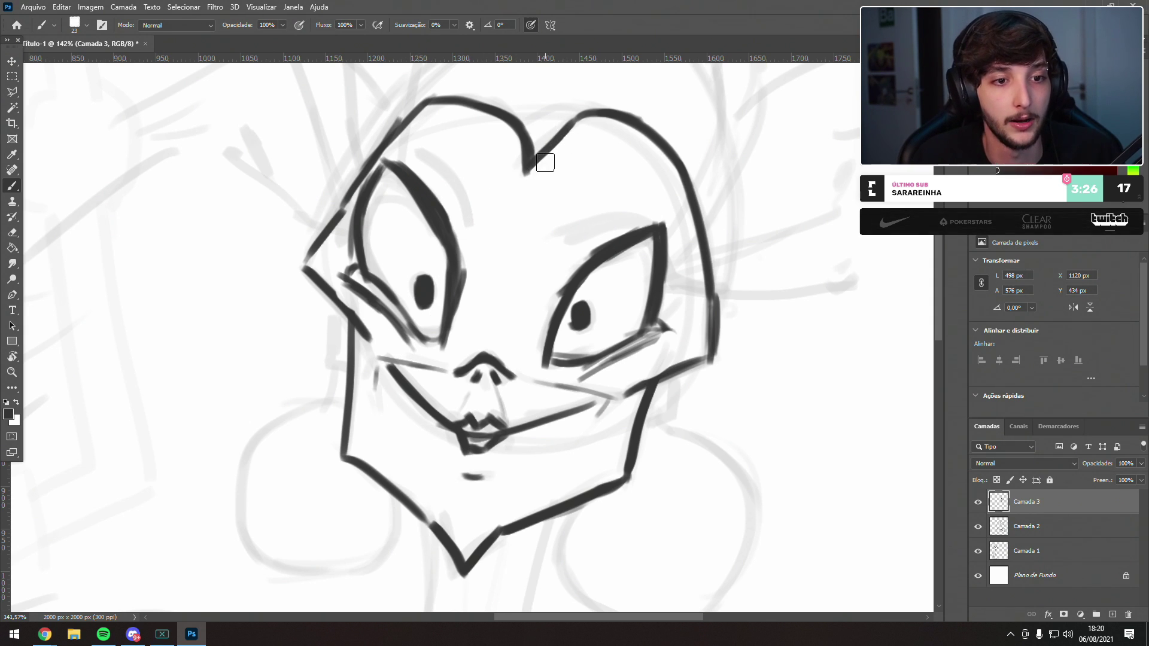
- Ink the right half of the domed head outline, curving from the right cheek up to the crown
{"action": "left_click_drag", "start_coordinate": [427, 274], "coordinate": [446, 158]}
{"action": "left_click_drag", "start_coordinate": [379, 285], "coordinate": [361, 285]}
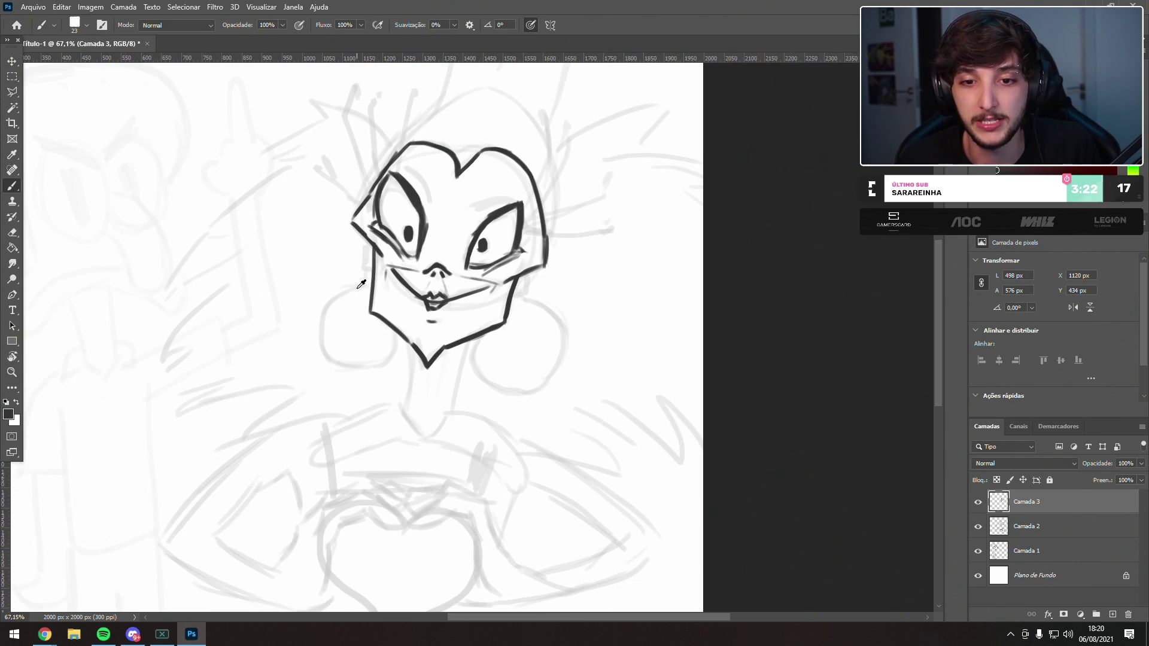
{"action": "key", "text": "ctrl+0"}
{"action": "left_click_drag", "start_coordinate": [629, 309], "coordinate": [694, 308]}
{"action": "left_click_drag", "start_coordinate": [584, 220], "coordinate": [586, 396]}
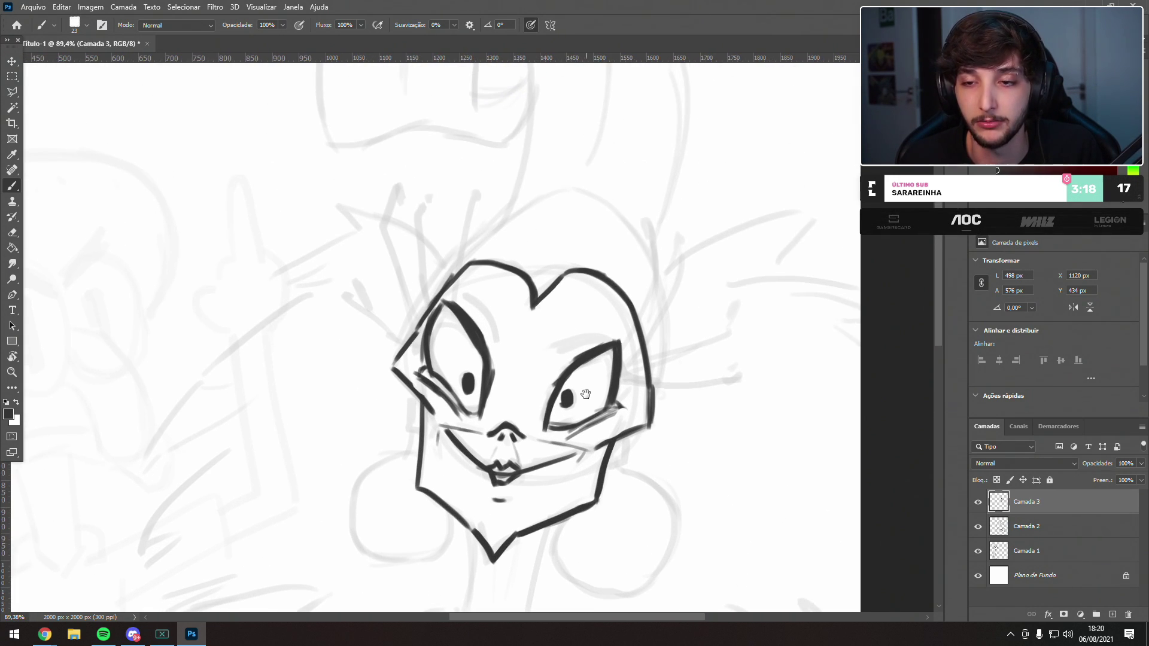
{"action": "scroll", "coordinate": [653, 292], "scroll_direction": "up", "scroll_amount": 2}
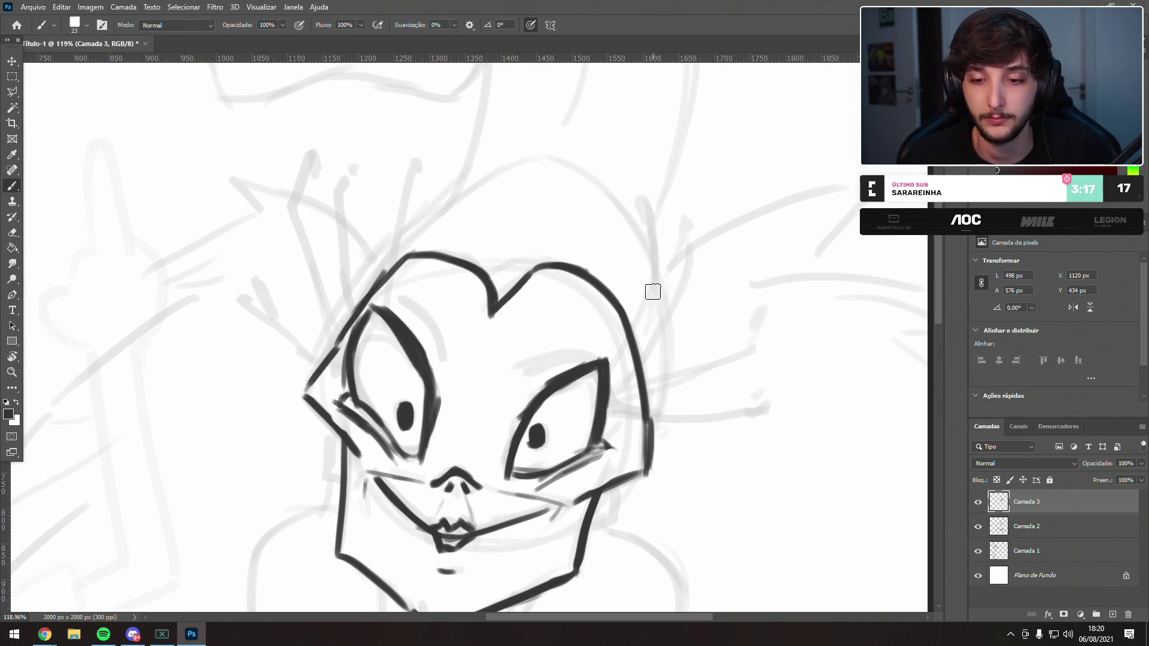
{"action": "left_click_drag", "start_coordinate": [657, 432], "coordinate": [652, 327]}
{"action": "key", "text": "ctrl+z"}
{"action": "mouse_move", "coordinate": [656, 440]}
{"action": "left_mouse_down"}
{"action": "mouse_move", "coordinate": [654, 331]}
{"action": "mouse_move", "coordinate": [665, 333]}
{"action": "mouse_move", "coordinate": [655, 283]}
{"action": "left_mouse_up"}
{"action": "key", "text": "ctrl+z"}
{"action": "mouse_move", "coordinate": [664, 355]}
{"action": "left_mouse_down"}
{"action": "mouse_move", "coordinate": [617, 202]}
{"action": "mouse_move", "coordinate": [547, 146]}
{"action": "left_mouse_up"}
{"action": "key", "text": "ctrl+z"}
{"action": "mouse_move", "coordinate": [619, 213]}
{"action": "left_mouse_down"}
{"action": "mouse_move", "coordinate": [538, 156]}
{"action": "mouse_move", "coordinate": [433, 210]}
{"action": "left_mouse_up"}
{"action": "key", "text": "ctrl+z"}
{"action": "key", "text": "ctrl+z"}
- Ink the left half of the domed head outline from the crown down to the left temple
{"action": "left_click_drag", "start_coordinate": [532, 155], "coordinate": [424, 217]}
{"action": "key", "text": "ctrl+z"}
{"action": "key", "text": "ctrl+z"}
{"action": "left_click_drag", "start_coordinate": [479, 178], "coordinate": [372, 274]}
{"action": "left_click_drag", "start_coordinate": [422, 220], "coordinate": [347, 311]}
{"action": "left_click_drag", "start_coordinate": [364, 275], "coordinate": [331, 349]}
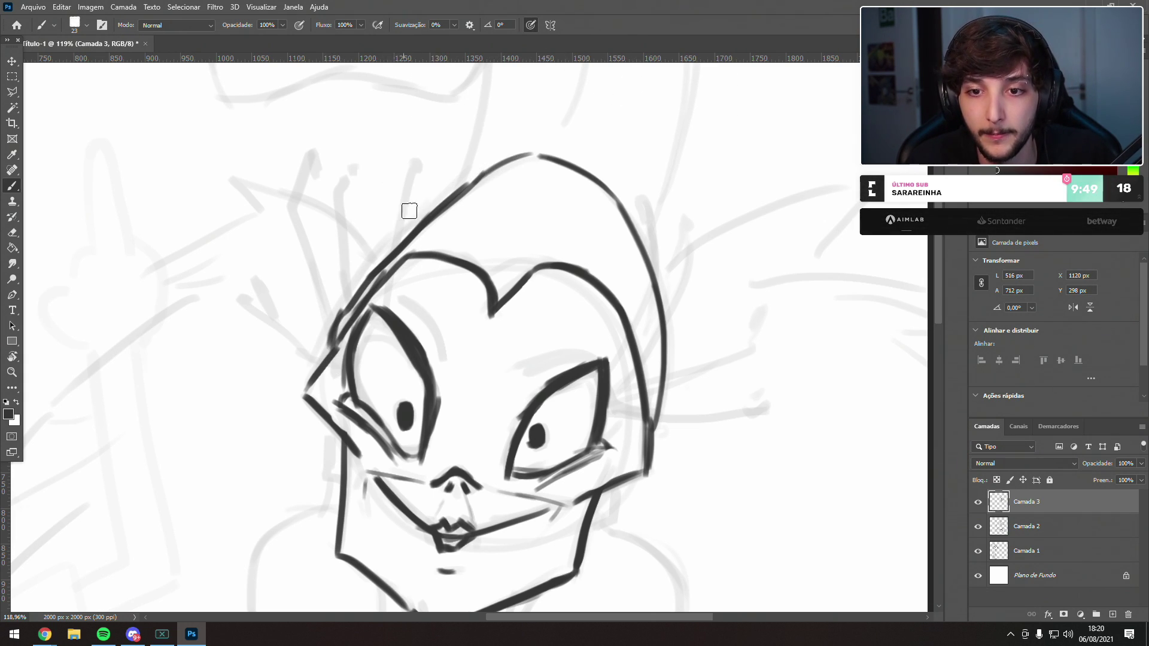
- Ink four long, bent eyelashes with rounded tips fanning out from the left eye
{"action": "left_click_drag", "start_coordinate": [409, 168], "coordinate": [391, 276]}
{"action": "key", "text": "ctrl+z"}
{"action": "left_click_drag", "start_coordinate": [411, 162], "coordinate": [388, 292]}
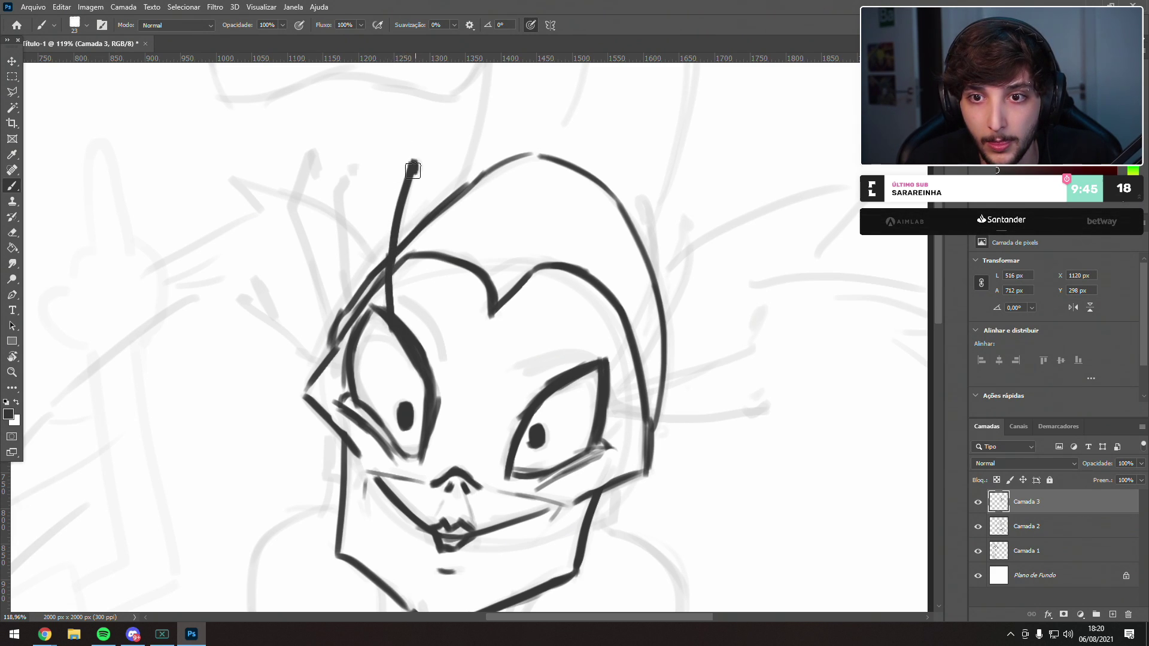
{"action": "mouse_move", "coordinate": [350, 172]}
{"action": "left_mouse_down"}
{"action": "mouse_move", "coordinate": [331, 217]}
{"action": "mouse_move", "coordinate": [361, 323]}
{"action": "left_mouse_up"}
{"action": "mouse_move", "coordinate": [308, 160]}
{"action": "left_mouse_down"}
{"action": "mouse_move", "coordinate": [300, 267]}
{"action": "mouse_move", "coordinate": [341, 346]}
{"action": "left_mouse_up"}
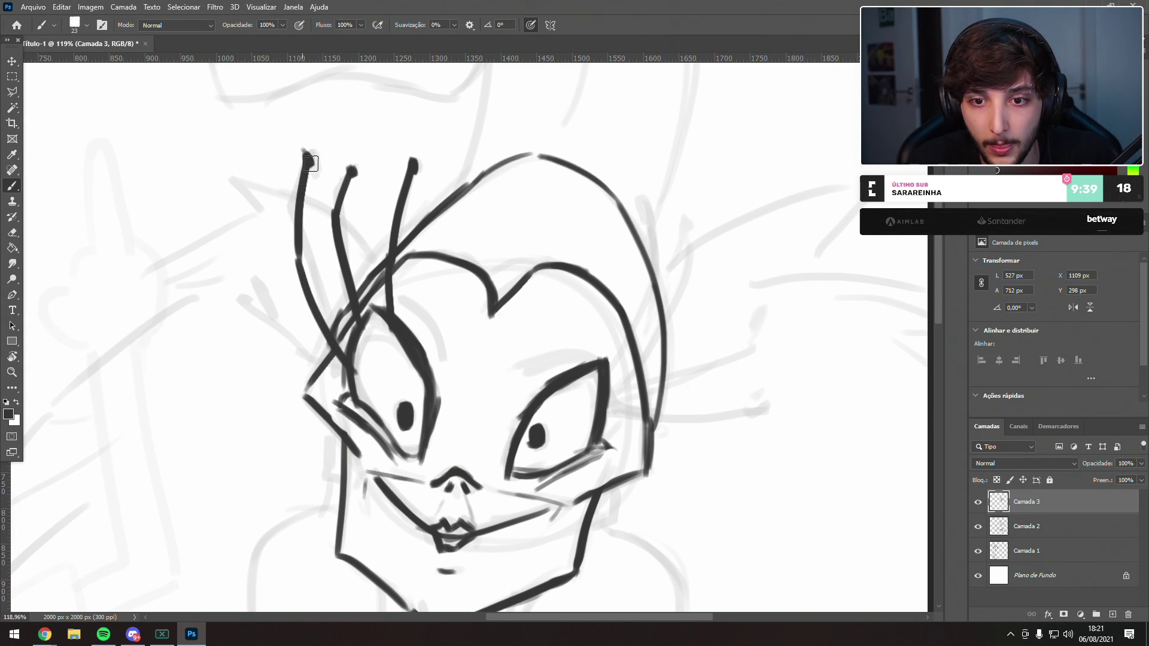
{"action": "left_click_drag", "start_coordinate": [251, 309], "coordinate": [337, 390]}
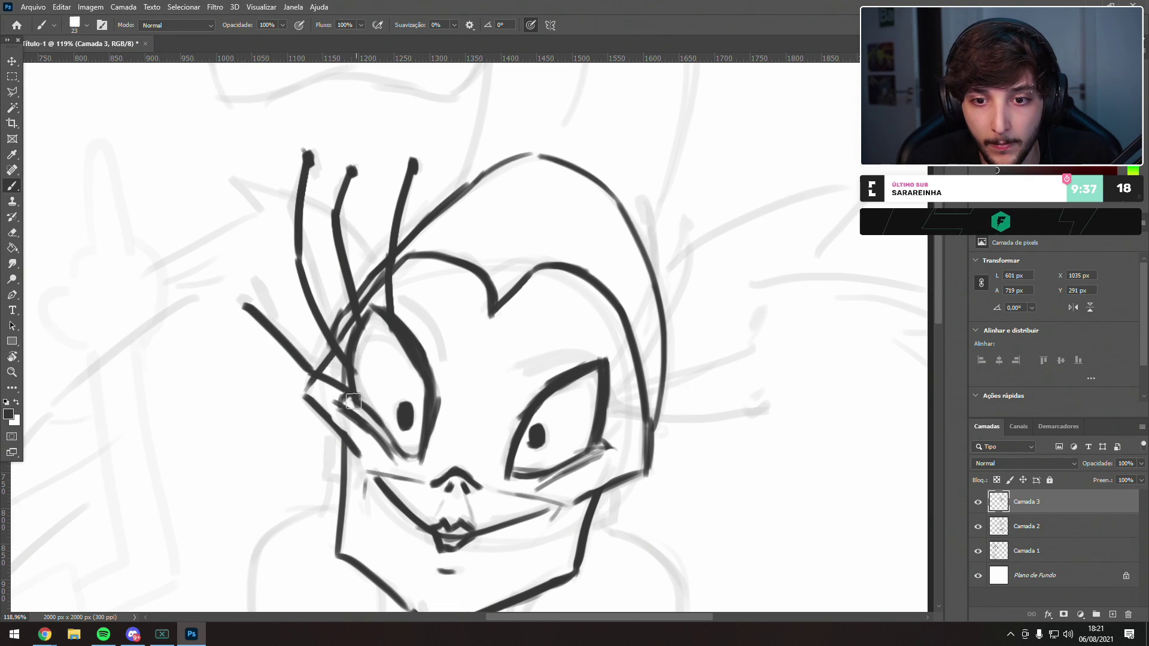
- Ink an arched eyebrow above each eye, following the sketch
{"action": "mouse_move", "coordinate": [525, 272]}
{"action": "left_mouse_down"}
{"action": "mouse_move", "coordinate": [441, 225]}
{"action": "mouse_move", "coordinate": [500, 180]}
{"action": "mouse_move", "coordinate": [533, 174]}
{"action": "mouse_move", "coordinate": [519, 159]}
{"action": "left_mouse_up"}
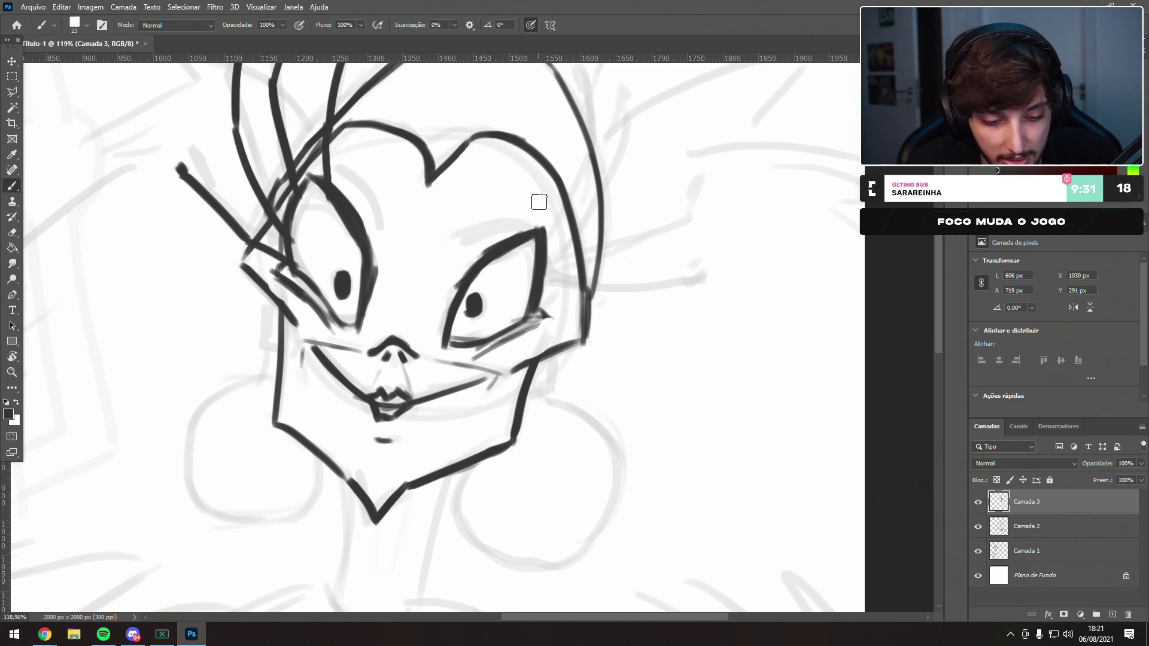
{"action": "mouse_move", "coordinate": [542, 213]}
{"action": "left_mouse_down"}
{"action": "mouse_move", "coordinate": [465, 252]}
{"action": "mouse_move", "coordinate": [555, 219]}
{"action": "left_mouse_up"}
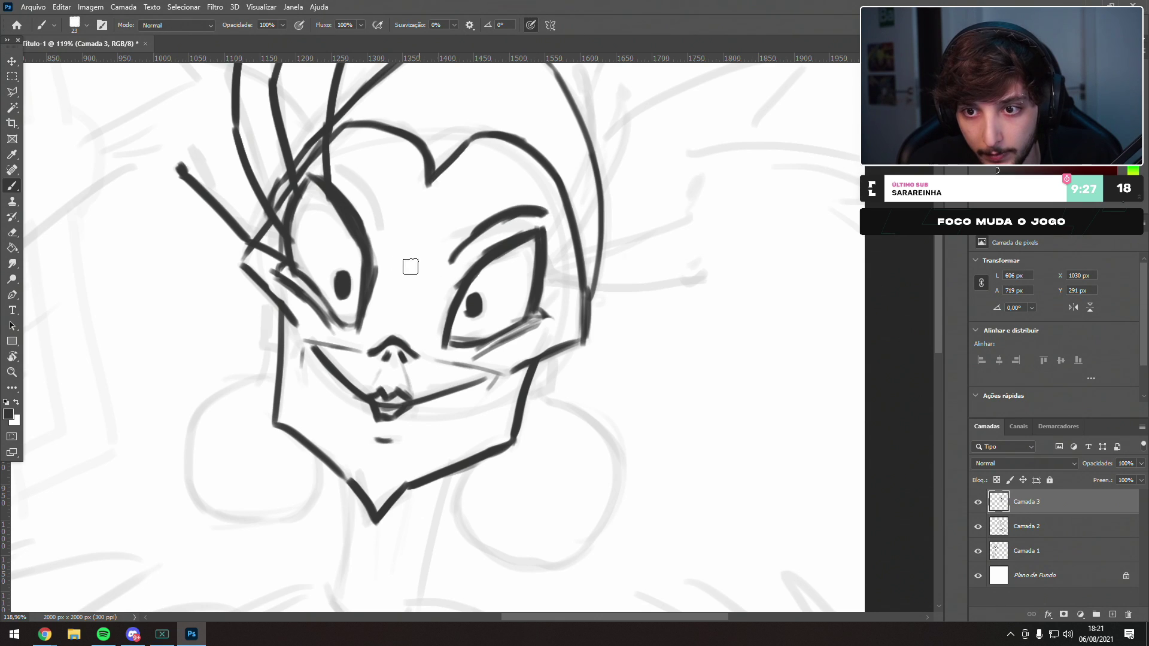
{"action": "left_click_drag", "start_coordinate": [335, 170], "coordinate": [382, 226]}
{"action": "key", "text": "ctrl+z"}
{"action": "left_click_drag", "start_coordinate": [332, 168], "coordinate": [379, 228]}
{"action": "left_click_drag", "start_coordinate": [362, 188], "coordinate": [323, 165]}
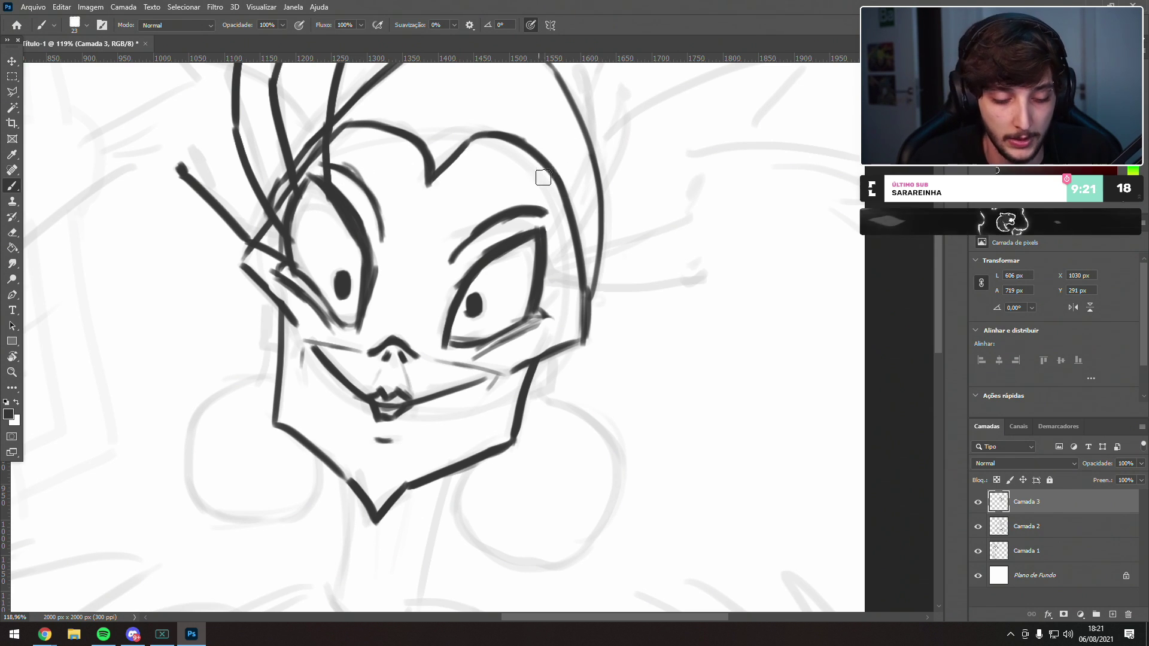
- Ink four long, bent eyelashes with rounded tips fanning out from the right eye's outer edge
{"action": "left_click_drag", "start_coordinate": [571, 191], "coordinate": [502, 257]}
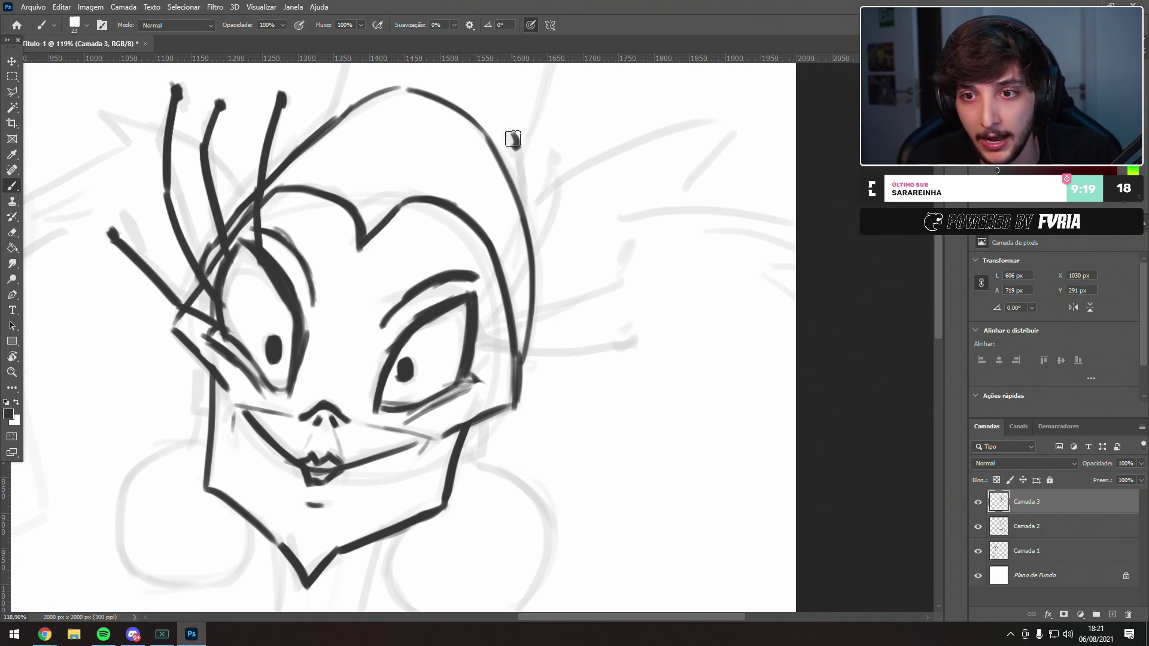
{"action": "mouse_move", "coordinate": [514, 141]}
{"action": "left_mouse_down"}
{"action": "mouse_move", "coordinate": [513, 244]}
{"action": "mouse_move", "coordinate": [477, 296]}
{"action": "left_mouse_up"}
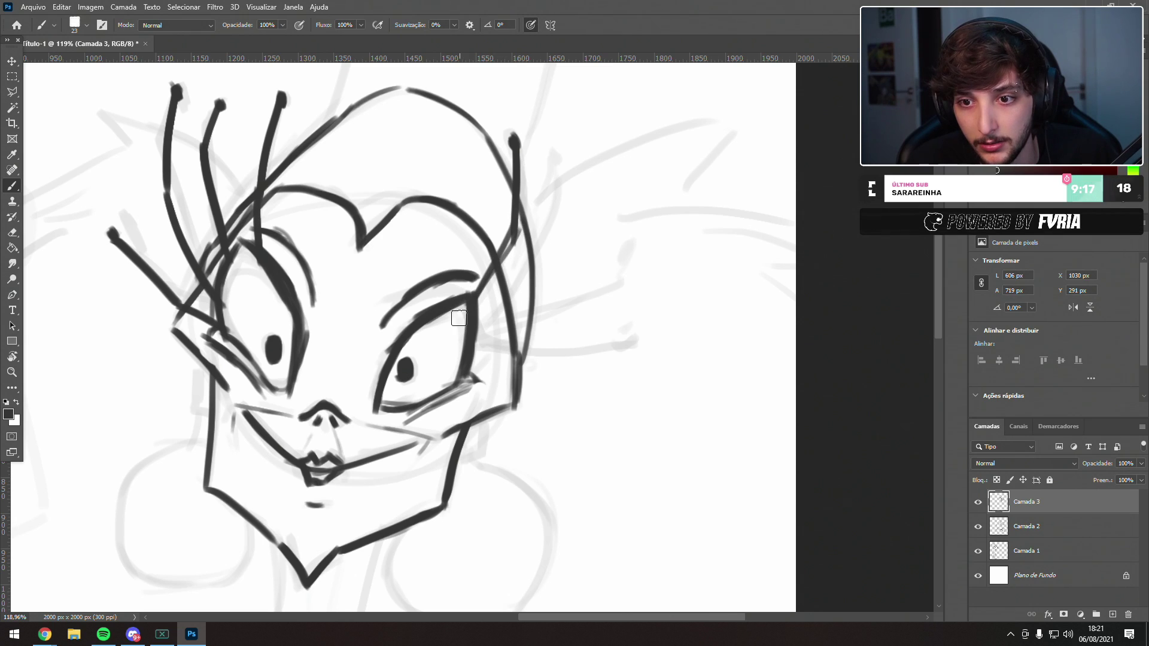
{"action": "left_click_drag", "start_coordinate": [546, 228], "coordinate": [464, 353]}
{"action": "left_click_drag", "start_coordinate": [551, 150], "coordinate": [547, 230]}
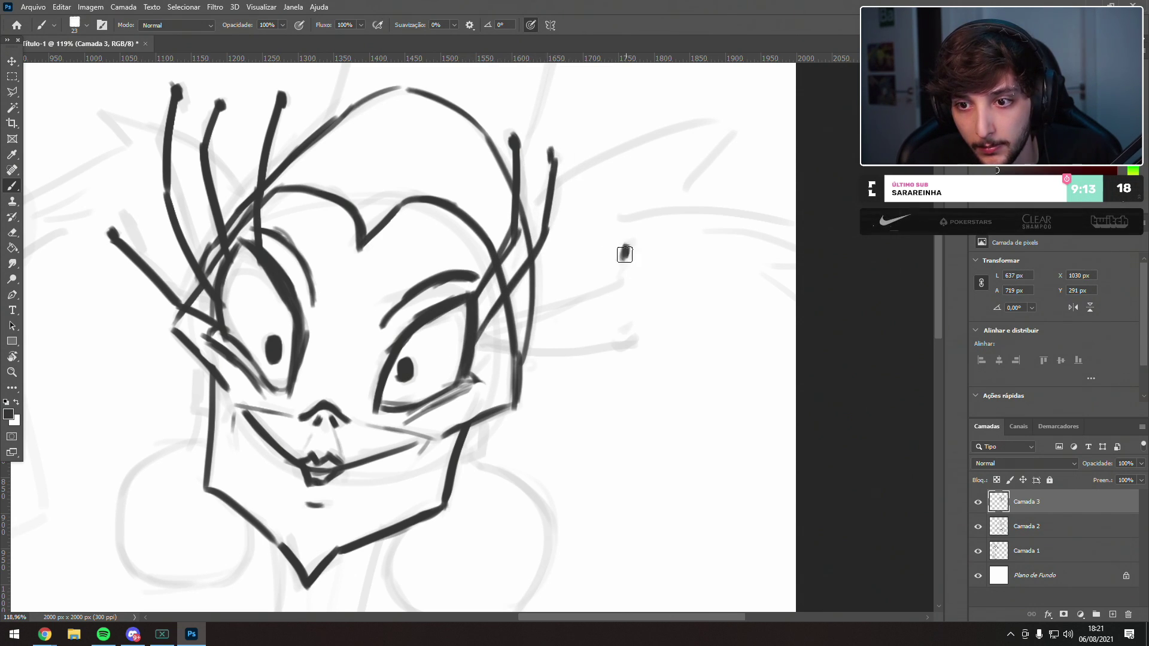
{"action": "mouse_move", "coordinate": [624, 254]}
{"action": "left_mouse_down"}
{"action": "mouse_move", "coordinate": [595, 294]}
{"action": "mouse_move", "coordinate": [479, 332]}
{"action": "left_mouse_up"}
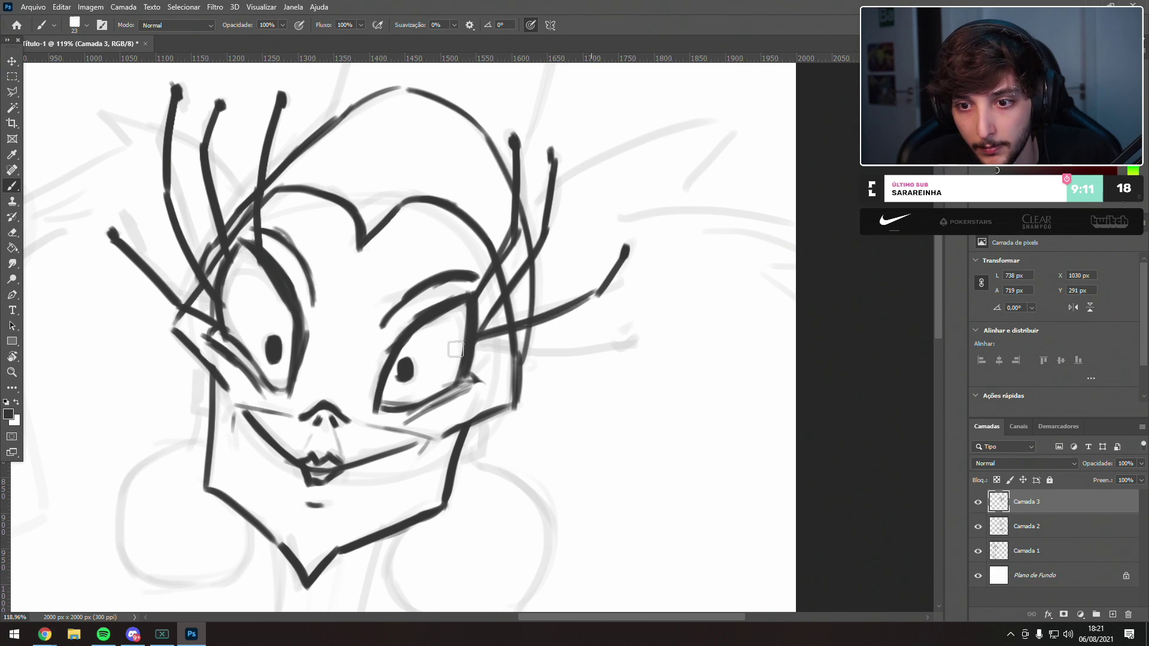
{"action": "left_click_drag", "start_coordinate": [636, 334], "coordinate": [484, 363]}
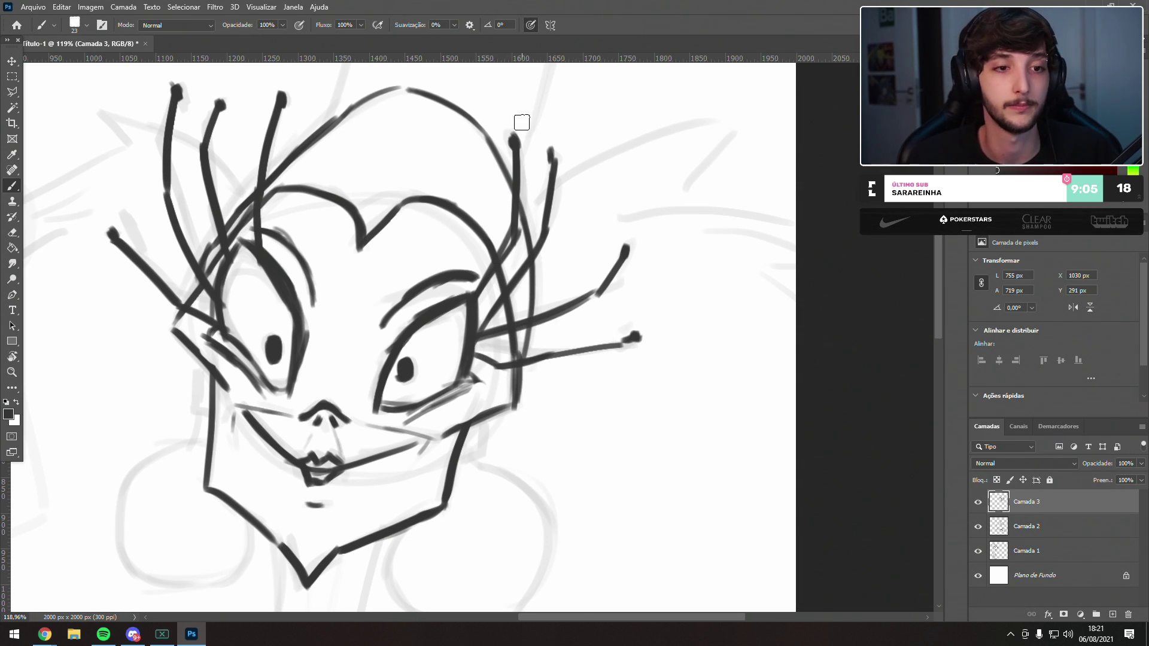
- Ink the small angular earlobes behind the jaw on both sides of the face
{"action": "mouse_move", "coordinate": [387, 247]}
{"action": "left_mouse_down"}
{"action": "mouse_move", "coordinate": [436, 205]}
{"action": "mouse_move", "coordinate": [524, 179]}
{"action": "mouse_move", "coordinate": [528, 143]}
{"action": "left_mouse_up"}
{"action": "left_click_drag", "start_coordinate": [489, 306], "coordinate": [562, 285]}
{"action": "left_click_drag", "start_coordinate": [414, 241], "coordinate": [421, 289]}
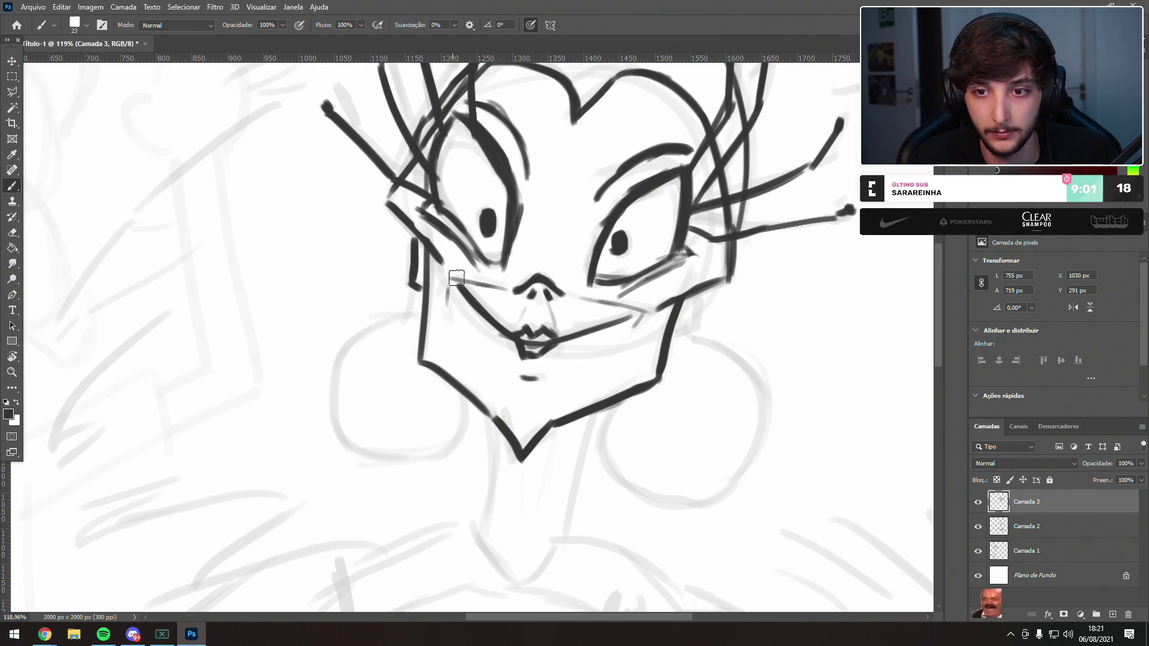
{"action": "mouse_move", "coordinate": [688, 303]}
{"action": "left_mouse_down"}
{"action": "mouse_move", "coordinate": [673, 332]}
{"action": "mouse_move", "coordinate": [685, 326]}
{"action": "left_mouse_up"}
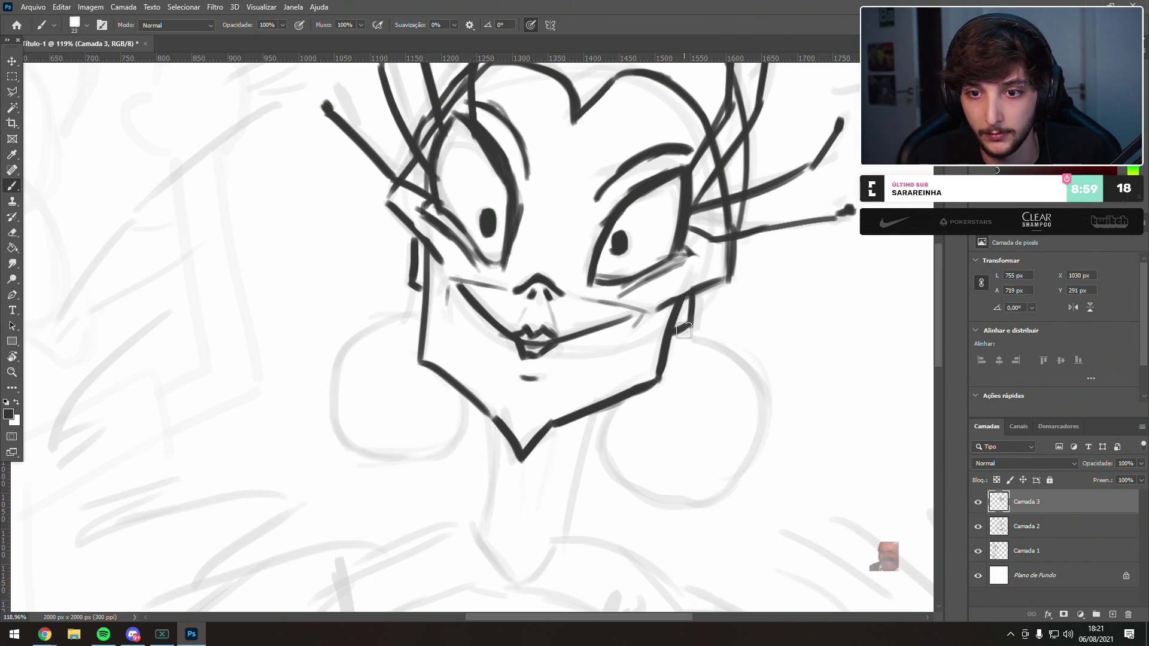
- Ink the large round earring under the left earlobe, tucked behind the jaw
{"action": "mouse_move", "coordinate": [419, 310]}
{"action": "left_mouse_down"}
{"action": "mouse_move", "coordinate": [359, 327]}
{"action": "mouse_move", "coordinate": [330, 383]}
{"action": "mouse_move", "coordinate": [344, 423]}
{"action": "left_mouse_up"}
{"action": "mouse_move", "coordinate": [465, 395]}
{"action": "left_mouse_down"}
{"action": "mouse_move", "coordinate": [401, 460]}
{"action": "mouse_move", "coordinate": [440, 439]}
{"action": "mouse_move", "coordinate": [425, 456]}
{"action": "mouse_move", "coordinate": [339, 422]}
{"action": "left_mouse_up"}
{"action": "key", "text": "ctrl+z"}
{"action": "mouse_move", "coordinate": [333, 382]}
{"action": "left_mouse_down"}
{"action": "mouse_move", "coordinate": [407, 457]}
{"action": "mouse_move", "coordinate": [389, 451]}
{"action": "mouse_move", "coordinate": [370, 438]}
{"action": "mouse_move", "coordinate": [460, 434]}
{"action": "mouse_move", "coordinate": [376, 449]}
{"action": "mouse_move", "coordinate": [418, 458]}
{"action": "left_mouse_up"}
{"action": "key", "text": "ctrl+z"}
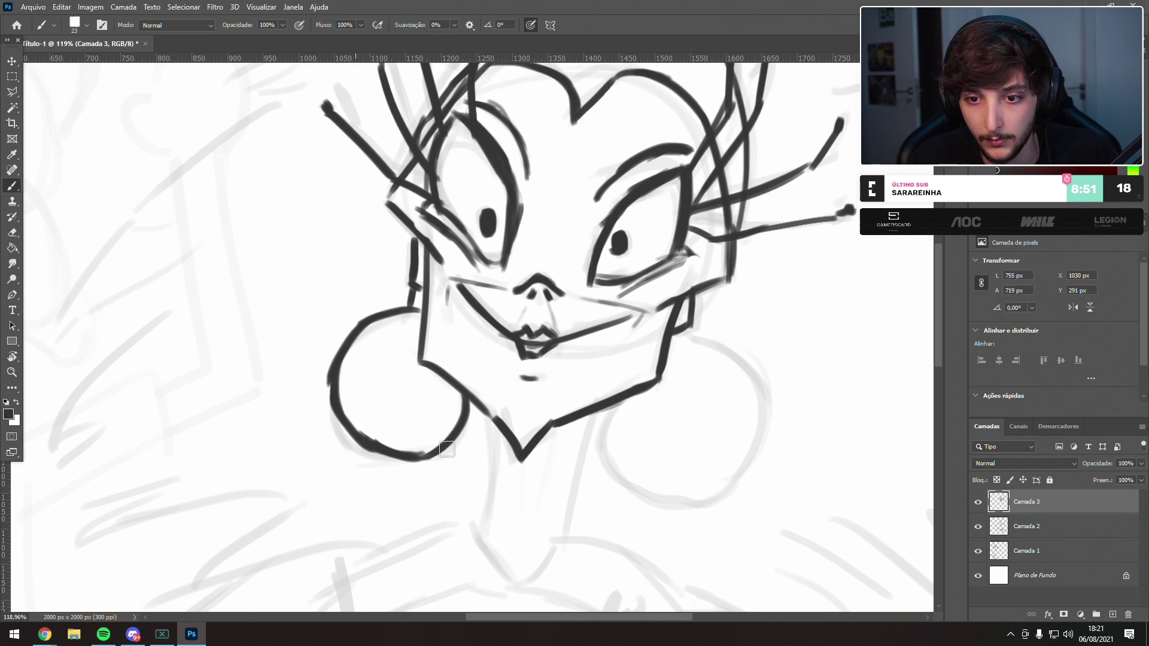
- Ink the large round earring under the right earlobe, slightly narrower than the sketched circle
{"action": "mouse_move", "coordinate": [608, 408]}
{"action": "left_mouse_down"}
{"action": "mouse_move", "coordinate": [628, 487]}
{"action": "mouse_move", "coordinate": [652, 497]}
{"action": "left_mouse_up"}
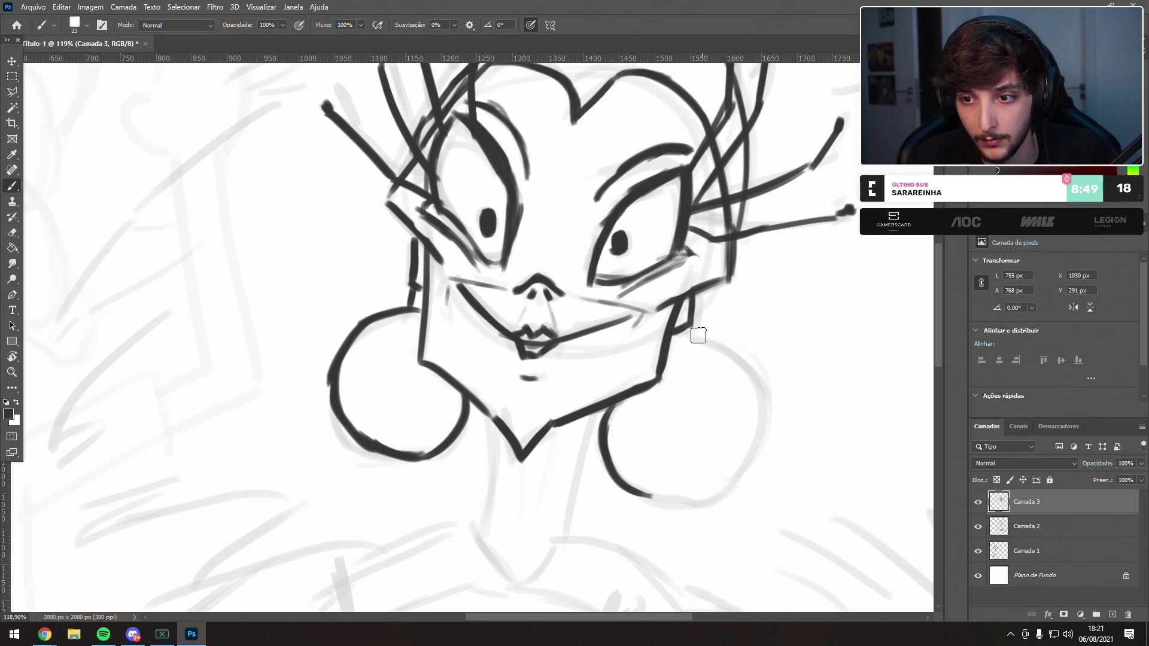
{"action": "mouse_move", "coordinate": [690, 327]}
{"action": "left_mouse_down"}
{"action": "mouse_move", "coordinate": [664, 350]}
{"action": "mouse_move", "coordinate": [714, 380]}
{"action": "mouse_move", "coordinate": [738, 419]}
{"action": "mouse_move", "coordinate": [715, 427]}
{"action": "mouse_move", "coordinate": [731, 459]}
{"action": "left_mouse_up"}
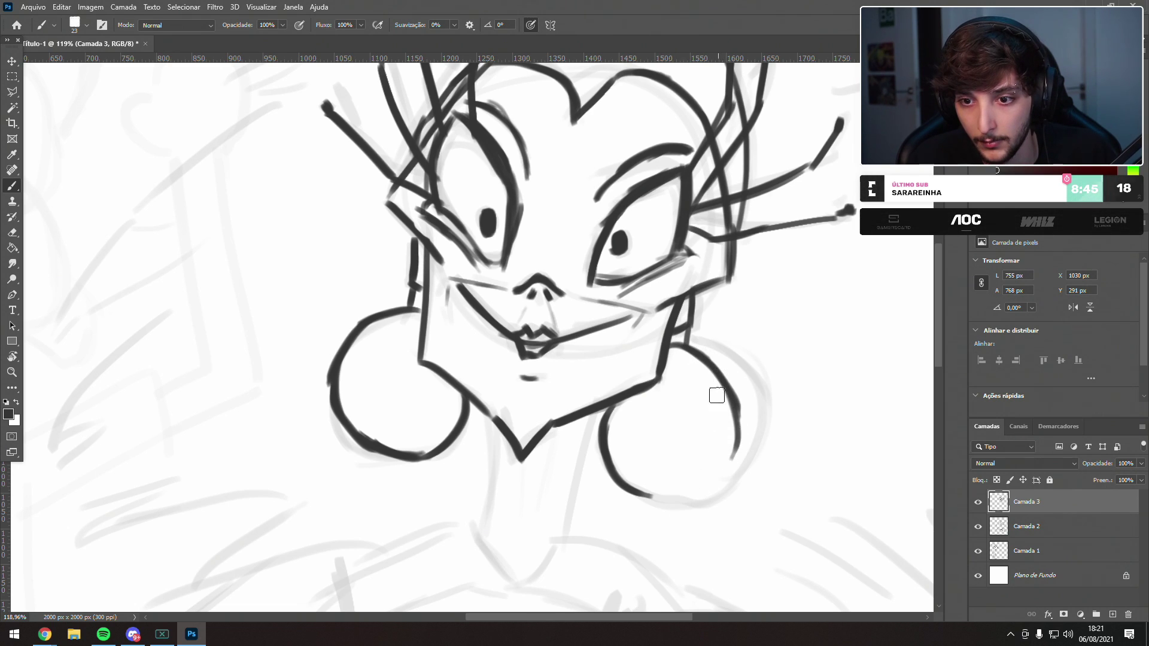
{"action": "key", "text": "ctrl+z"}
{"action": "key", "text": "ctrl+z"}
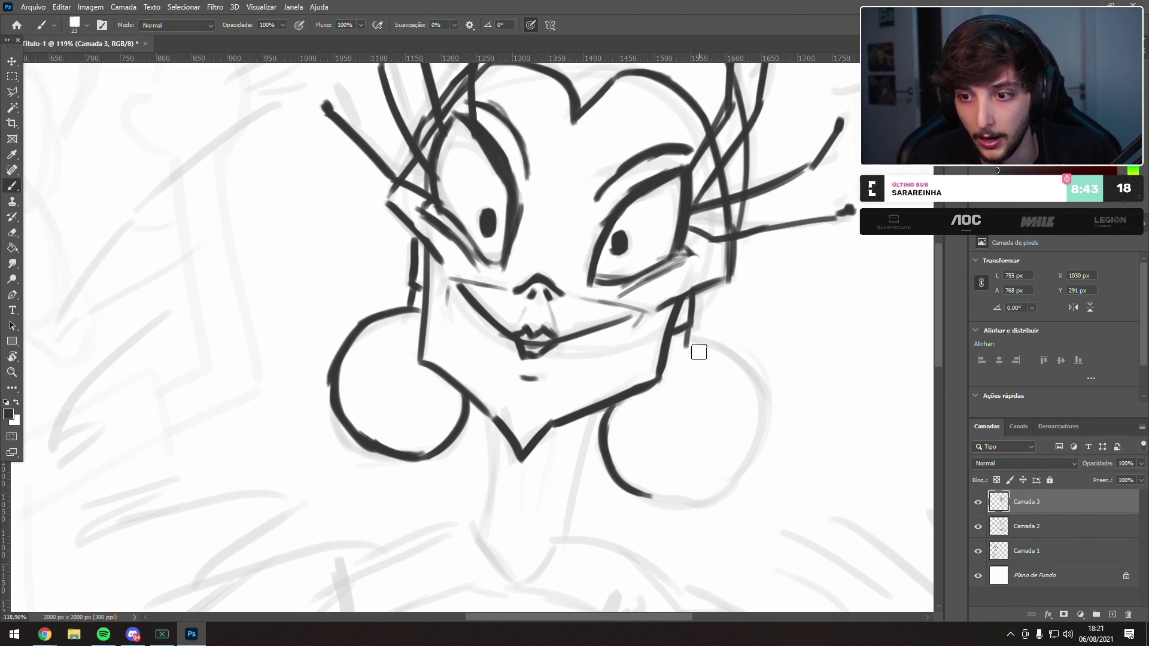
{"action": "mouse_move", "coordinate": [687, 346]}
{"action": "left_mouse_down"}
{"action": "mouse_move", "coordinate": [726, 359]}
{"action": "mouse_move", "coordinate": [743, 385]}
{"action": "mouse_move", "coordinate": [709, 490]}
{"action": "left_mouse_up"}
{"action": "key", "text": "ctrl+z"}
{"action": "mouse_move", "coordinate": [751, 416]}
{"action": "left_mouse_down"}
{"action": "mouse_move", "coordinate": [719, 487]}
{"action": "mouse_move", "coordinate": [658, 489]}
{"action": "mouse_move", "coordinate": [745, 476]}
{"action": "left_mouse_up"}
{"action": "key", "text": "ctrl+z"}
{"action": "key", "text": "ctrl+z"}
{"action": "key", "text": "ctrl+z"}
{"action": "mouse_move", "coordinate": [646, 496]}
{"action": "left_mouse_down"}
{"action": "mouse_move", "coordinate": [743, 457]}
{"action": "mouse_move", "coordinate": [649, 508]}
{"action": "mouse_move", "coordinate": [671, 504]}
{"action": "left_mouse_up"}
{"action": "key", "text": "ctrl+z"}
- Extend the smile line up to the mouth corners on both cheeks
{"action": "mouse_move", "coordinate": [521, 265]}
{"action": "left_mouse_down"}
{"action": "mouse_move", "coordinate": [545, 227]}
{"action": "mouse_move", "coordinate": [502, 259]}
{"action": "left_mouse_up"}
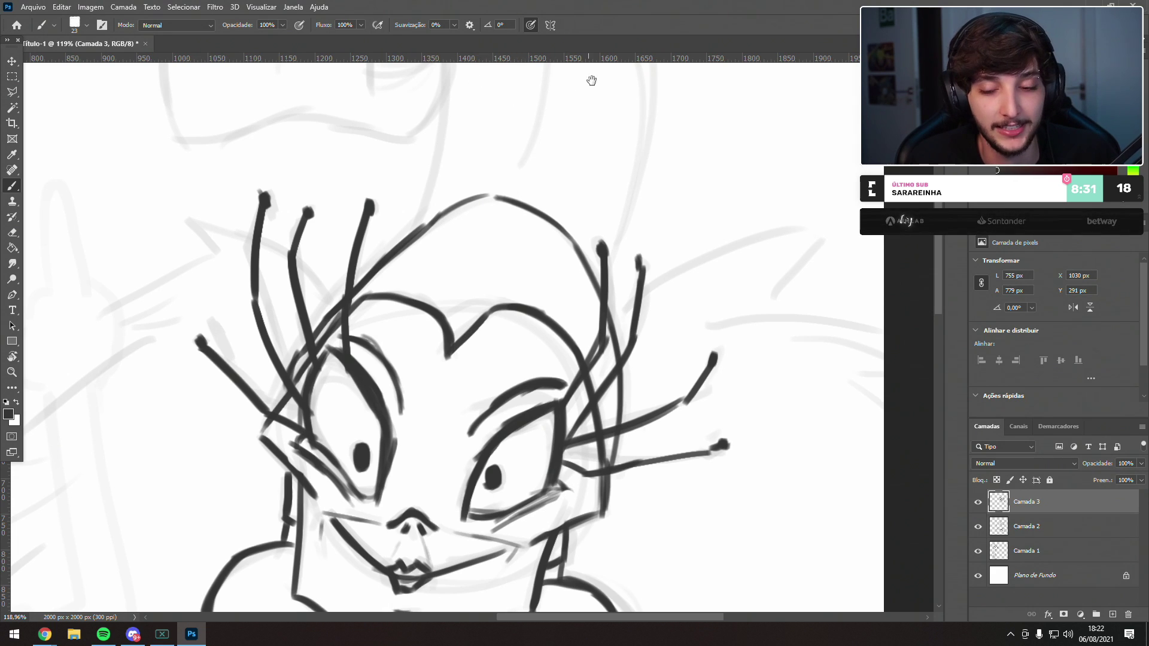
{"action": "left_click_drag", "start_coordinate": [484, 410], "coordinate": [485, 348]}
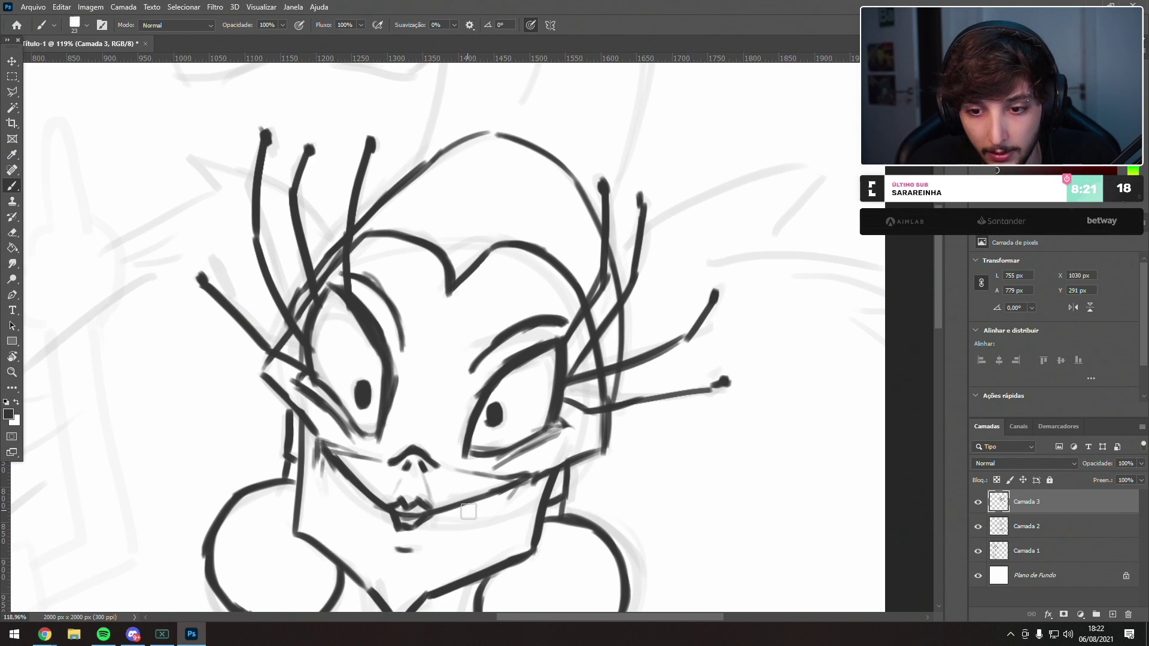
{"action": "mouse_move", "coordinate": [475, 452]}
{"action": "left_mouse_down"}
{"action": "mouse_move", "coordinate": [532, 310]}
{"action": "mouse_move", "coordinate": [474, 321]}
{"action": "left_mouse_up"}
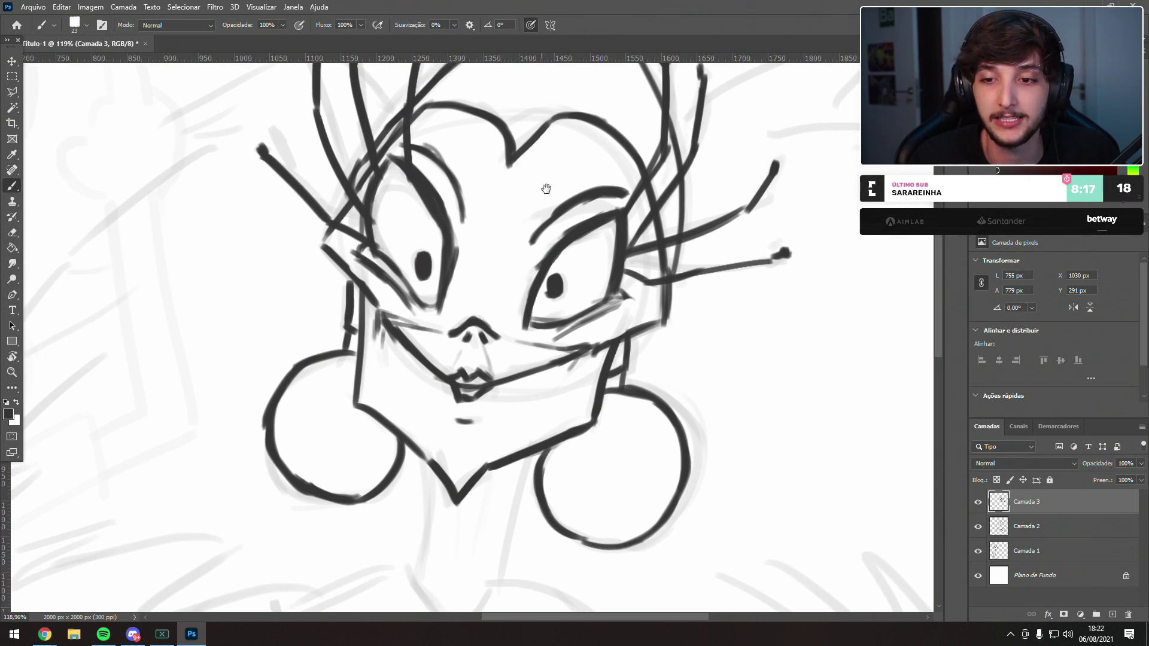
{"action": "left_click_drag", "start_coordinate": [506, 206], "coordinate": [503, 221]}
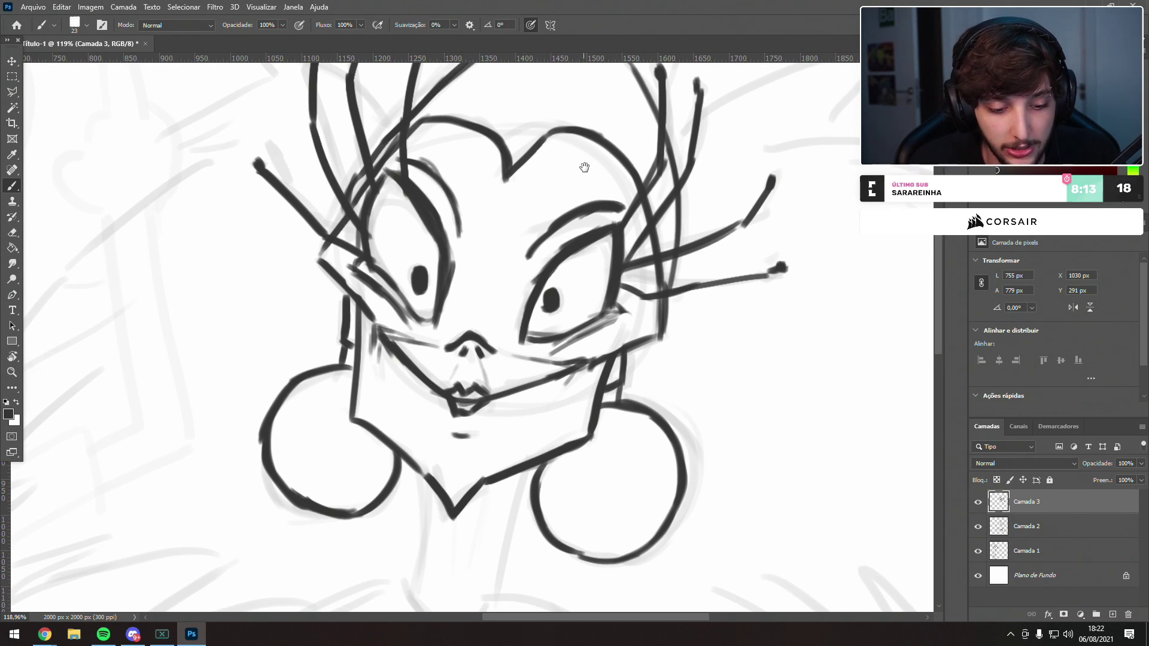
- Ink the folded tip of the plume above the head, with a curved inner line rising to the canvas edge
{"action": "left_click_drag", "start_coordinate": [463, 242], "coordinate": [426, 382]}
{"action": "left_click_drag", "start_coordinate": [532, 215], "coordinate": [469, 477]}
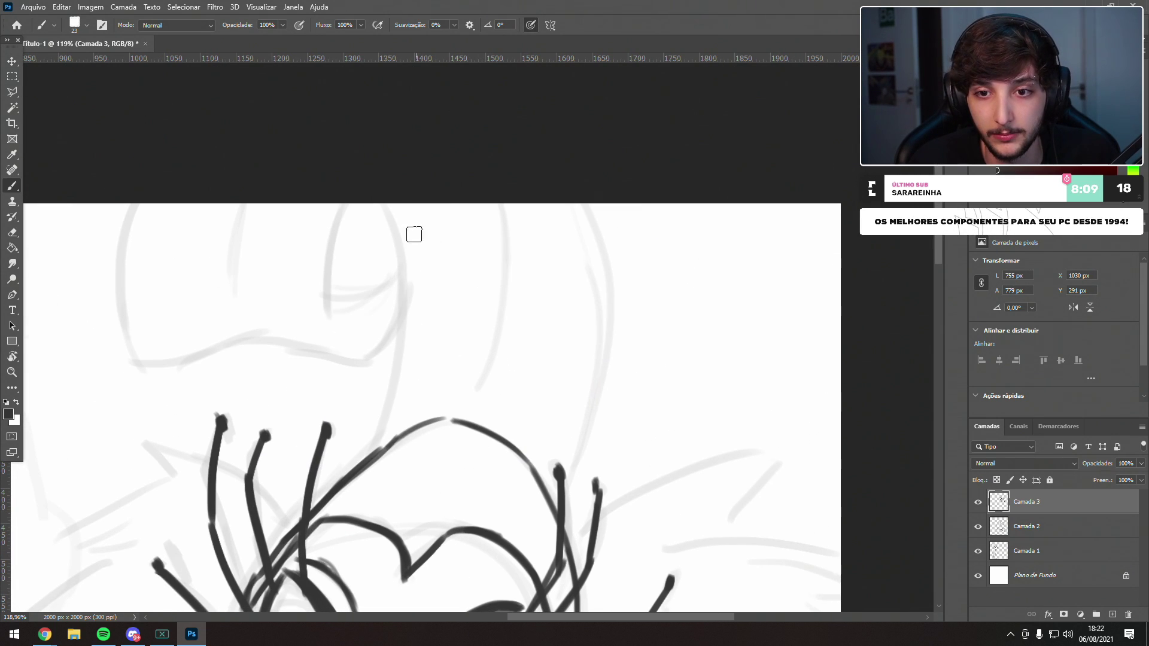
{"action": "left_click_drag", "start_coordinate": [402, 264], "coordinate": [359, 309]}
{"action": "key", "text": "ctrl+z"}
{"action": "mouse_move", "coordinate": [403, 264]}
{"action": "left_mouse_down"}
{"action": "mouse_move", "coordinate": [379, 288]}
{"action": "mouse_move", "coordinate": [324, 296]}
{"action": "left_mouse_up"}
{"action": "mouse_move", "coordinate": [353, 202]}
{"action": "left_mouse_down"}
{"action": "mouse_move", "coordinate": [328, 257]}
{"action": "mouse_move", "coordinate": [328, 313]}
{"action": "left_mouse_up"}
{"action": "left_click_drag", "start_coordinate": [407, 265], "coordinate": [394, 325]}
{"action": "key", "text": "ctrl+z"}
- Ink the plume's wavy lower edge, its inner crease line and its left side up to the canvas edge
{"action": "mouse_move", "coordinate": [409, 265]}
{"action": "left_mouse_down"}
{"action": "mouse_move", "coordinate": [381, 360]}
{"action": "mouse_move", "coordinate": [345, 359]}
{"action": "mouse_move", "coordinate": [355, 366]}
{"action": "mouse_move", "coordinate": [257, 343]}
{"action": "mouse_move", "coordinate": [218, 346]}
{"action": "mouse_move", "coordinate": [206, 363]}
{"action": "left_mouse_up"}
{"action": "key", "text": "ctrl+z"}
{"action": "key", "text": "ctrl+z"}
{"action": "key", "text": "ctrl+z"}
{"action": "left_click_drag", "start_coordinate": [249, 328], "coordinate": [141, 362]}
{"action": "left_click_drag", "start_coordinate": [244, 205], "coordinate": [248, 297]}
{"action": "key", "text": "ctrl+z"}
{"action": "left_click_drag", "start_coordinate": [129, 264], "coordinate": [139, 343]}
{"action": "key", "text": "ctrl+z"}
{"action": "left_click_drag", "start_coordinate": [138, 204], "coordinate": [146, 357]}
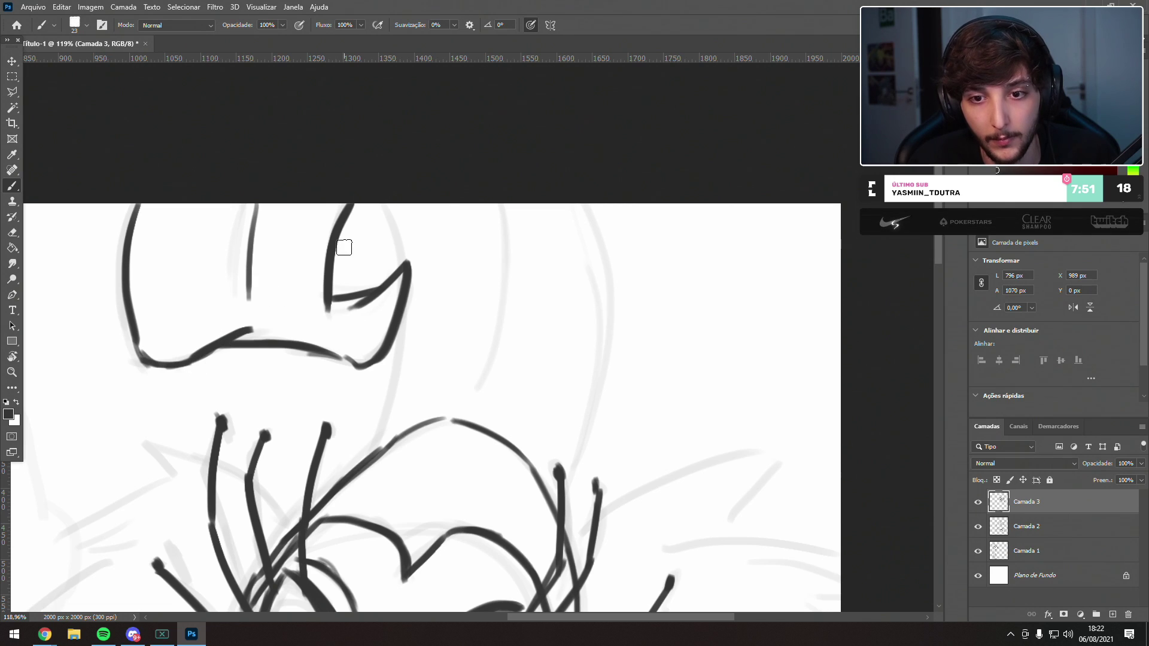
- Ink the short edge above the plume's folded point and the plume's left side down to the top of the head
{"action": "left_click_drag", "start_coordinate": [379, 204], "coordinate": [397, 265]}
{"action": "left_click_drag", "start_coordinate": [402, 330], "coordinate": [368, 467]}
{"action": "key", "text": "ctrl+z"}
- Ink the plume's inner crease line and its long right edge, curving from the canvas edge down to the head
{"action": "left_click_drag", "start_coordinate": [501, 204], "coordinate": [488, 350]}
{"action": "key", "text": "ctrl+z"}
{"action": "left_click_drag", "start_coordinate": [501, 204], "coordinate": [486, 356]}
{"action": "key", "text": "ctrl+z"}
{"action": "mouse_move", "coordinate": [498, 203]}
{"action": "left_mouse_down"}
{"action": "mouse_move", "coordinate": [506, 301]}
{"action": "mouse_move", "coordinate": [490, 364]}
{"action": "left_mouse_up"}
{"action": "key", "text": "ctrl+z"}
{"action": "key", "text": "ctrl+z"}
{"action": "mouse_move", "coordinate": [585, 202]}
{"action": "left_mouse_down"}
{"action": "mouse_move", "coordinate": [603, 444]}
{"action": "mouse_move", "coordinate": [595, 303]}
{"action": "mouse_move", "coordinate": [565, 465]}
{"action": "mouse_move", "coordinate": [547, 499]}
{"action": "left_mouse_up"}
{"action": "key", "text": "ctrl+z"}
{"action": "key", "text": "ctrl+z"}
- Ink both sides of the slender neck below the jaw and add the thin crease lines inside it
{"action": "mouse_move", "coordinate": [442, 414]}
{"action": "left_mouse_down"}
{"action": "mouse_move", "coordinate": [438, 277]}
{"action": "mouse_move", "coordinate": [402, 236]}
{"action": "left_mouse_up"}
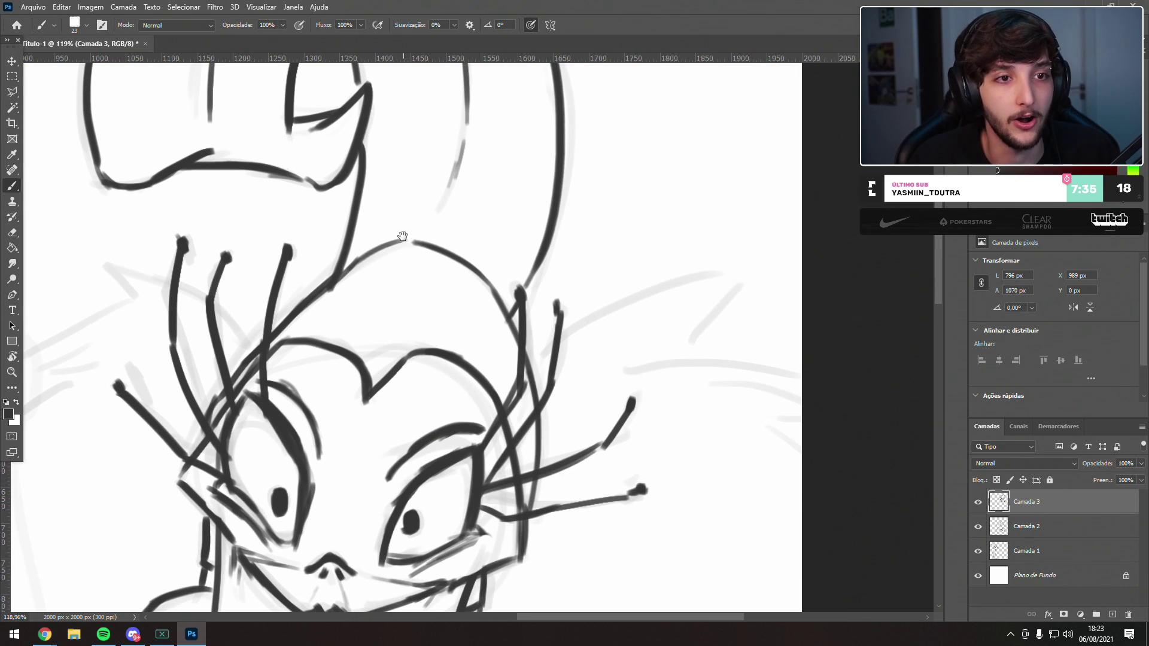
{"action": "left_click_drag", "start_coordinate": [236, 561], "coordinate": [383, 306]}
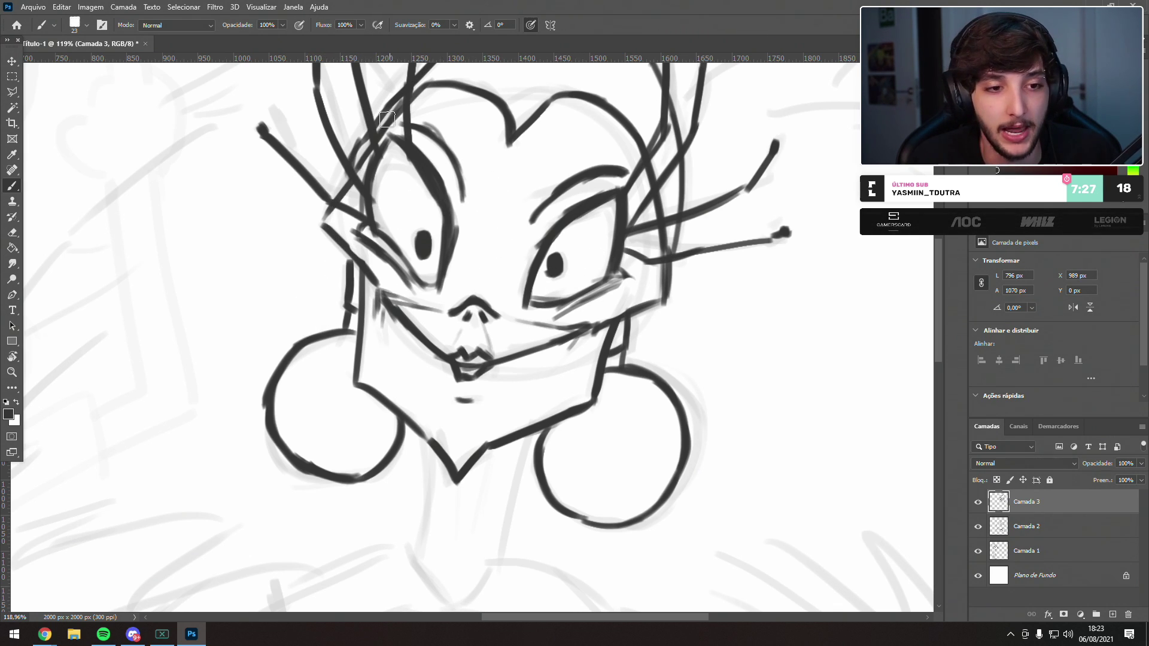
{"action": "left_click_drag", "start_coordinate": [490, 289], "coordinate": [426, 122]}
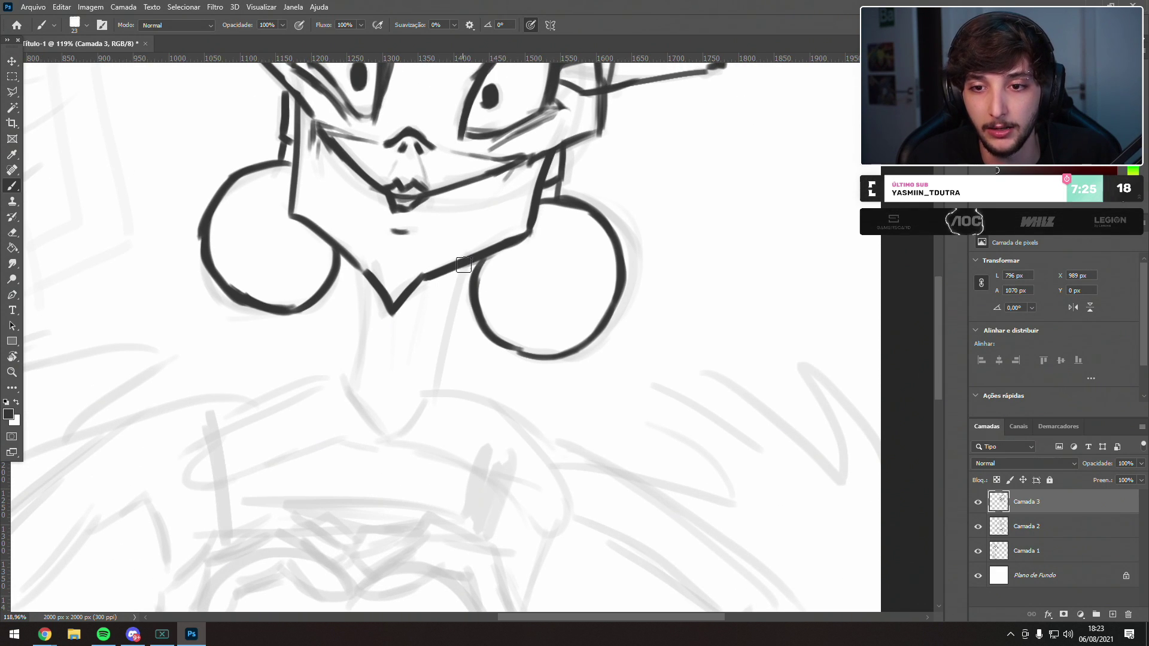
{"action": "left_click_drag", "start_coordinate": [459, 270], "coordinate": [427, 388]}
{"action": "key", "text": "ctrl+z"}
{"action": "left_click_drag", "start_coordinate": [462, 262], "coordinate": [425, 391]}
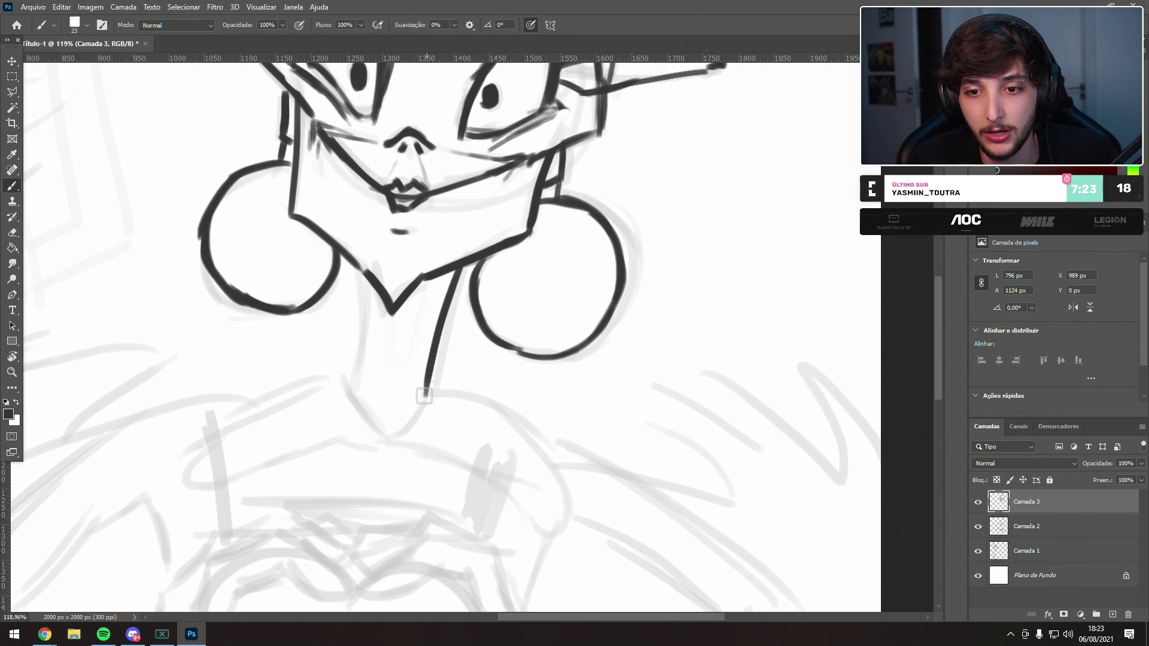
{"action": "left_click_drag", "start_coordinate": [358, 264], "coordinate": [357, 386]}
{"action": "key", "text": "ctrl+z"}
{"action": "left_click_drag", "start_coordinate": [360, 268], "coordinate": [350, 395]}
{"action": "left_click_drag", "start_coordinate": [427, 278], "coordinate": [415, 347]}
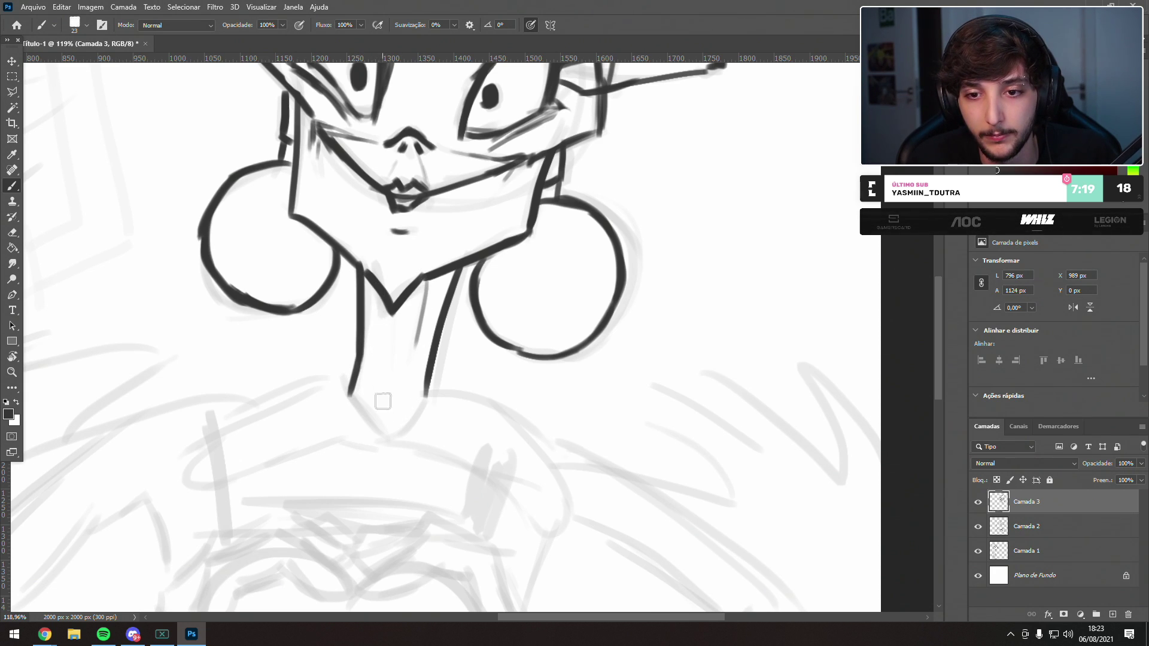
- Ink the V at the base of the neck and the right half of the collar, tapering to a rounded tip
{"action": "left_click_drag", "start_coordinate": [426, 391], "coordinate": [393, 435]}
{"action": "key", "text": "ctrl+z"}
{"action": "left_click_drag", "start_coordinate": [426, 391], "coordinate": [394, 435]}
{"action": "mouse_move", "coordinate": [350, 392]}
{"action": "left_mouse_down"}
{"action": "mouse_move", "coordinate": [391, 443]}
{"action": "mouse_move", "coordinate": [490, 397]}
{"action": "mouse_move", "coordinate": [553, 483]}
{"action": "left_mouse_up"}
{"action": "key", "text": "ctrl+z"}
{"action": "mouse_move", "coordinate": [491, 396]}
{"action": "left_mouse_down"}
{"action": "mouse_move", "coordinate": [577, 524]}
{"action": "mouse_move", "coordinate": [524, 503]}
{"action": "mouse_move", "coordinate": [565, 531]}
{"action": "mouse_move", "coordinate": [581, 525]}
{"action": "left_mouse_up"}
{"action": "key", "text": "ctrl+z"}
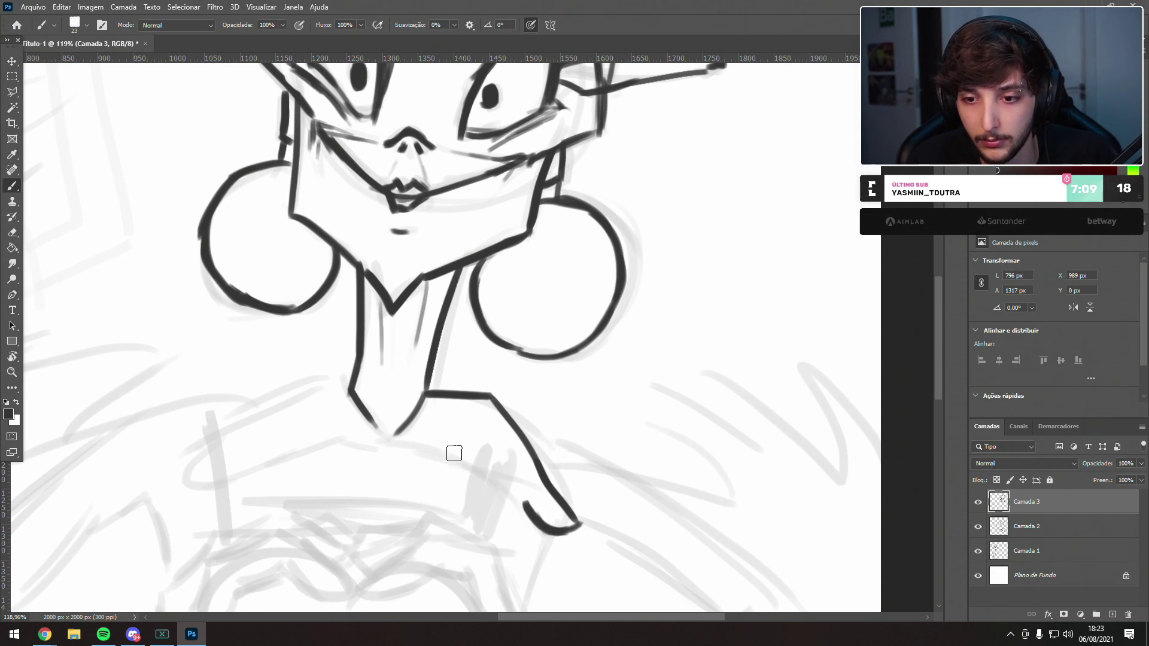
{"action": "left_click_drag", "start_coordinate": [401, 444], "coordinate": [505, 484]}
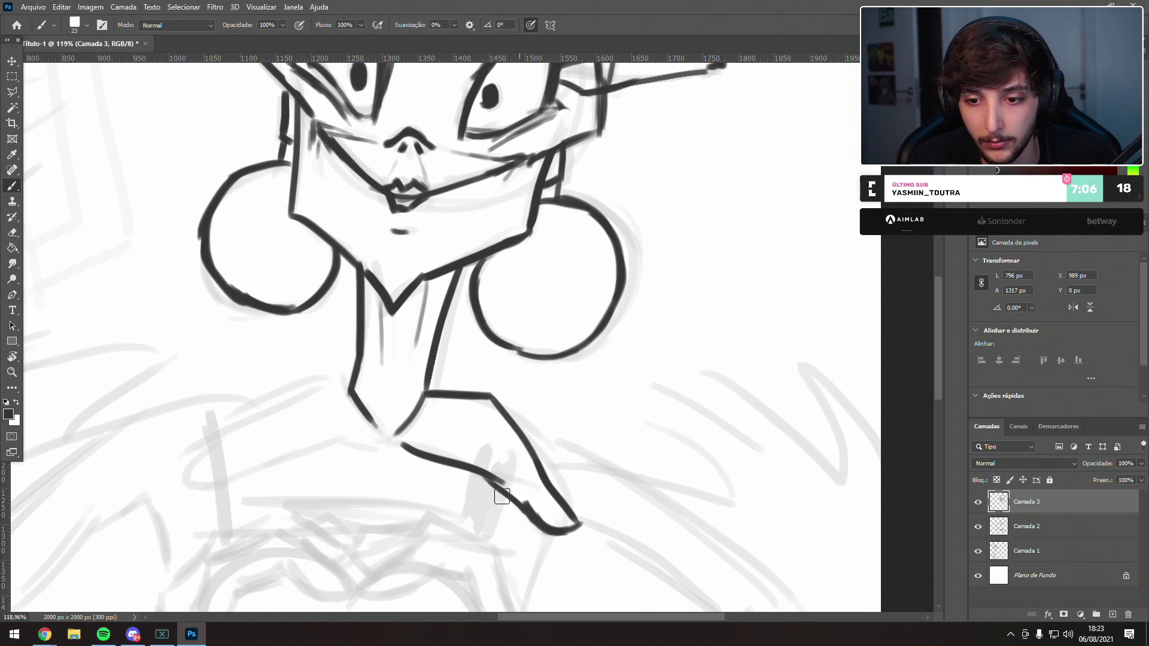
- Ink the left half of the collar, sloping down from the neck to a blunt tip and back to the centre
{"action": "mouse_move", "coordinate": [332, 369]}
{"action": "left_mouse_down"}
{"action": "mouse_move", "coordinate": [194, 436]}
{"action": "mouse_move", "coordinate": [200, 472]}
{"action": "mouse_move", "coordinate": [207, 461]}
{"action": "mouse_move", "coordinate": [206, 477]}
{"action": "mouse_move", "coordinate": [240, 480]}
{"action": "mouse_move", "coordinate": [335, 435]}
{"action": "mouse_move", "coordinate": [423, 456]}
{"action": "mouse_move", "coordinate": [472, 321]}
{"action": "mouse_move", "coordinate": [551, 236]}
{"action": "mouse_move", "coordinate": [535, 199]}
{"action": "left_mouse_up"}
{"action": "key", "text": "ctrl+z"}
{"action": "key", "text": "ctrl+z"}
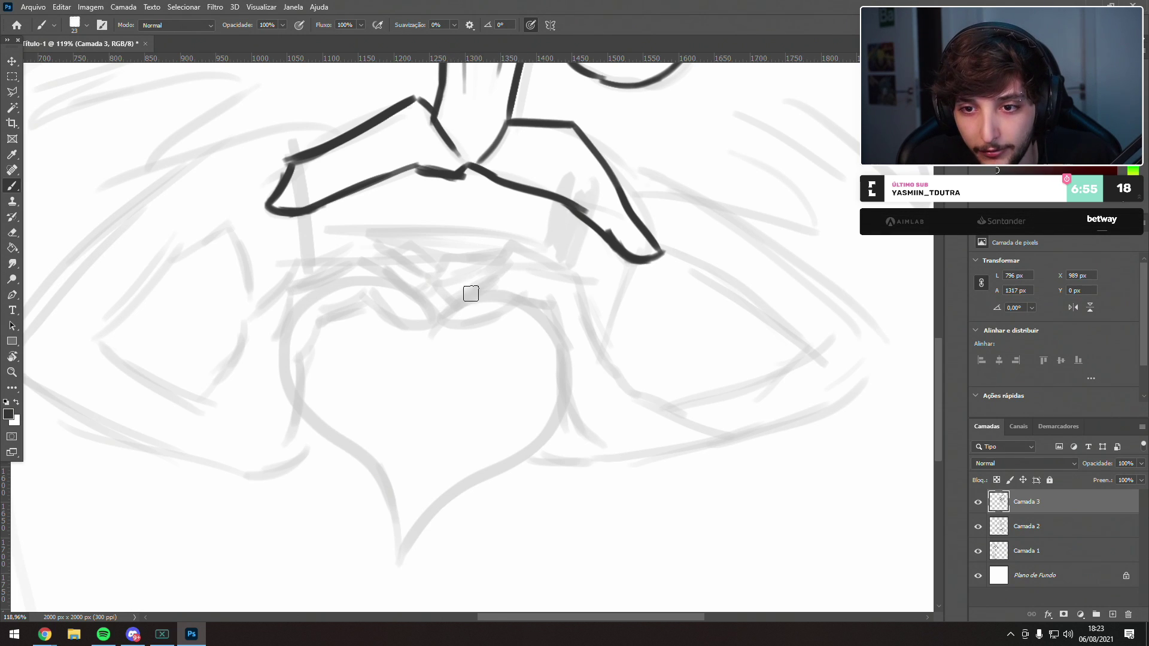
- Ink the right hand's lowest finger and the hand's outer and inner edges down toward the wrist
{"action": "mouse_move", "coordinate": [508, 263]}
{"action": "left_mouse_down"}
{"action": "mouse_move", "coordinate": [443, 321]}
{"action": "mouse_move", "coordinate": [565, 272]}
{"action": "mouse_move", "coordinate": [586, 275]}
{"action": "left_mouse_up"}
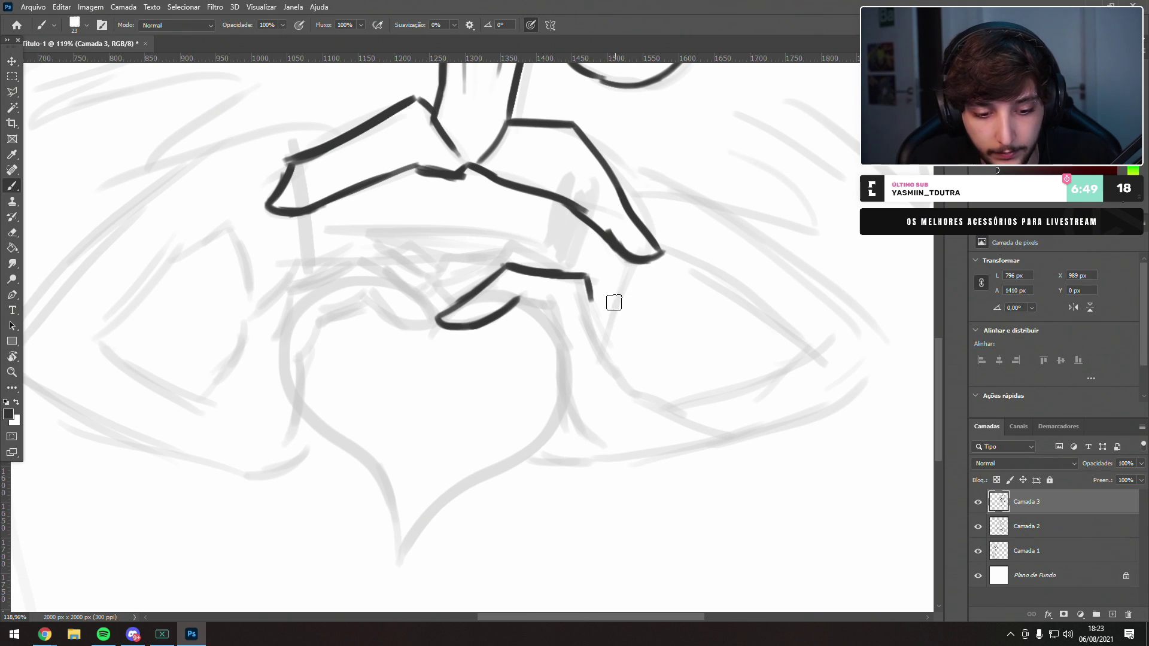
{"action": "left_click_drag", "start_coordinate": [589, 280], "coordinate": [596, 315]}
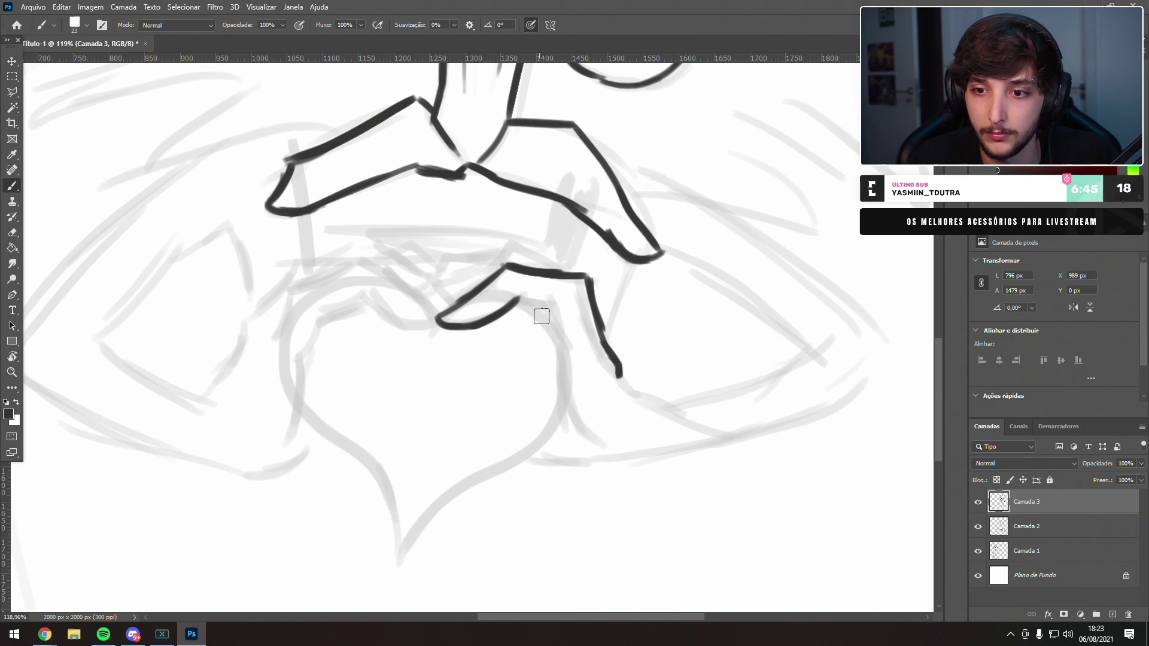
{"action": "left_click_drag", "start_coordinate": [557, 332], "coordinate": [562, 389]}
{"action": "key", "text": "ctrl+z"}
{"action": "key", "text": "ctrl+z"}
{"action": "mouse_move", "coordinate": [551, 320]}
{"action": "left_mouse_down"}
{"action": "mouse_move", "coordinate": [581, 428]}
{"action": "mouse_move", "coordinate": [599, 443]}
{"action": "left_mouse_up"}
{"action": "key", "text": "ctrl+z"}
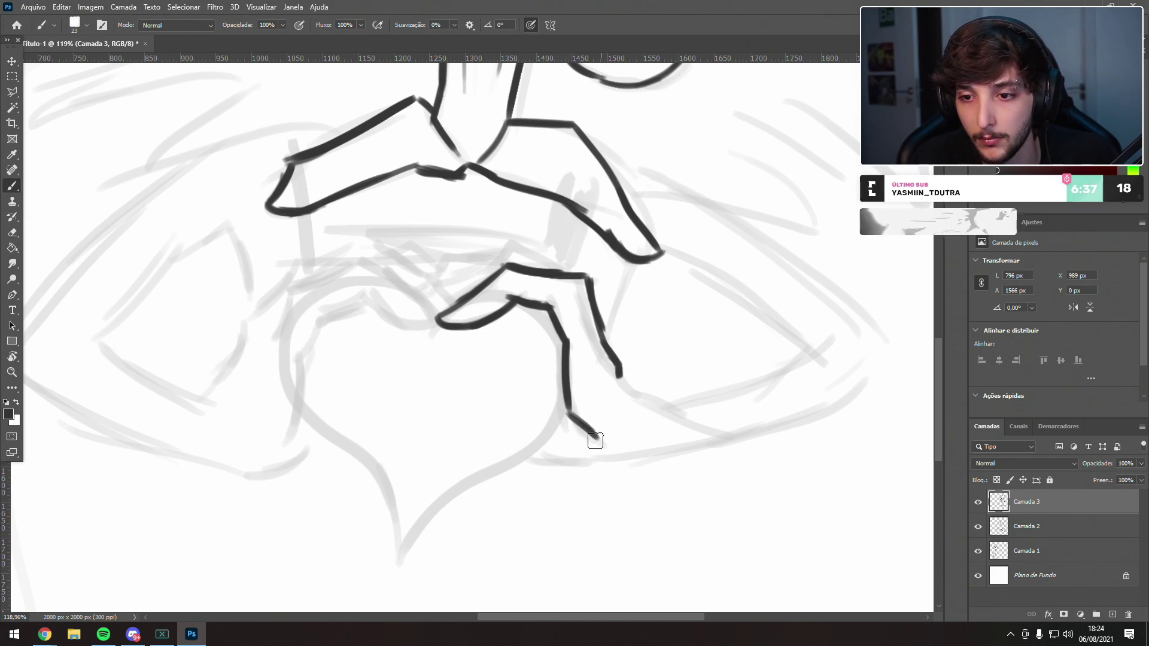
- Ink the heel of the right hand, the start of the thumb's lower edge and the first part of the forearm
{"action": "key", "text": "ctrl+z"}
{"action": "mouse_move", "coordinate": [567, 408]}
{"action": "left_mouse_down"}
{"action": "mouse_move", "coordinate": [631, 464]}
{"action": "mouse_move", "coordinate": [724, 436]}
{"action": "left_mouse_up"}
{"action": "key", "text": "ctrl+z"}
{"action": "left_click_drag", "start_coordinate": [616, 372], "coordinate": [699, 419]}
{"action": "key", "text": "ctrl+z"}
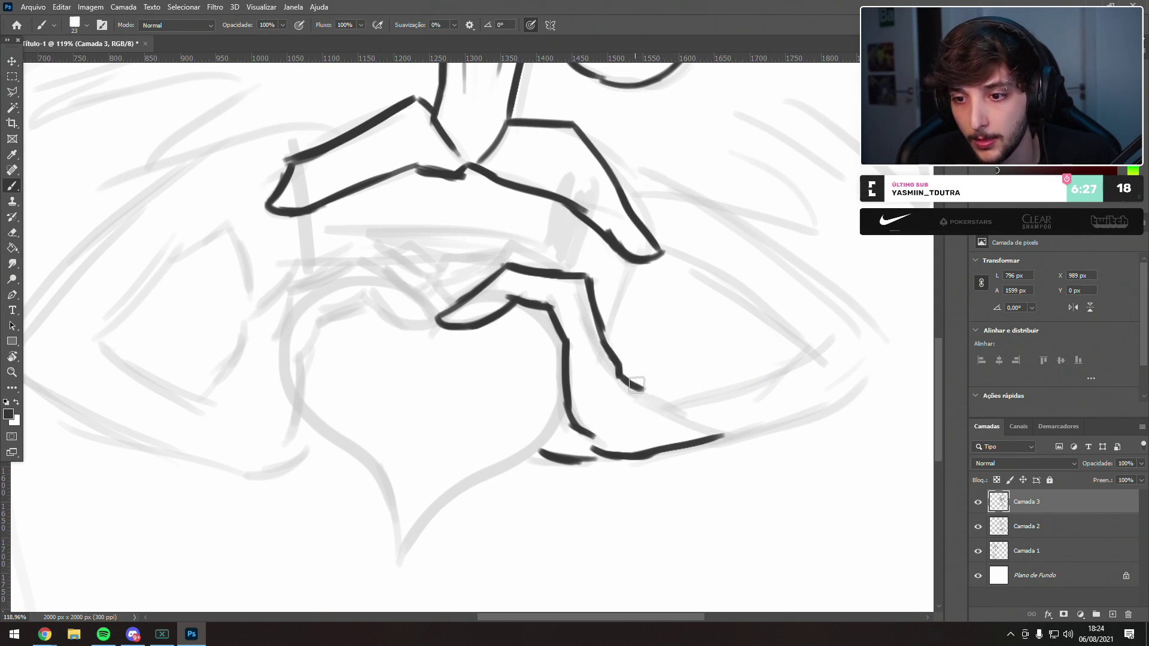
- Ink the right forearm's upper and lower edges out to the pointed elbow, with a small crease mark at the wrist
{"action": "mouse_move", "coordinate": [804, 346]}
{"action": "left_mouse_down"}
{"action": "mouse_move", "coordinate": [713, 374]}
{"action": "mouse_move", "coordinate": [640, 417]}
{"action": "left_mouse_up"}
{"action": "mouse_move", "coordinate": [700, 391]}
{"action": "left_mouse_down"}
{"action": "mouse_move", "coordinate": [623, 422]}
{"action": "mouse_move", "coordinate": [705, 404]}
{"action": "mouse_move", "coordinate": [728, 384]}
{"action": "left_mouse_up"}
{"action": "key", "text": "ctrl+z"}
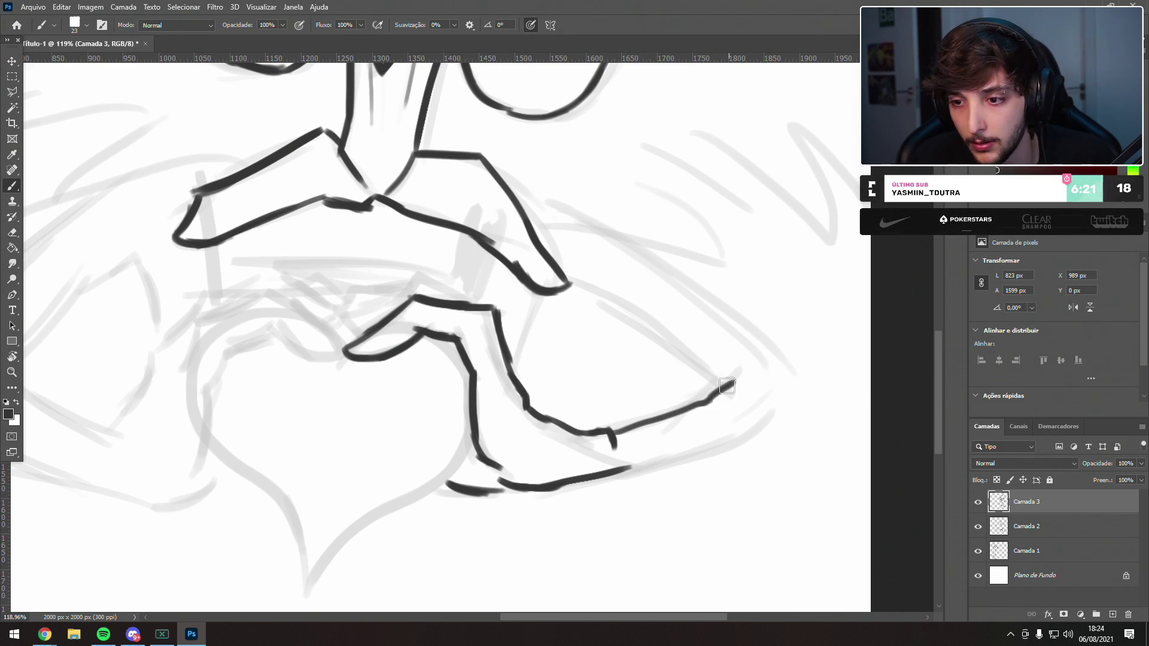
{"action": "mouse_move", "coordinate": [671, 451]}
{"action": "left_mouse_down"}
{"action": "mouse_move", "coordinate": [765, 405]}
{"action": "mouse_move", "coordinate": [758, 414]}
{"action": "left_mouse_up"}
{"action": "key", "text": "ctrl+z"}
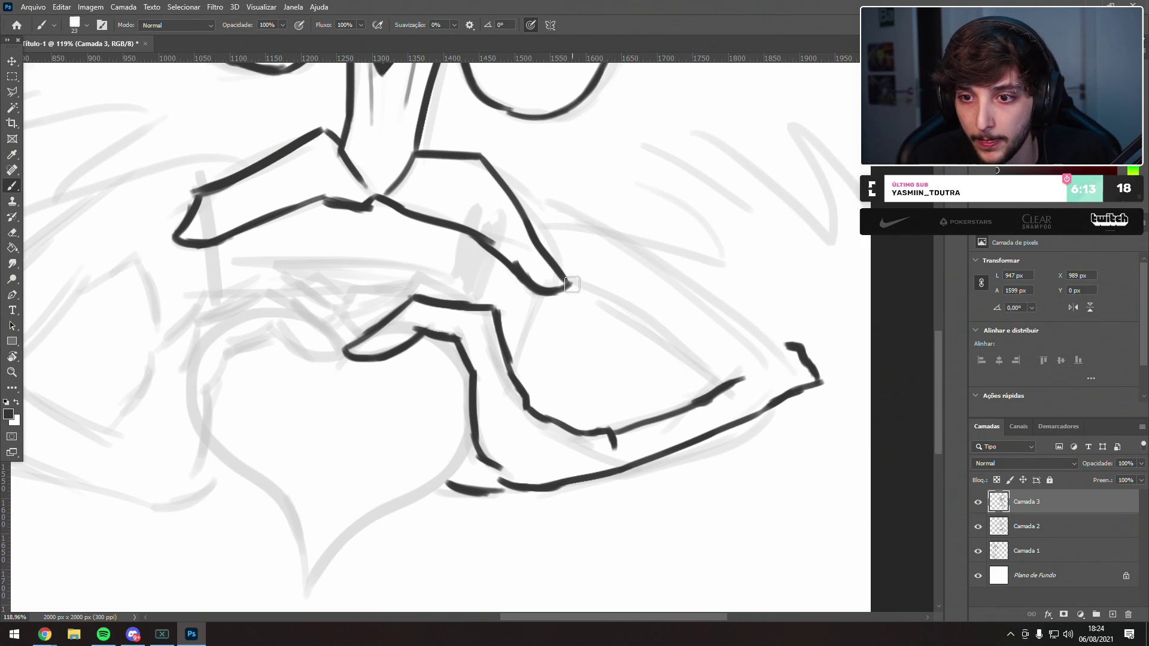
- Ink the inner and outer edges of the right upper arm between the collar tip and the elbow
{"action": "left_click_drag", "start_coordinate": [573, 280], "coordinate": [721, 361]}
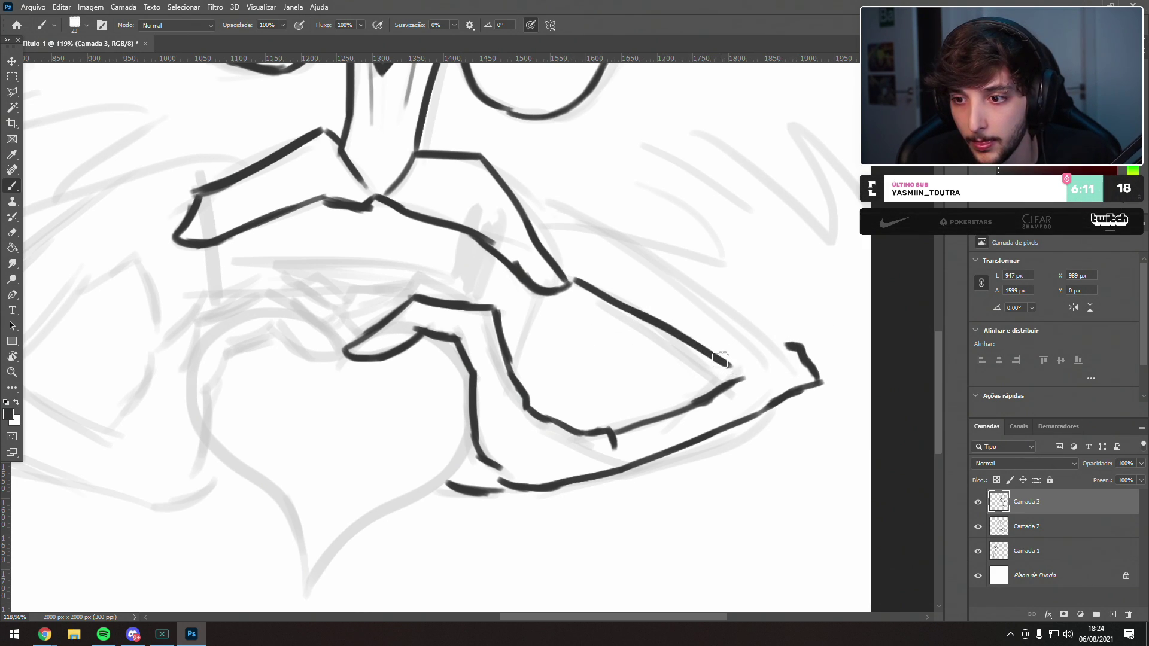
{"action": "left_click_drag", "start_coordinate": [620, 241], "coordinate": [739, 306]}
{"action": "key", "text": "ctrl+z"}
{"action": "left_click_drag", "start_coordinate": [622, 249], "coordinate": [797, 345]}
{"action": "key", "text": "ctrl+z"}
{"action": "key", "text": "ctrl+z"}
- Ink the right hand's two remaining fingers, stacked above the lowest finger
{"action": "left_click_drag", "start_coordinate": [465, 302], "coordinate": [561, 259]}
{"action": "key", "text": "ctrl+z"}
{"action": "key", "text": "ctrl+z"}
{"action": "key", "text": "ctrl+z"}
{"action": "left_click_drag", "start_coordinate": [561, 263], "coordinate": [509, 228]}
{"action": "key", "text": "ctrl+z"}
{"action": "key", "text": "ctrl+z"}
{"action": "key", "text": "ctrl+shift+z"}
{"action": "mouse_move", "coordinate": [566, 263]}
{"action": "left_mouse_down"}
{"action": "mouse_move", "coordinate": [509, 241]}
{"action": "mouse_move", "coordinate": [440, 274]}
{"action": "left_mouse_up"}
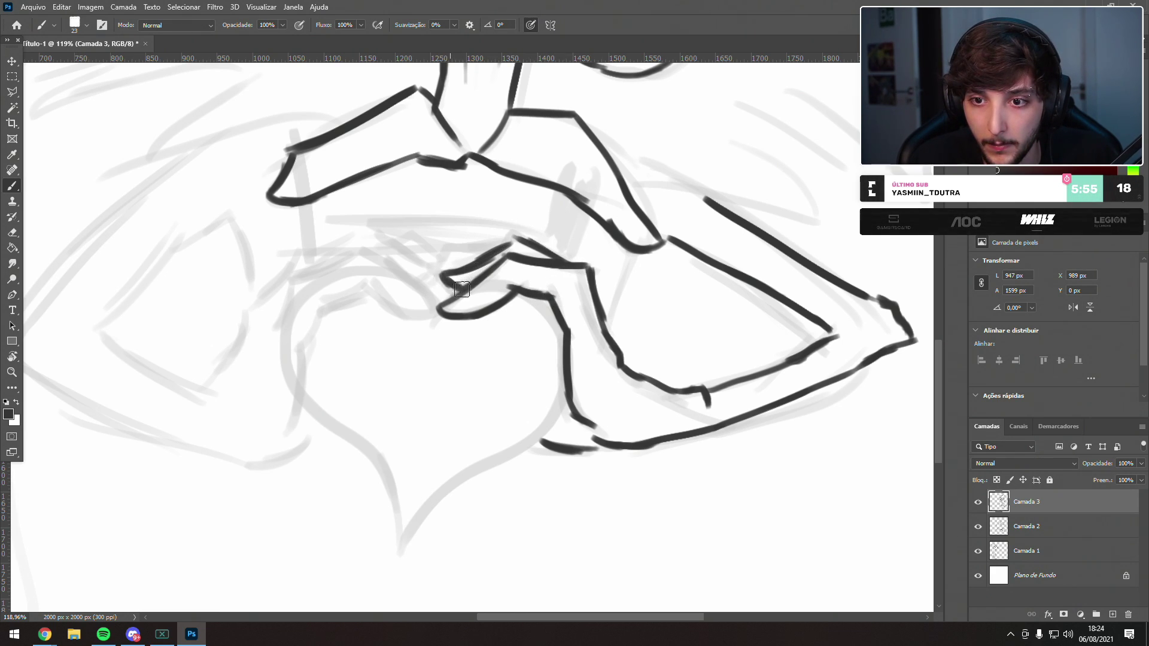
{"action": "left_click_drag", "start_coordinate": [503, 244], "coordinate": [452, 252]}
{"action": "key", "text": "ctrl+z"}
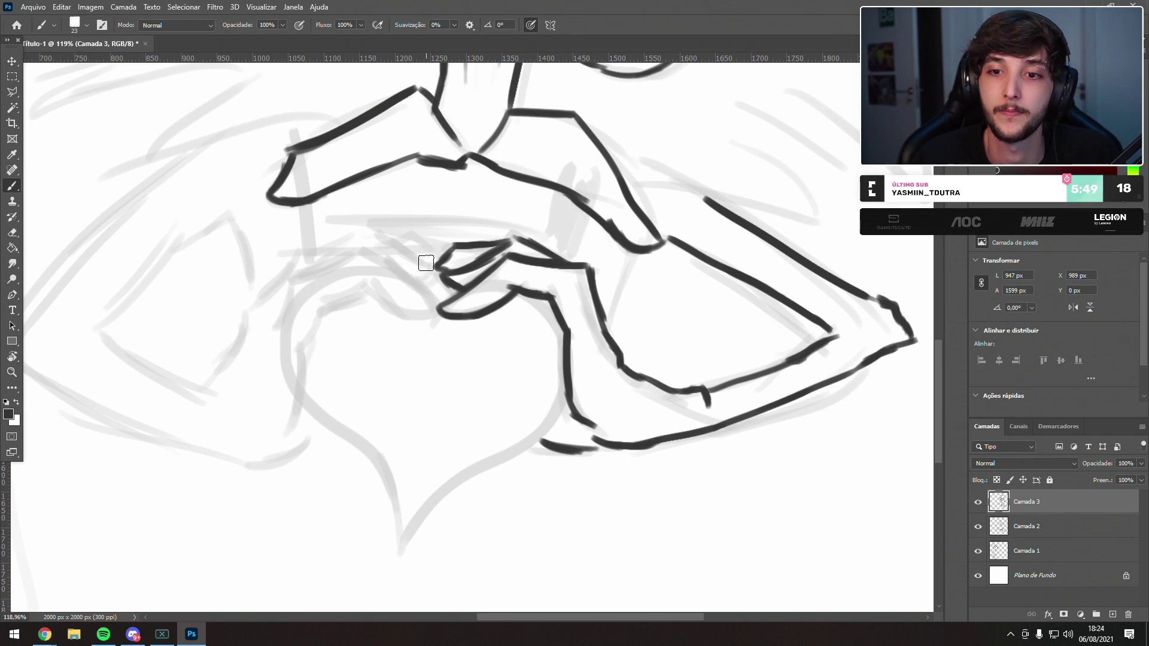
- Ink the left hand's lowest finger touching the right hand's, and the hand's inner edge down to the wrist
{"action": "mouse_move", "coordinate": [406, 320]}
{"action": "left_mouse_down"}
{"action": "mouse_move", "coordinate": [500, 277]}
{"action": "mouse_move", "coordinate": [476, 218]}
{"action": "left_mouse_up"}
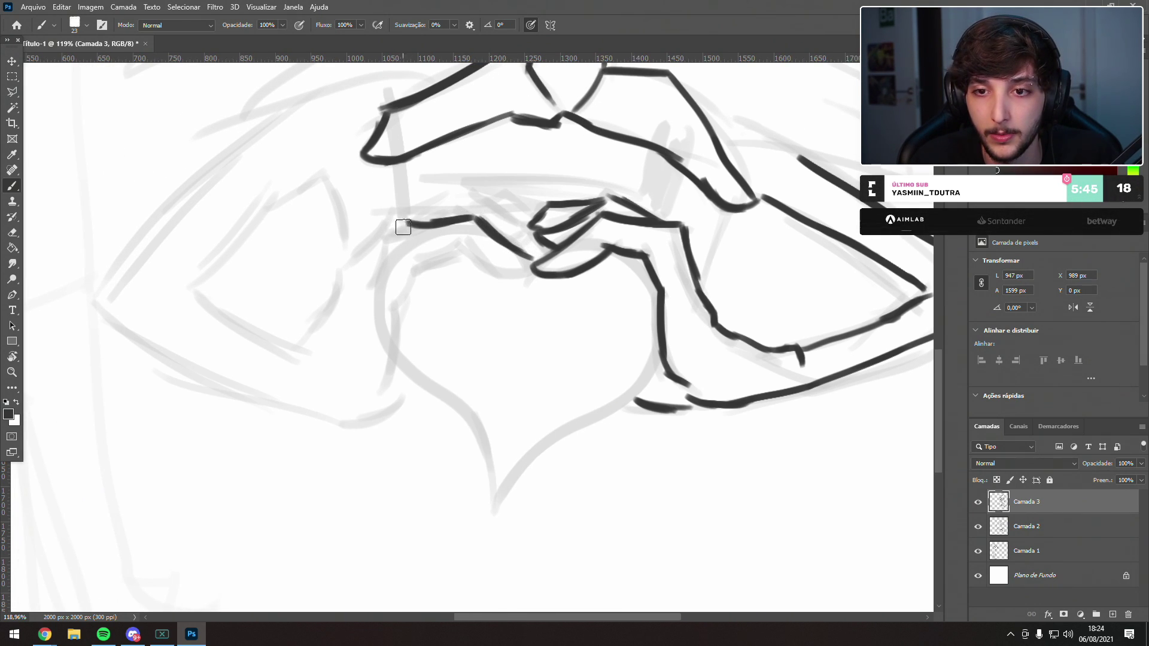
{"action": "mouse_move", "coordinate": [530, 272]}
{"action": "left_mouse_down"}
{"action": "mouse_move", "coordinate": [426, 261]}
{"action": "mouse_move", "coordinate": [461, 250]}
{"action": "mouse_move", "coordinate": [421, 267]}
{"action": "left_mouse_up"}
{"action": "key", "text": "ctrl+z"}
{"action": "left_click_drag", "start_coordinate": [393, 339], "coordinate": [380, 394]}
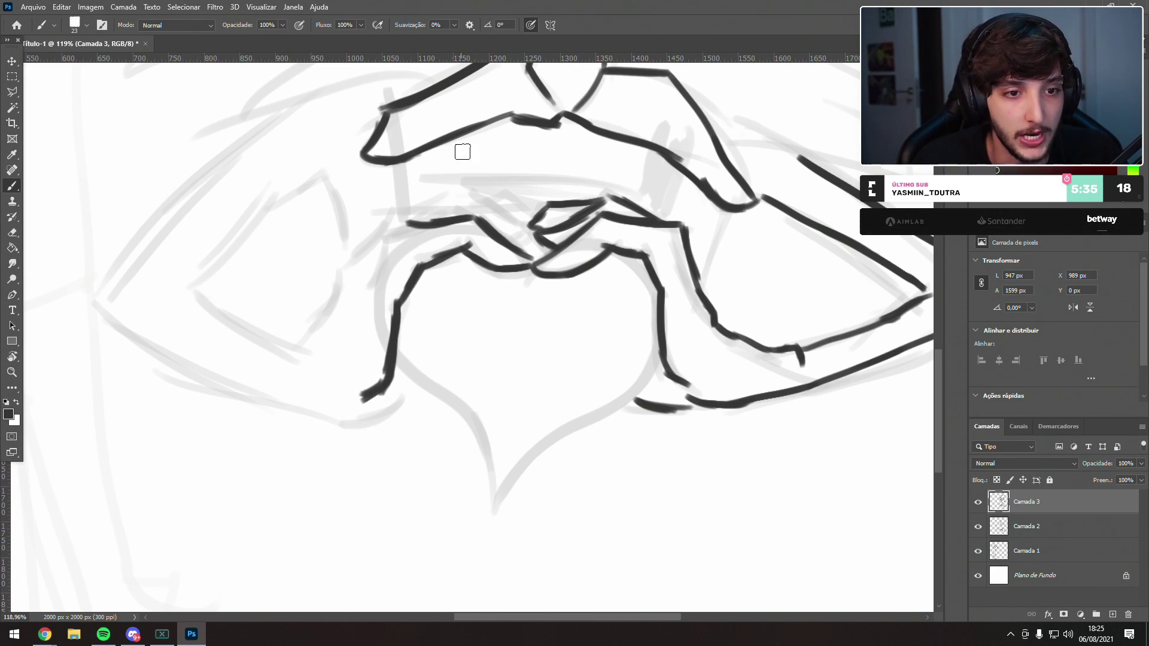
- Ink the left hand's upper fingers tucked against the right hand's, and the hand's outer edge down to the forearm
{"action": "left_click_drag", "start_coordinate": [427, 201], "coordinate": [300, 496]}
{"action": "mouse_move", "coordinate": [336, 341]}
{"action": "left_mouse_down"}
{"action": "mouse_move", "coordinate": [432, 226]}
{"action": "mouse_move", "coordinate": [459, 249]}
{"action": "mouse_move", "coordinate": [471, 199]}
{"action": "mouse_move", "coordinate": [405, 290]}
{"action": "mouse_move", "coordinate": [462, 191]}
{"action": "left_mouse_up"}
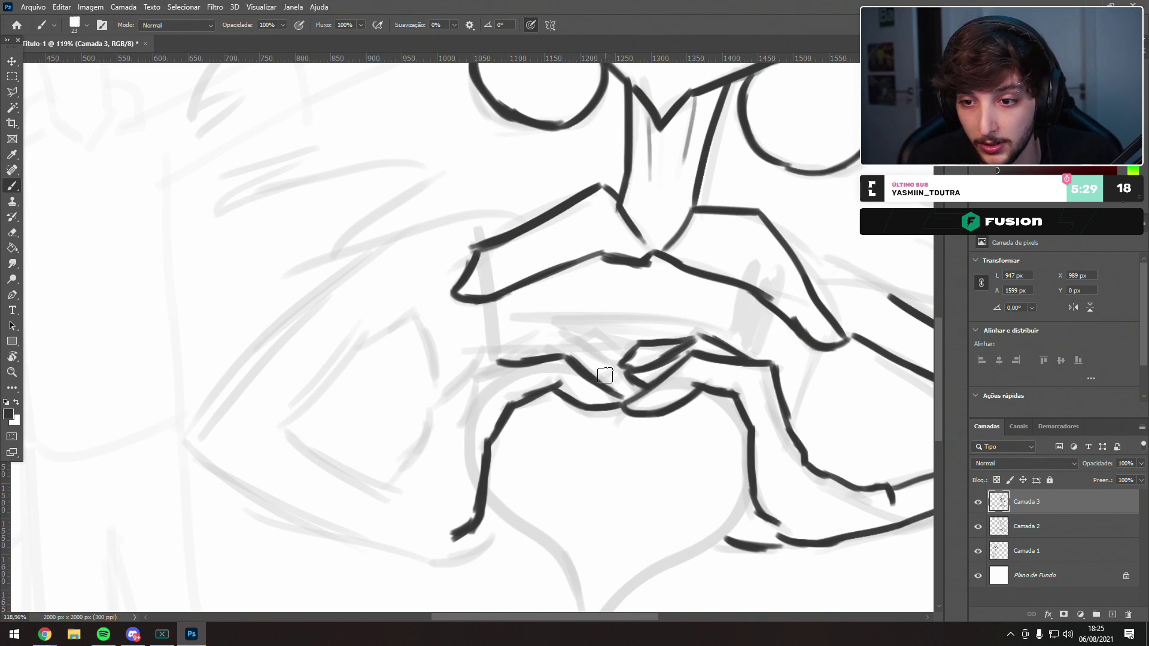
{"action": "mouse_move", "coordinate": [584, 345]}
{"action": "left_mouse_down"}
{"action": "mouse_move", "coordinate": [508, 316]}
{"action": "mouse_move", "coordinate": [535, 344]}
{"action": "mouse_move", "coordinate": [510, 347]}
{"action": "mouse_move", "coordinate": [534, 348]}
{"action": "mouse_move", "coordinate": [502, 356]}
{"action": "left_mouse_up"}
{"action": "key", "text": "ctrl+z"}
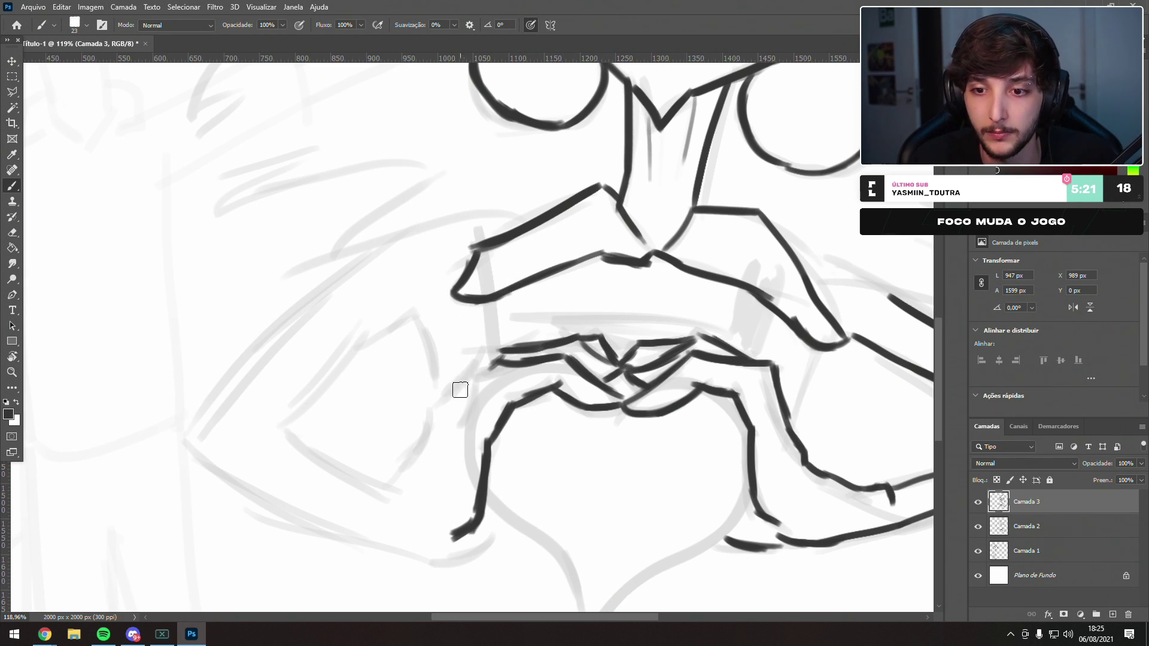
{"action": "mouse_move", "coordinate": [480, 354]}
{"action": "left_mouse_down"}
{"action": "mouse_move", "coordinate": [423, 411]}
{"action": "mouse_move", "coordinate": [428, 403]}
{"action": "mouse_move", "coordinate": [412, 461]}
{"action": "mouse_move", "coordinate": [395, 476]}
{"action": "left_mouse_up"}
- Ink the heel of the left hand with the thumb's base and the first part of the forearm's lower edge
{"action": "left_click_drag", "start_coordinate": [489, 460], "coordinate": [543, 364]}
{"action": "left_click_drag", "start_coordinate": [542, 443], "coordinate": [473, 472]}
{"action": "key", "text": "ctrl+z"}
{"action": "left_click_drag", "start_coordinate": [542, 443], "coordinate": [480, 463]}
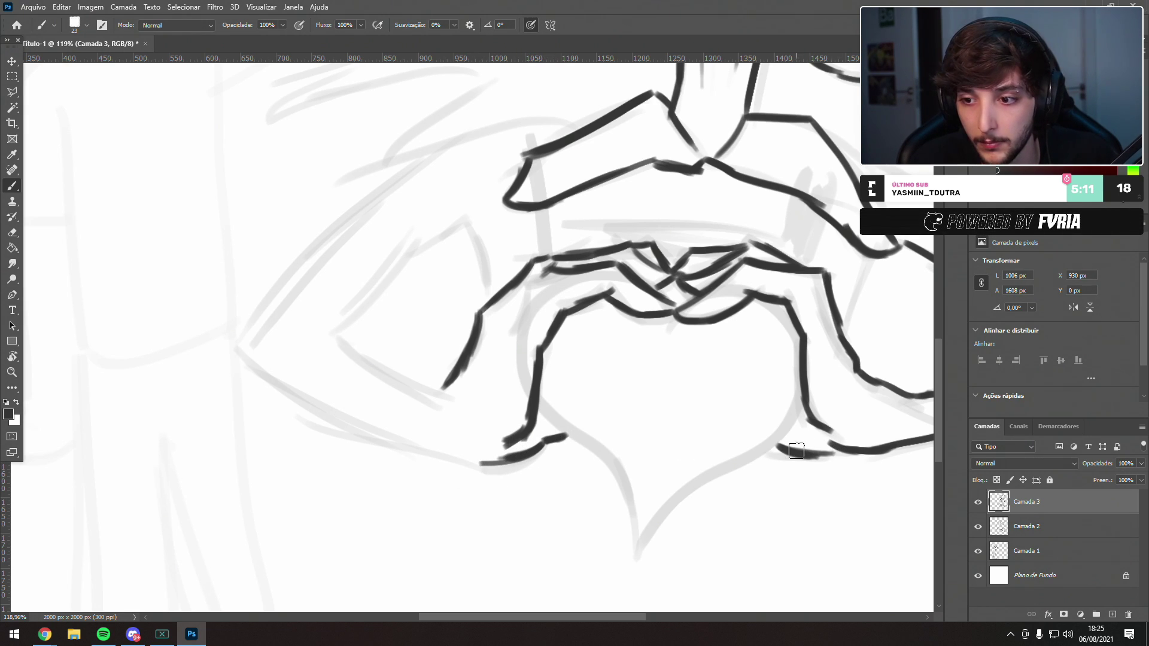
{"action": "left_click_drag", "start_coordinate": [488, 469], "coordinate": [413, 448]}
{"action": "key", "text": "ctrl+z"}
{"action": "left_click_drag", "start_coordinate": [487, 469], "coordinate": [414, 449]}
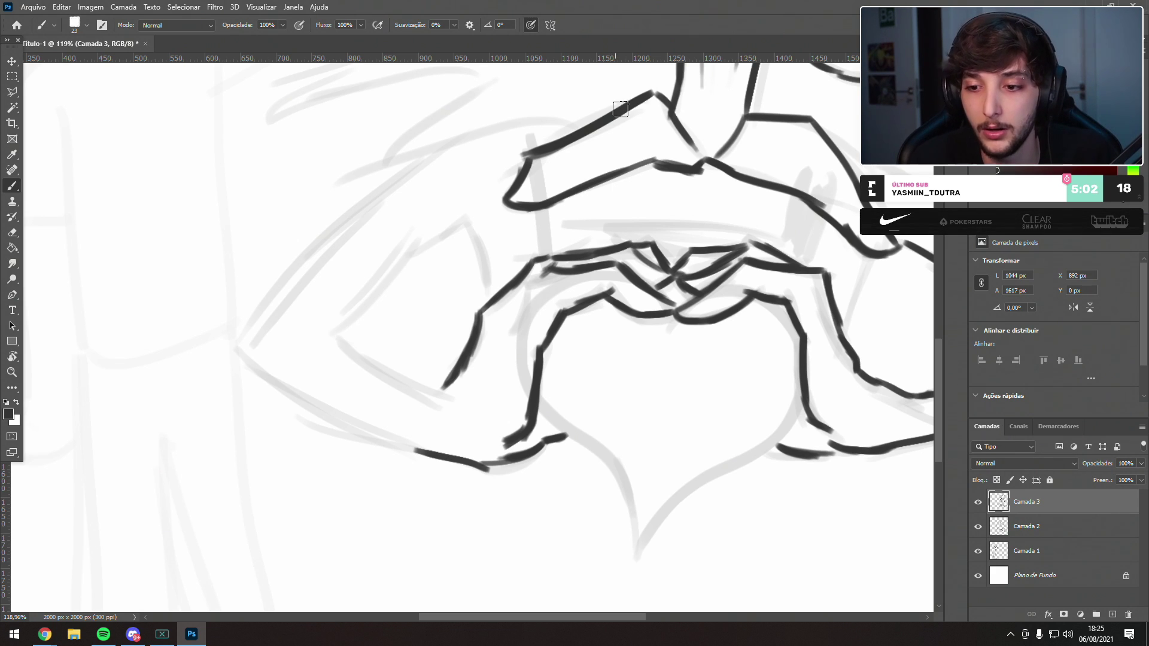
- Extend the right thumb's lower edge toward the centre and ink the left thumb's upper edge above the sketched heart line
{"action": "left_click_drag", "start_coordinate": [576, 331], "coordinate": [426, 193]}
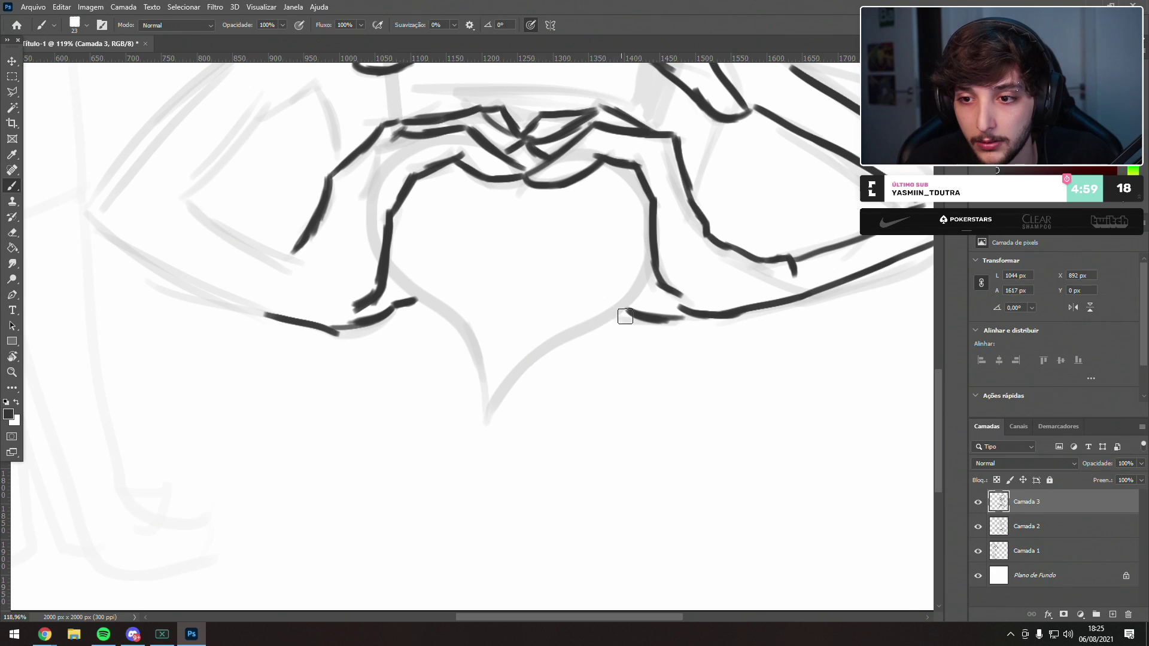
{"action": "left_click_drag", "start_coordinate": [596, 319], "coordinate": [565, 330]}
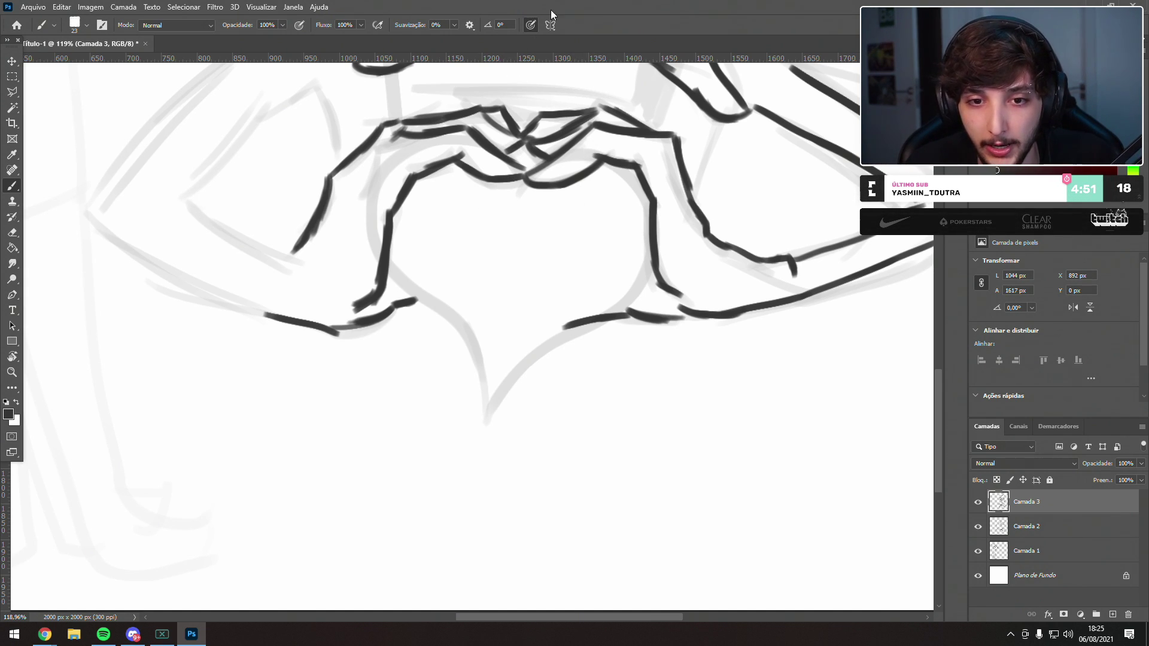
{"action": "mouse_move", "coordinate": [388, 274]}
{"action": "left_mouse_down"}
{"action": "mouse_move", "coordinate": [446, 280]}
{"action": "mouse_move", "coordinate": [423, 264]}
{"action": "mouse_move", "coordinate": [415, 268]}
{"action": "mouse_move", "coordinate": [464, 287]}
{"action": "mouse_move", "coordinate": [491, 334]}
{"action": "left_mouse_up"}
{"action": "key", "text": "ctrl+z"}
{"action": "key", "text": "ctrl+z"}
{"action": "key", "text": "ctrl+z"}
{"action": "mouse_move", "coordinate": [465, 297]}
{"action": "left_mouse_down"}
{"action": "mouse_move", "coordinate": [468, 367]}
{"action": "mouse_move", "coordinate": [481, 310]}
{"action": "mouse_move", "coordinate": [467, 395]}
{"action": "mouse_move", "coordinate": [480, 383]}
{"action": "mouse_move", "coordinate": [466, 380]}
{"action": "mouse_move", "coordinate": [480, 376]}
{"action": "mouse_move", "coordinate": [471, 384]}
{"action": "mouse_move", "coordinate": [438, 333]}
{"action": "left_mouse_up"}
{"action": "key", "text": "ctrl+z"}
{"action": "key", "text": "ctrl+z"}
{"action": "key", "text": "ctrl+z"}
{"action": "key", "text": "ctrl+z"}
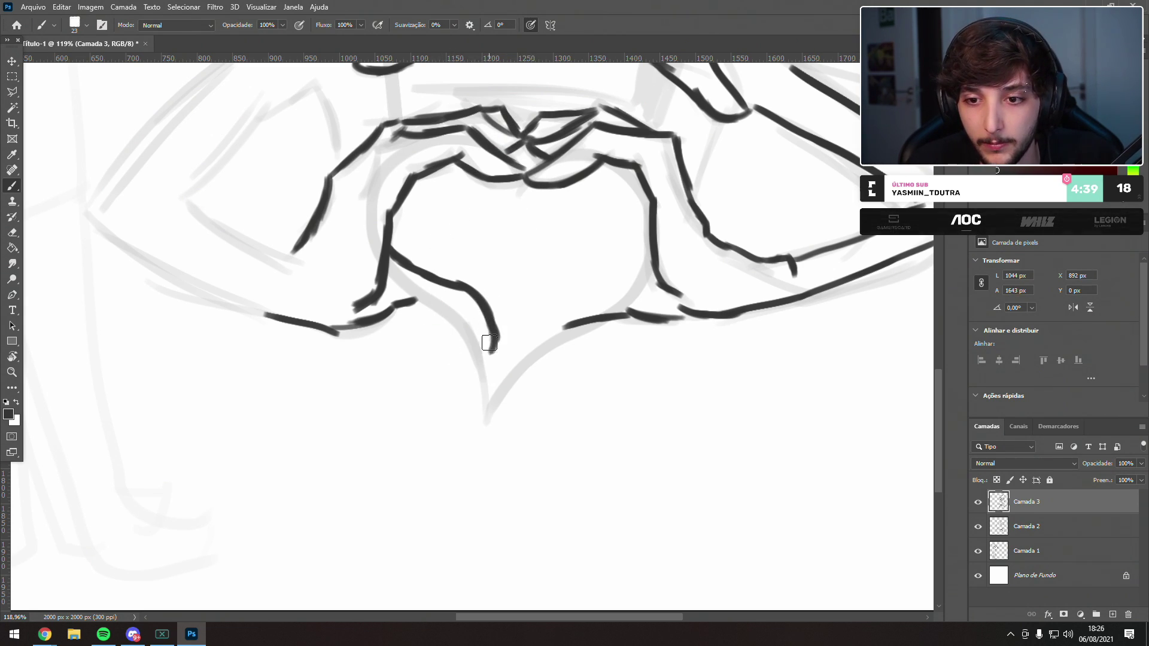
- Ink the left thumb's lower edge and the right thumb's upper edge, joining both thumb tips at the heart's bottom point
{"action": "mouse_move", "coordinate": [478, 349]}
{"action": "left_mouse_down"}
{"action": "mouse_move", "coordinate": [384, 316]}
{"action": "mouse_move", "coordinate": [437, 319]}
{"action": "left_mouse_up"}
{"action": "mouse_move", "coordinate": [520, 296]}
{"action": "left_mouse_down"}
{"action": "mouse_move", "coordinate": [505, 318]}
{"action": "mouse_move", "coordinate": [526, 335]}
{"action": "mouse_move", "coordinate": [514, 341]}
{"action": "mouse_move", "coordinate": [575, 317]}
{"action": "left_mouse_up"}
{"action": "mouse_move", "coordinate": [649, 250]}
{"action": "left_mouse_down"}
{"action": "mouse_move", "coordinate": [614, 283]}
{"action": "mouse_move", "coordinate": [643, 257]}
{"action": "mouse_move", "coordinate": [530, 293]}
{"action": "left_mouse_up"}
{"action": "key", "text": "ctrl+z"}
{"action": "mouse_move", "coordinate": [624, 277]}
{"action": "left_mouse_down"}
{"action": "mouse_move", "coordinate": [524, 301]}
{"action": "mouse_move", "coordinate": [502, 327]}
{"action": "left_mouse_up"}
{"action": "left_click_drag", "start_coordinate": [532, 294], "coordinate": [507, 323]}
{"action": "mouse_move", "coordinate": [537, 288]}
{"action": "left_mouse_down"}
{"action": "mouse_move", "coordinate": [510, 320]}
{"action": "mouse_move", "coordinate": [515, 372]}
{"action": "mouse_move", "coordinate": [500, 332]}
{"action": "left_mouse_up"}
- Ink the left forearm's upper and lower edges, the pointed elbow and the start of the upper arm's outer edge
{"action": "scroll", "coordinate": [563, 253], "scroll_direction": "down", "scroll_amount": 5}
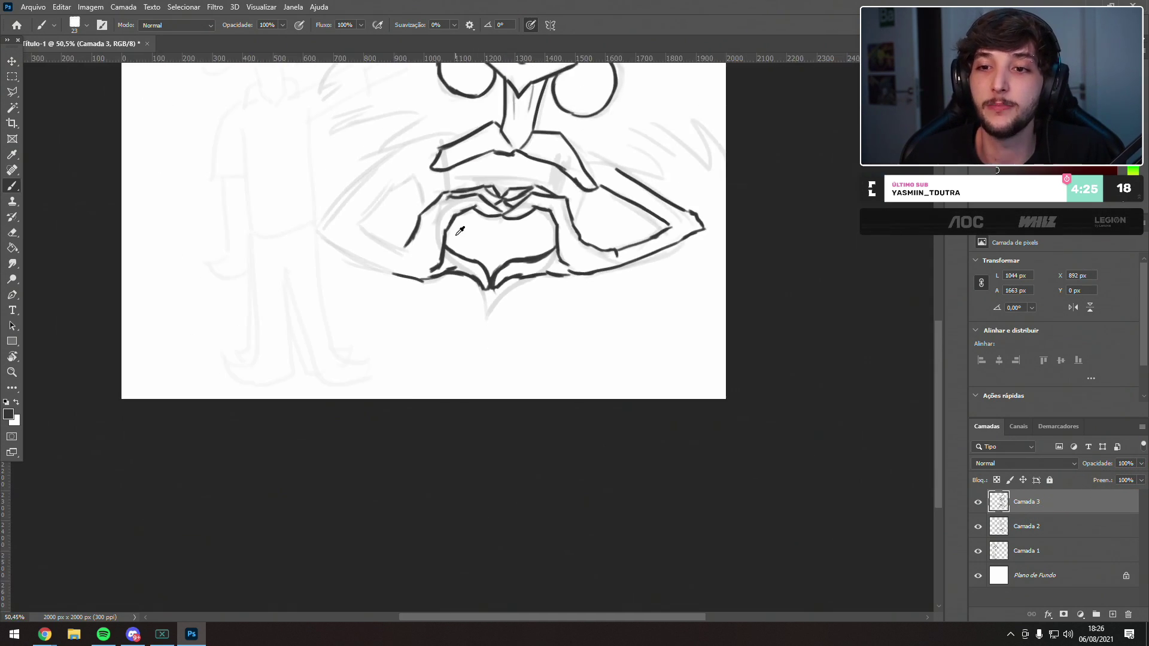
{"action": "scroll", "coordinate": [545, 448], "scroll_direction": "up", "scroll_amount": 5}
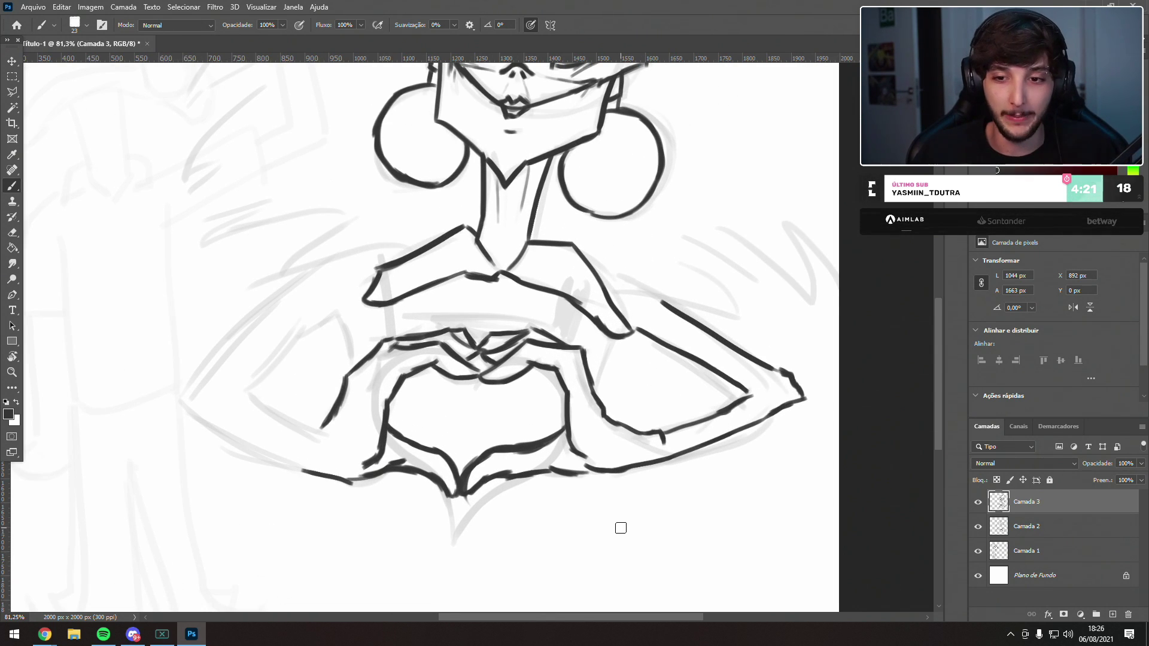
{"action": "scroll", "coordinate": [411, 421], "scroll_direction": "up", "scroll_amount": 1}
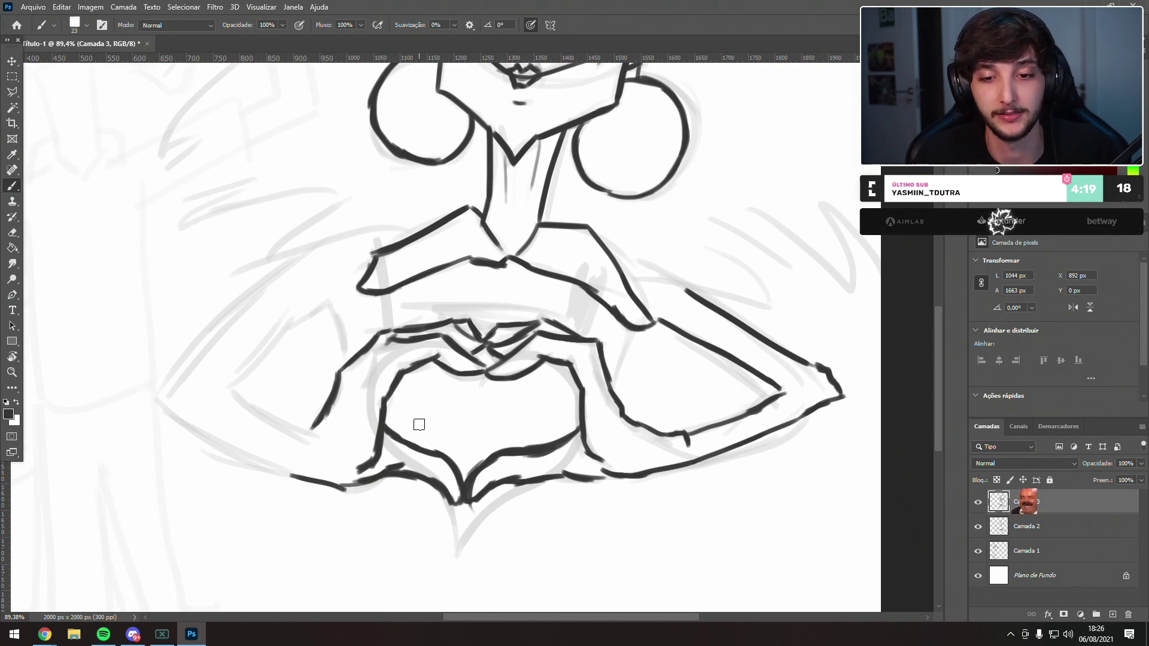
{"action": "left_click_drag", "start_coordinate": [439, 195], "coordinate": [574, 134]}
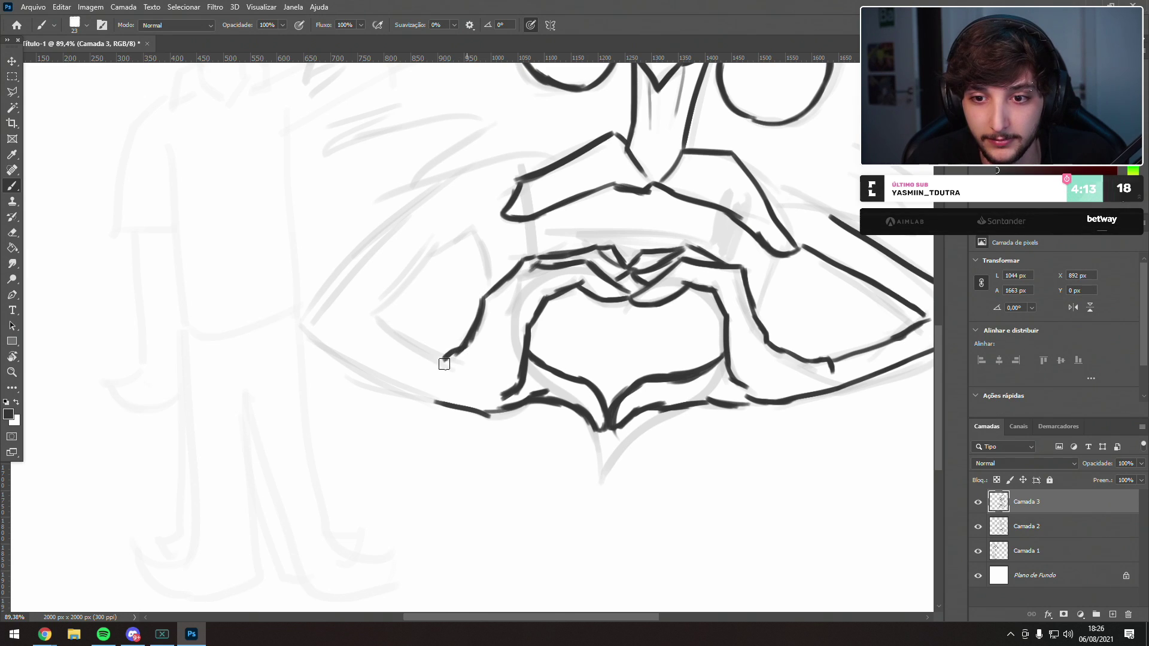
{"action": "key", "text": "ctrl+z"}
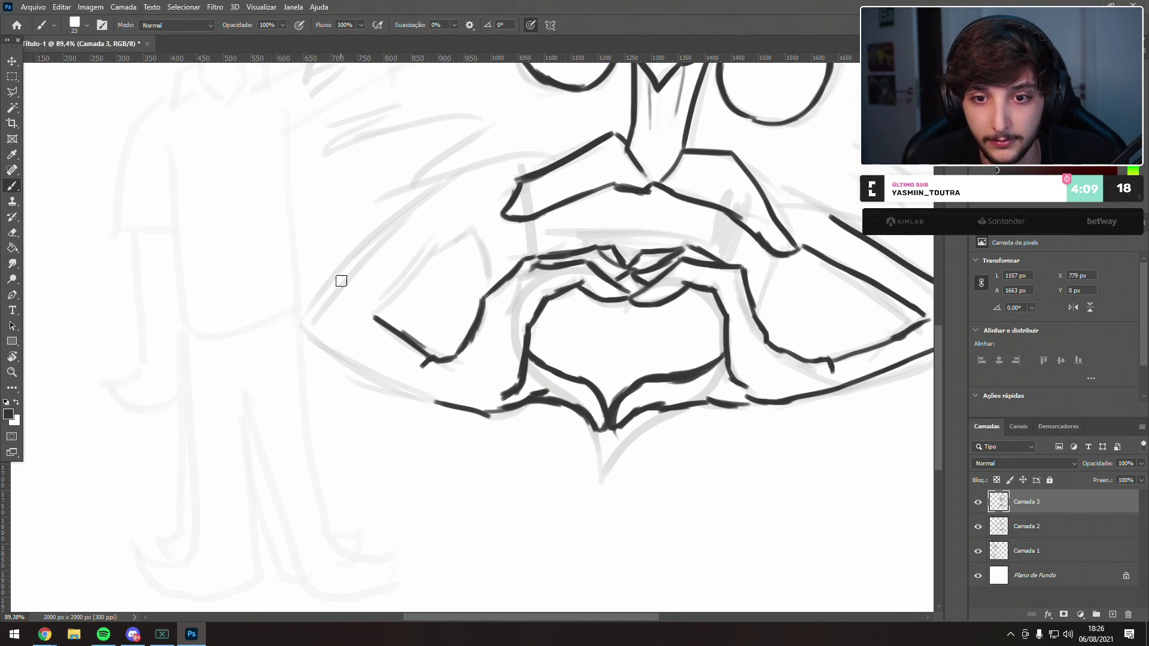
{"action": "mouse_move", "coordinate": [399, 234]}
{"action": "left_mouse_down"}
{"action": "mouse_move", "coordinate": [304, 344]}
{"action": "mouse_move", "coordinate": [413, 391]}
{"action": "left_mouse_up"}
{"action": "key", "text": "ctrl+z"}
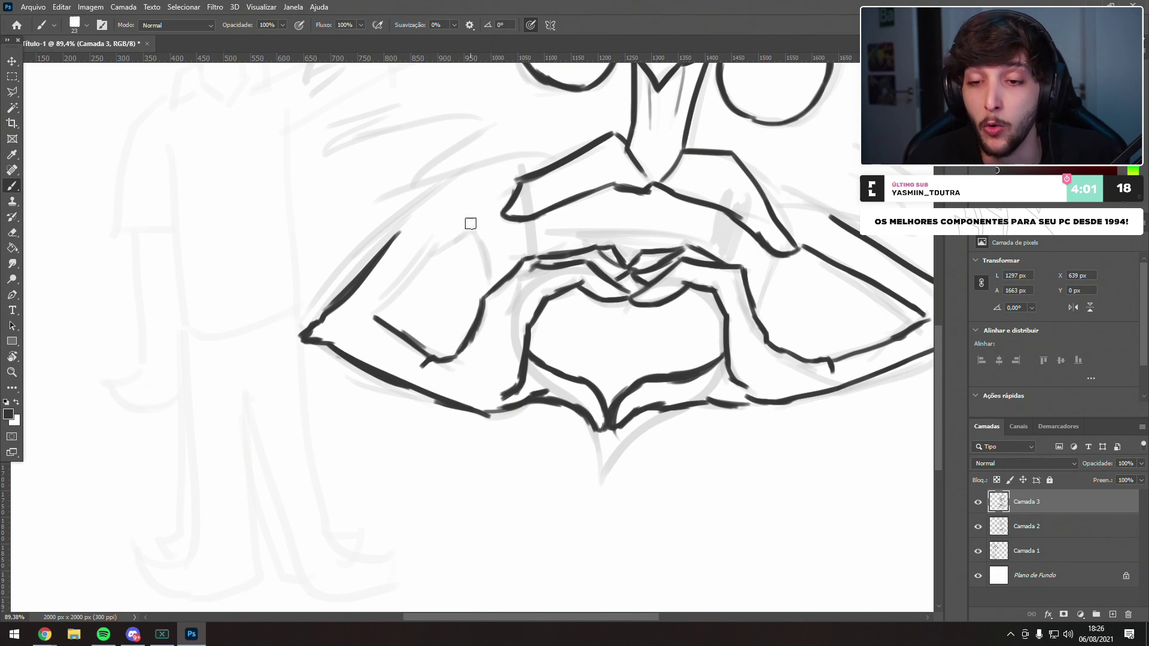
- Ink the left upper arm's inner edge and the curved body line down to the hand, and extend the arm's outer edge
{"action": "left_click_drag", "start_coordinate": [436, 239], "coordinate": [365, 326]}
{"action": "key", "text": "ctrl+z"}
{"action": "left_click_drag", "start_coordinate": [440, 231], "coordinate": [366, 321]}
{"action": "mouse_move", "coordinate": [439, 232]}
{"action": "left_mouse_down"}
{"action": "mouse_move", "coordinate": [474, 220]}
{"action": "mouse_move", "coordinate": [485, 298]}
{"action": "left_mouse_up"}
{"action": "mouse_move", "coordinate": [510, 177]}
{"action": "left_mouse_down"}
{"action": "mouse_move", "coordinate": [523, 262]}
{"action": "mouse_move", "coordinate": [441, 258]}
{"action": "mouse_move", "coordinate": [374, 331]}
{"action": "left_mouse_up"}
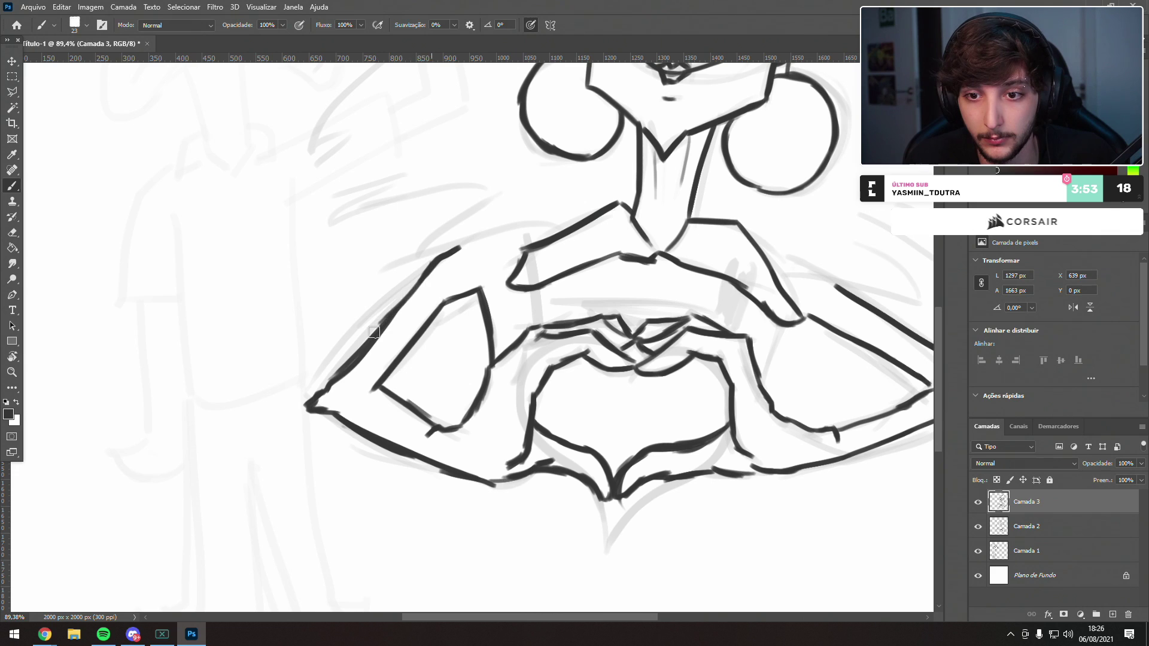
- Ink the torso lines running from the collar down to the hands on both sides
{"action": "left_click_drag", "start_coordinate": [633, 251], "coordinate": [523, 241]}
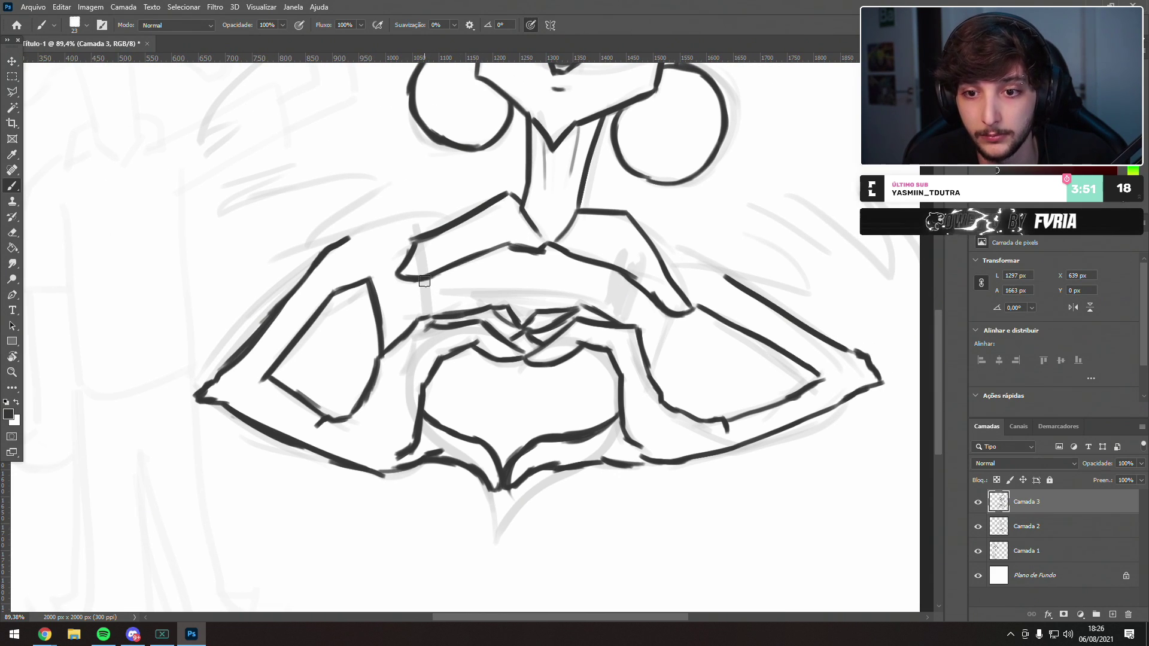
{"action": "mouse_move", "coordinate": [424, 280]}
{"action": "left_mouse_down"}
{"action": "mouse_move", "coordinate": [426, 318]}
{"action": "mouse_move", "coordinate": [420, 282]}
{"action": "left_mouse_up"}
{"action": "mouse_move", "coordinate": [627, 297]}
{"action": "left_mouse_down"}
{"action": "mouse_move", "coordinate": [617, 322]}
{"action": "mouse_move", "coordinate": [619, 281]}
{"action": "left_mouse_up"}
{"action": "left_click_drag", "start_coordinate": [675, 318], "coordinate": [646, 388]}
- Ink the pointed feather spike beside the right side of the head and the one below it reaching the canvas edge
{"action": "mouse_move", "coordinate": [554, 141]}
{"action": "left_mouse_down"}
{"action": "mouse_move", "coordinate": [360, 172]}
{"action": "mouse_move", "coordinate": [543, 225]}
{"action": "mouse_move", "coordinate": [543, 355]}
{"action": "mouse_move", "coordinate": [498, 398]}
{"action": "left_mouse_up"}
{"action": "mouse_move", "coordinate": [516, 181]}
{"action": "left_mouse_down"}
{"action": "mouse_move", "coordinate": [594, 293]}
{"action": "mouse_move", "coordinate": [586, 462]}
{"action": "mouse_move", "coordinate": [417, 337]}
{"action": "mouse_move", "coordinate": [338, 327]}
{"action": "left_mouse_up"}
{"action": "mouse_move", "coordinate": [628, 200]}
{"action": "left_mouse_down"}
{"action": "mouse_move", "coordinate": [482, 263]}
{"action": "mouse_move", "coordinate": [646, 210]}
{"action": "mouse_move", "coordinate": [585, 259]}
{"action": "mouse_move", "coordinate": [640, 210]}
{"action": "left_mouse_up"}
{"action": "key", "text": "ctrl+z"}
{"action": "key", "text": "ctrl+z"}
{"action": "key", "text": "ctrl+z"}
{"action": "left_click_drag", "start_coordinate": [604, 264], "coordinate": [646, 212]}
{"action": "left_click_drag", "start_coordinate": [585, 274], "coordinate": [688, 281]}
{"action": "key", "text": "ctrl+z"}
{"action": "left_click_drag", "start_coordinate": [585, 275], "coordinate": [690, 286]}
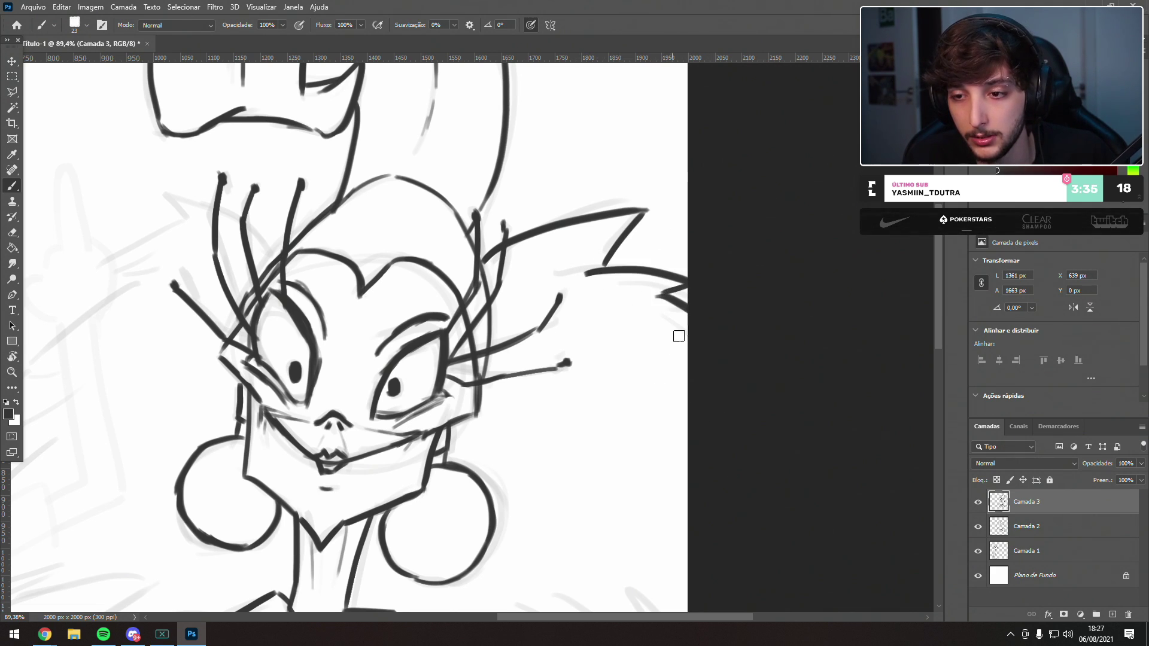
- Ink the jagged feather spikes on the right side of the collar, just above the raised forearm
{"action": "left_click_drag", "start_coordinate": [638, 528], "coordinate": [571, 259]}
{"action": "mouse_move", "coordinate": [621, 397]}
{"action": "left_mouse_down"}
{"action": "mouse_move", "coordinate": [591, 351]}
{"action": "mouse_move", "coordinate": [575, 368]}
{"action": "mouse_move", "coordinate": [564, 324]}
{"action": "mouse_move", "coordinate": [604, 425]}
{"action": "mouse_move", "coordinate": [502, 350]}
{"action": "mouse_move", "coordinate": [571, 431]}
{"action": "mouse_move", "coordinate": [458, 411]}
{"action": "mouse_move", "coordinate": [533, 443]}
{"action": "mouse_move", "coordinate": [496, 441]}
{"action": "left_mouse_up"}
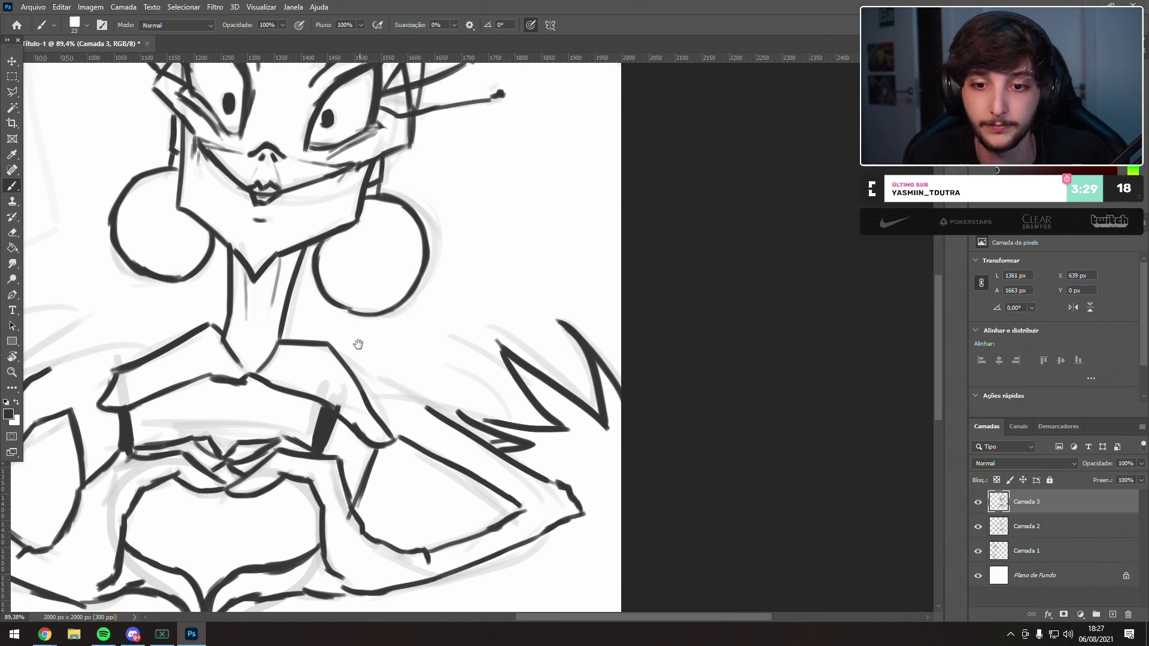
{"action": "left_click_drag", "start_coordinate": [357, 347], "coordinate": [590, 359]}
{"action": "mouse_move", "coordinate": [480, 292]}
{"action": "left_mouse_down"}
{"action": "mouse_move", "coordinate": [527, 371]}
{"action": "mouse_move", "coordinate": [456, 358]}
{"action": "left_mouse_up"}
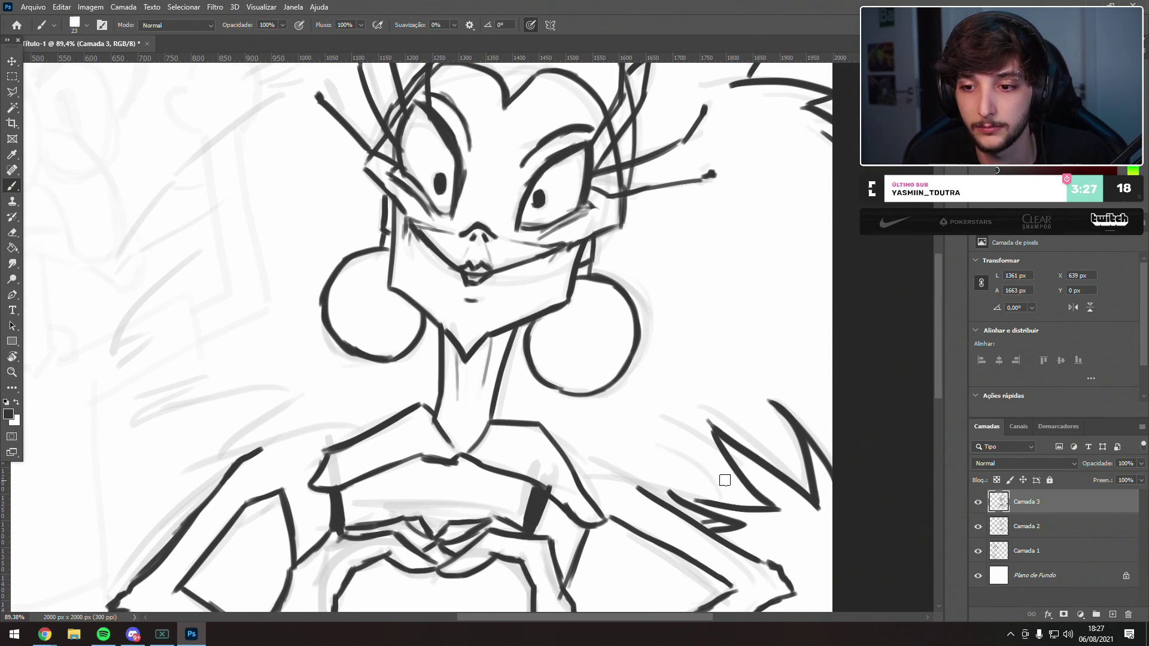
- Add short, thin feather texture strokes inside the right half of the plumed collar
{"action": "left_click_drag", "start_coordinate": [662, 383], "coordinate": [649, 380]}
{"action": "left_click_drag", "start_coordinate": [763, 387], "coordinate": [692, 364]}
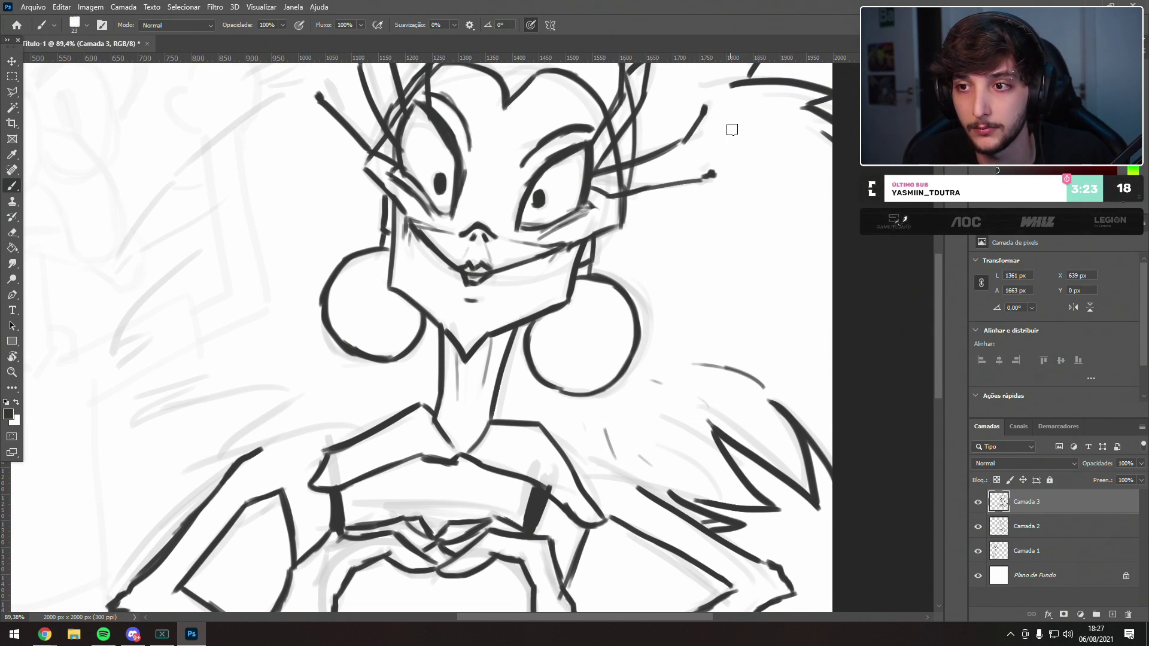
{"action": "left_click_drag", "start_coordinate": [786, 182], "coordinate": [820, 206]}
{"action": "left_click_drag", "start_coordinate": [767, 237], "coordinate": [801, 261]}
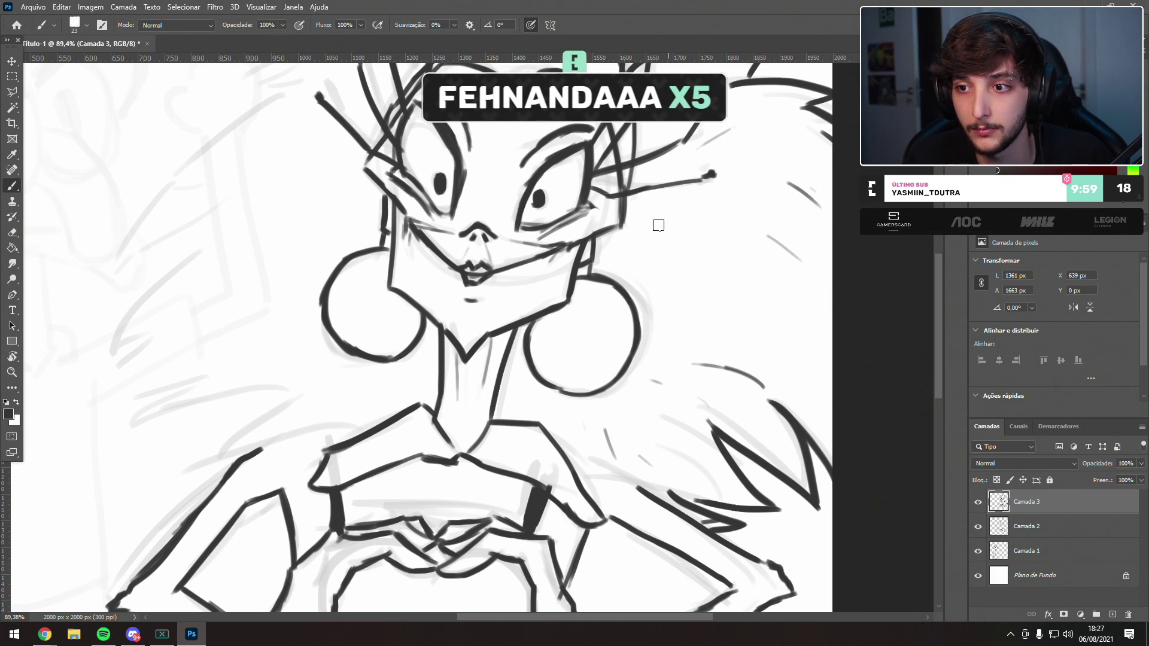
{"action": "left_click_drag", "start_coordinate": [650, 251], "coordinate": [700, 234]}
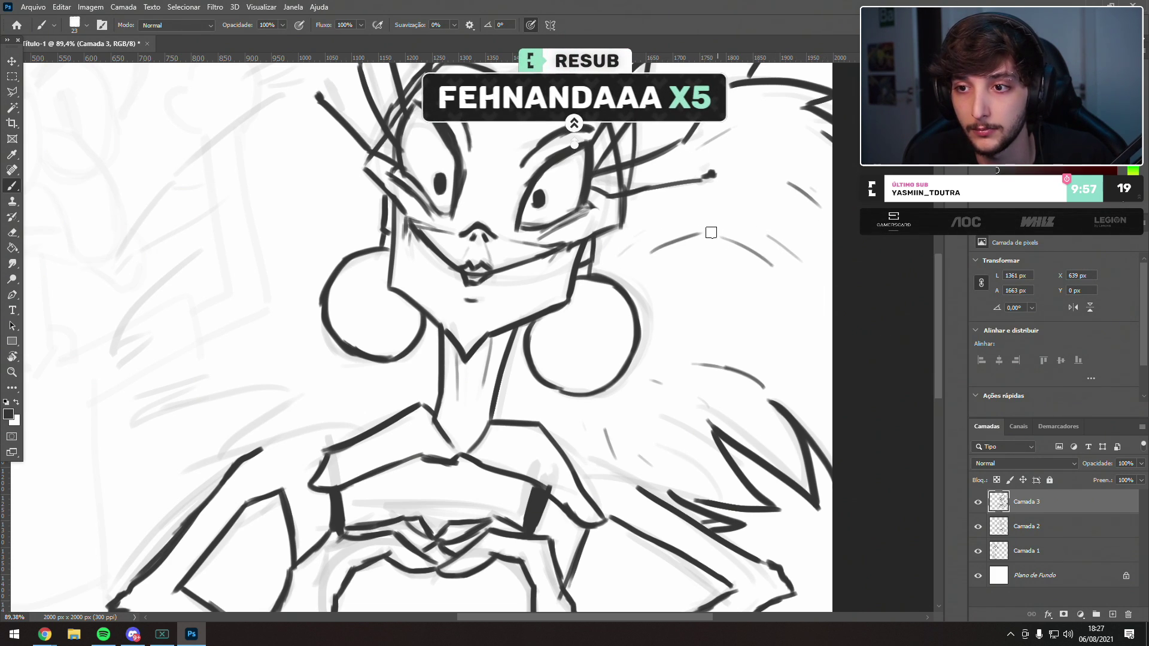
{"action": "scroll", "coordinate": [688, 318], "scroll_direction": "up", "scroll_amount": 5}
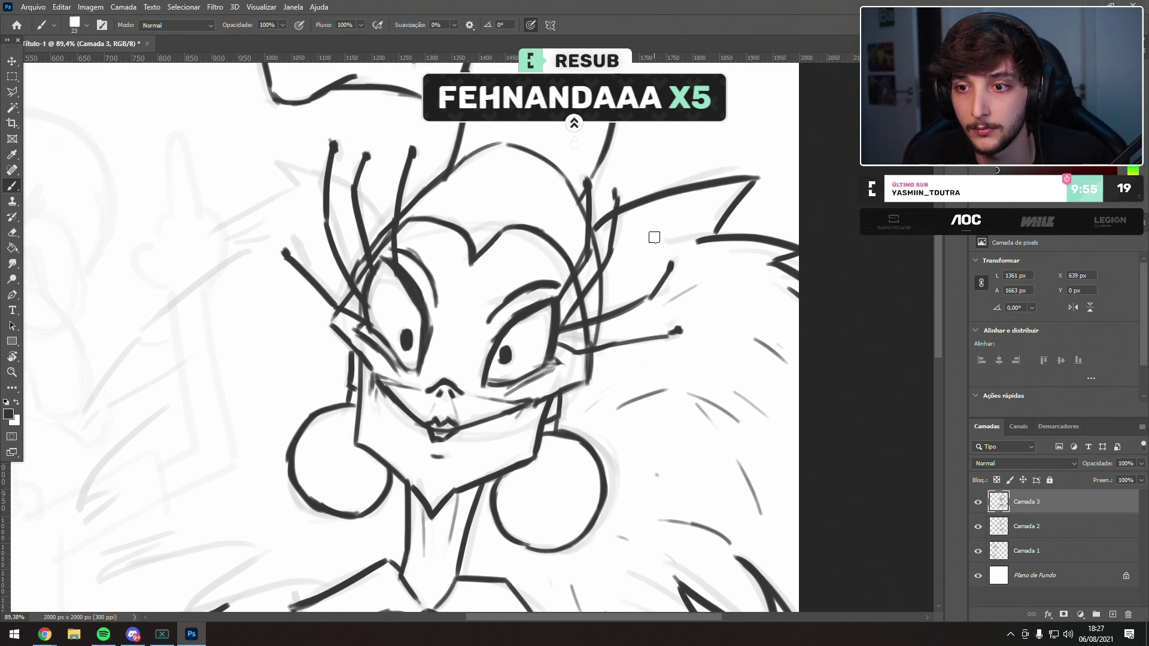
- Ink the left half of the feather collar from the spike beside the head down to the outer points
{"action": "left_click_drag", "start_coordinate": [372, 351], "coordinate": [537, 301]}
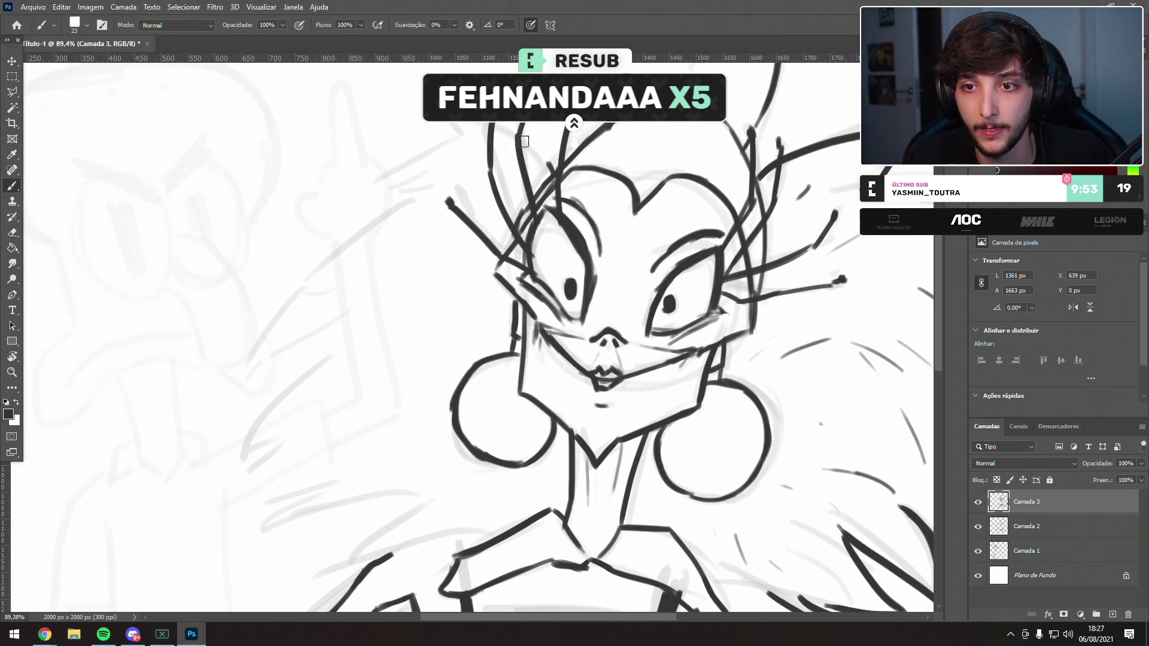
{"action": "left_click_drag", "start_coordinate": [444, 129], "coordinate": [450, 132]}
{"action": "left_click_drag", "start_coordinate": [448, 143], "coordinate": [350, 188]}
{"action": "mouse_move", "coordinate": [350, 188]}
{"action": "left_mouse_down"}
{"action": "mouse_move", "coordinate": [408, 196]}
{"action": "mouse_move", "coordinate": [357, 241]}
{"action": "mouse_move", "coordinate": [268, 364]}
{"action": "left_mouse_up"}
{"action": "key", "text": "ctrl+z"}
{"action": "mouse_move", "coordinate": [402, 196]}
{"action": "left_mouse_down"}
{"action": "mouse_move", "coordinate": [219, 388]}
{"action": "mouse_move", "coordinate": [303, 349]}
{"action": "mouse_move", "coordinate": [230, 465]}
{"action": "mouse_move", "coordinate": [288, 435]}
{"action": "left_mouse_up"}
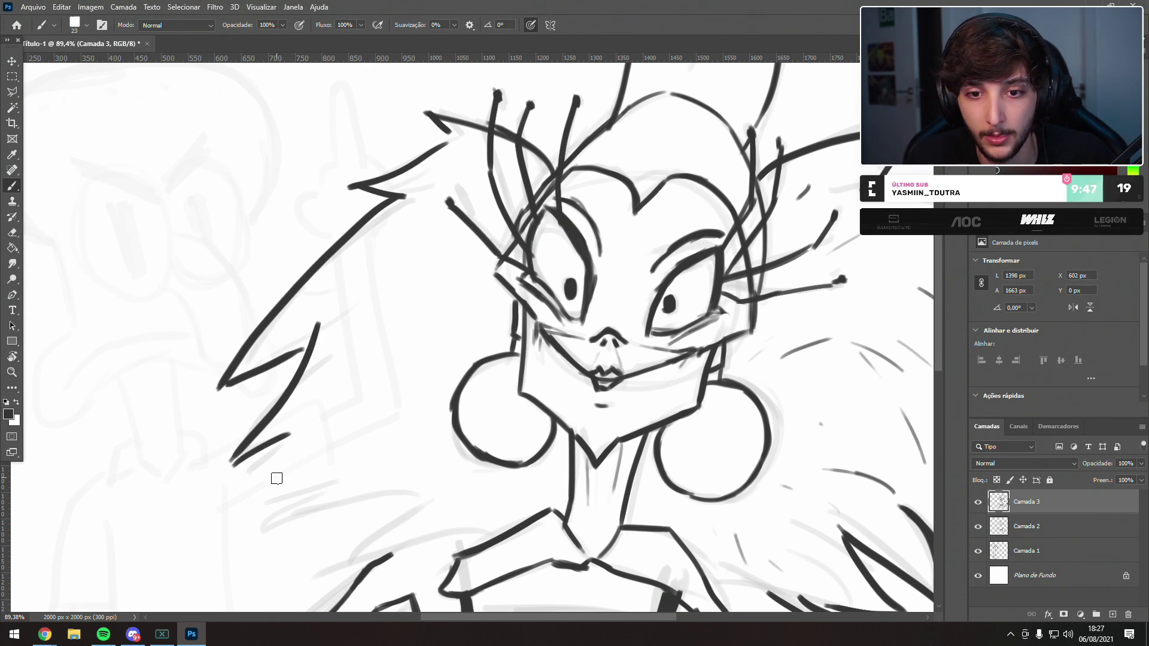
- Ink the lower-left feather spikes in a zigzag and close the collar outline at the upper arm
{"action": "left_click_drag", "start_coordinate": [393, 460], "coordinate": [567, 368]}
{"action": "key", "text": "ctrl+z"}
{"action": "key", "text": "ctrl+z"}
{"action": "mouse_move", "coordinate": [516, 227]}
{"action": "left_mouse_down"}
{"action": "mouse_move", "coordinate": [410, 367]}
{"action": "mouse_move", "coordinate": [476, 362]}
{"action": "left_mouse_up"}
{"action": "left_click_drag", "start_coordinate": [477, 365], "coordinate": [427, 429]}
{"action": "key", "text": "ctrl+z"}
{"action": "left_click_drag", "start_coordinate": [506, 386], "coordinate": [428, 457]}
{"action": "key", "text": "ctrl+z"}
{"action": "left_click_drag", "start_coordinate": [506, 386], "coordinate": [442, 436]}
{"action": "mouse_move", "coordinate": [603, 409]}
{"action": "left_mouse_down"}
{"action": "mouse_move", "coordinate": [399, 456]}
{"action": "mouse_move", "coordinate": [435, 442]}
{"action": "left_mouse_up"}
{"action": "key", "text": "ctrl+z"}
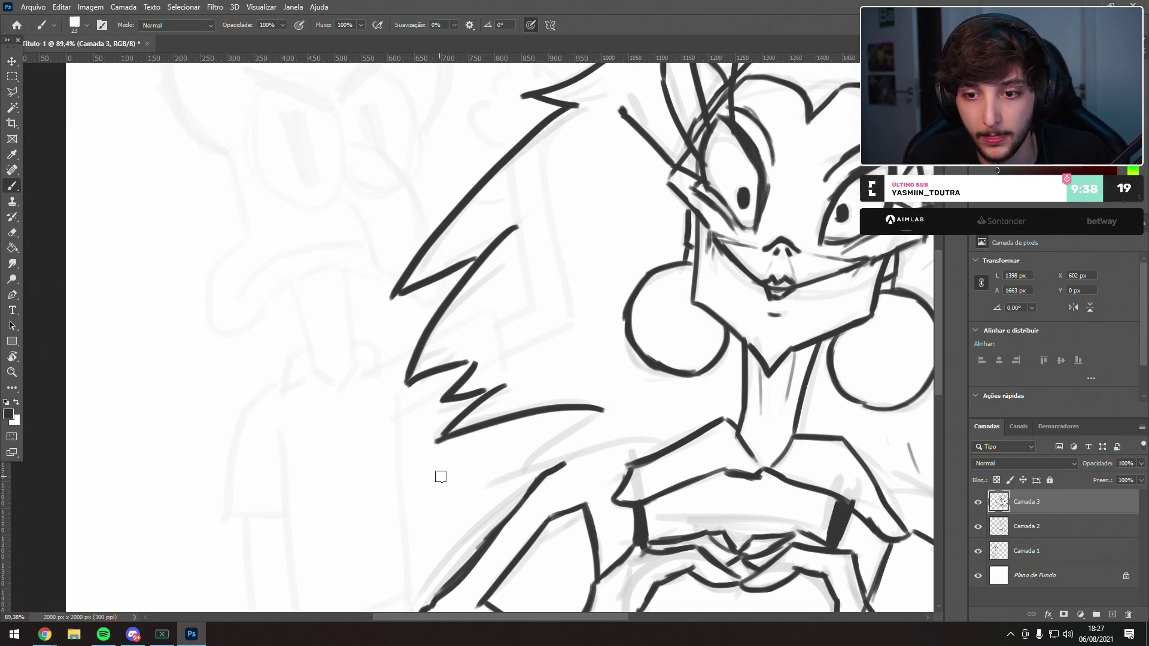
{"action": "left_click_drag", "start_coordinate": [602, 415], "coordinate": [503, 465]}
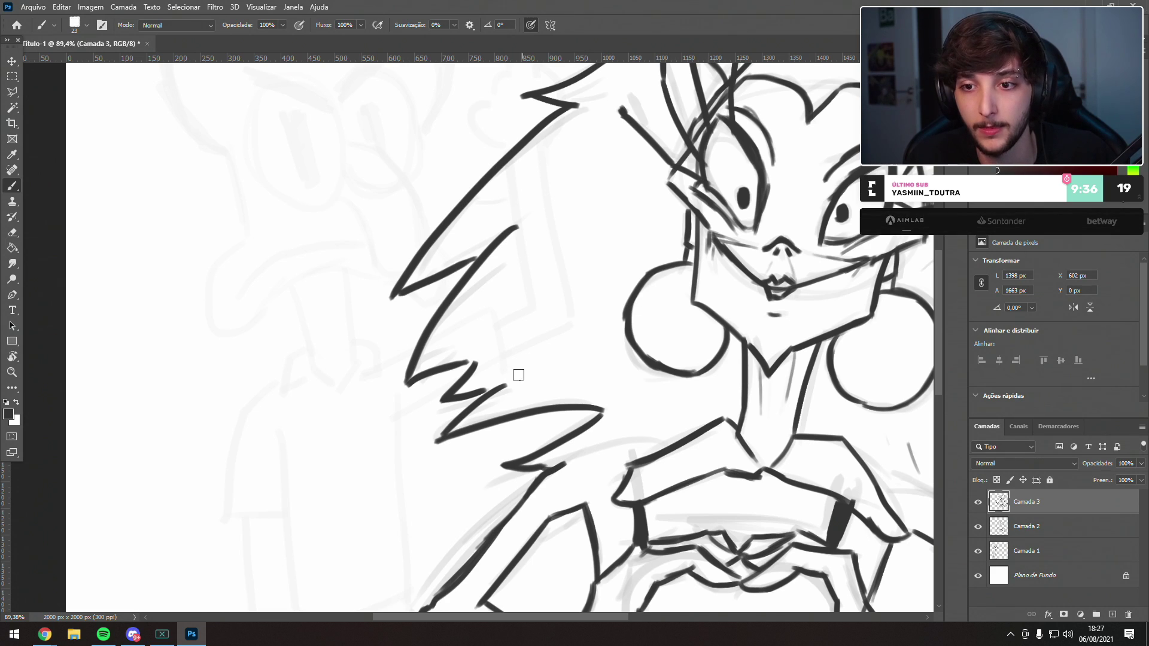
- Add short, thin feather texture strokes inside the left half of the collar
{"action": "left_click_drag", "start_coordinate": [518, 377], "coordinate": [625, 339]}
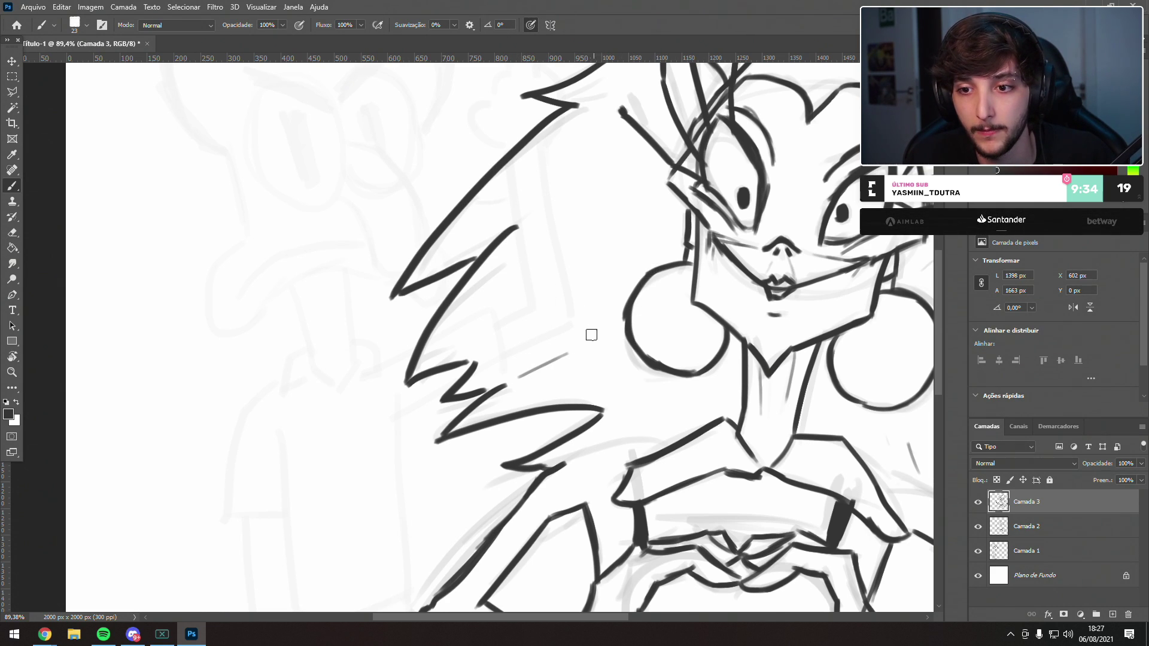
{"action": "left_click_drag", "start_coordinate": [486, 339], "coordinate": [500, 296]}
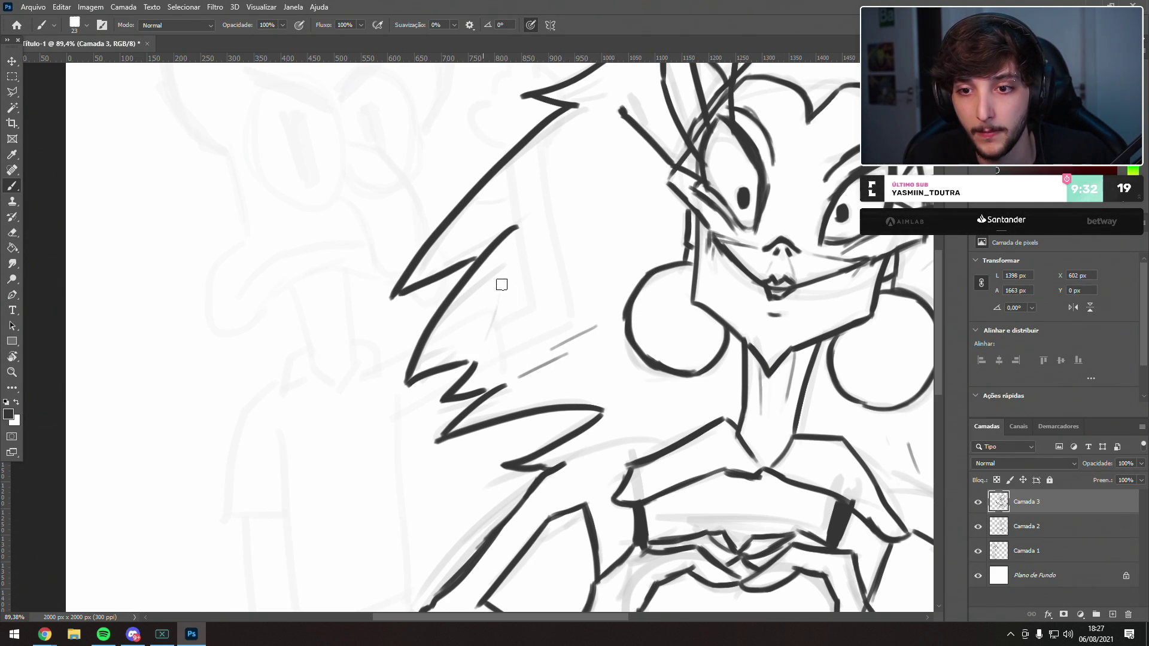
{"action": "left_click_drag", "start_coordinate": [539, 209], "coordinate": [575, 184]}
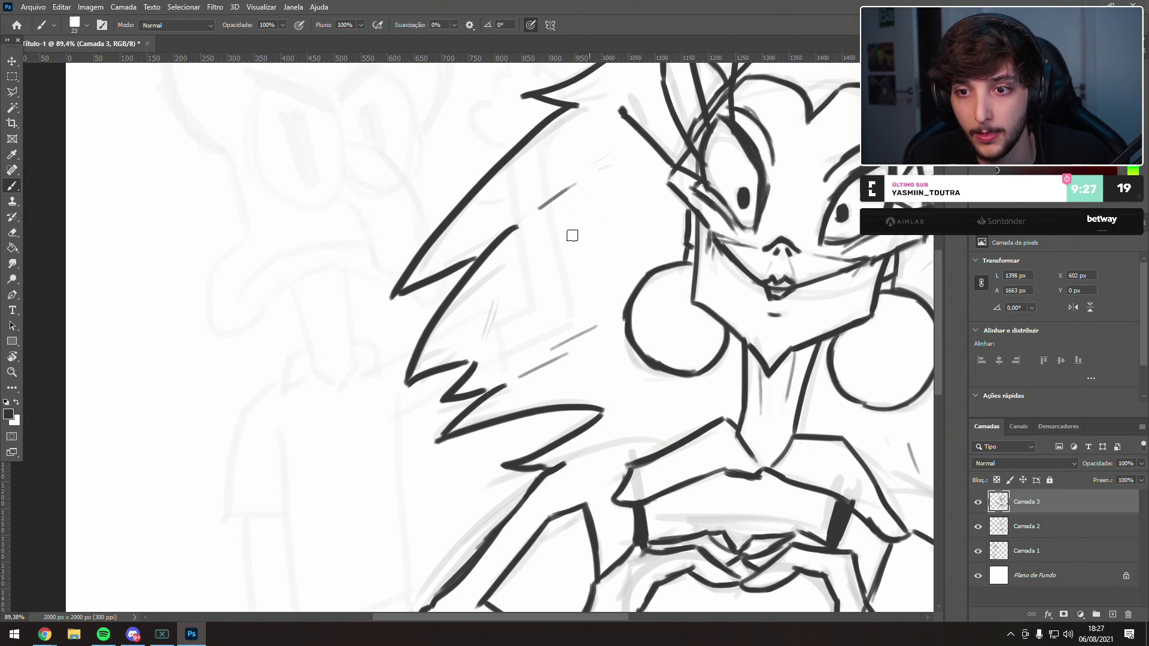
{"action": "left_click_drag", "start_coordinate": [517, 363], "coordinate": [510, 378]}
{"action": "mouse_move", "coordinate": [607, 226]}
{"action": "left_mouse_down"}
{"action": "mouse_move", "coordinate": [472, 295]}
{"action": "mouse_move", "coordinate": [406, 281]}
{"action": "left_mouse_up"}
{"action": "left_click_drag", "start_coordinate": [485, 469], "coordinate": [438, 492]}
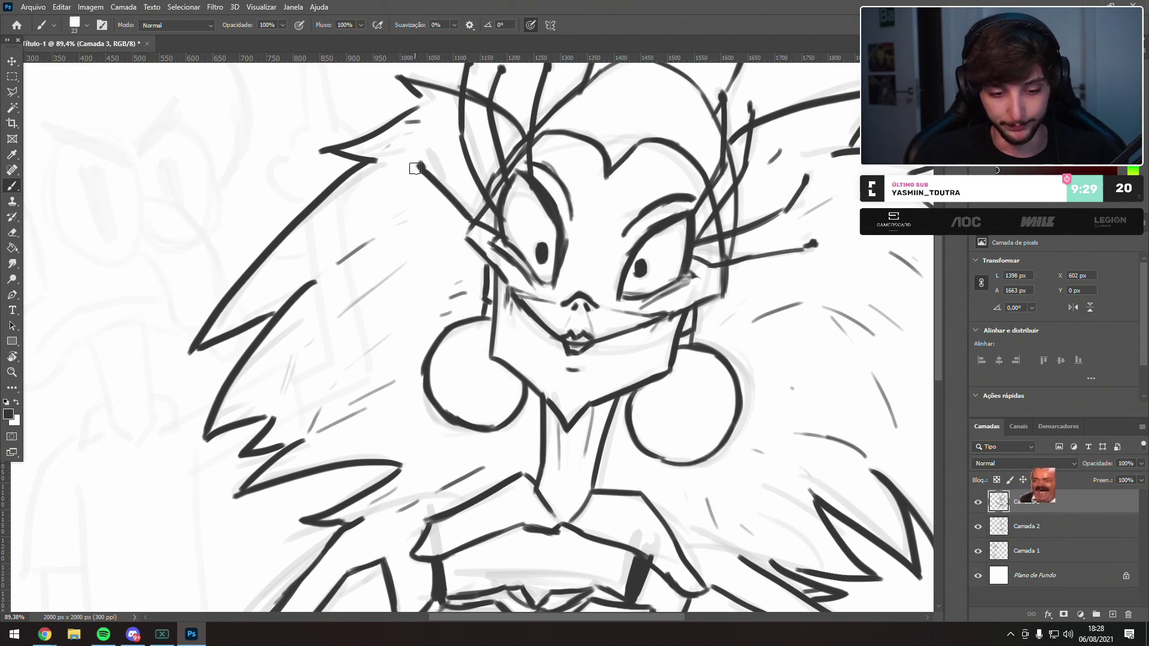
- Review the inked plumed character close up and across the whole canvas
{"action": "left_click_drag", "start_coordinate": [550, 381], "coordinate": [615, 208]}
{"action": "left_click_drag", "start_coordinate": [501, 395], "coordinate": [533, 159]}
{"action": "left_click_drag", "start_coordinate": [523, 219], "coordinate": [746, 538]}
{"action": "left_click_drag", "start_coordinate": [714, 216], "coordinate": [263, 473]}
{"action": "left_click_drag", "start_coordinate": [436, 387], "coordinate": [494, 190]}
{"action": "scroll", "coordinate": [464, 321], "scroll_direction": "down", "scroll_amount": 3}
{"action": "scroll", "coordinate": [573, 427], "scroll_direction": "down", "scroll_amount": 2}
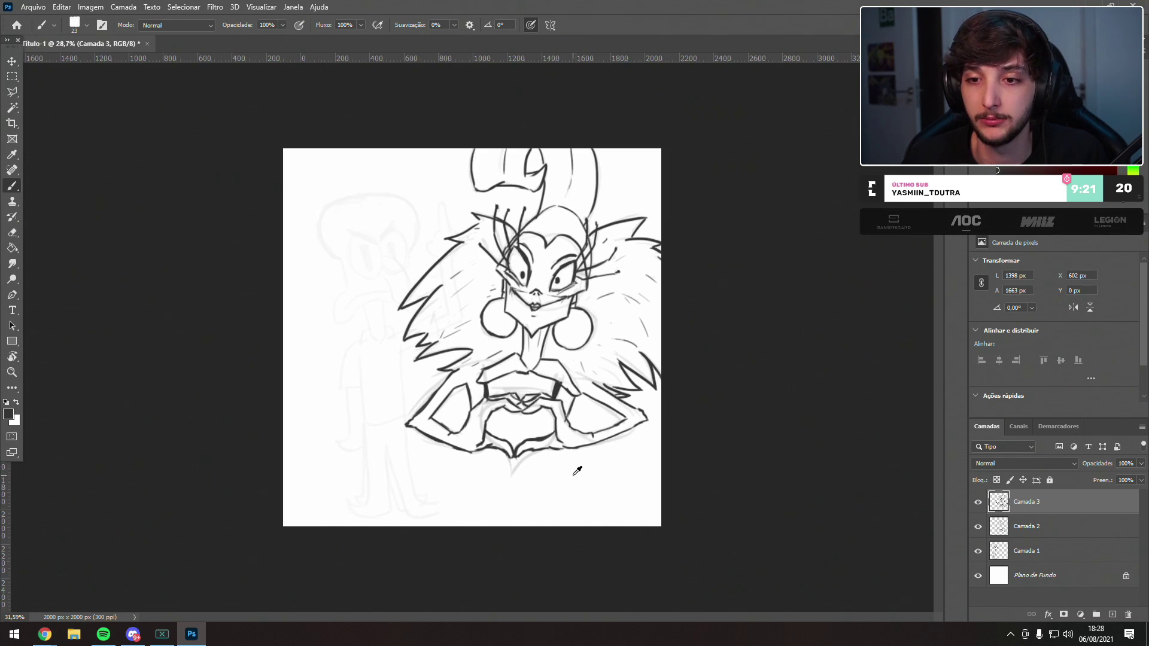
{"action": "scroll", "coordinate": [573, 472], "scroll_direction": "up", "scroll_amount": 3}
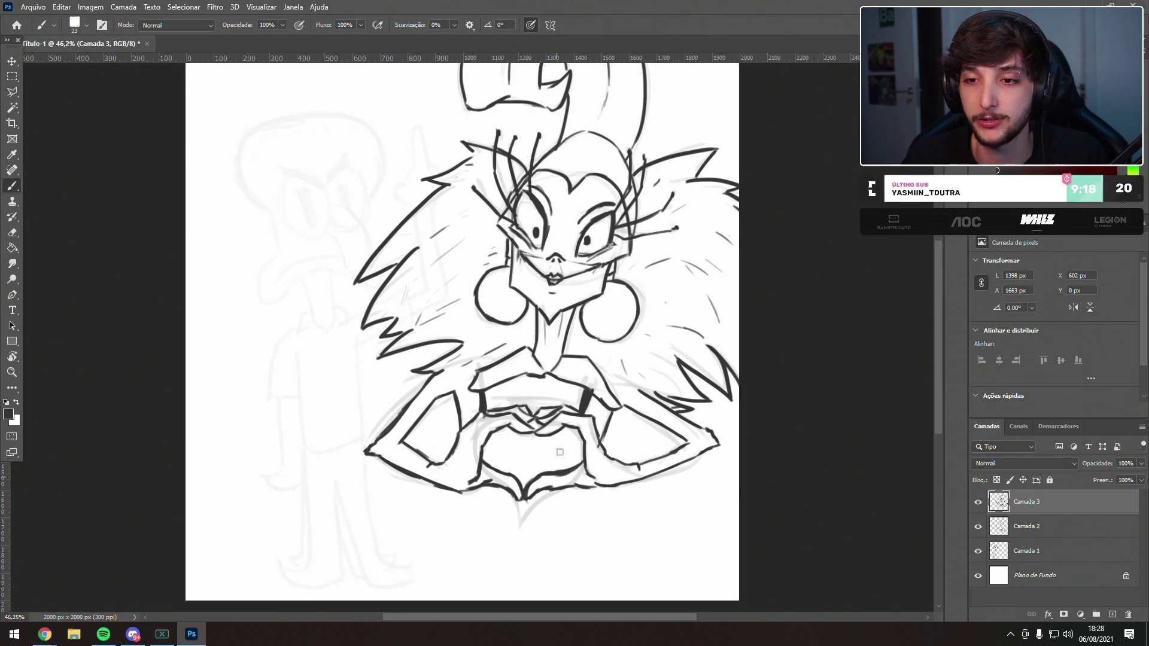
- Hide the layers Camada 2 and Camada 3 and move Camada 1 to the top of the layer stack
{"action": "left_click", "coordinate": [978, 527]}
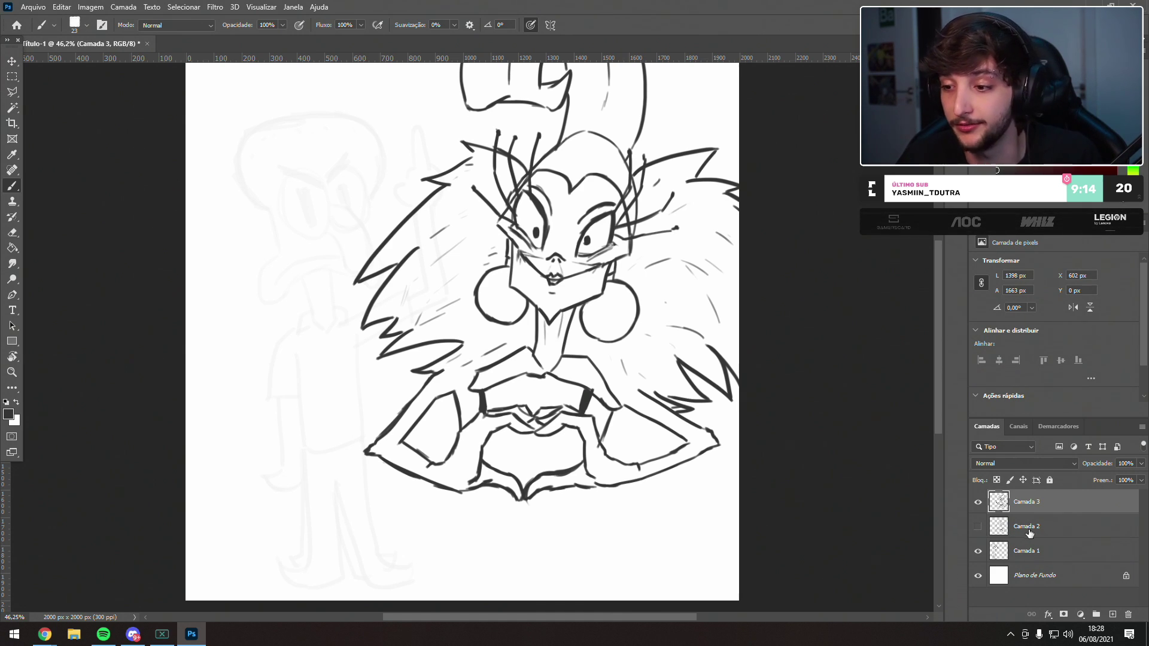
{"action": "left_click", "coordinate": [1028, 535]}
{"action": "left_click", "coordinate": [978, 503]}
{"action": "left_click_drag", "start_coordinate": [1026, 551], "coordinate": [1022, 491]}
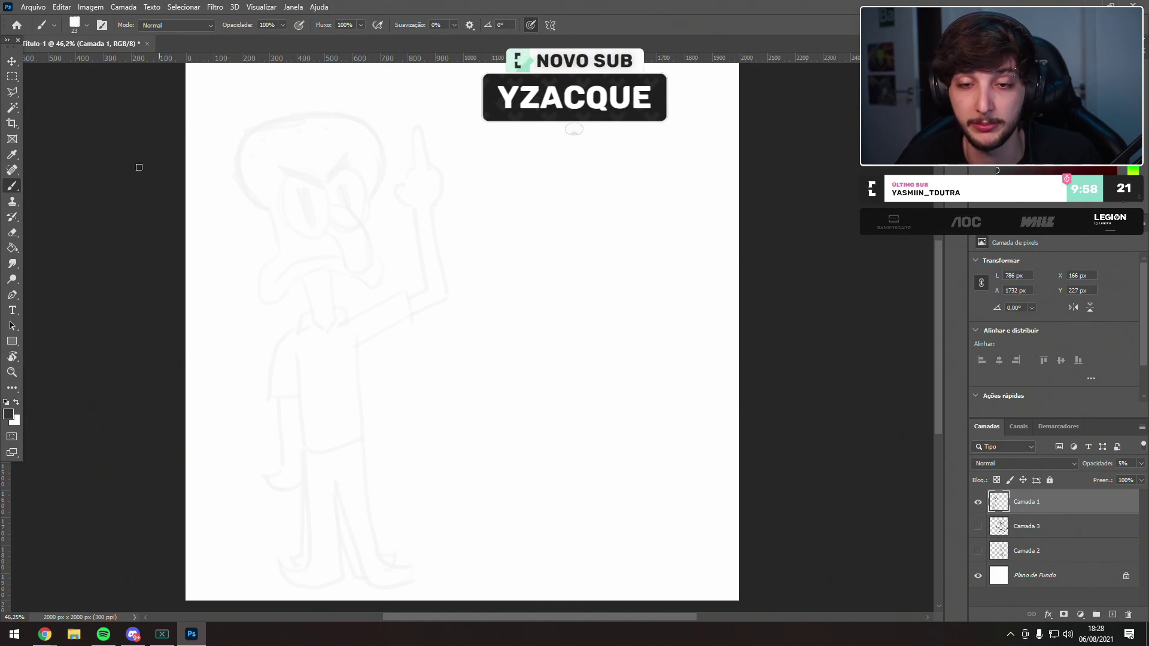
- Add a new empty layer above the faded Squidward sketch
{"action": "scroll", "coordinate": [275, 195], "scroll_direction": "up", "scroll_amount": 3}
{"action": "left_click_drag", "start_coordinate": [477, 279], "coordinate": [539, 281]}
{"action": "scroll", "coordinate": [436, 266], "scroll_direction": "up", "scroll_amount": 1}
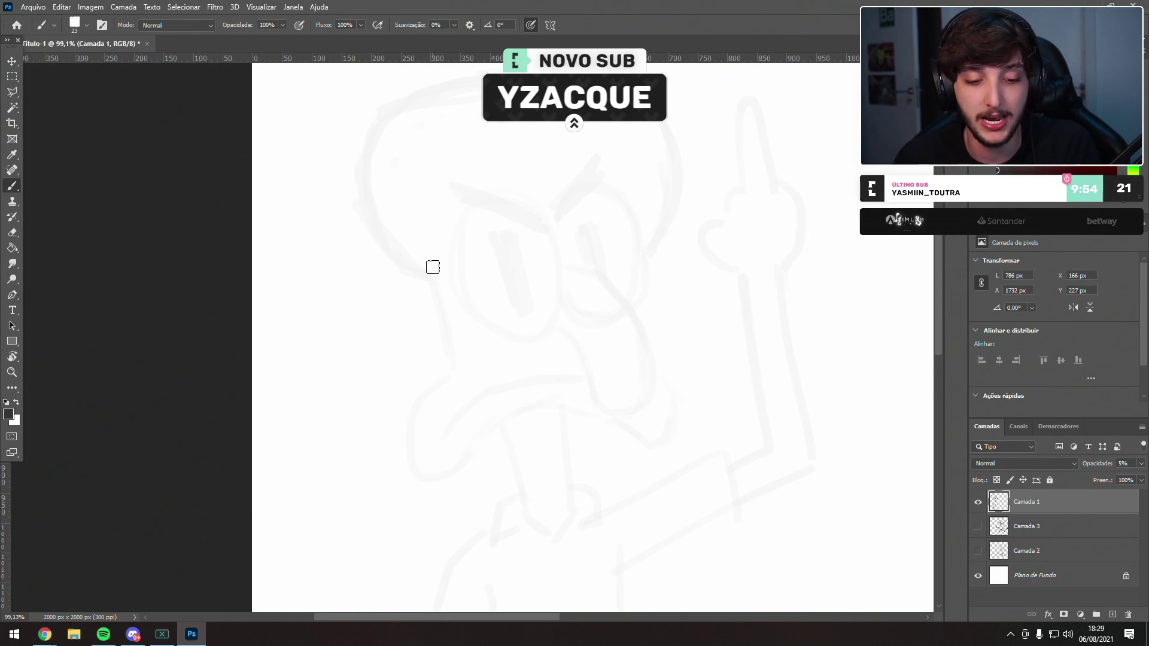
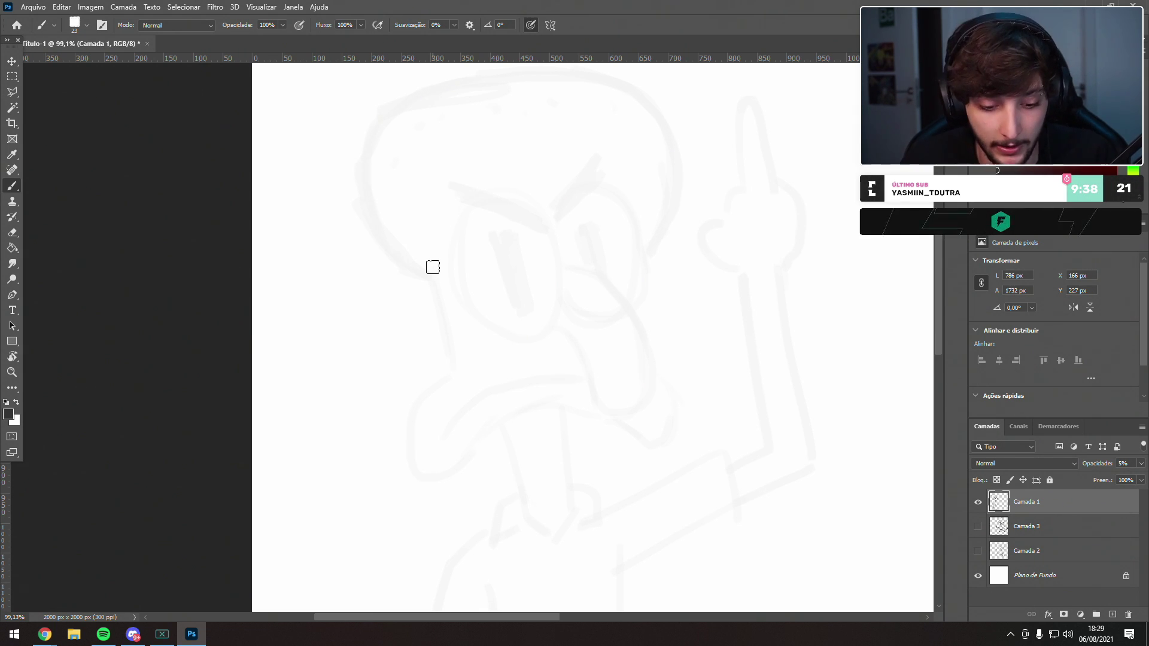
{"action": "left_click_drag", "start_coordinate": [440, 277], "coordinate": [524, 291]}
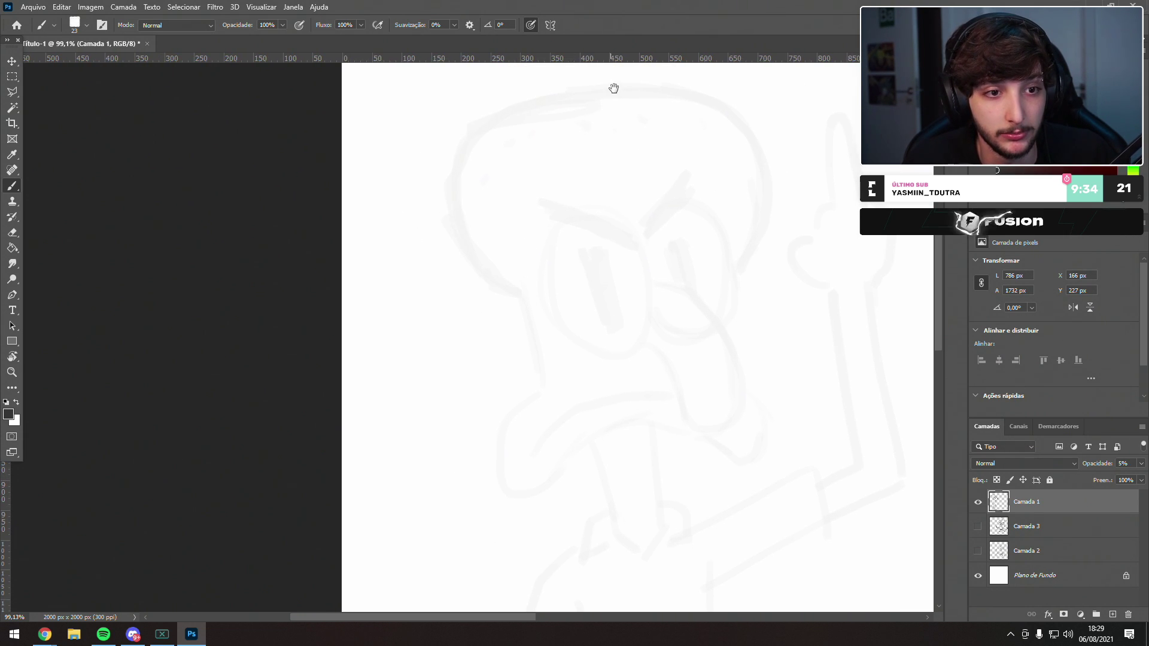
{"action": "mouse_move", "coordinate": [546, 239]}
{"action": "left_mouse_down"}
{"action": "mouse_move", "coordinate": [526, 248]}
{"action": "mouse_move", "coordinate": [269, 184]}
{"action": "left_mouse_up"}
{"action": "left_click_drag", "start_coordinate": [577, 307], "coordinate": [559, 300]}
{"action": "left_click_drag", "start_coordinate": [359, 202], "coordinate": [535, 331]}
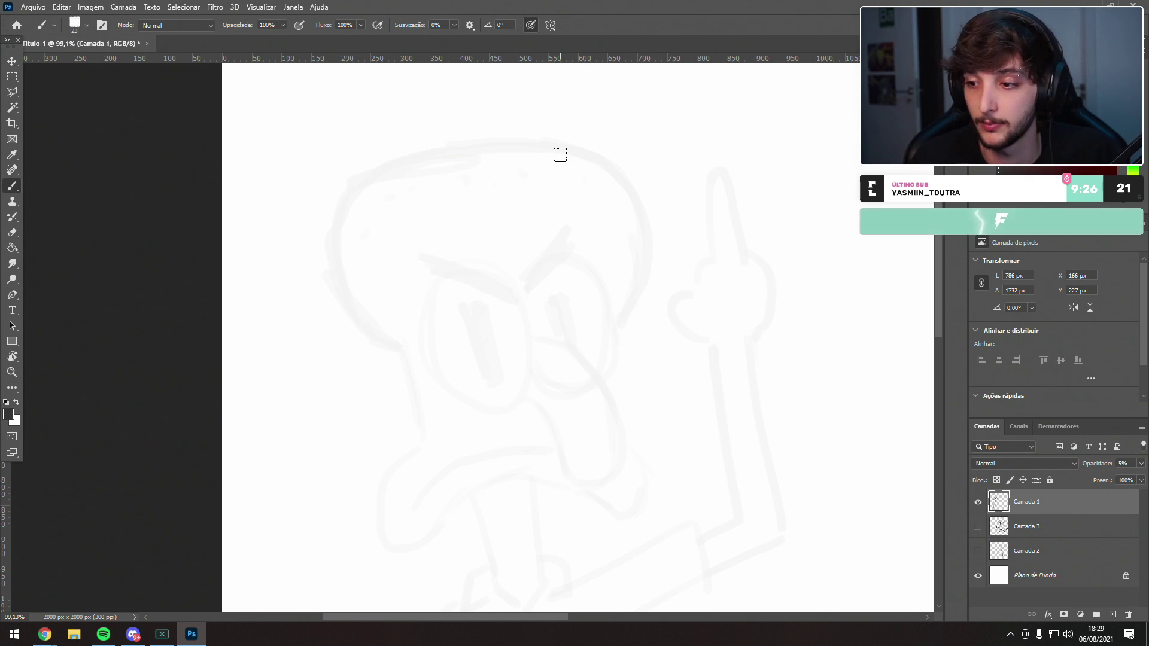
{"action": "left_click", "coordinate": [1112, 613]}
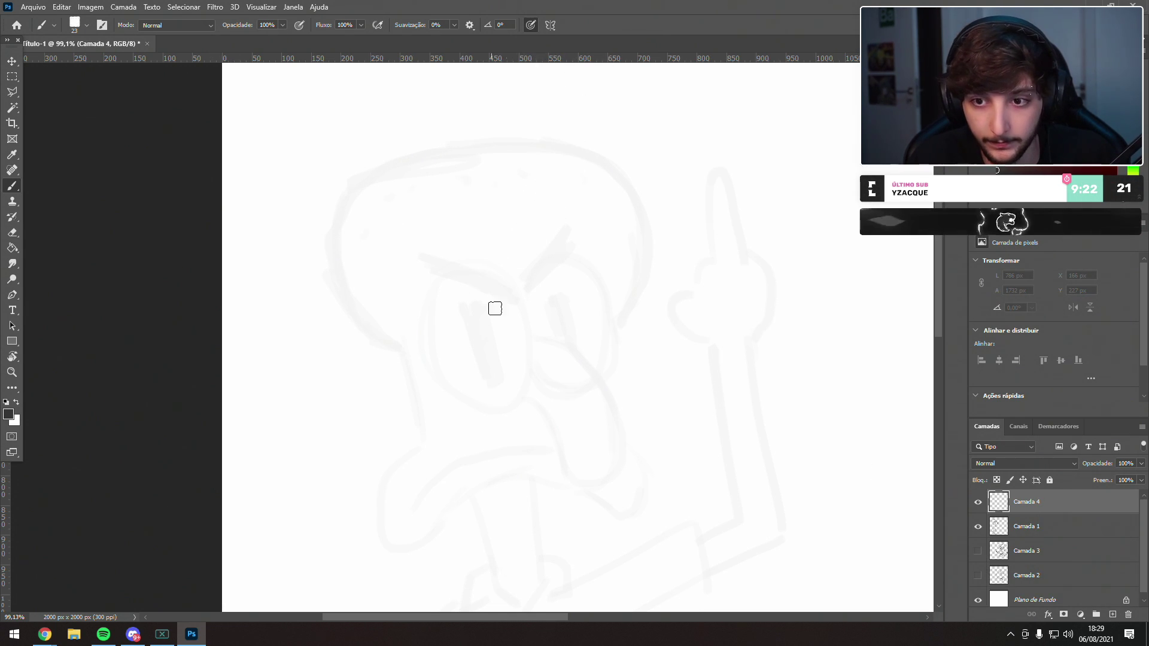
{"action": "left_click_drag", "start_coordinate": [503, 277], "coordinate": [522, 411]}
{"action": "left_click_drag", "start_coordinate": [516, 289], "coordinate": [521, 403]}
{"action": "key", "text": "ctrl+z"}
{"action": "left_click_drag", "start_coordinate": [431, 291], "coordinate": [448, 339]}
{"action": "key", "text": "ctrl+z"}
{"action": "left_click_drag", "start_coordinate": [492, 263], "coordinate": [534, 366]}
{"action": "key", "text": "ctrl+z"}
{"action": "mouse_move", "coordinate": [496, 265]}
{"action": "left_mouse_down"}
{"action": "mouse_move", "coordinate": [536, 375]}
{"action": "mouse_move", "coordinate": [523, 325]}
{"action": "mouse_move", "coordinate": [530, 385]}
{"action": "left_mouse_up"}
{"action": "key", "text": "ctrl+z"}
{"action": "key", "text": "ctrl+z"}
{"action": "key", "text": "ctrl+z"}
{"action": "key", "text": "ctrl+z"}
- Ink the curved right edge and the top arc of Squidward's left-hand eye
{"action": "mouse_move", "coordinate": [495, 259]}
{"action": "left_mouse_down"}
{"action": "mouse_move", "coordinate": [512, 403]}
{"action": "mouse_move", "coordinate": [529, 362]}
{"action": "mouse_move", "coordinate": [510, 404]}
{"action": "mouse_move", "coordinate": [479, 416]}
{"action": "left_mouse_up"}
{"action": "key", "text": "ctrl+z"}
{"action": "left_click_drag", "start_coordinate": [497, 271], "coordinate": [428, 278]}
{"action": "key", "text": "ctrl+z"}
{"action": "key", "text": "ctrl+z"}
{"action": "left_click_drag", "start_coordinate": [493, 264], "coordinate": [434, 285]}
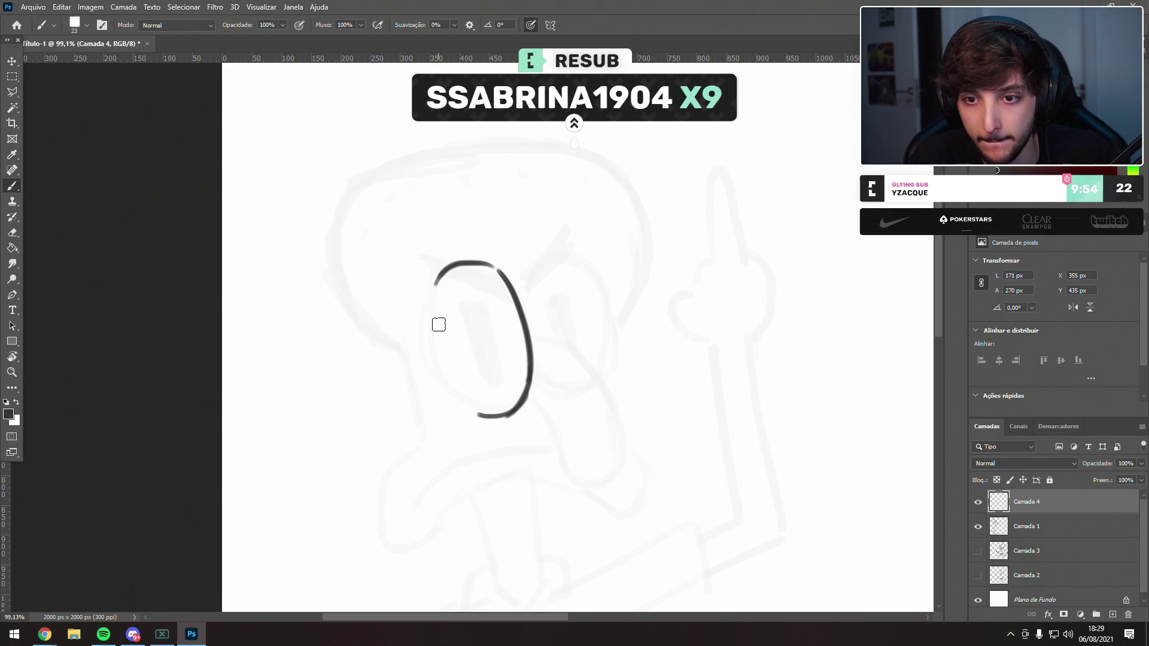
- Ink the left and lower edges of the left-hand eye to close its oval outline
{"action": "left_click_drag", "start_coordinate": [437, 361], "coordinate": [462, 413]}
{"action": "key", "text": "ctrl+z"}
{"action": "key", "text": "ctrl+z"}
{"action": "left_click_drag", "start_coordinate": [432, 339], "coordinate": [464, 410]}
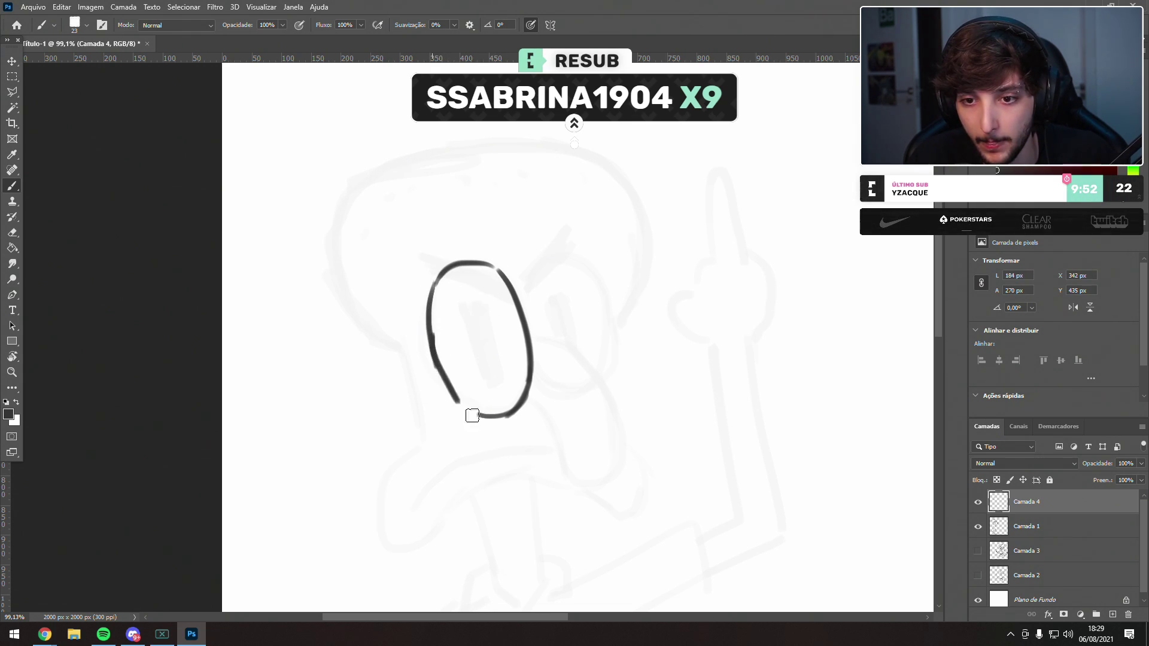
{"action": "key", "text": "ctrl+z"}
{"action": "mouse_move", "coordinate": [437, 363]}
{"action": "left_mouse_down"}
{"action": "mouse_move", "coordinate": [495, 426]}
{"action": "mouse_move", "coordinate": [445, 389]}
{"action": "mouse_move", "coordinate": [504, 413]}
{"action": "mouse_move", "coordinate": [441, 378]}
{"action": "mouse_move", "coordinate": [484, 415]}
{"action": "left_mouse_up"}
{"action": "key", "text": "ctrl+z"}
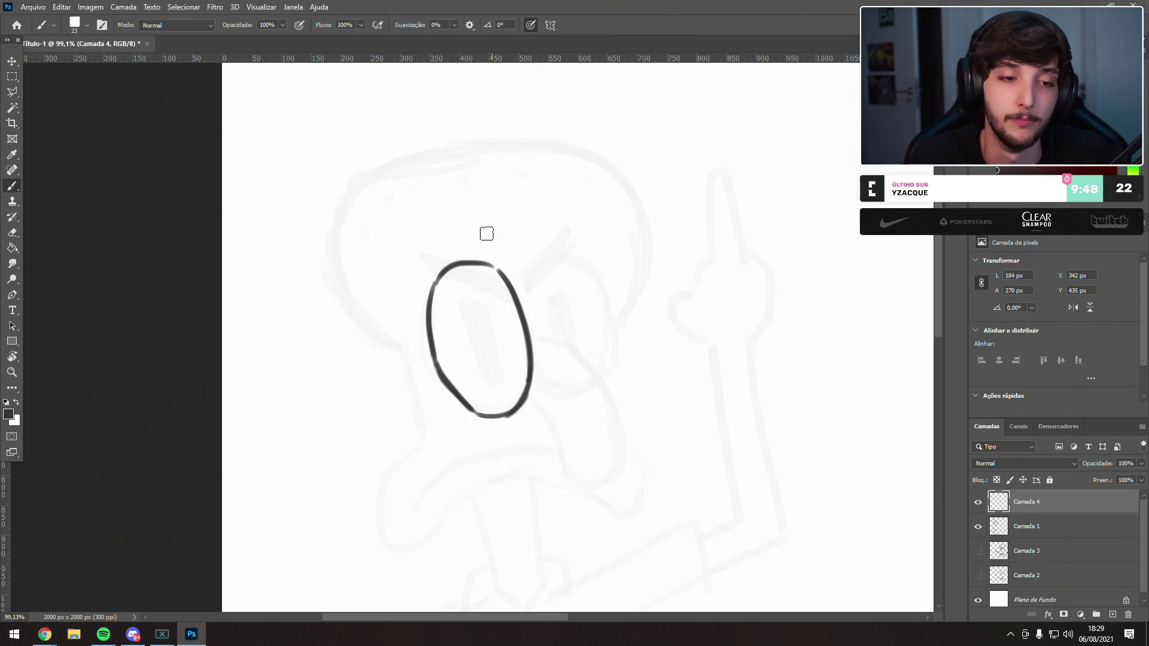
- Fill in the left-hand eye's narrow rectangular pupil and ink the thick slanted brow across the eye's top
{"action": "left_click_drag", "start_coordinate": [479, 305], "coordinate": [482, 381]}
{"action": "left_click_drag", "start_coordinate": [485, 307], "coordinate": [497, 377]}
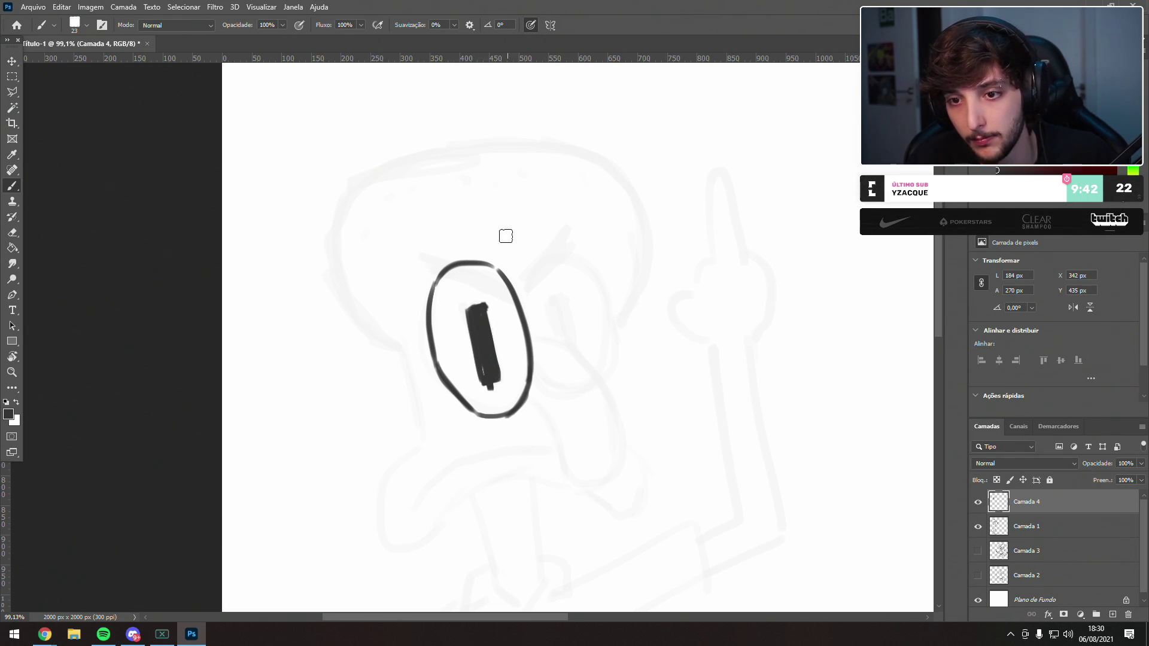
{"action": "left_click_drag", "start_coordinate": [422, 262], "coordinate": [529, 304]}
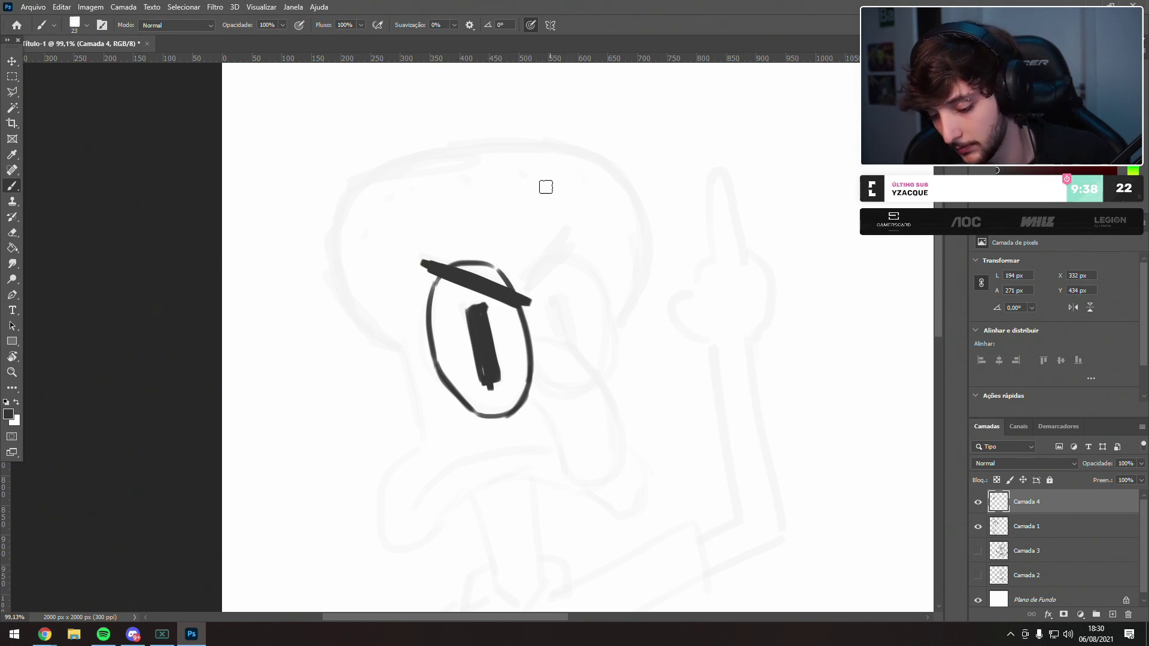
- Erase the part of the left-hand eye's outline that sticks out above the brow
{"action": "key", "text": "e"}
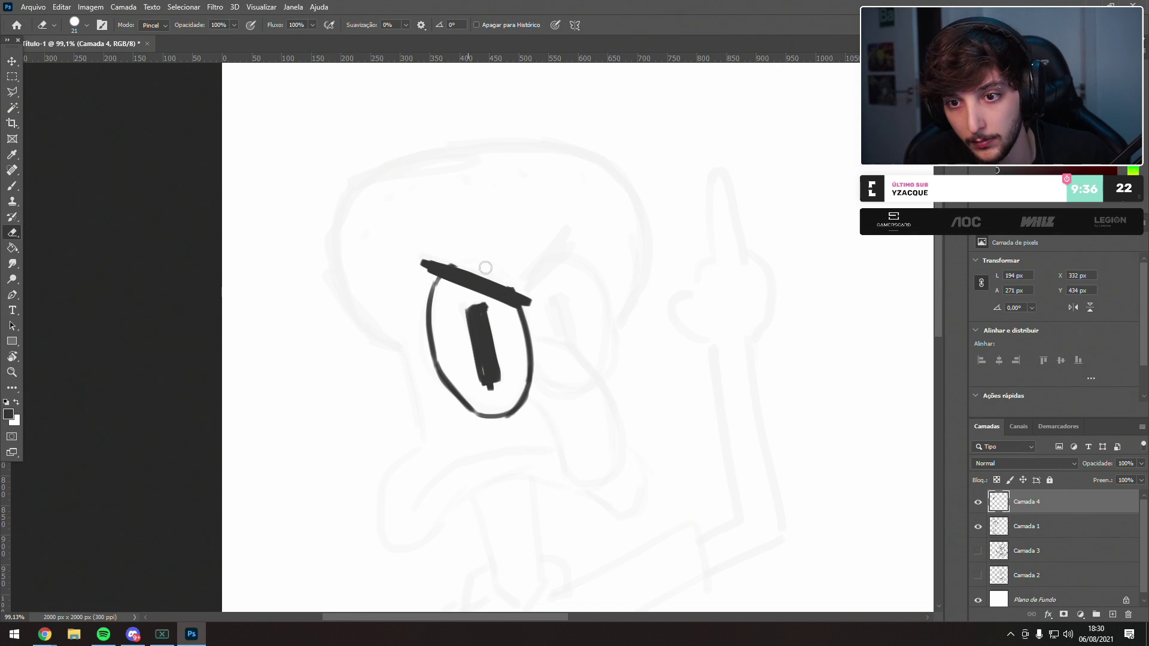
{"action": "left_click_drag", "start_coordinate": [518, 282], "coordinate": [531, 283]}
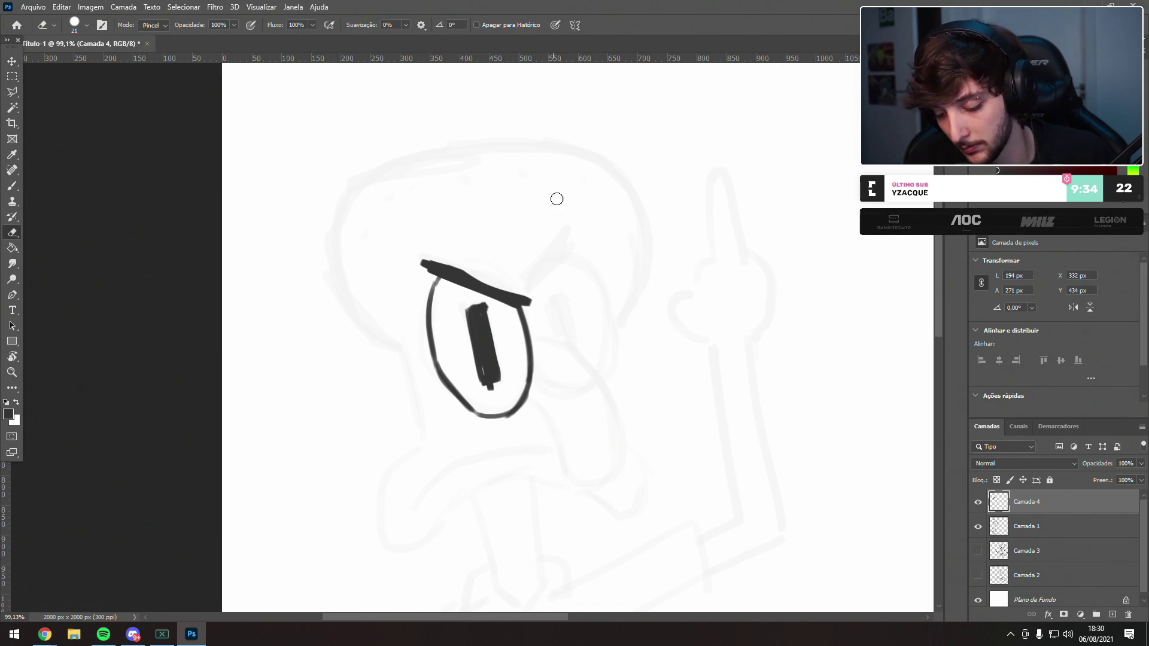
{"action": "key", "text": "b"}
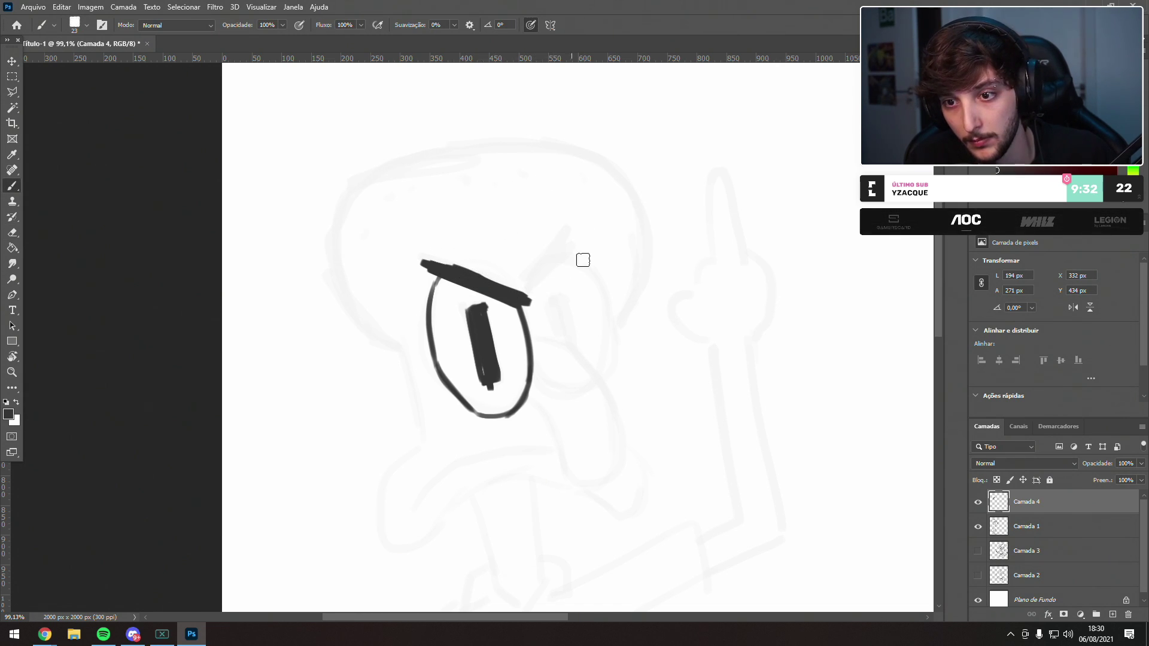
- Ink the long drooping nose, from its bridge beside the left-hand eye around the rounded tip and back up
{"action": "left_click_drag", "start_coordinate": [541, 343], "coordinate": [598, 369]}
{"action": "key", "text": "ctrl+z"}
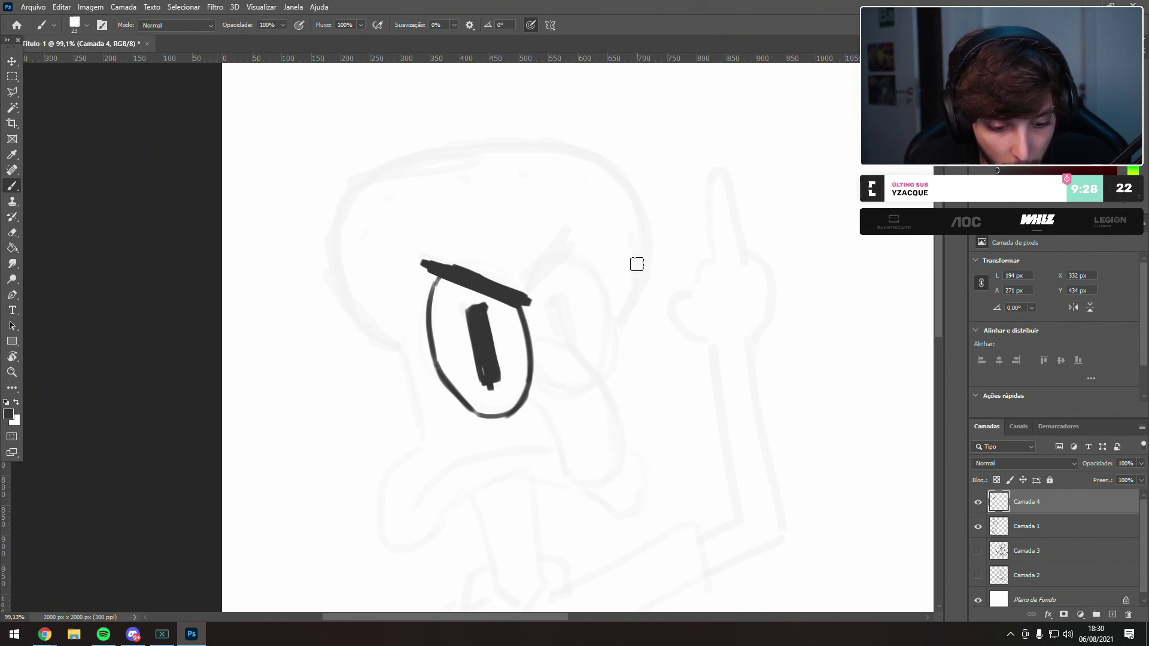
{"action": "key", "text": "ctrl+z"}
{"action": "mouse_move", "coordinate": [536, 351]}
{"action": "left_mouse_down"}
{"action": "mouse_move", "coordinate": [606, 390]}
{"action": "mouse_move", "coordinate": [624, 436]}
{"action": "left_mouse_up"}
{"action": "key", "text": "ctrl+z"}
{"action": "mouse_move", "coordinate": [590, 372]}
{"action": "left_mouse_down"}
{"action": "mouse_move", "coordinate": [619, 446]}
{"action": "mouse_move", "coordinate": [623, 480]}
{"action": "left_mouse_up"}
{"action": "key", "text": "ctrl+z"}
{"action": "key", "text": "ctrl+z"}
{"action": "left_click_drag", "start_coordinate": [589, 371], "coordinate": [622, 438]}
{"action": "mouse_move", "coordinate": [603, 391]}
{"action": "left_mouse_down"}
{"action": "mouse_move", "coordinate": [603, 484]}
{"action": "mouse_move", "coordinate": [615, 479]}
{"action": "mouse_move", "coordinate": [584, 465]}
{"action": "mouse_move", "coordinate": [571, 479]}
{"action": "mouse_move", "coordinate": [549, 401]}
{"action": "left_mouse_up"}
{"action": "mouse_move", "coordinate": [566, 462]}
{"action": "left_mouse_down"}
{"action": "mouse_move", "coordinate": [530, 374]}
{"action": "mouse_move", "coordinate": [573, 483]}
{"action": "mouse_move", "coordinate": [610, 480]}
{"action": "left_mouse_up"}
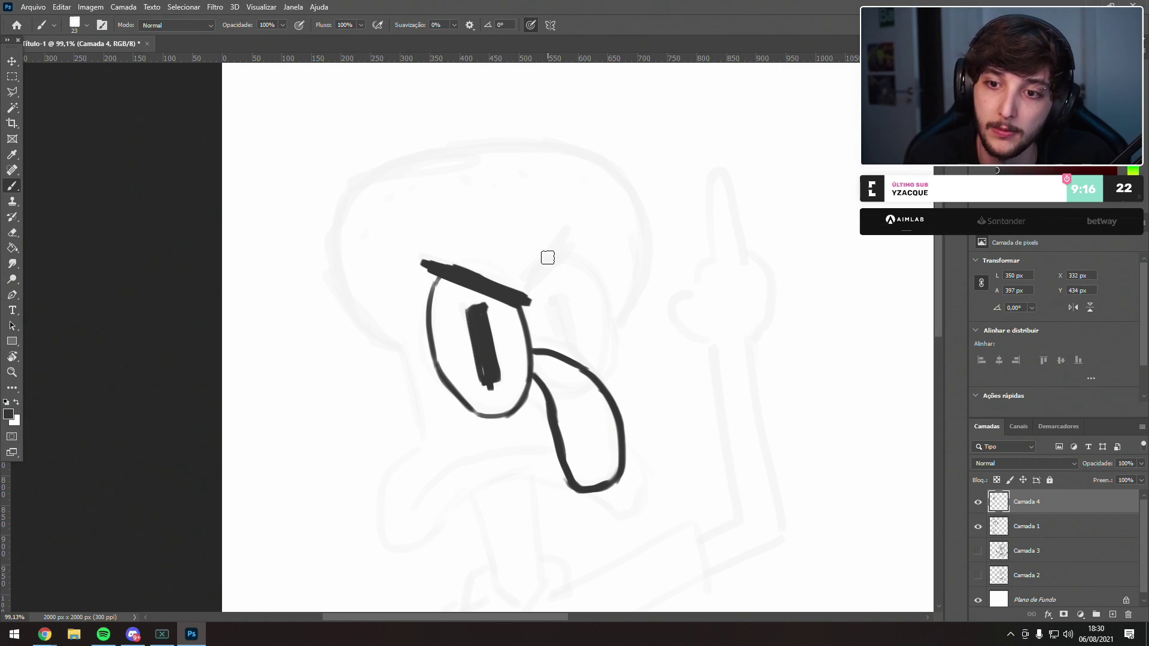
- Ink the right-hand eye's curved outline down to the nose and the thick angry brow meeting the other brow
{"action": "key", "text": "ctrl+z"}
{"action": "mouse_move", "coordinate": [524, 287]}
{"action": "left_mouse_down"}
{"action": "mouse_move", "coordinate": [544, 259]}
{"action": "mouse_move", "coordinate": [532, 267]}
{"action": "mouse_move", "coordinate": [574, 265]}
{"action": "mouse_move", "coordinate": [605, 326]}
{"action": "mouse_move", "coordinate": [605, 372]}
{"action": "left_mouse_up"}
{"action": "key", "text": "ctrl+z"}
{"action": "key", "text": "ctrl+z"}
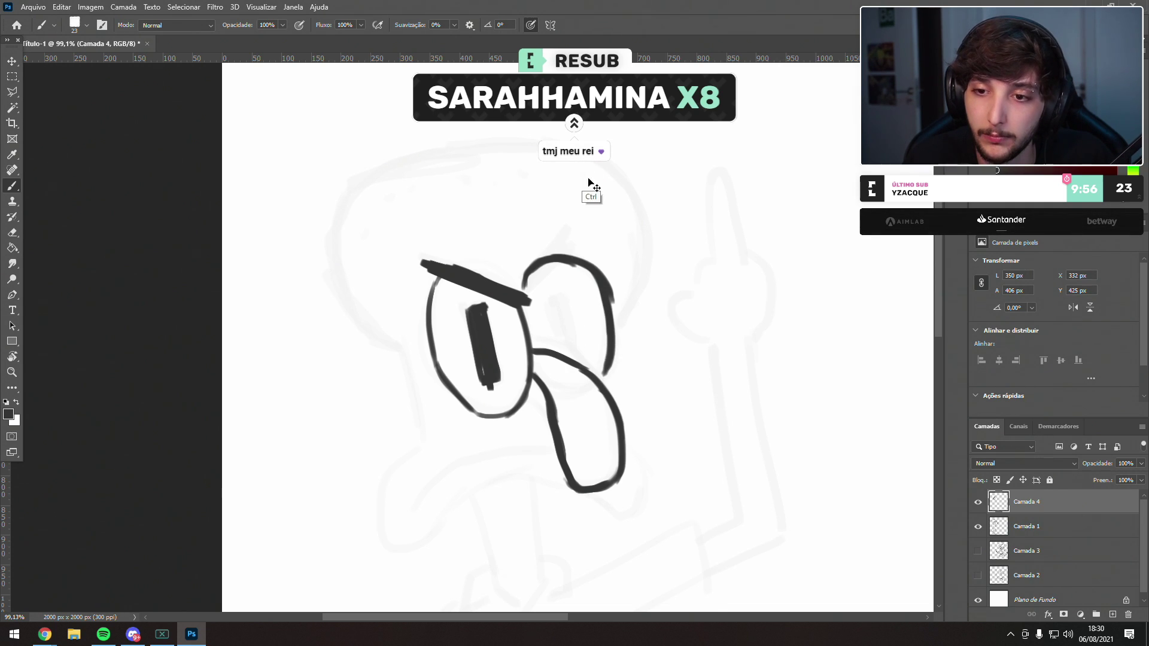
{"action": "mouse_move", "coordinate": [571, 260]}
{"action": "left_mouse_down"}
{"action": "mouse_move", "coordinate": [603, 311]}
{"action": "mouse_move", "coordinate": [602, 377]}
{"action": "left_mouse_up"}
{"action": "left_click_drag", "start_coordinate": [578, 267], "coordinate": [549, 258]}
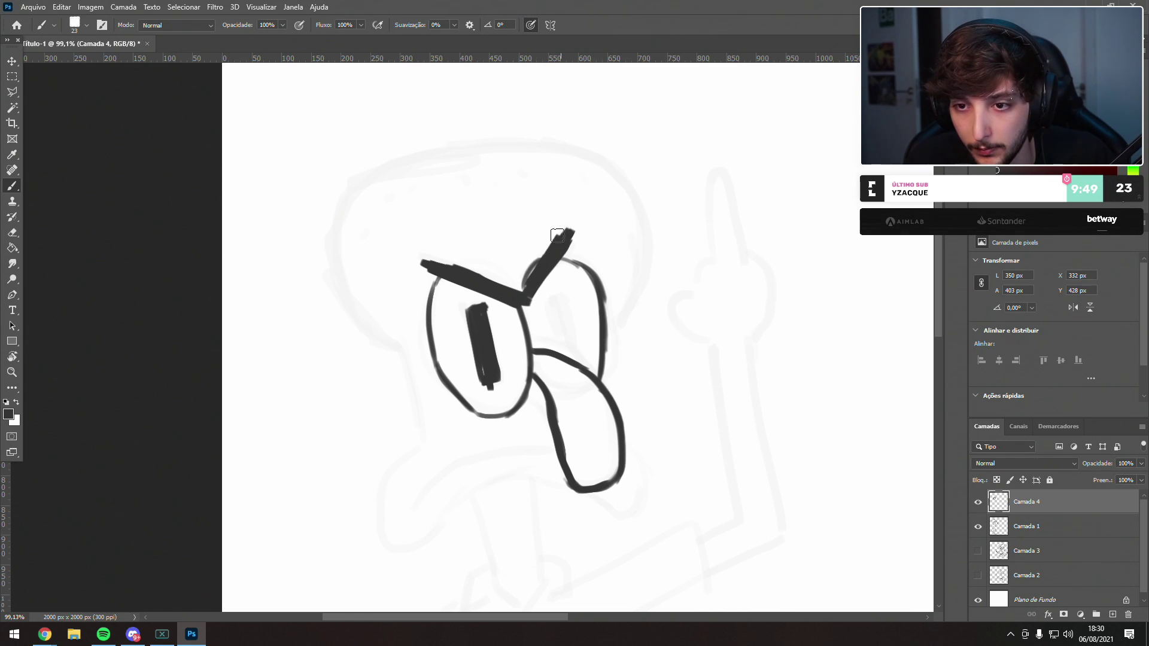
- Erase the right-hand eye's outline sticking out above its brow and fill in that eye's narrow slanted pupil
{"action": "key", "text": "e"}
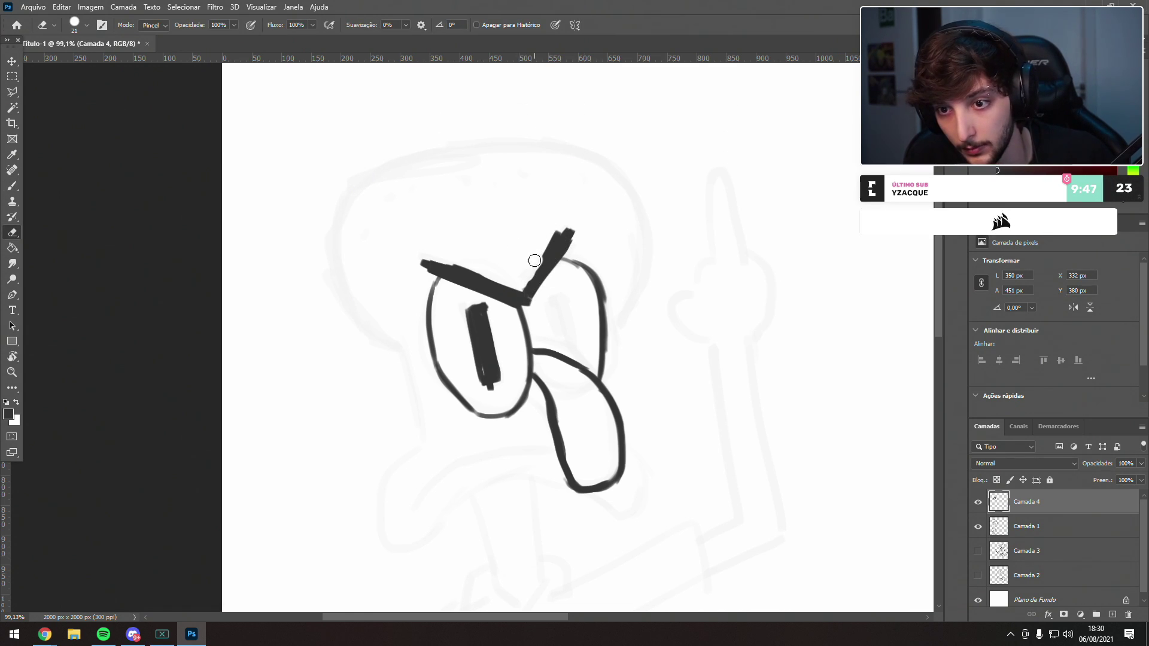
{"action": "key", "text": "b"}
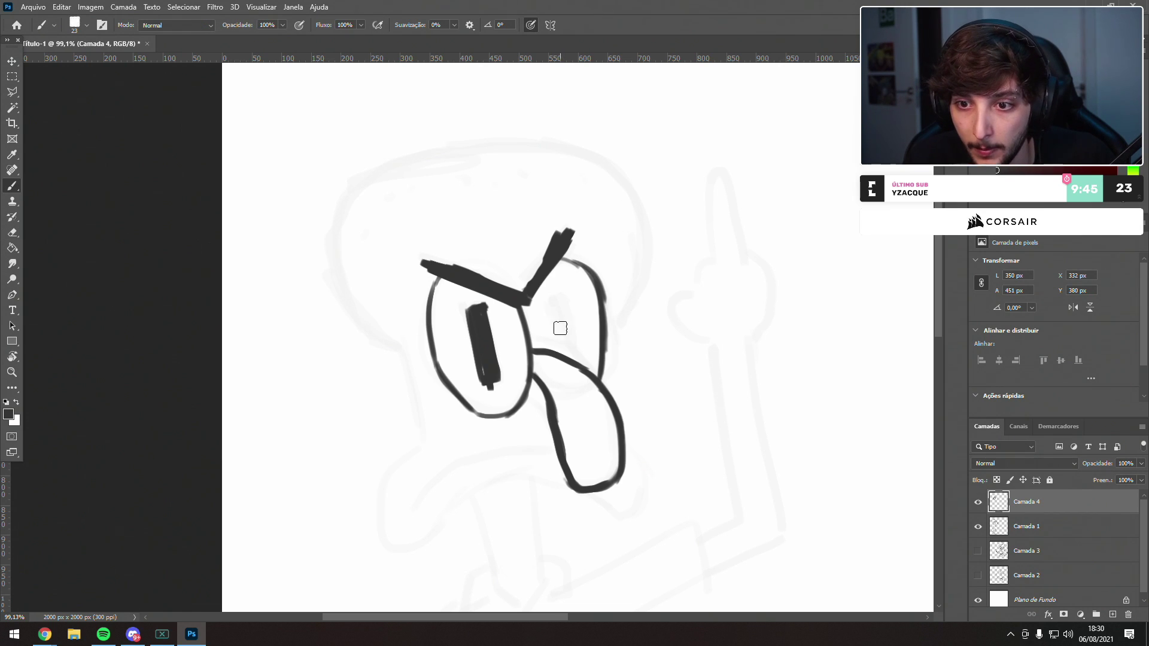
{"action": "mouse_move", "coordinate": [567, 329]}
{"action": "left_mouse_down"}
{"action": "mouse_move", "coordinate": [556, 299]}
{"action": "mouse_move", "coordinate": [555, 318]}
{"action": "left_mouse_up"}
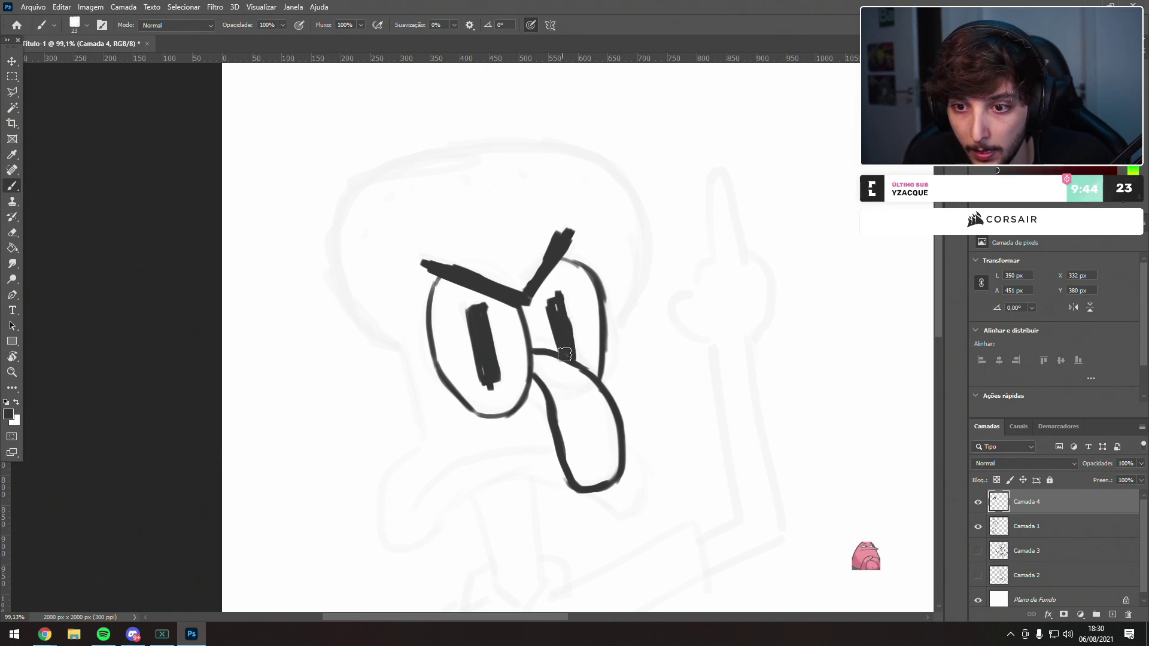
- Ink the large domed head outline from the right-hand eye over the top and around to the cheek, redoing uneven strokes
{"action": "left_click_drag", "start_coordinate": [454, 216], "coordinate": [509, 177]}
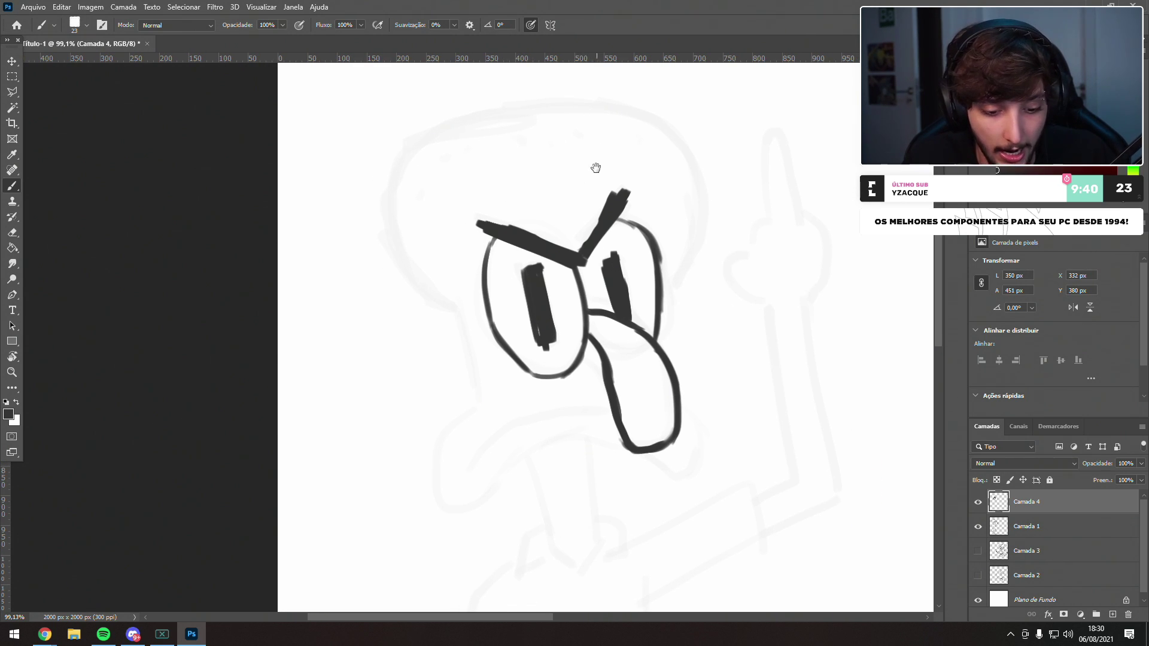
{"action": "left_click_drag", "start_coordinate": [666, 258], "coordinate": [692, 164]}
{"action": "key", "text": "ctrl+z"}
{"action": "mouse_move", "coordinate": [677, 242]}
{"action": "left_mouse_down"}
{"action": "mouse_move", "coordinate": [683, 145]}
{"action": "mouse_move", "coordinate": [606, 93]}
{"action": "left_mouse_up"}
{"action": "mouse_move", "coordinate": [682, 149]}
{"action": "left_mouse_down"}
{"action": "mouse_move", "coordinate": [662, 124]}
{"action": "mouse_move", "coordinate": [459, 107]}
{"action": "left_mouse_up"}
{"action": "mouse_move", "coordinate": [533, 97]}
{"action": "left_mouse_down"}
{"action": "mouse_move", "coordinate": [488, 98]}
{"action": "mouse_move", "coordinate": [492, 121]}
{"action": "mouse_move", "coordinate": [457, 109]}
{"action": "mouse_move", "coordinate": [471, 97]}
{"action": "mouse_move", "coordinate": [368, 176]}
{"action": "mouse_move", "coordinate": [399, 138]}
{"action": "mouse_move", "coordinate": [356, 241]}
{"action": "left_mouse_up"}
{"action": "key", "text": "ctrl+z"}
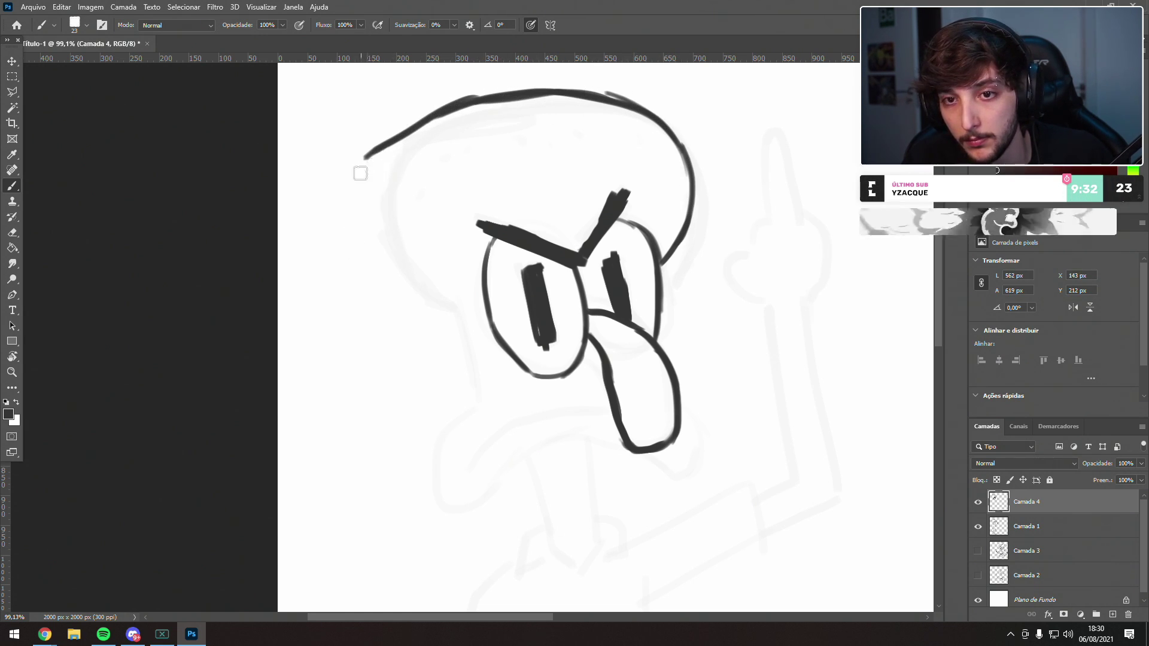
{"action": "left_click_drag", "start_coordinate": [365, 157], "coordinate": [357, 179]}
{"action": "key", "text": "ctrl+z"}
{"action": "mouse_move", "coordinate": [411, 126]}
{"action": "left_mouse_down"}
{"action": "mouse_move", "coordinate": [388, 142]}
{"action": "mouse_move", "coordinate": [406, 134]}
{"action": "mouse_move", "coordinate": [348, 250]}
{"action": "mouse_move", "coordinate": [368, 163]}
{"action": "mouse_move", "coordinate": [393, 344]}
{"action": "mouse_move", "coordinate": [426, 326]}
{"action": "left_mouse_up"}
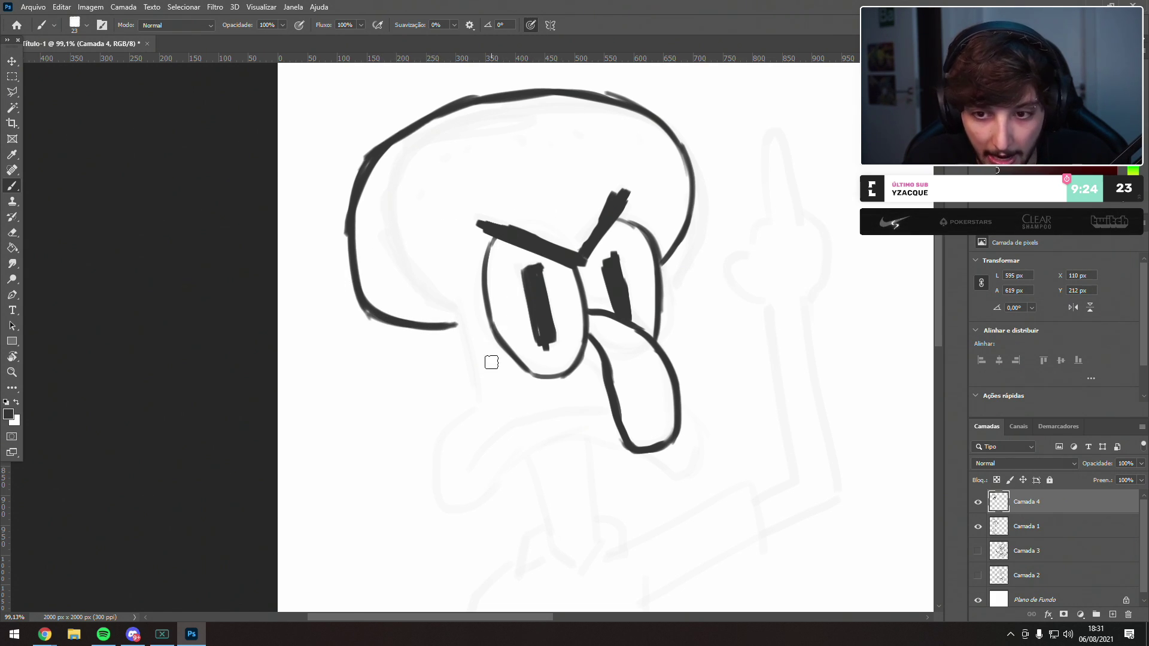
- Ink the side of the face below the dome and the wide frowning mouth, continuing the lips past the nose
{"action": "mouse_move", "coordinate": [453, 312]}
{"action": "left_mouse_down"}
{"action": "mouse_move", "coordinate": [475, 374]}
{"action": "mouse_move", "coordinate": [439, 412]}
{"action": "mouse_move", "coordinate": [444, 468]}
{"action": "mouse_move", "coordinate": [460, 481]}
{"action": "mouse_move", "coordinate": [574, 422]}
{"action": "mouse_move", "coordinate": [529, 406]}
{"action": "left_mouse_up"}
{"action": "mouse_move", "coordinate": [601, 395]}
{"action": "left_mouse_down"}
{"action": "mouse_move", "coordinate": [503, 413]}
{"action": "mouse_move", "coordinate": [477, 432]}
{"action": "left_mouse_up"}
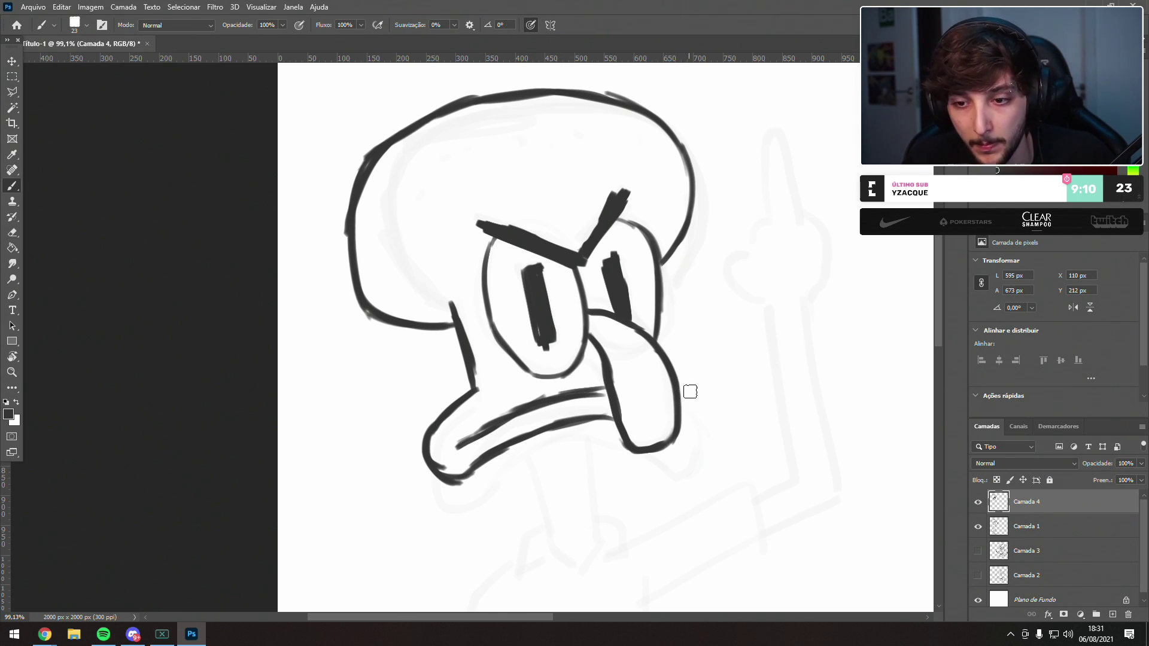
{"action": "left_click_drag", "start_coordinate": [679, 382], "coordinate": [701, 389]}
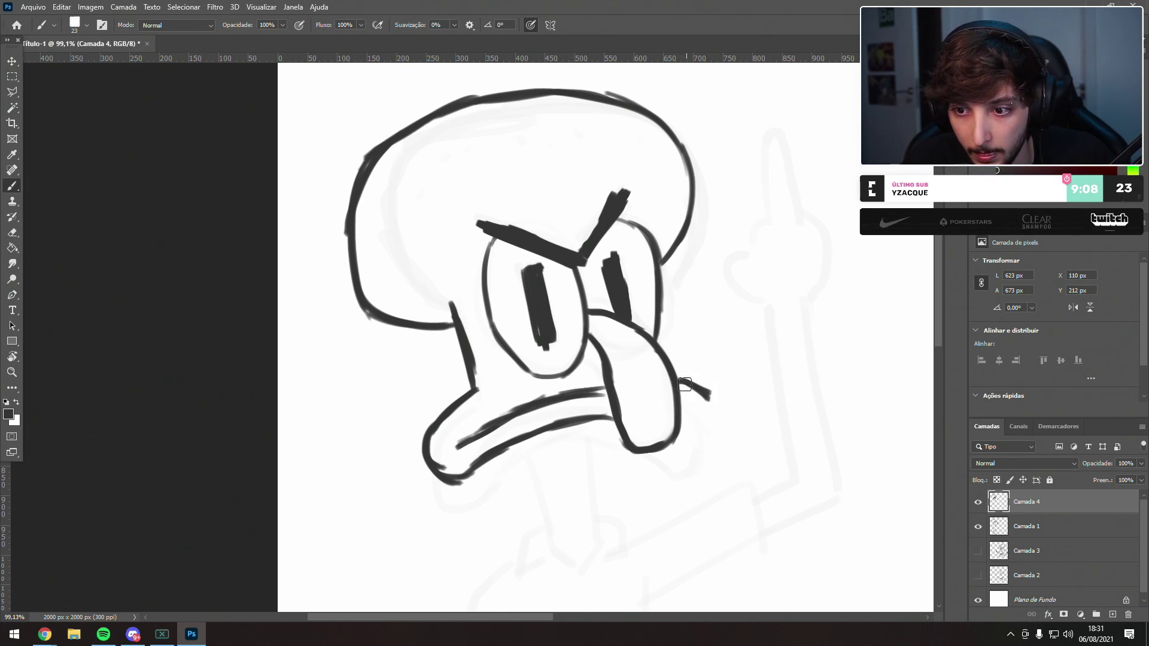
- Ink three slanted wrinkle lines on the forehead and scatter small spots across the top of the head
{"action": "mouse_move", "coordinate": [597, 187]}
{"action": "left_mouse_down"}
{"action": "mouse_move", "coordinate": [450, 150]}
{"action": "mouse_move", "coordinate": [525, 208]}
{"action": "mouse_move", "coordinate": [502, 257]}
{"action": "mouse_move", "coordinate": [420, 266]}
{"action": "mouse_move", "coordinate": [495, 210]}
{"action": "left_mouse_up"}
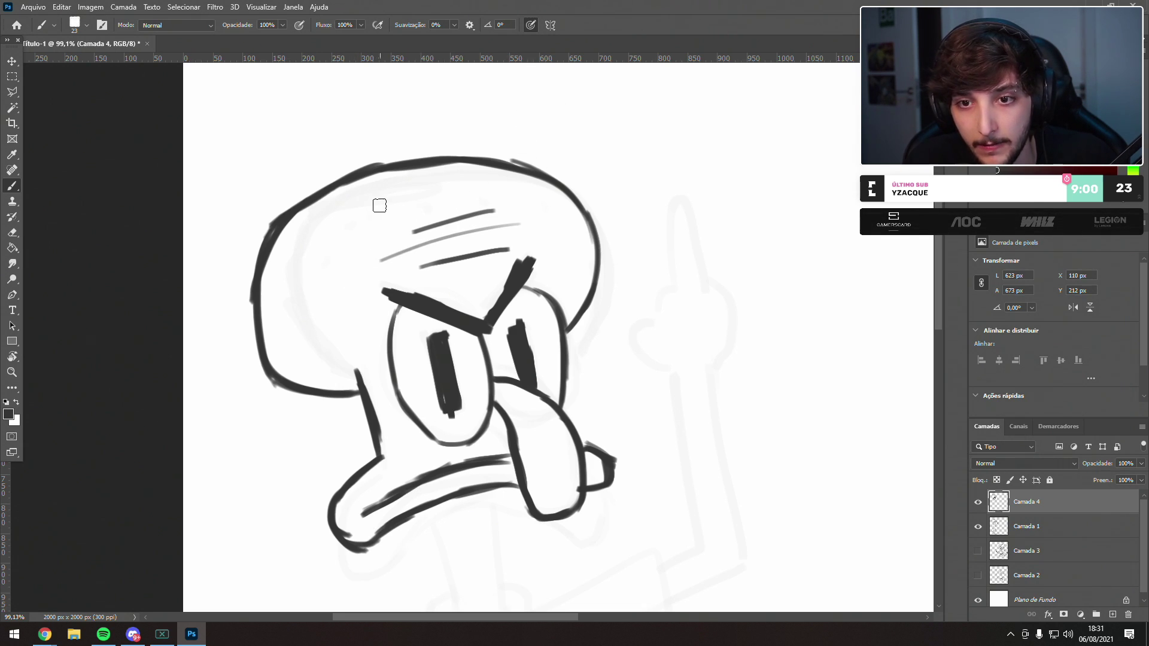
{"action": "left_click", "coordinate": [317, 230]}
{"action": "left_click", "coordinate": [302, 261]}
{"action": "left_click", "coordinate": [456, 174]}
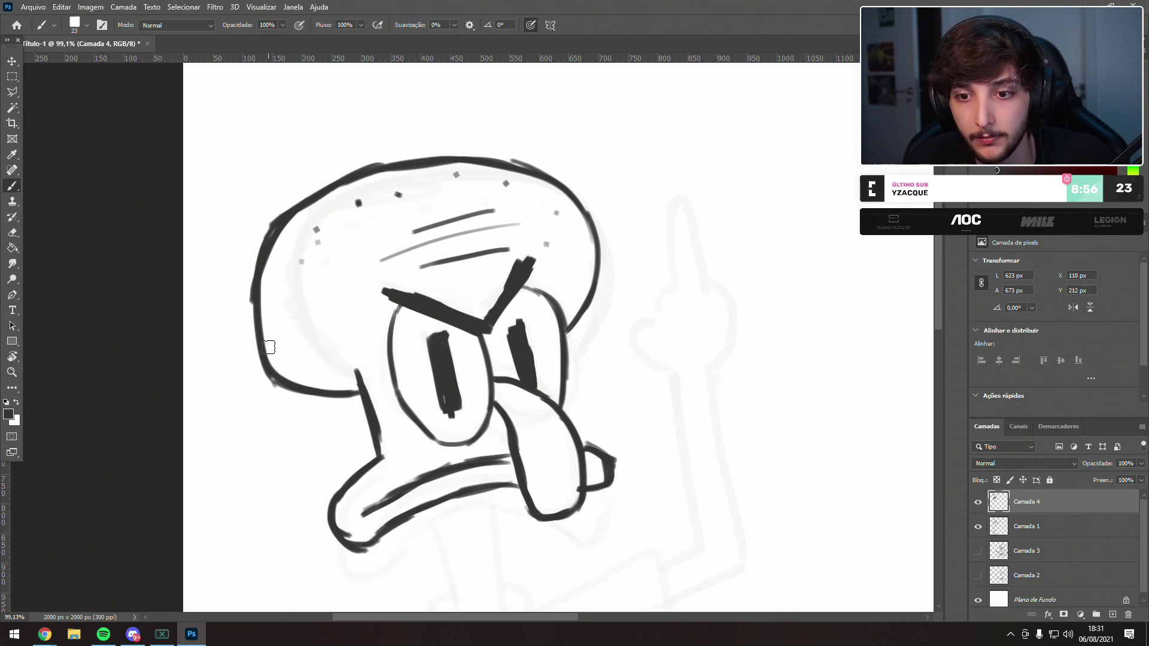
- Ink the two straight sides of the neck below the mouth and undo the pointed tip drawn at its base
{"action": "left_click_drag", "start_coordinate": [595, 323], "coordinate": [491, 224]}
{"action": "left_click_drag", "start_coordinate": [420, 350], "coordinate": [519, 251]}
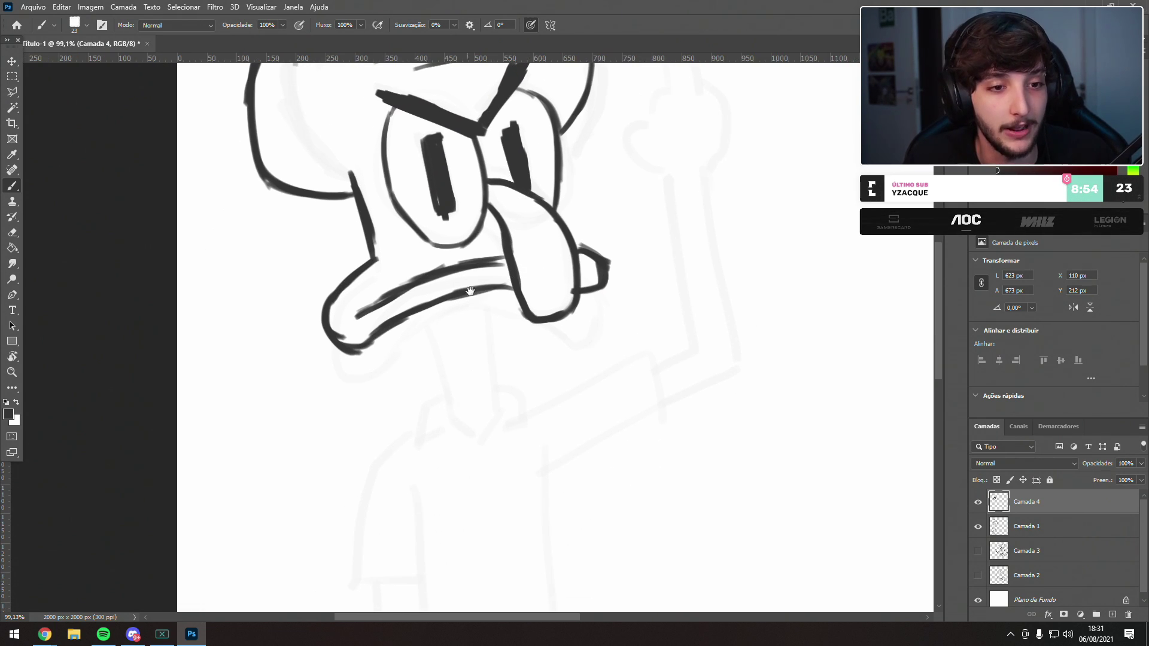
{"action": "left_click_drag", "start_coordinate": [487, 264], "coordinate": [489, 262]}
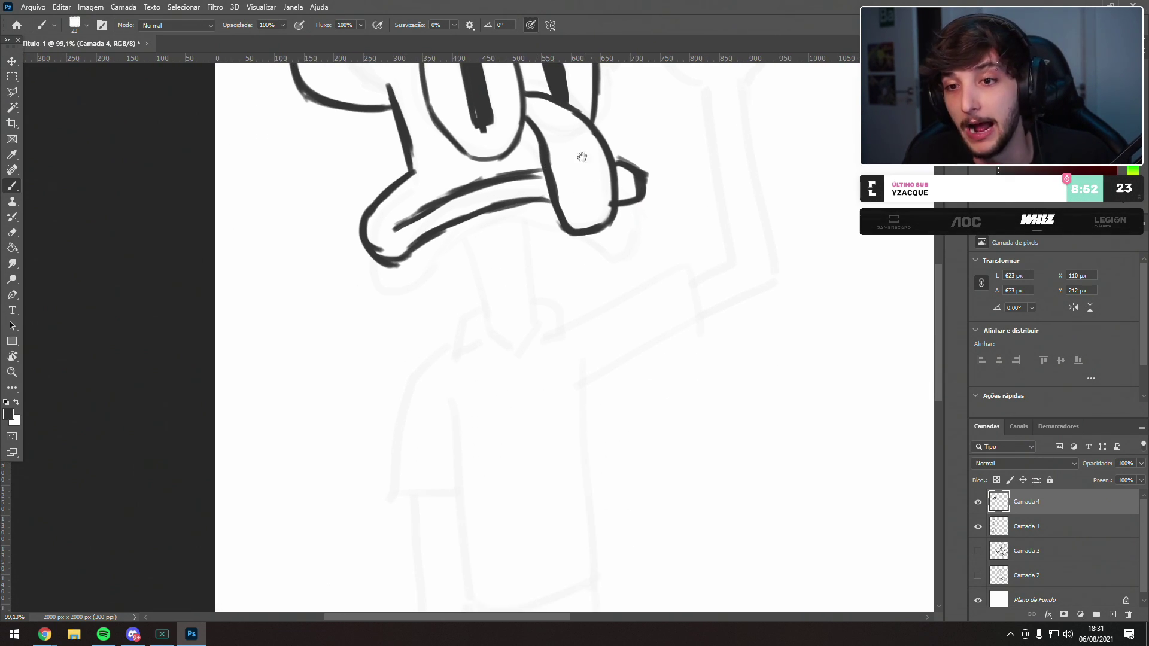
{"action": "left_click_drag", "start_coordinate": [462, 225], "coordinate": [495, 326]}
{"action": "key", "text": "ctrl+z"}
{"action": "left_click_drag", "start_coordinate": [464, 214], "coordinate": [488, 320]}
{"action": "key", "text": "ctrl+z"}
{"action": "left_click_drag", "start_coordinate": [465, 217], "coordinate": [490, 325]}
{"action": "key", "text": "ctrl+z"}
{"action": "left_click_drag", "start_coordinate": [464, 219], "coordinate": [491, 326]}
{"action": "left_click_drag", "start_coordinate": [529, 203], "coordinate": [526, 303]}
{"action": "key", "text": "ctrl+z"}
{"action": "left_click_drag", "start_coordinate": [526, 205], "coordinate": [535, 323]}
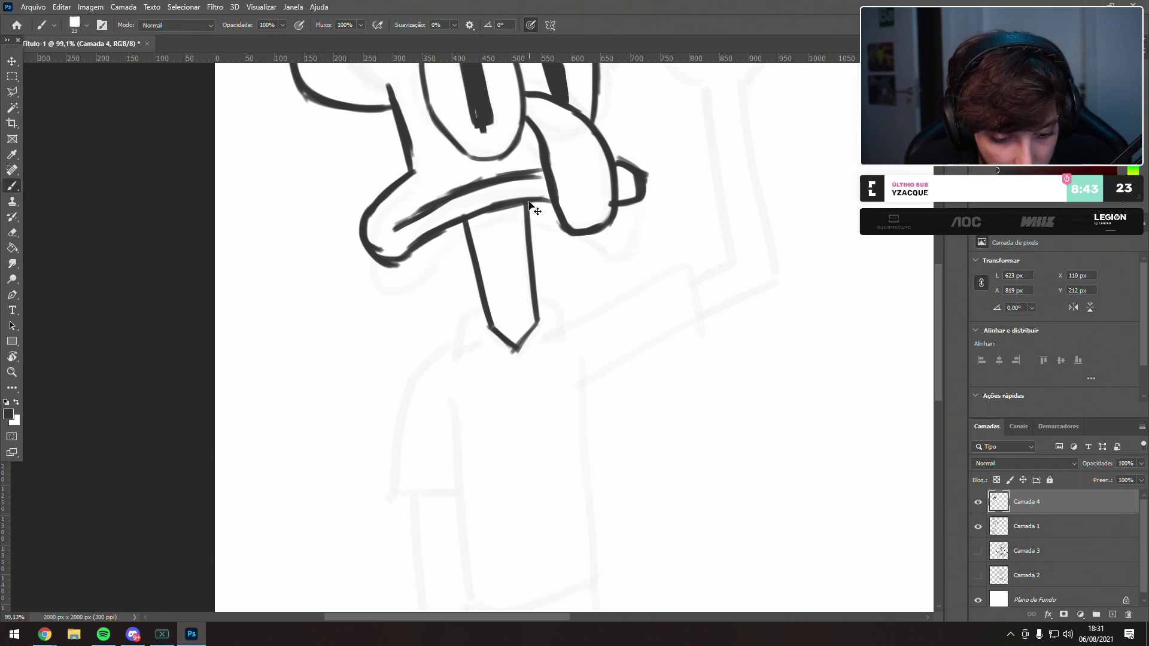
{"action": "key", "text": "ctrl+z"}
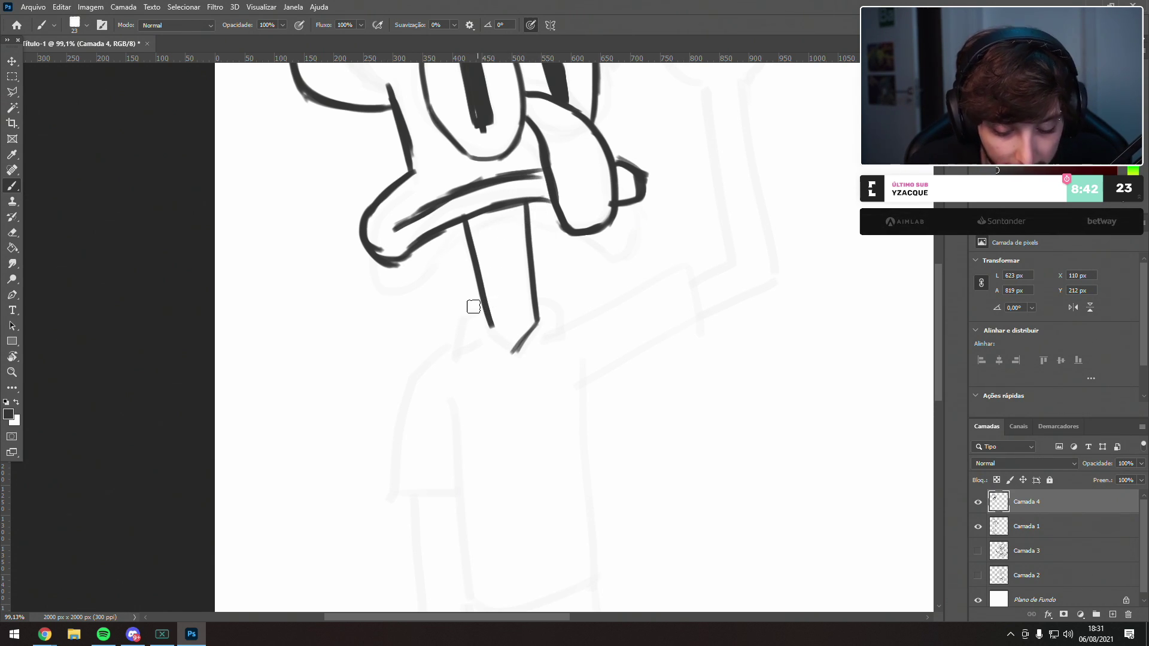
{"action": "key", "text": "ctrl+z"}
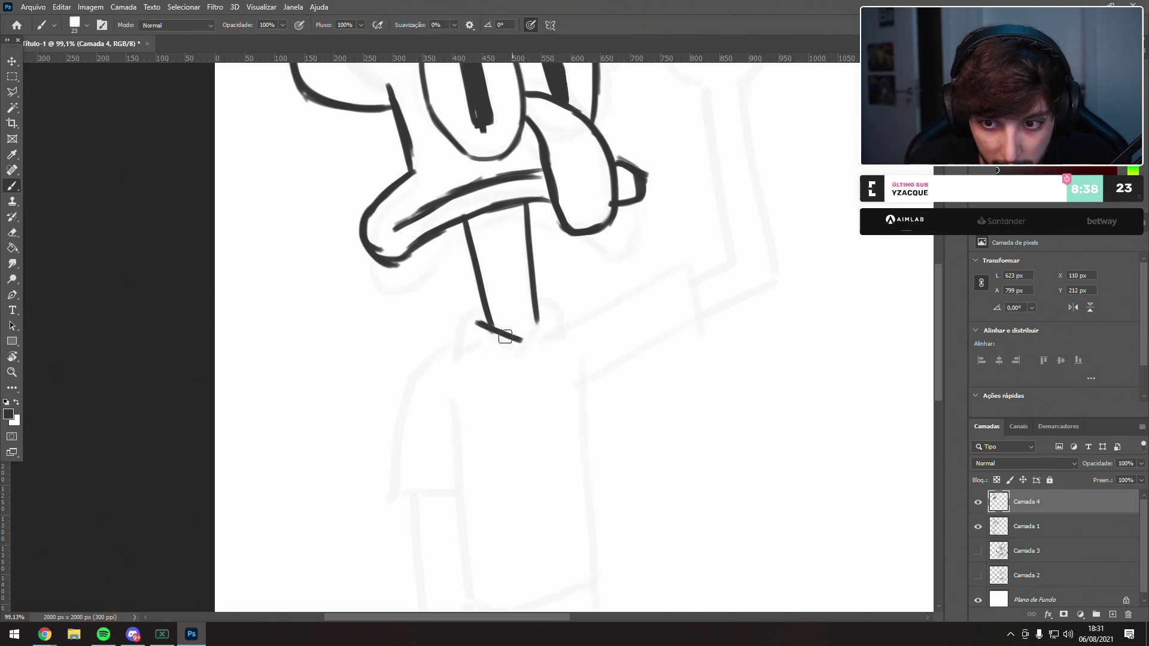
- Ink the shirt collar as two angular flaps meeting at the base of the neck
{"action": "mouse_move", "coordinate": [524, 338]}
{"action": "left_mouse_down"}
{"action": "mouse_move", "coordinate": [509, 378]}
{"action": "mouse_move", "coordinate": [491, 347]}
{"action": "left_mouse_up"}
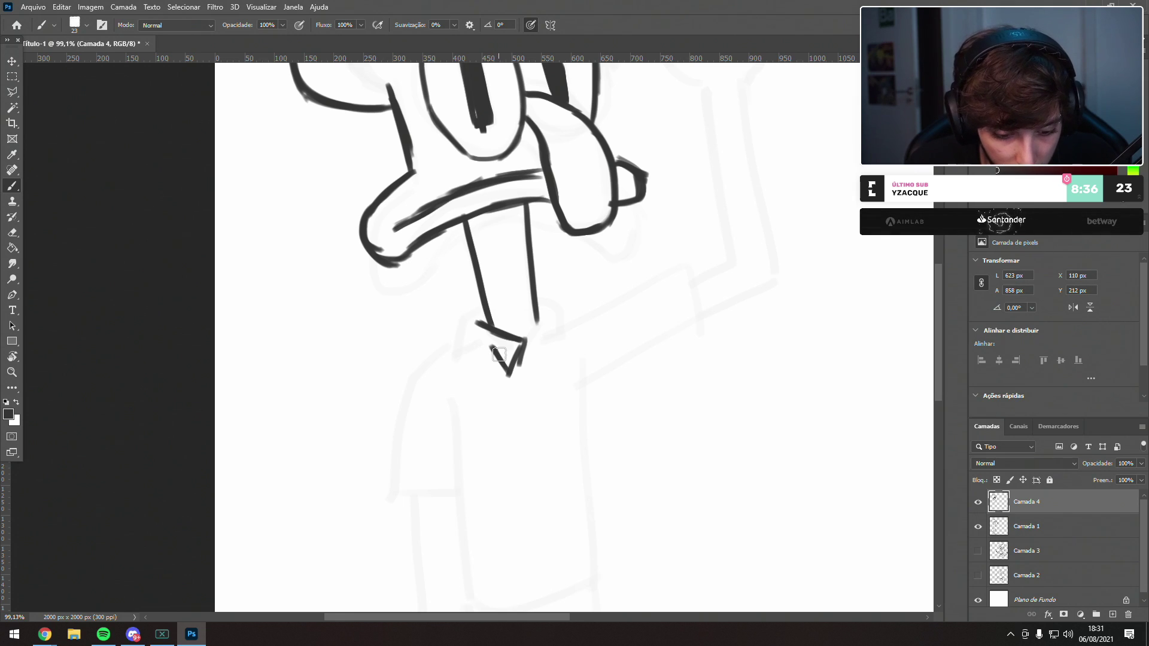
{"action": "key", "text": "ctrl+z"}
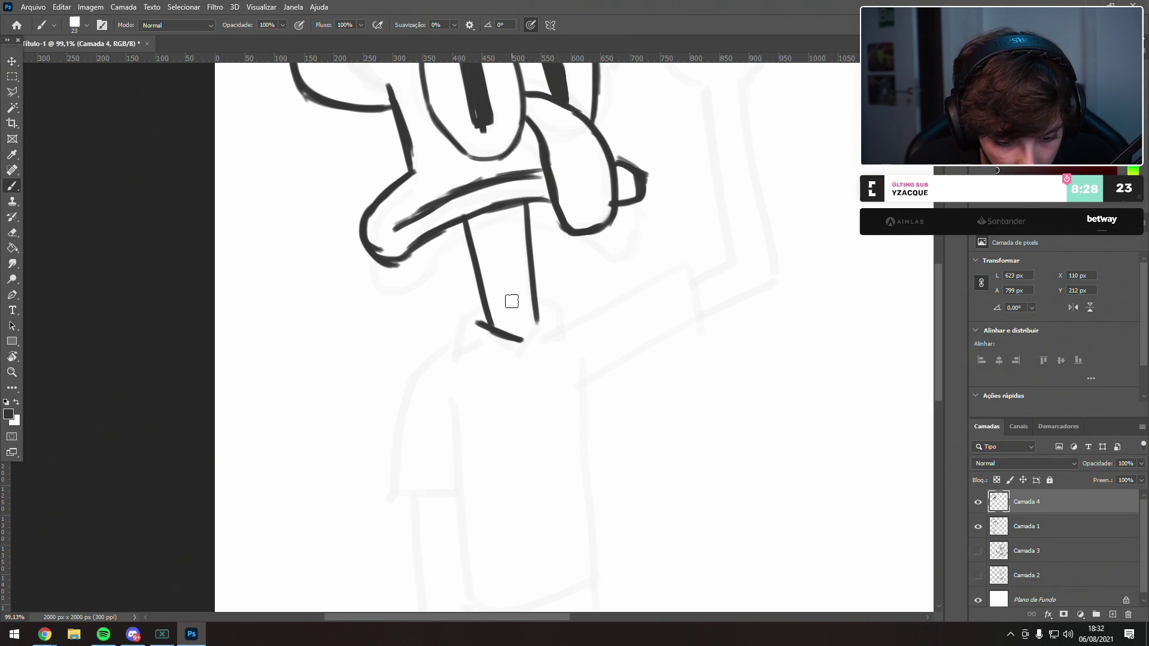
{"action": "left_click_drag", "start_coordinate": [521, 337], "coordinate": [505, 371]}
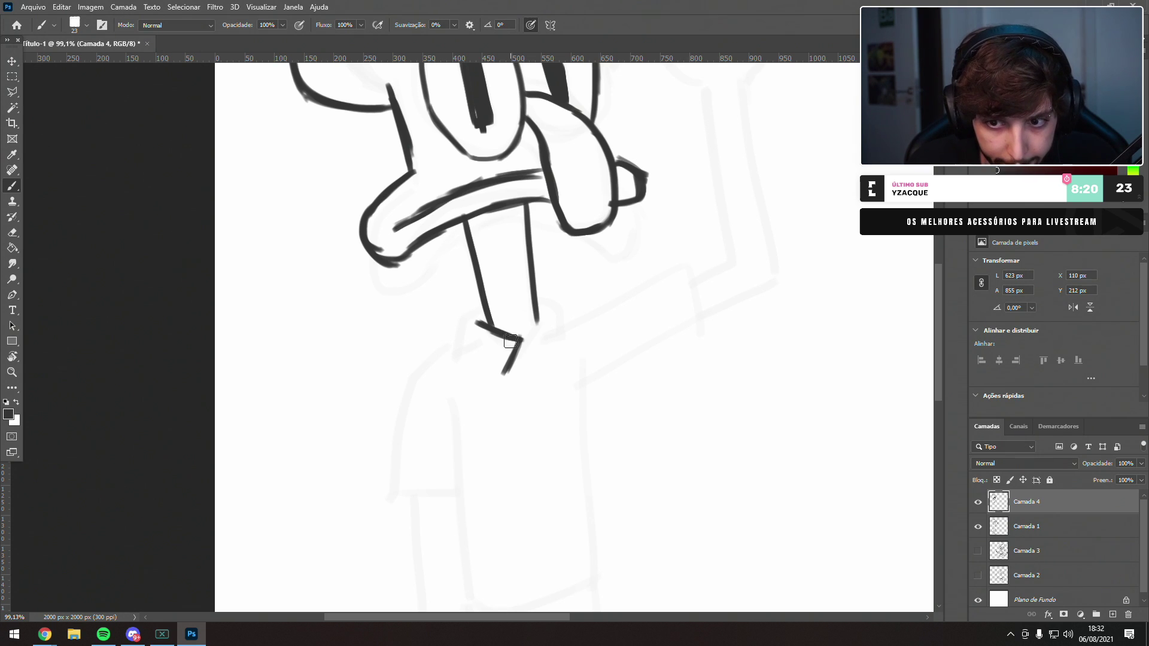
{"action": "key", "text": "ctrl+z"}
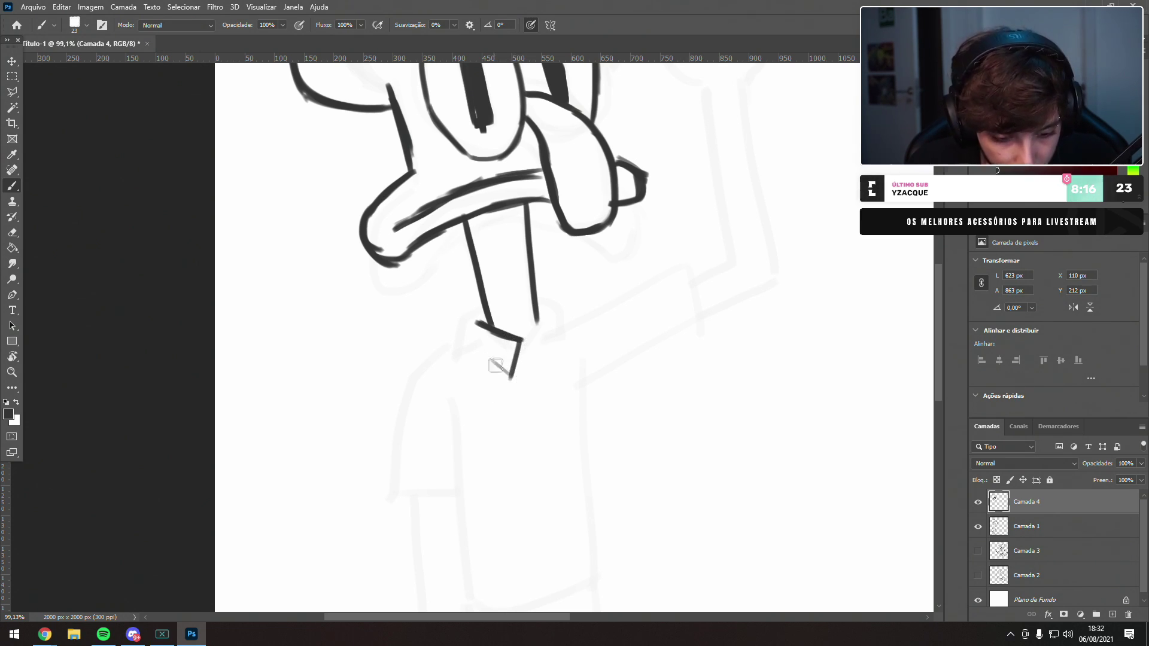
{"action": "left_click_drag", "start_coordinate": [467, 352], "coordinate": [509, 376]}
{"action": "mouse_move", "coordinate": [471, 317]}
{"action": "left_mouse_down"}
{"action": "mouse_move", "coordinate": [458, 345]}
{"action": "mouse_move", "coordinate": [474, 357]}
{"action": "left_mouse_up"}
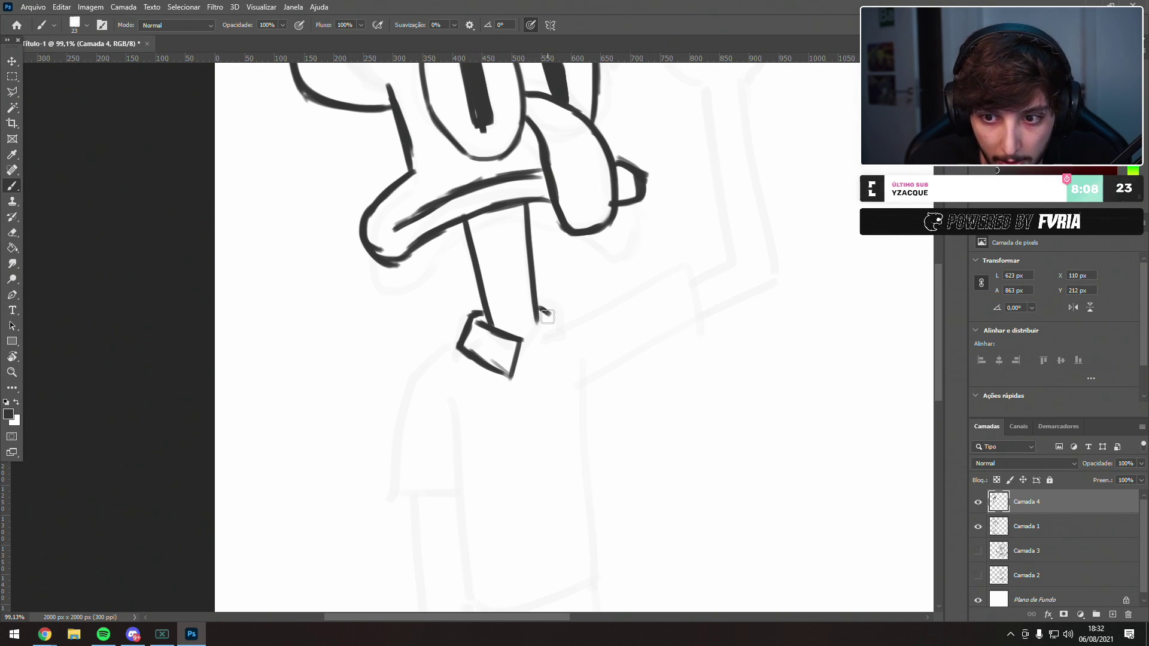
{"action": "mouse_move", "coordinate": [540, 370]}
{"action": "left_mouse_down"}
{"action": "mouse_move", "coordinate": [522, 337]}
{"action": "mouse_move", "coordinate": [530, 363]}
{"action": "mouse_move", "coordinate": [522, 335]}
{"action": "mouse_move", "coordinate": [540, 325]}
{"action": "mouse_move", "coordinate": [526, 372]}
{"action": "left_mouse_up"}
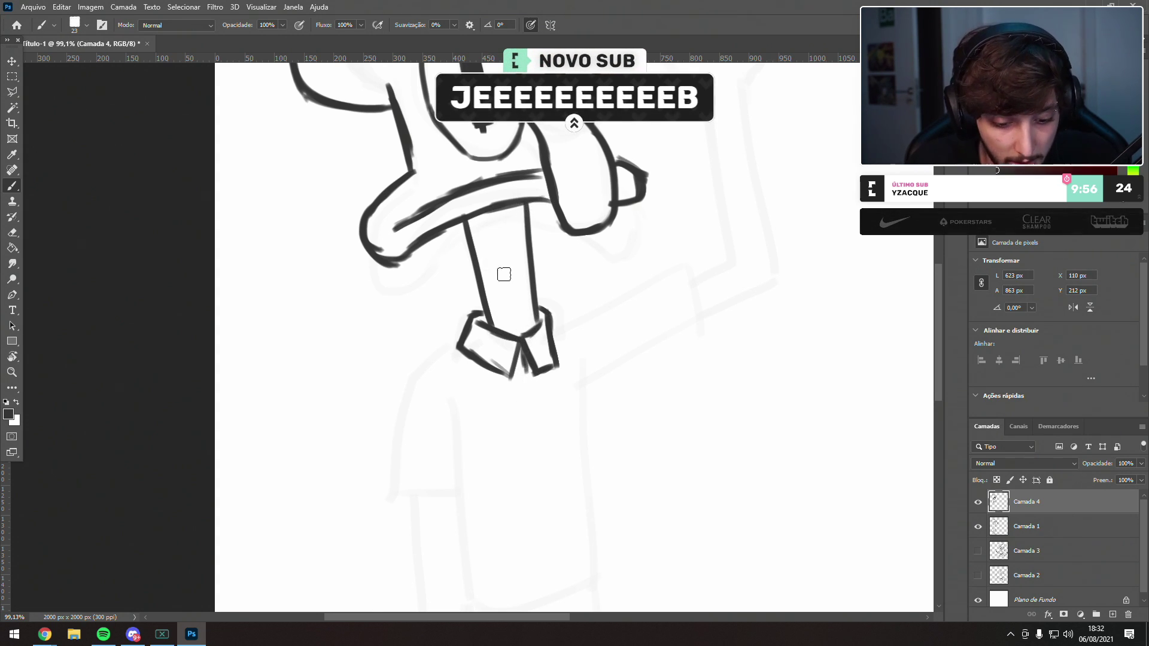
- Ink the raised arm's short sleeve extending diagonally upward from the collar
{"action": "left_click_drag", "start_coordinate": [552, 326], "coordinate": [654, 278]}
{"action": "key", "text": "ctrl+z"}
{"action": "mouse_move", "coordinate": [553, 328]}
{"action": "left_mouse_down"}
{"action": "mouse_move", "coordinate": [667, 275]}
{"action": "mouse_move", "coordinate": [694, 338]}
{"action": "mouse_move", "coordinate": [585, 386]}
{"action": "left_mouse_up"}
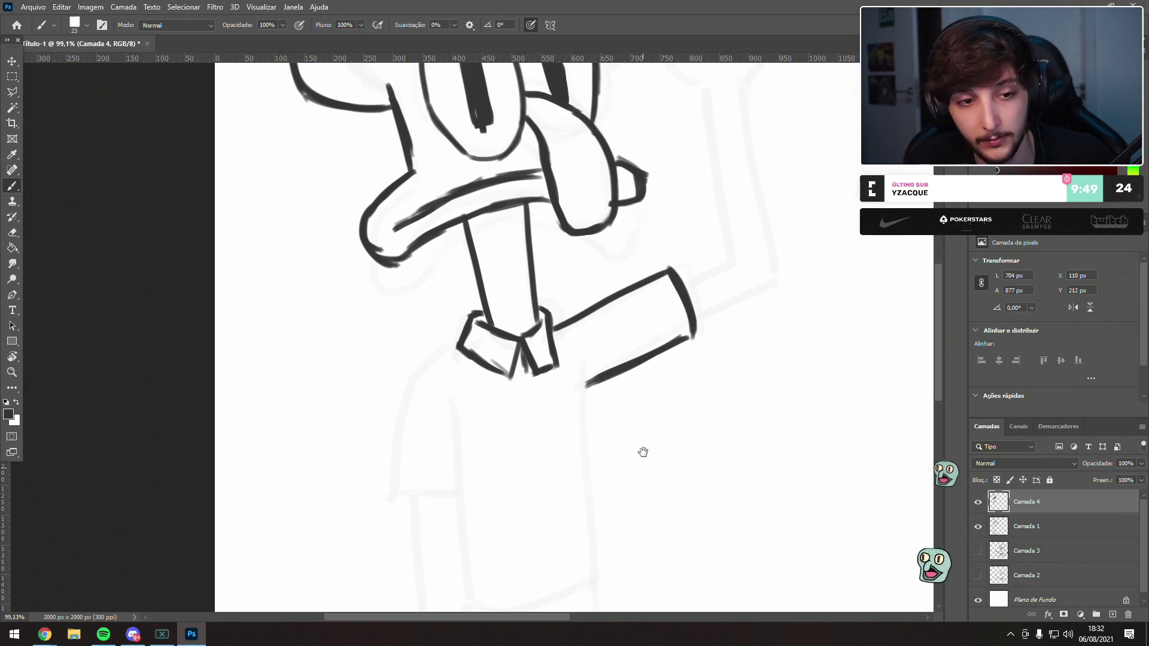
- Ink the shirt's right-hand side down from the raised sleeve and its curved bottom hem, redrawing strokes until clean
{"action": "left_click_drag", "start_coordinate": [642, 462], "coordinate": [636, 339]}
{"action": "key", "text": "ctrl+z"}
{"action": "mouse_move", "coordinate": [568, 236]}
{"action": "left_mouse_down"}
{"action": "mouse_move", "coordinate": [597, 433]}
{"action": "mouse_move", "coordinate": [587, 469]}
{"action": "left_mouse_up"}
{"action": "key", "text": "ctrl+z"}
{"action": "mouse_move", "coordinate": [571, 235]}
{"action": "left_mouse_down"}
{"action": "mouse_move", "coordinate": [592, 460]}
{"action": "mouse_move", "coordinate": [479, 479]}
{"action": "left_mouse_up"}
{"action": "key", "text": "ctrl+z"}
{"action": "left_click_drag", "start_coordinate": [597, 459], "coordinate": [470, 469]}
{"action": "key", "text": "ctrl+z"}
{"action": "left_click_drag", "start_coordinate": [598, 460], "coordinate": [470, 472]}
- Ink the hanging arm's short sleeve from the collar over the shoulder down to its flat cuff
{"action": "left_click_drag", "start_coordinate": [447, 218], "coordinate": [404, 258]}
{"action": "key", "text": "ctrl+z"}
{"action": "mouse_move", "coordinate": [449, 217]}
{"action": "left_mouse_down"}
{"action": "mouse_move", "coordinate": [407, 241]}
{"action": "mouse_move", "coordinate": [388, 340]}
{"action": "mouse_move", "coordinate": [391, 374]}
{"action": "mouse_move", "coordinate": [437, 370]}
{"action": "left_mouse_up"}
- Ink the shirt's left-hand side from under the sleeve down to join the bottom hem
{"action": "left_click_drag", "start_coordinate": [444, 286], "coordinate": [459, 454]}
{"action": "key", "text": "ctrl+z"}
{"action": "left_click_drag", "start_coordinate": [445, 286], "coordinate": [457, 406]}
{"action": "left_click_drag", "start_coordinate": [454, 409], "coordinate": [460, 428]}
{"action": "key", "text": "ctrl+z"}
{"action": "mouse_move", "coordinate": [445, 282]}
{"action": "left_mouse_down"}
{"action": "mouse_move", "coordinate": [451, 377]}
{"action": "mouse_move", "coordinate": [478, 473]}
{"action": "left_mouse_up"}
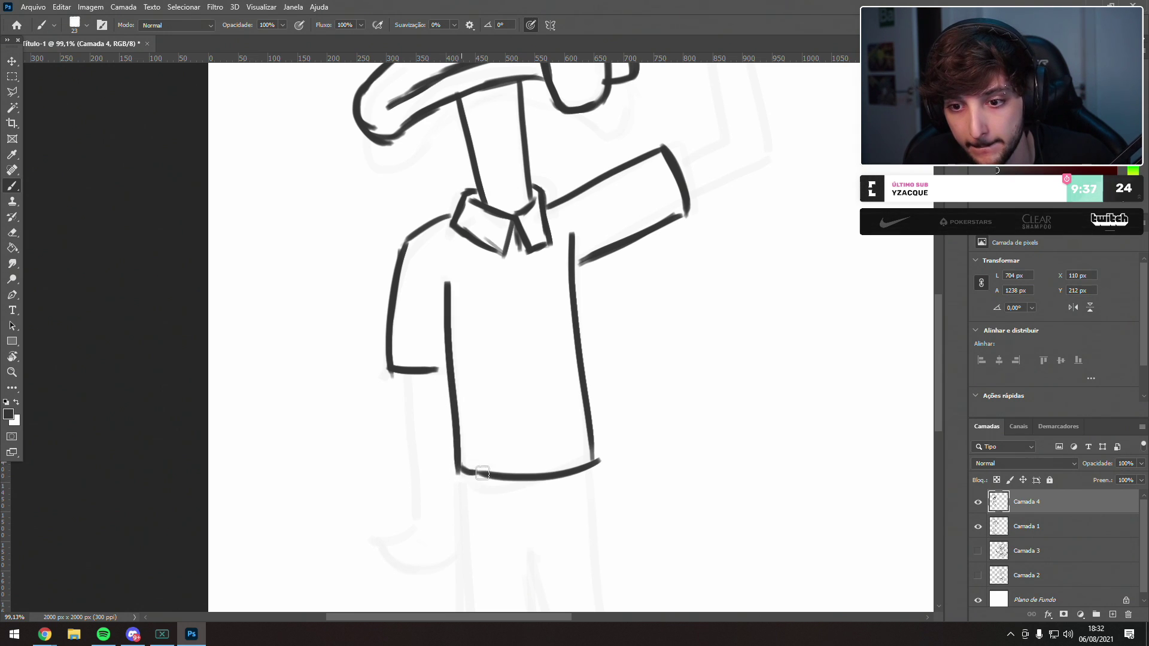
- Ink the hanging forearm below the sleeve and the curved, pointed hand at its end
{"action": "left_click_drag", "start_coordinate": [512, 431], "coordinate": [509, 305]}
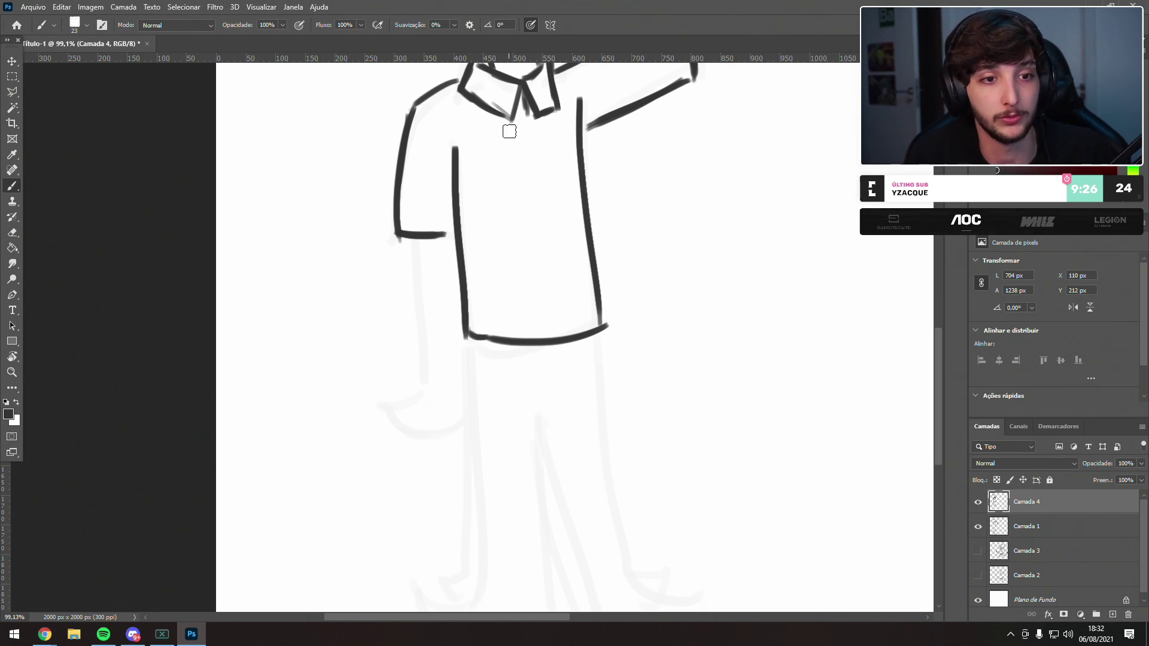
{"action": "left_click_drag", "start_coordinate": [459, 273], "coordinate": [549, 224]}
{"action": "mouse_move", "coordinate": [508, 191]}
{"action": "left_mouse_down"}
{"action": "mouse_move", "coordinate": [518, 337]}
{"action": "mouse_move", "coordinate": [515, 311]}
{"action": "mouse_move", "coordinate": [510, 342]}
{"action": "mouse_move", "coordinate": [459, 352]}
{"action": "mouse_move", "coordinate": [487, 380]}
{"action": "mouse_move", "coordinate": [524, 384]}
{"action": "left_mouse_up"}
{"action": "key", "text": "ctrl+z"}
{"action": "key", "text": "ctrl+z"}
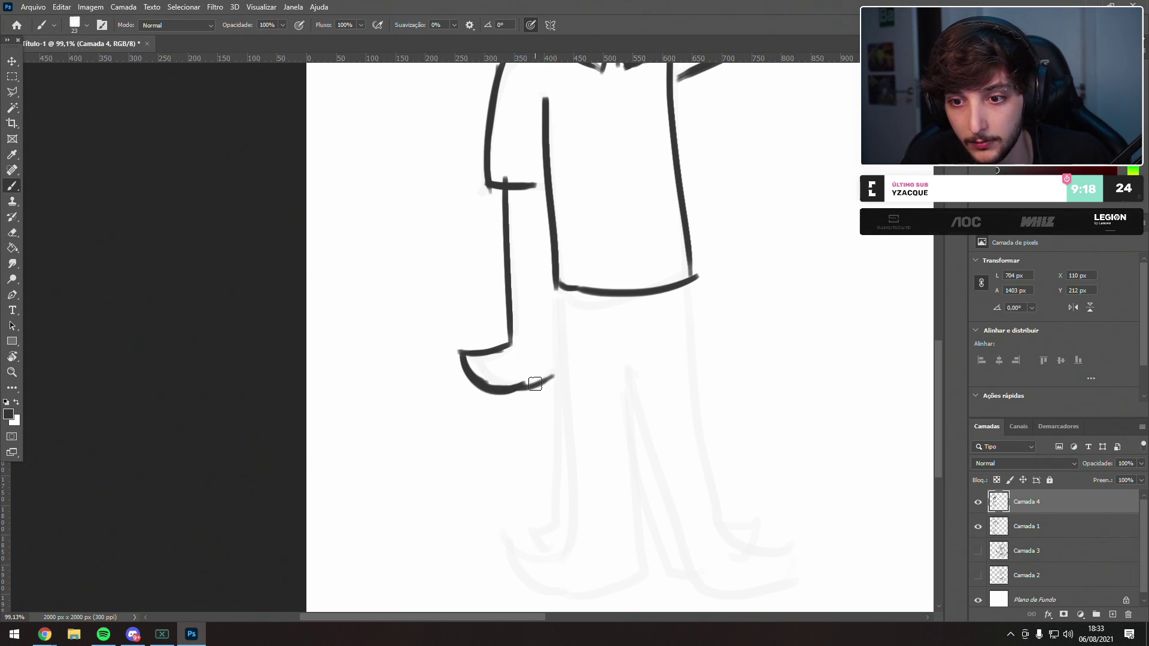
{"action": "key", "text": "ctrl+z"}
- Try to ink the straight outer lines of both legs down from the shirt hem
{"action": "left_click_drag", "start_coordinate": [559, 293], "coordinate": [561, 457]}
{"action": "key", "text": "ctrl+z"}
{"action": "left_click_drag", "start_coordinate": [560, 497], "coordinate": [559, 294]}
{"action": "mouse_move", "coordinate": [652, 348]}
{"action": "left_mouse_down"}
{"action": "mouse_move", "coordinate": [579, 318]}
{"action": "mouse_move", "coordinate": [562, 290]}
{"action": "left_mouse_up"}
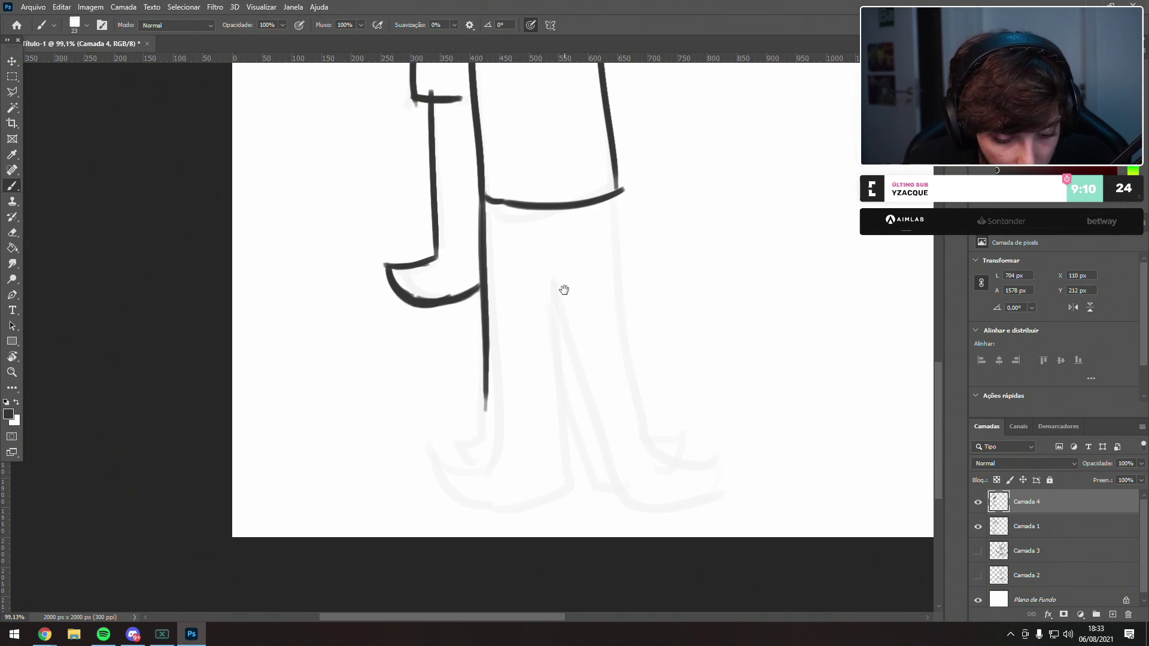
{"action": "left_click_drag", "start_coordinate": [547, 266], "coordinate": [567, 452]}
{"action": "key", "text": "ctrl+z"}
{"action": "left_click_drag", "start_coordinate": [545, 246], "coordinate": [539, 390]}
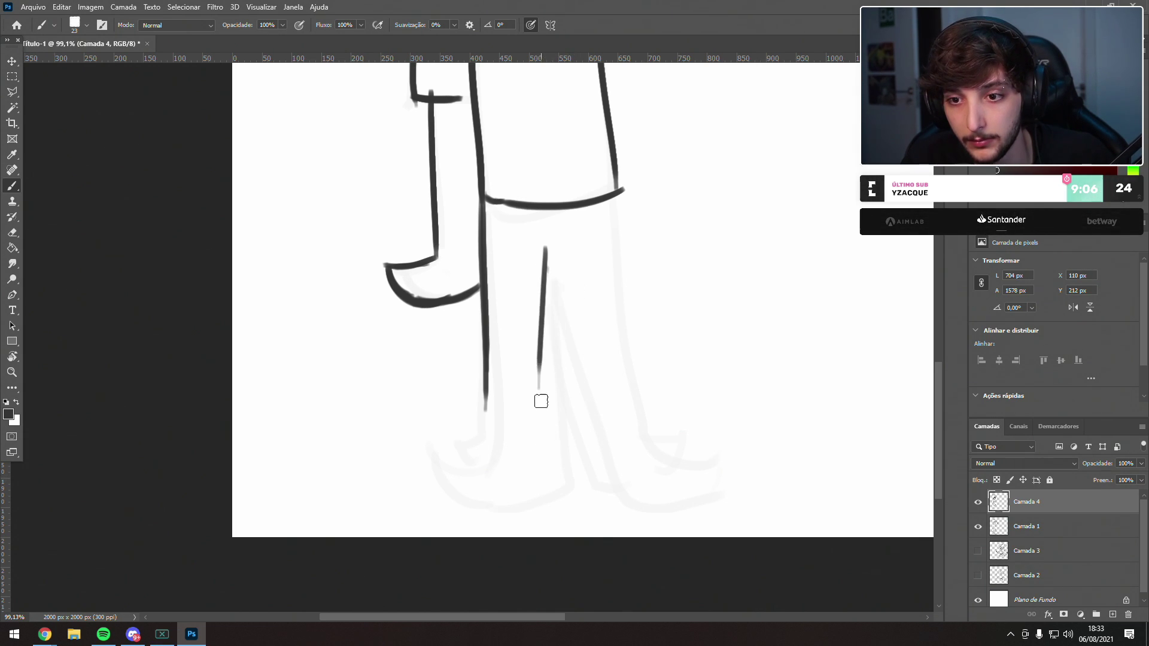
{"action": "key", "text": "ctrl+z"}
{"action": "left_click_drag", "start_coordinate": [618, 191], "coordinate": [624, 428]}
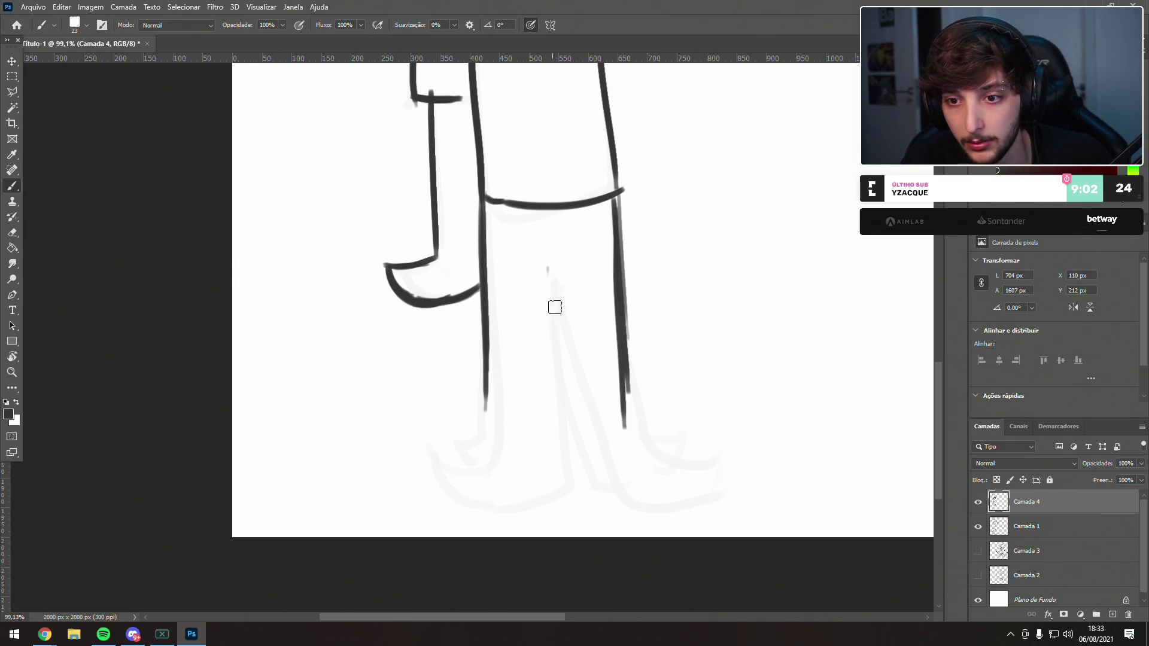
- Try to ink the straight line separating the two legs, and undo the straight leg lines
{"action": "left_click_drag", "start_coordinate": [556, 265], "coordinate": [564, 462]}
{"action": "left_click_drag", "start_coordinate": [558, 288], "coordinate": [566, 501]}
{"action": "key", "text": "ctrl+z"}
{"action": "key", "text": "ctrl+z"}
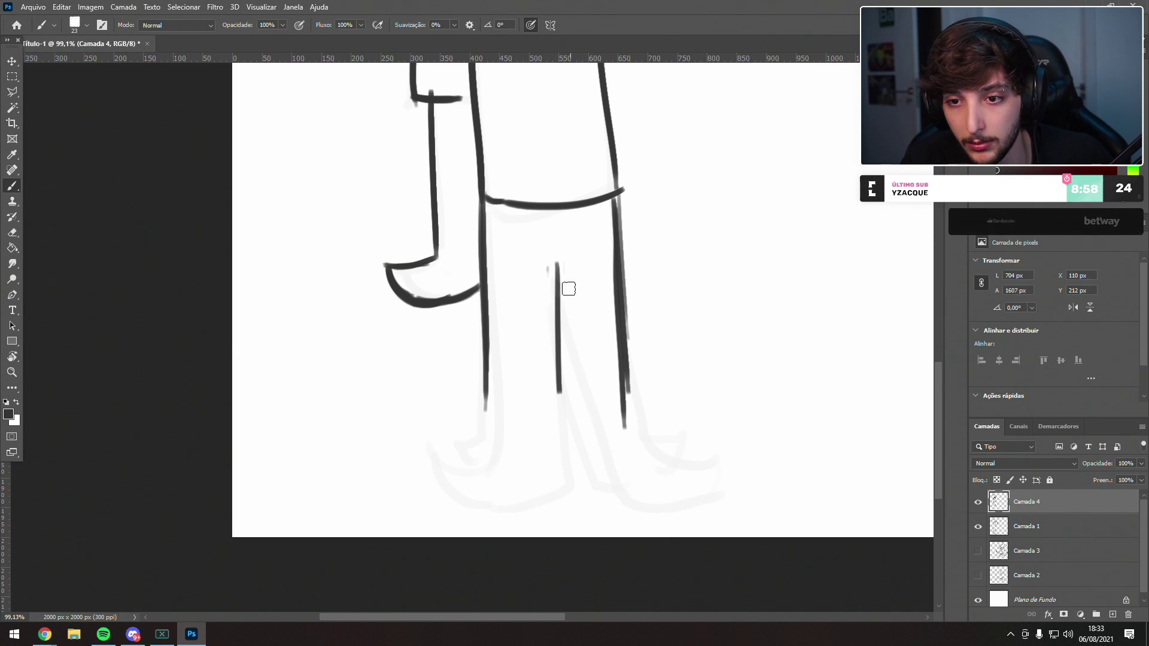
{"action": "left_click_drag", "start_coordinate": [555, 273], "coordinate": [560, 429]}
{"action": "left_click_drag", "start_coordinate": [557, 274], "coordinate": [559, 444]}
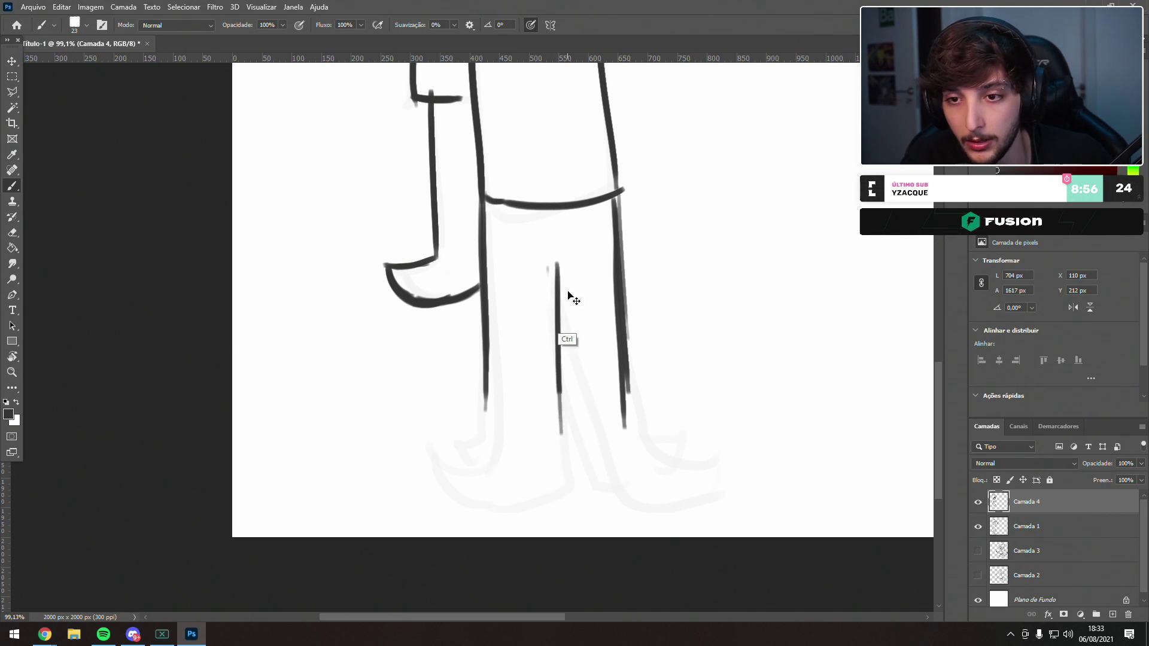
{"action": "key", "text": "ctrl+z"}
{"action": "key", "text": "ctrl+z"}
{"action": "key", "text": "ctrl+z"}
{"action": "key", "text": "ctrl+z"}
{"action": "key", "text": "ctrl+z"}
{"action": "key", "text": "ctrl+z"}
{"action": "key", "text": "ctrl+z"}
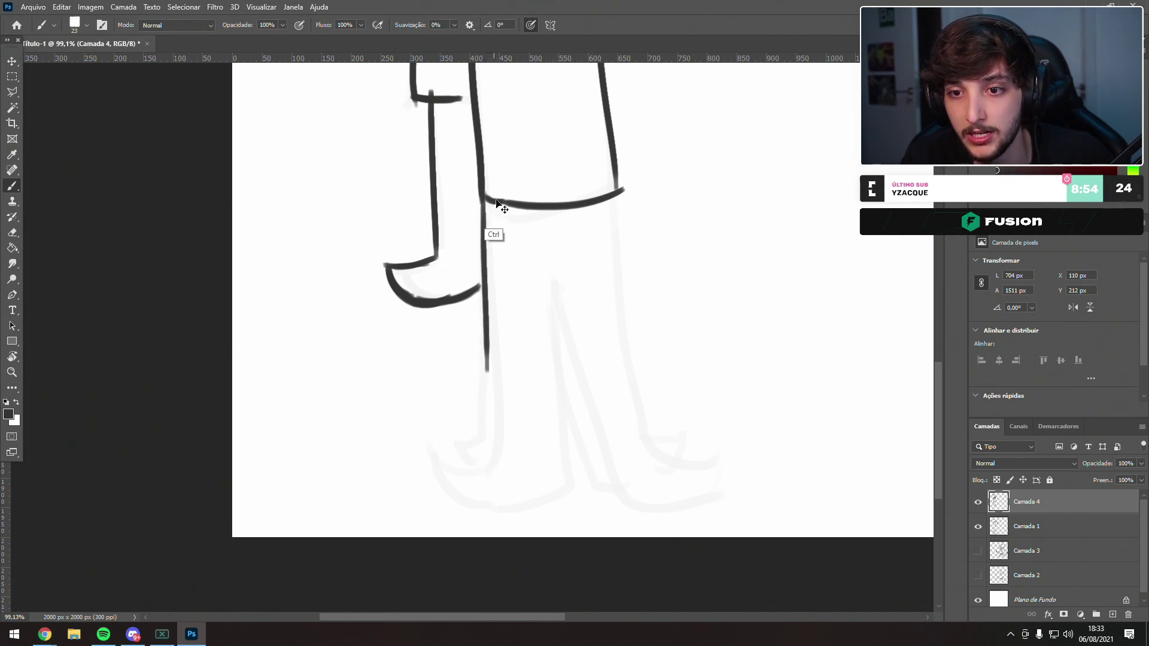
- Try to ink both outer leg lines slanting inward from the shirt hem, and undo them
{"action": "left_click_drag", "start_coordinate": [482, 197], "coordinate": [511, 430]}
{"action": "left_click_drag", "start_coordinate": [471, 200], "coordinate": [521, 457]}
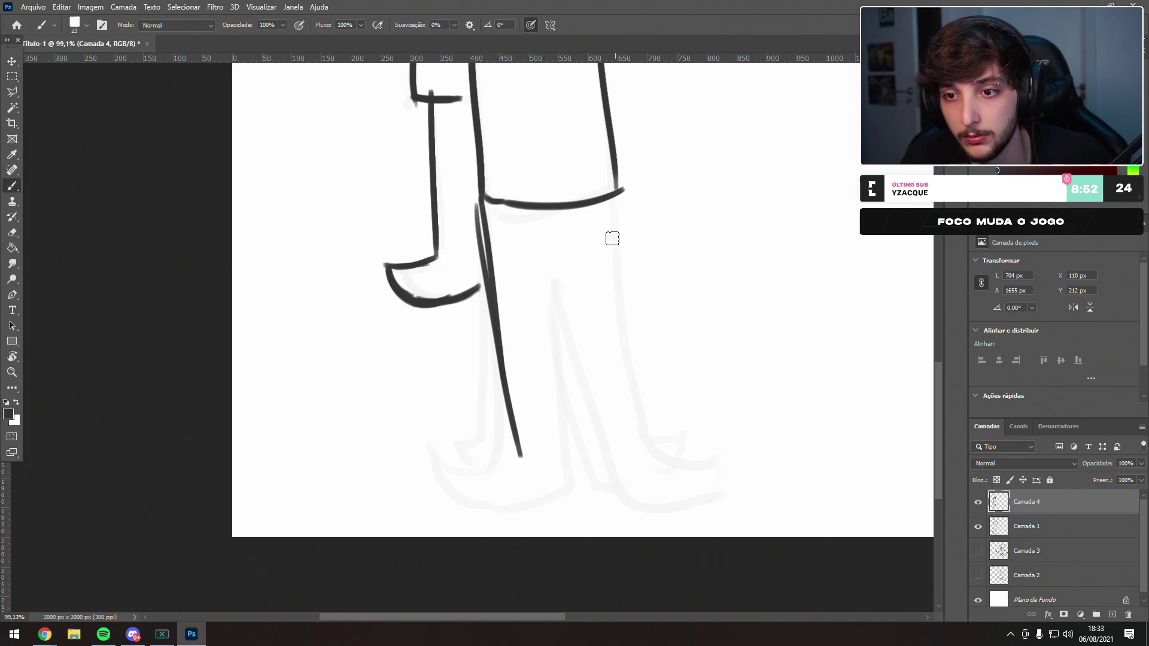
{"action": "left_click_drag", "start_coordinate": [610, 200], "coordinate": [586, 392]}
{"action": "left_click_drag", "start_coordinate": [616, 193], "coordinate": [580, 462]}
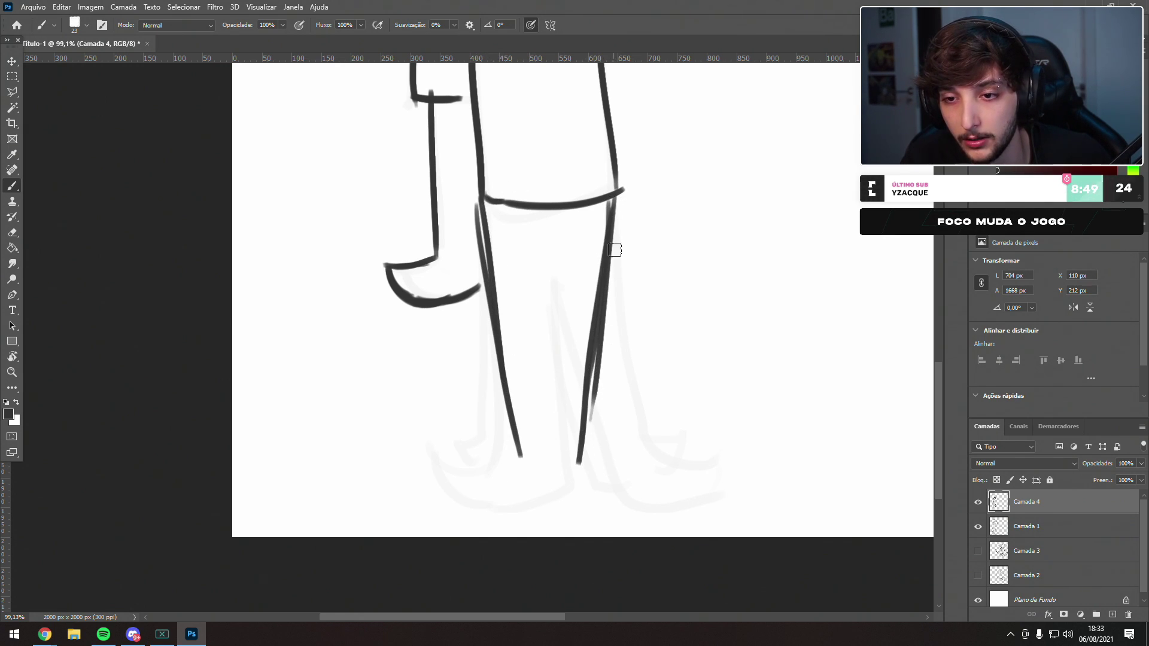
{"action": "key", "text": "ctrl+z"}
{"action": "key", "text": "ctrl+z"}
{"action": "left_click_drag", "start_coordinate": [616, 199], "coordinate": [599, 395]}
{"action": "left_click_drag", "start_coordinate": [615, 204], "coordinate": [582, 447]}
{"action": "key", "text": "ctrl+z"}
{"action": "key", "text": "ctrl+z"}
{"action": "key", "text": "ctrl+z"}
{"action": "key", "text": "ctrl+z"}
{"action": "key", "text": "ctrl+z"}
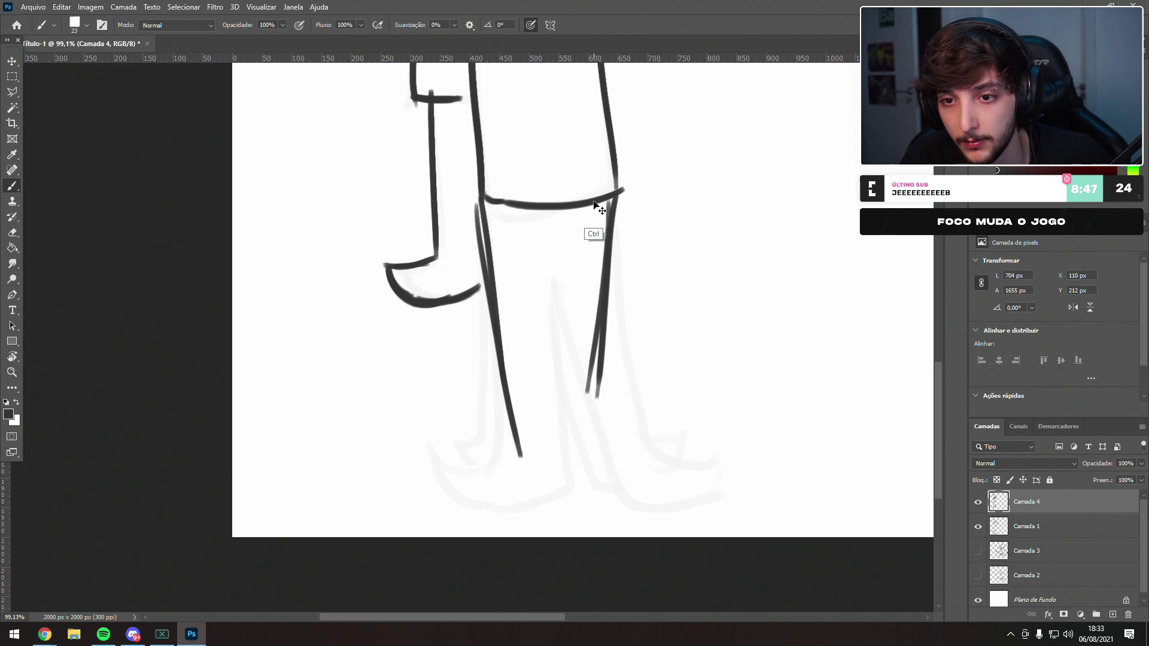
- Ink both outer leg lines slanting inward from the shirt hem and the curved, pointed foot under the right leg
{"action": "left_click_drag", "start_coordinate": [476, 195], "coordinate": [514, 443]}
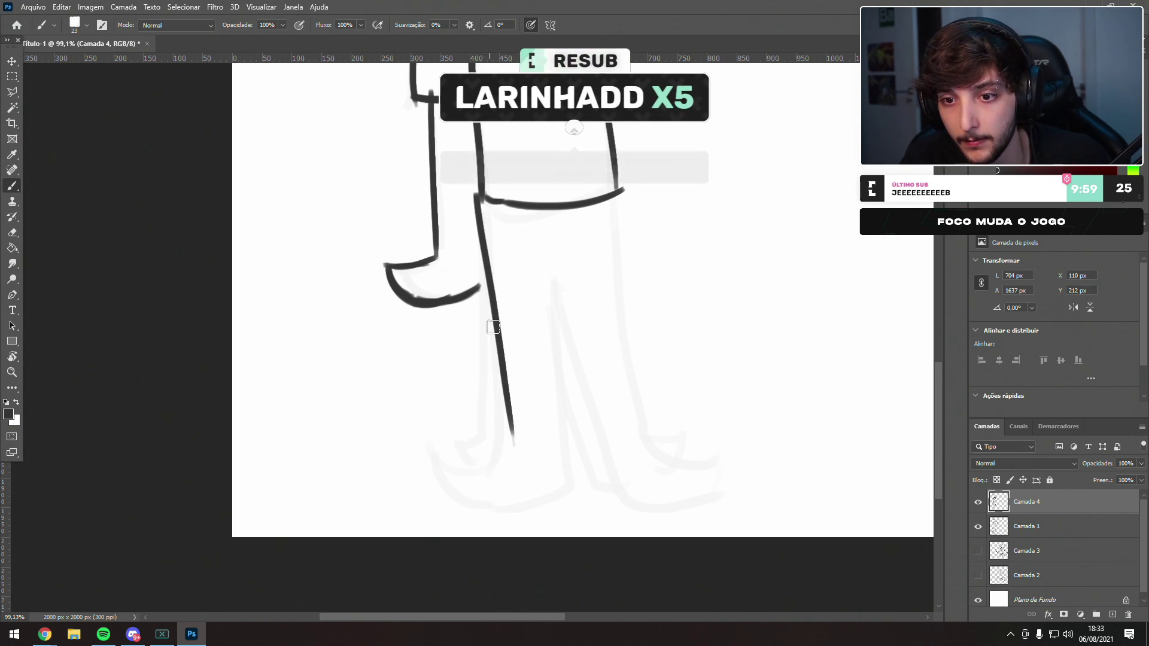
{"action": "mouse_move", "coordinate": [613, 201]}
{"action": "left_mouse_down"}
{"action": "mouse_move", "coordinate": [589, 458]}
{"action": "mouse_move", "coordinate": [607, 289]}
{"action": "mouse_move", "coordinate": [588, 443]}
{"action": "mouse_move", "coordinate": [644, 459]}
{"action": "mouse_move", "coordinate": [666, 448]}
{"action": "mouse_move", "coordinate": [623, 512]}
{"action": "mouse_move", "coordinate": [596, 509]}
{"action": "left_mouse_up"}
{"action": "key", "text": "ctrl+z"}
{"action": "left_click_drag", "start_coordinate": [581, 482], "coordinate": [628, 510]}
{"action": "key", "text": "ctrl+z"}
{"action": "key", "text": "ctrl+z"}
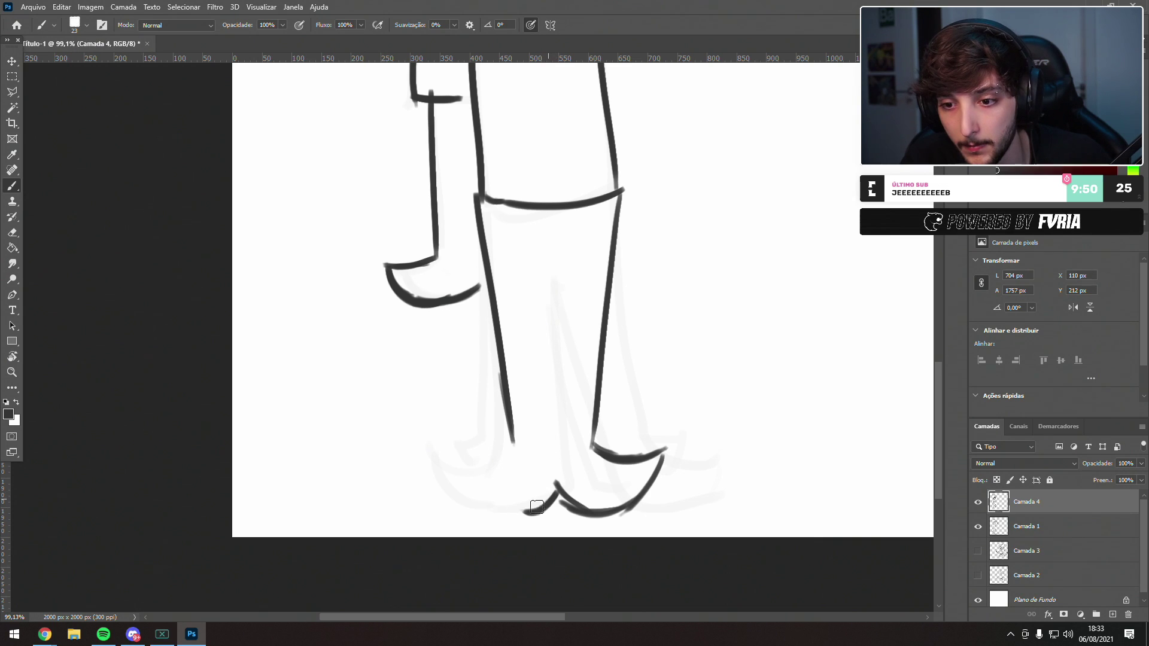
- Ink the other front foot, the straight line separating the legs, and the smaller pointed feet behind on both sides
{"action": "mouse_move", "coordinate": [447, 458]}
{"action": "left_mouse_down"}
{"action": "mouse_move", "coordinate": [472, 501]}
{"action": "mouse_move", "coordinate": [517, 511]}
{"action": "left_mouse_up"}
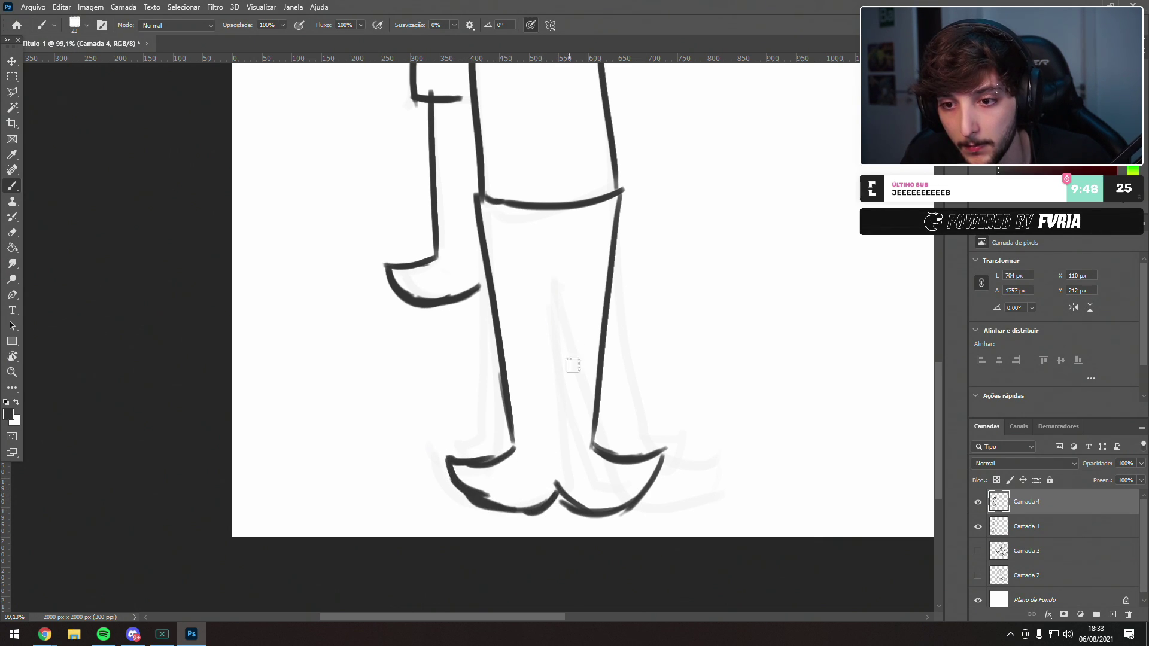
{"action": "left_click_drag", "start_coordinate": [546, 293], "coordinate": [551, 492]}
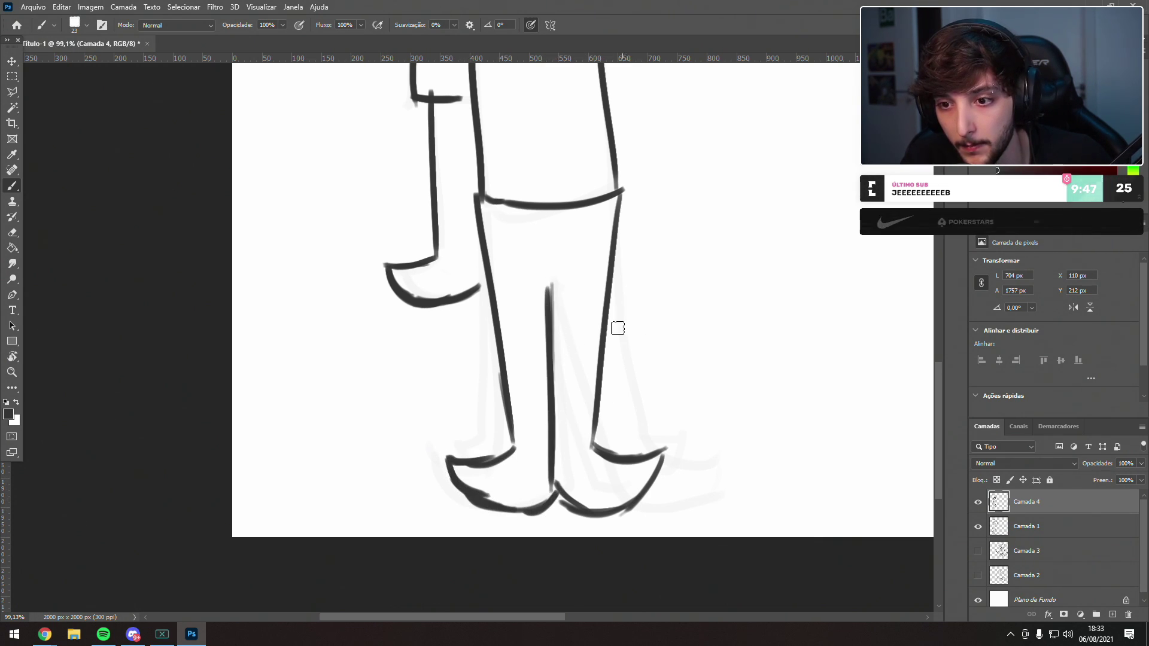
{"action": "left_click_drag", "start_coordinate": [599, 424], "coordinate": [639, 427]}
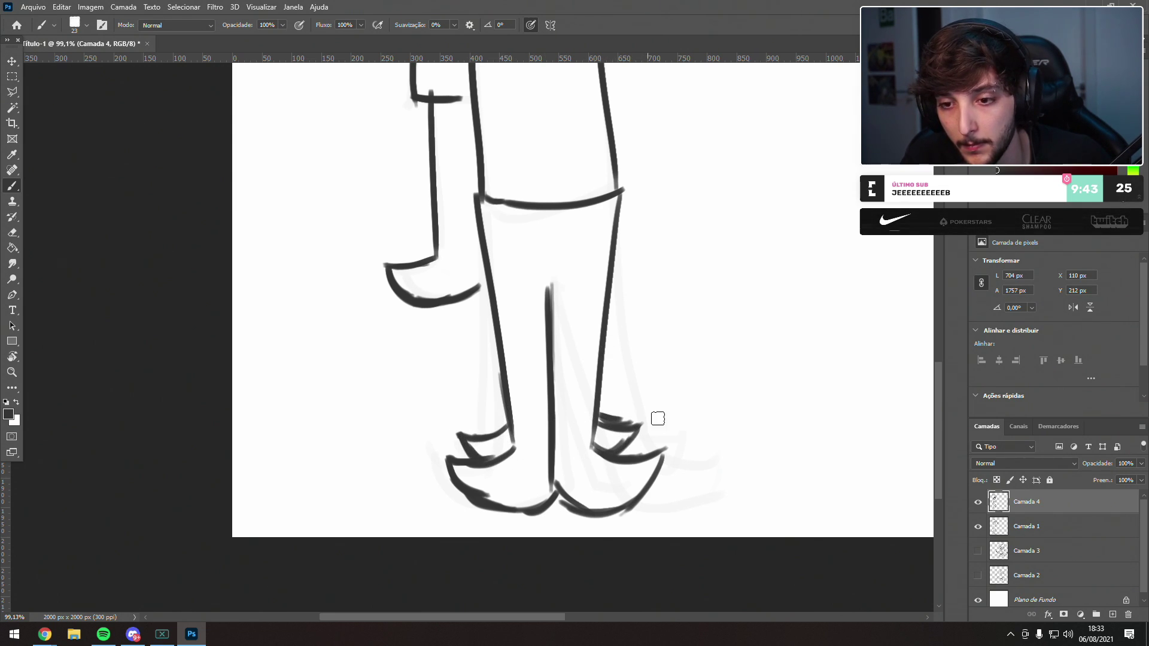
- Try to ink both edges of the raised forearm above the sleeve, and undo the strokes
{"action": "left_click_drag", "start_coordinate": [557, 280], "coordinate": [574, 574]}
{"action": "left_click_drag", "start_coordinate": [739, 147], "coordinate": [525, 438]}
{"action": "left_click_drag", "start_coordinate": [582, 316], "coordinate": [587, 313]}
{"action": "mouse_move", "coordinate": [499, 247]}
{"action": "left_mouse_down"}
{"action": "mouse_move", "coordinate": [479, 263]}
{"action": "mouse_move", "coordinate": [505, 296]}
{"action": "mouse_move", "coordinate": [550, 470]}
{"action": "left_mouse_up"}
{"action": "key", "text": "ctrl+z"}
{"action": "key", "text": "ctrl+z"}
{"action": "key", "text": "ctrl+z"}
{"action": "key", "text": "ctrl+z"}
{"action": "mouse_move", "coordinate": [525, 286]}
{"action": "left_mouse_down"}
{"action": "mouse_move", "coordinate": [553, 475]}
{"action": "mouse_move", "coordinate": [550, 467]}
{"action": "mouse_move", "coordinate": [540, 513]}
{"action": "left_mouse_up"}
{"action": "left_click_drag", "start_coordinate": [558, 273], "coordinate": [597, 484]}
{"action": "key", "text": "ctrl+z"}
{"action": "key", "text": "ctrl+z"}
- Ink the raised forearm and the rounded fist with its finger pointing straight up
{"action": "left_click_drag", "start_coordinate": [557, 276], "coordinate": [588, 457]}
{"action": "left_click_drag", "start_coordinate": [569, 364], "coordinate": [600, 494]}
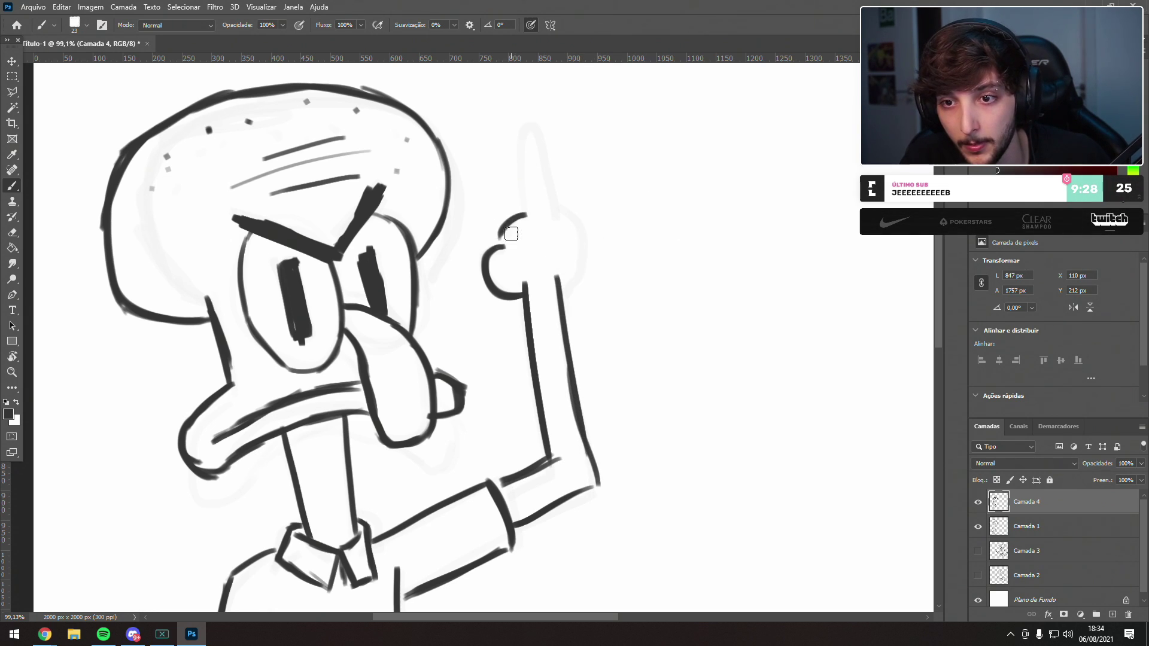
{"action": "mouse_move", "coordinate": [523, 210]}
{"action": "left_mouse_down"}
{"action": "mouse_move", "coordinate": [532, 113]}
{"action": "mouse_move", "coordinate": [547, 221]}
{"action": "mouse_move", "coordinate": [579, 218]}
{"action": "mouse_move", "coordinate": [588, 260]}
{"action": "mouse_move", "coordinate": [557, 310]}
{"action": "left_mouse_up"}
{"action": "key", "text": "ctrl+z"}
{"action": "scroll", "coordinate": [628, 274], "scroll_direction": "down", "scroll_amount": 5}
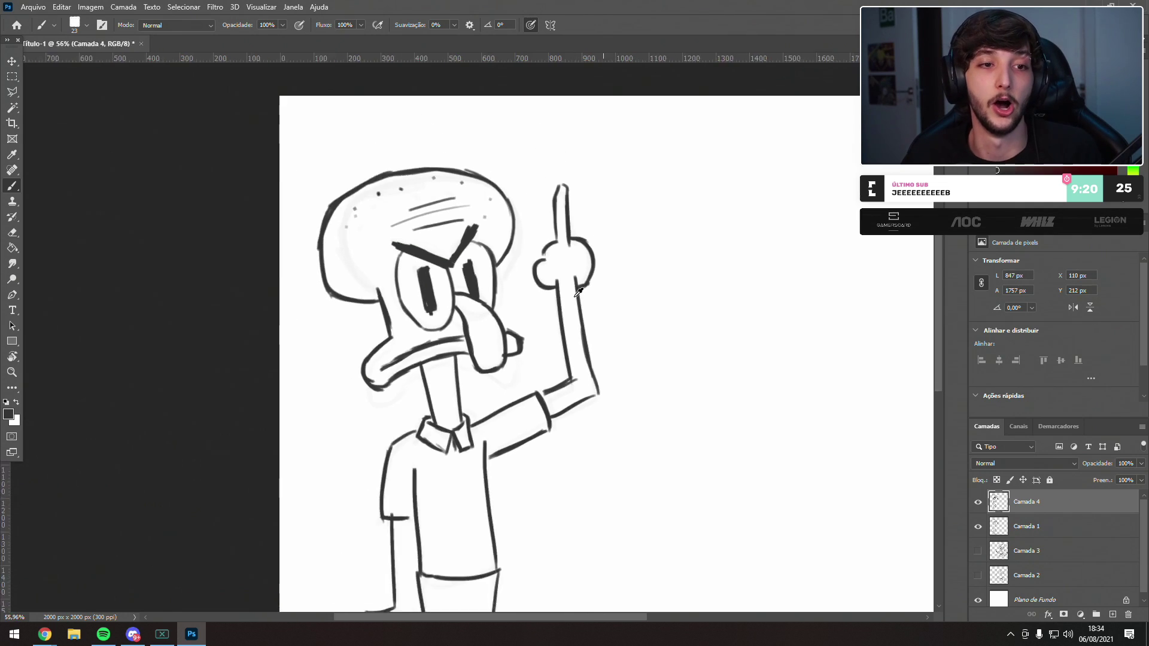
- Show the plumed character's layer Camada 3, hide the sketch layer Camada 1, and review both inked characters together
{"action": "left_click", "coordinate": [978, 549]}
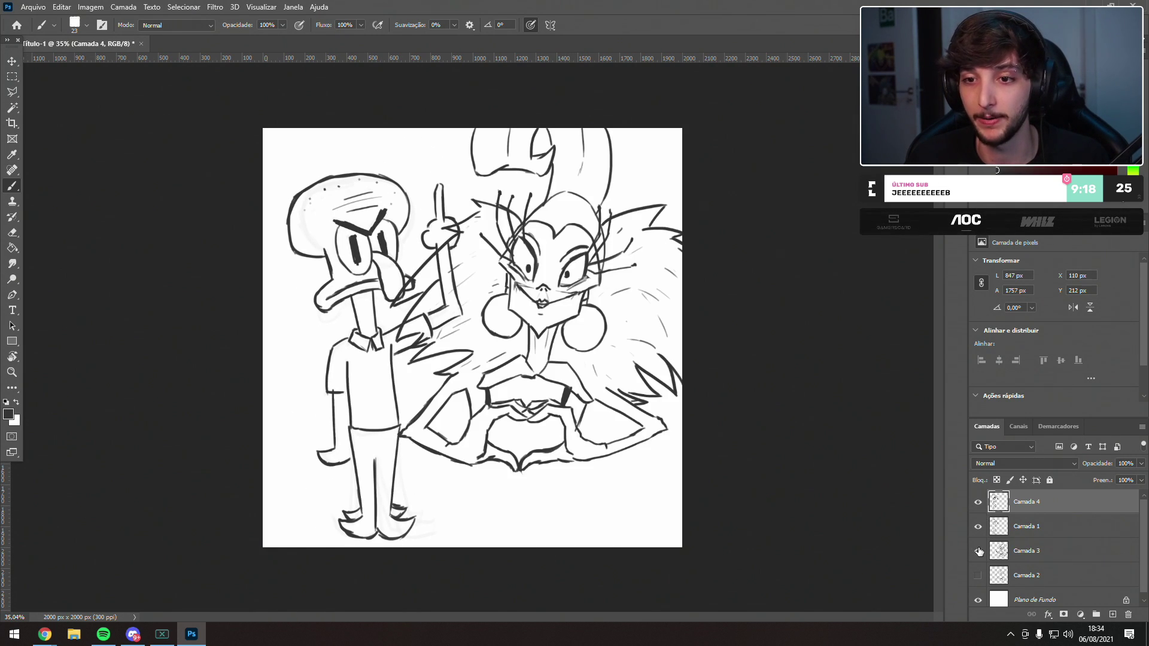
{"action": "scroll", "coordinate": [457, 371], "scroll_direction": "down", "scroll_amount": 4}
{"action": "scroll", "coordinate": [455, 377], "scroll_direction": "up", "scroll_amount": 6}
{"action": "scroll", "coordinate": [348, 270], "scroll_direction": "down", "scroll_amount": 3}
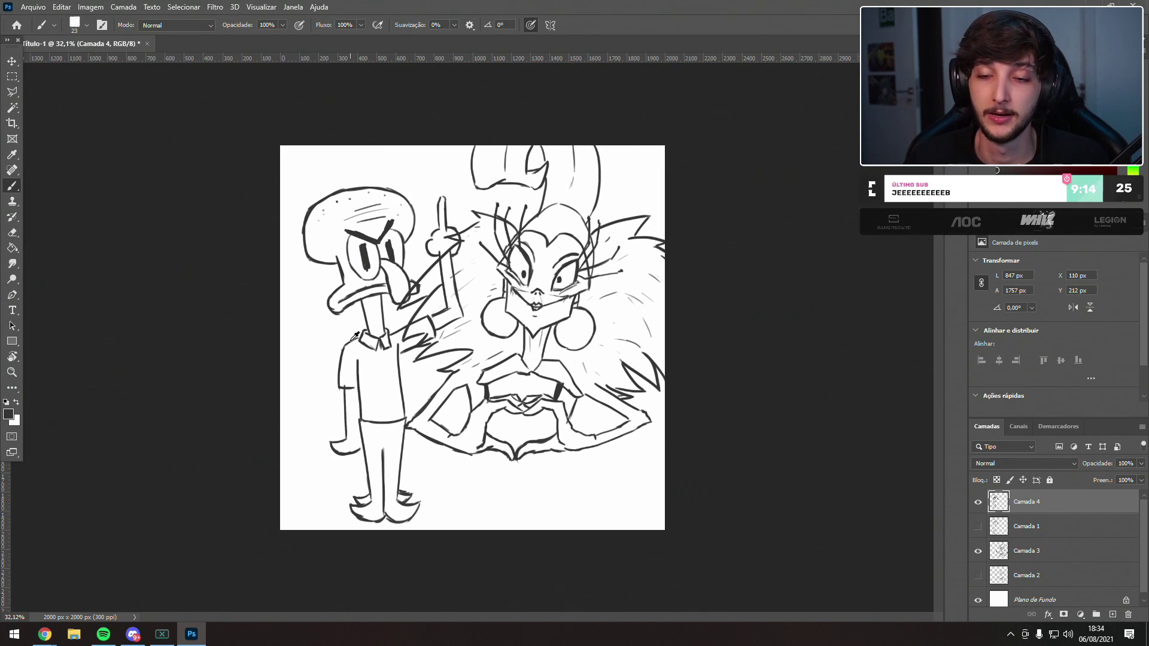
{"action": "scroll", "coordinate": [328, 108], "scroll_direction": "up", "scroll_amount": 3}
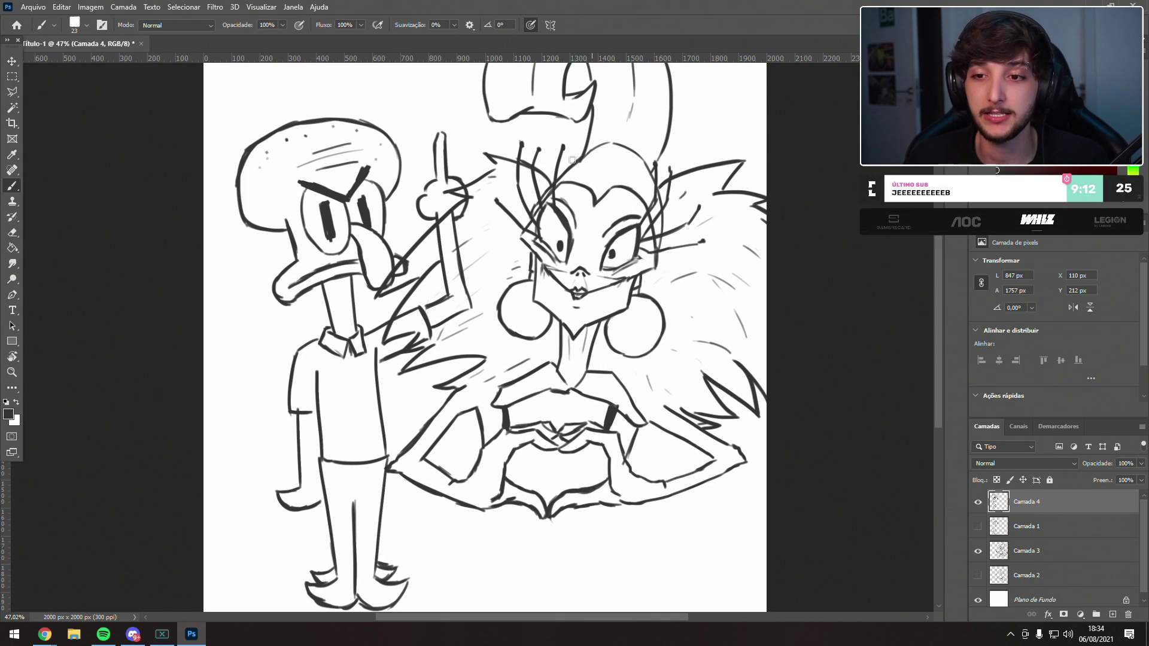
{"action": "scroll", "coordinate": [533, 363], "scroll_direction": "down", "scroll_amount": 1}
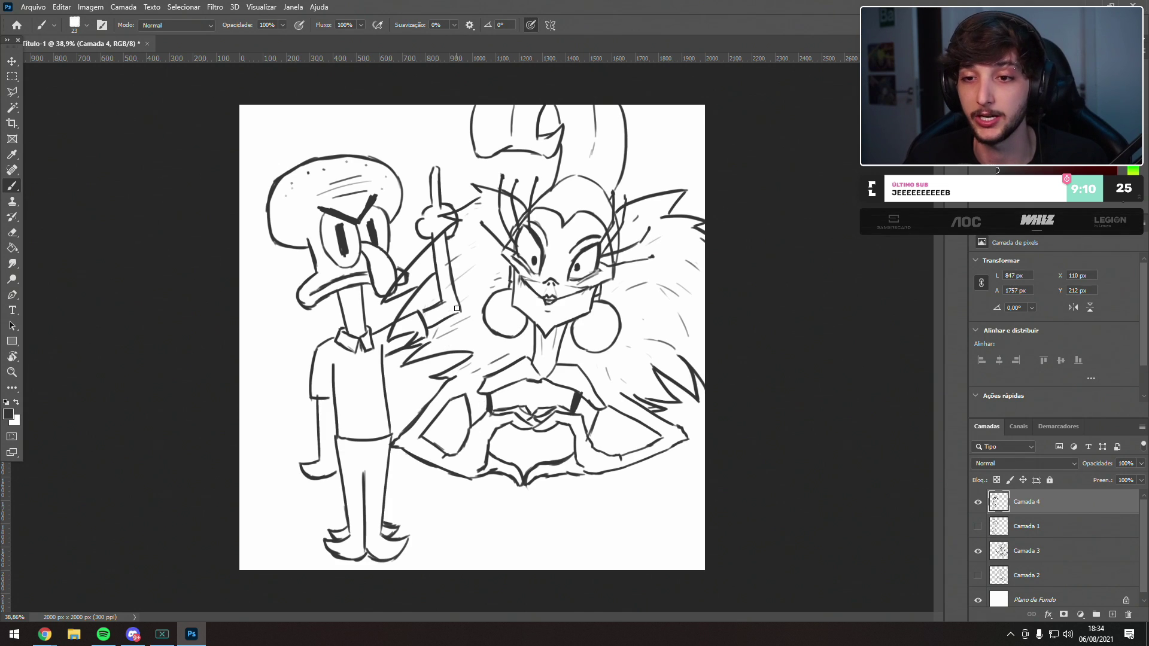
{"action": "scroll", "coordinate": [457, 308], "scroll_direction": "down", "scroll_amount": 1}
{"action": "scroll", "coordinate": [239, 201], "scroll_direction": "up", "scroll_amount": 3}
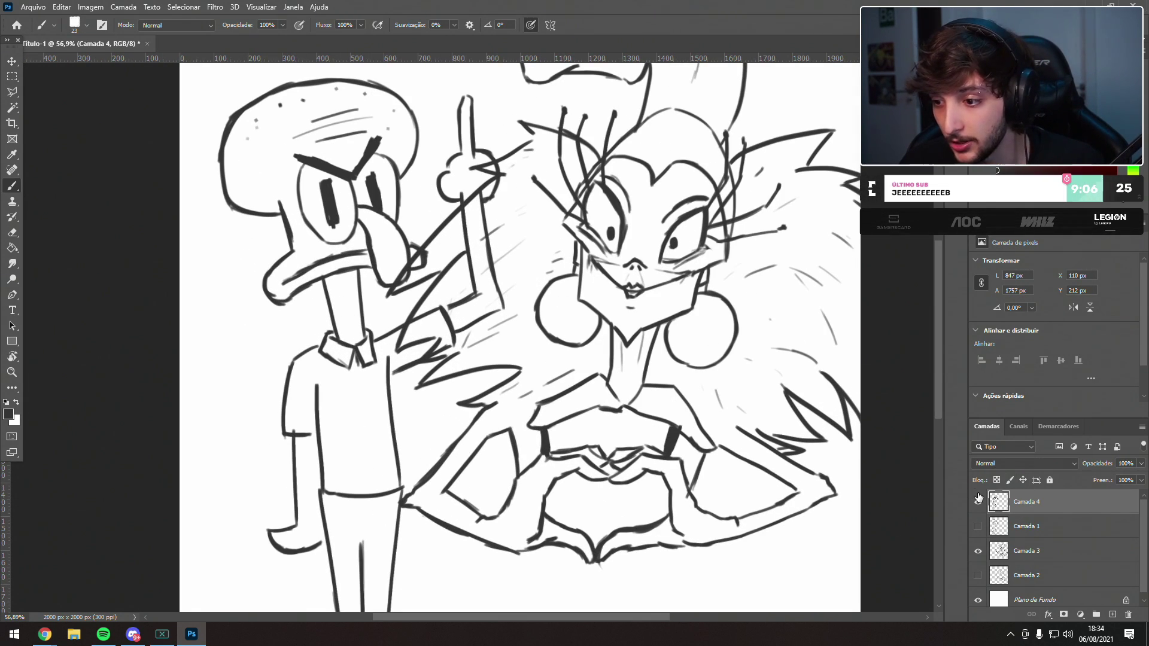
- Erase the plumed character's lines on layer Camada 3 where they cross the Squidward figure's fist, raised arm, sleeve and face
{"action": "key", "text": "e"}
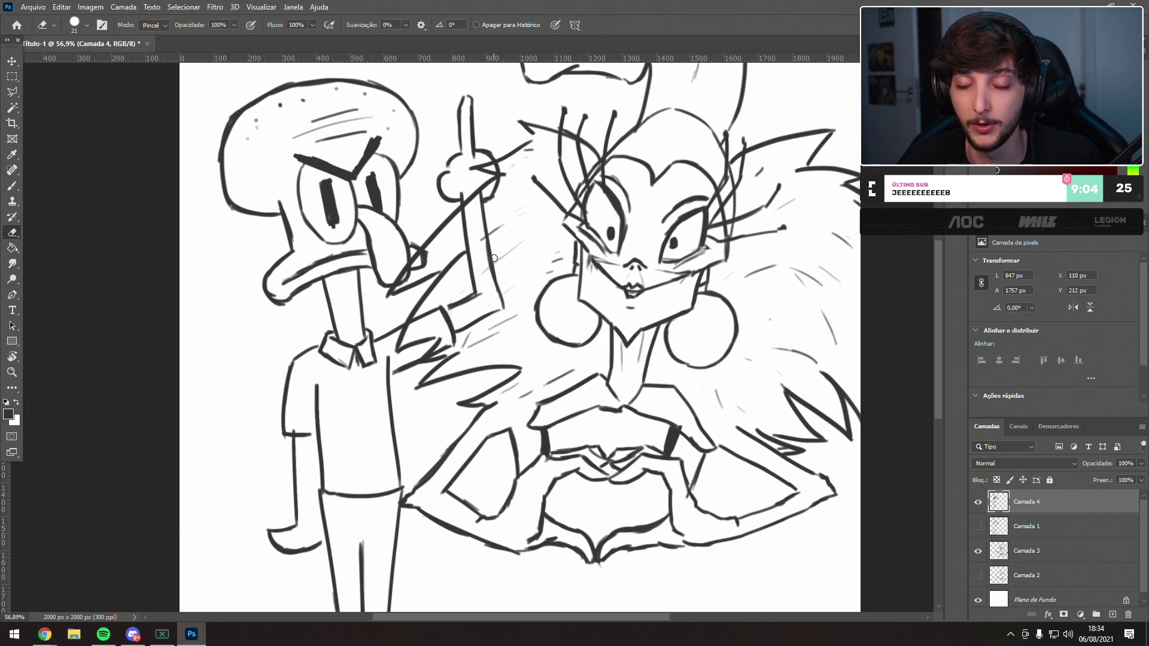
{"action": "left_click", "coordinate": [1027, 526]}
{"action": "left_click", "coordinate": [1028, 550]}
{"action": "scroll", "coordinate": [473, 247], "scroll_direction": "up", "scroll_amount": 1}
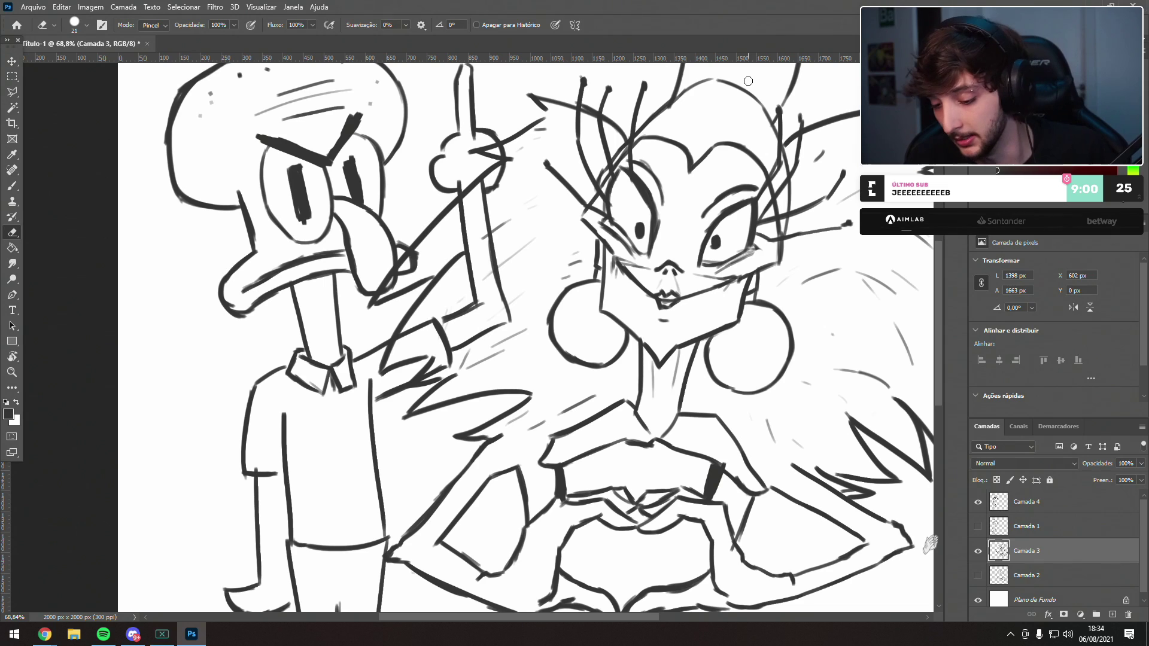
{"action": "mouse_move", "coordinate": [482, 162]}
{"action": "left_mouse_down"}
{"action": "mouse_move", "coordinate": [492, 149]}
{"action": "mouse_move", "coordinate": [473, 201]}
{"action": "mouse_move", "coordinate": [464, 187]}
{"action": "left_mouse_up"}
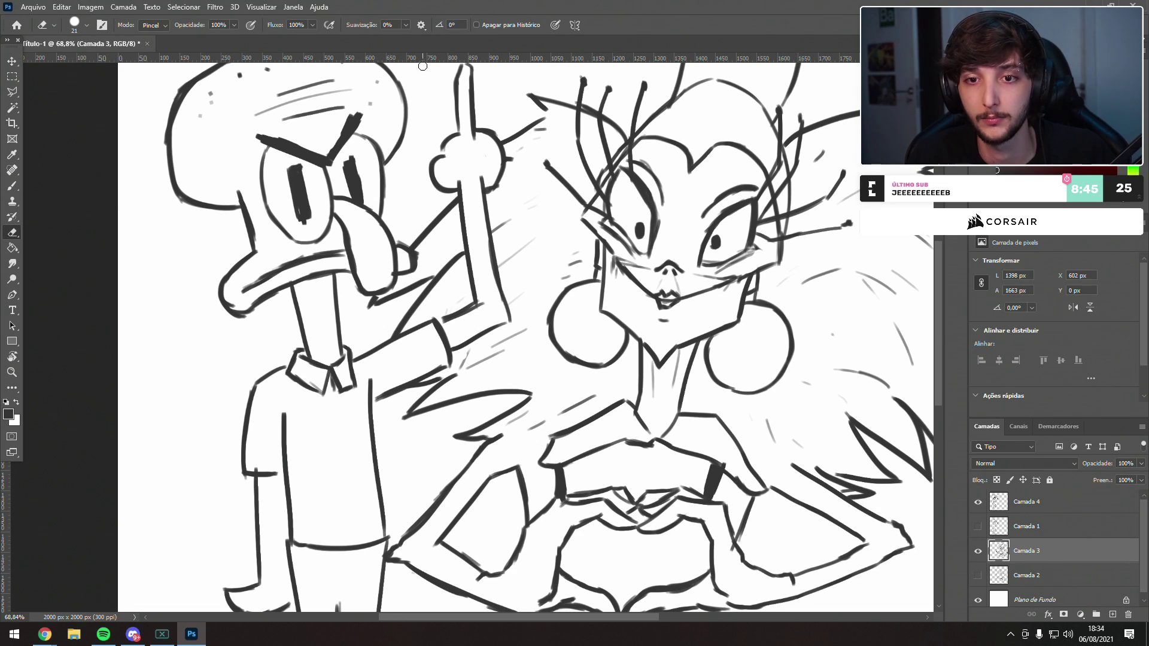
{"action": "scroll", "coordinate": [398, 297], "scroll_direction": "down", "scroll_amount": 3}
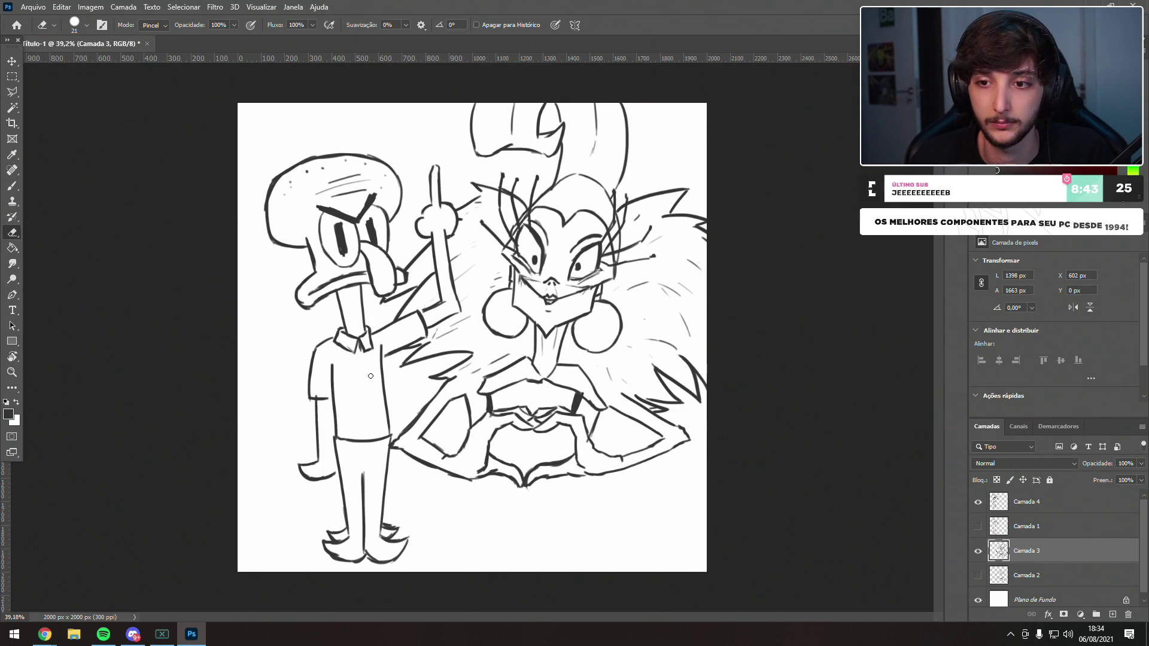
- Add a new layer and place it directly below the Squidward line layer Camada 4
{"action": "scroll", "coordinate": [466, 415], "scroll_direction": "down", "scroll_amount": 2}
{"action": "scroll", "coordinate": [570, 444], "scroll_direction": "up", "scroll_amount": 1}
{"action": "left_click", "coordinate": [1112, 614]}
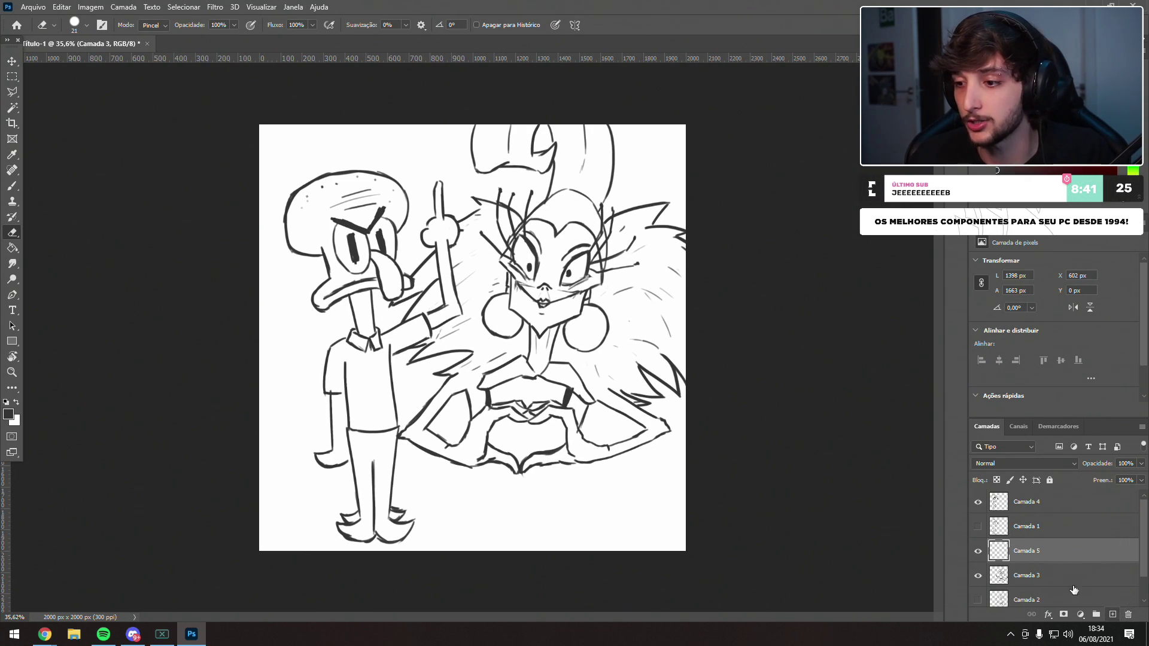
{"action": "left_click_drag", "start_coordinate": [1043, 549], "coordinate": [1033, 519]}
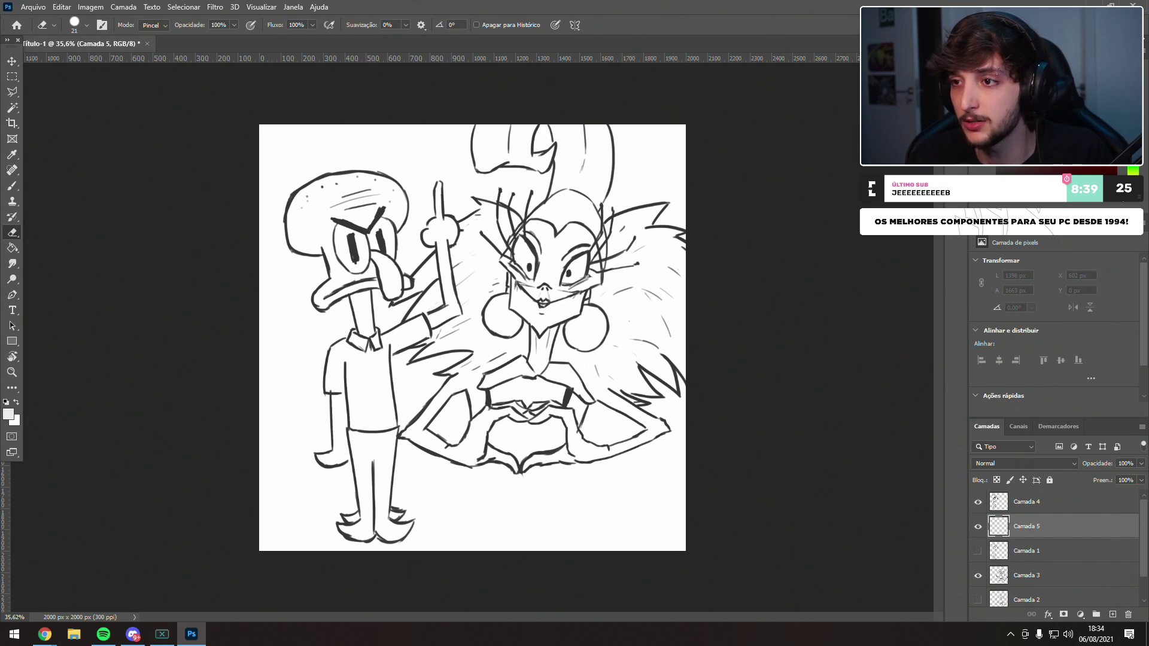
- Shade the left edge of Squidward's domed head in light gray with a size 40 brush
{"action": "scroll", "coordinate": [467, 337], "scroll_direction": "up", "scroll_amount": 5}
{"action": "left_click_drag", "start_coordinate": [362, 198], "coordinate": [616, 210]}
{"action": "scroll", "coordinate": [469, 138], "scroll_direction": "up", "scroll_amount": 2}
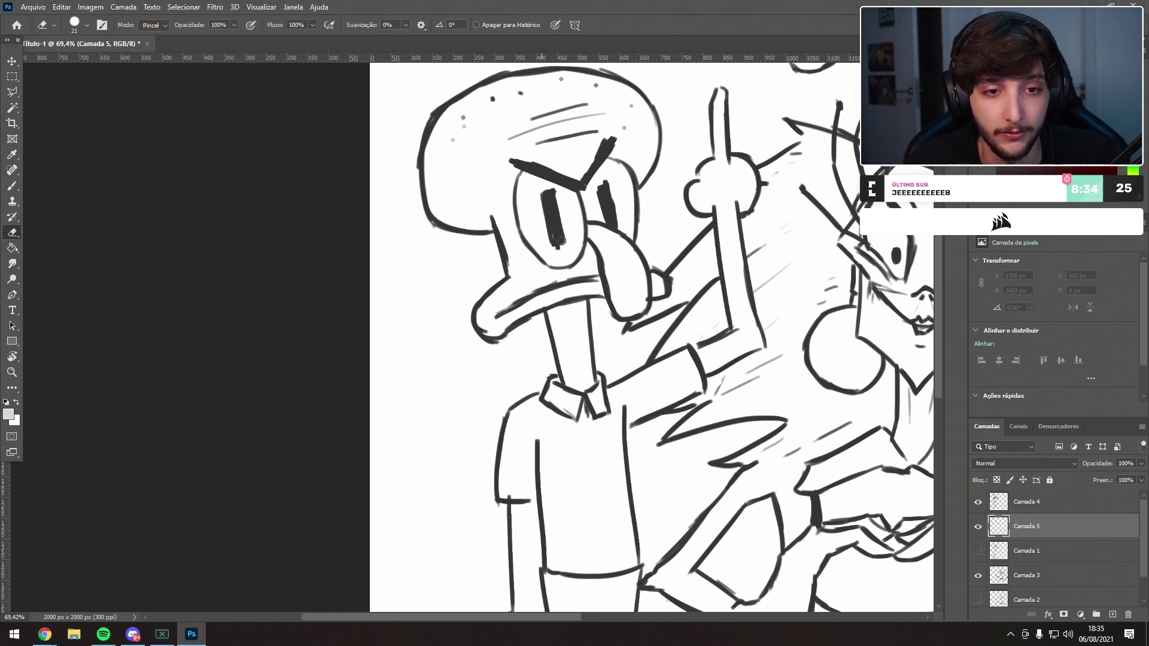
{"action": "key", "text": "b"}
{"action": "mouse_move", "coordinate": [517, 116]}
{"action": "left_mouse_down"}
{"action": "mouse_move", "coordinate": [528, 117]}
{"action": "mouse_move", "coordinate": [444, 176]}
{"action": "left_mouse_up"}
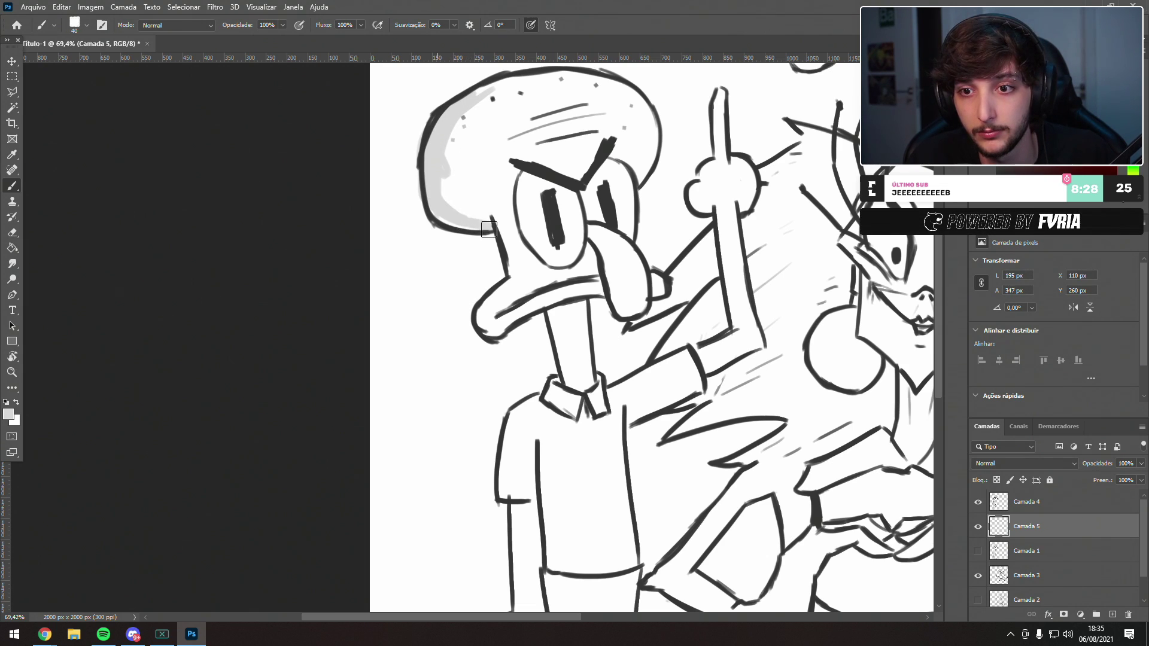
{"action": "mouse_move", "coordinate": [473, 104]}
{"action": "left_mouse_down"}
{"action": "mouse_move", "coordinate": [446, 183]}
{"action": "mouse_move", "coordinate": [450, 150]}
{"action": "mouse_move", "coordinate": [449, 202]}
{"action": "left_mouse_up"}
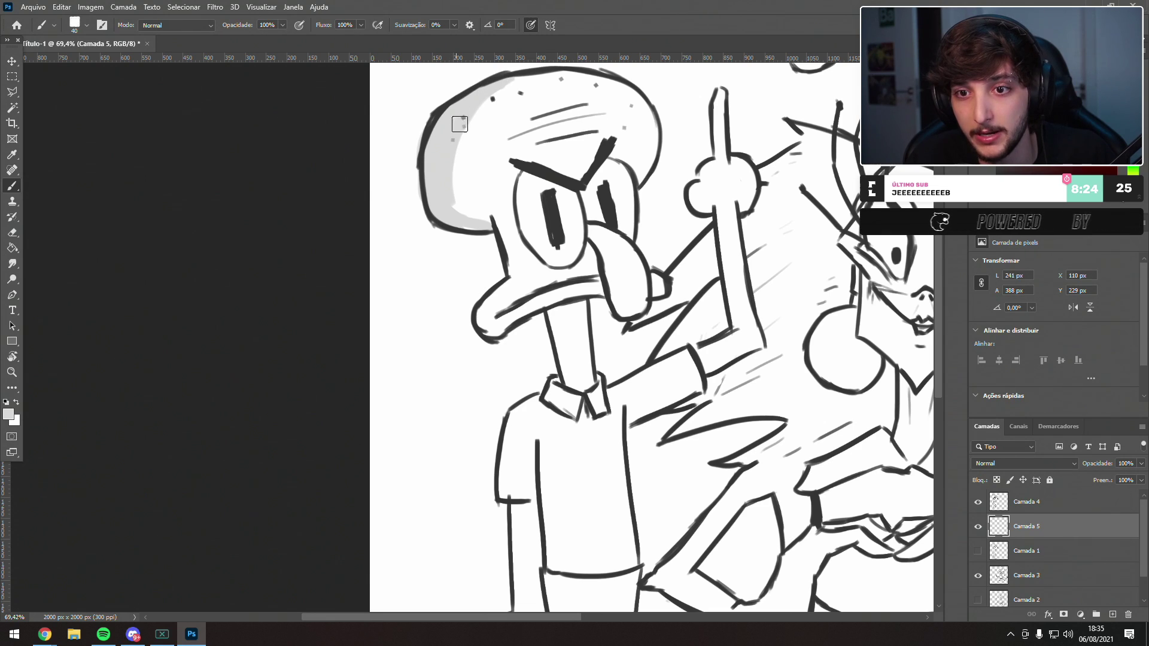
- Shade the left side of Squidward's face and mouth, the eyes, and the drooping nose in light gray
{"action": "left_click_drag", "start_coordinate": [495, 223], "coordinate": [518, 279]}
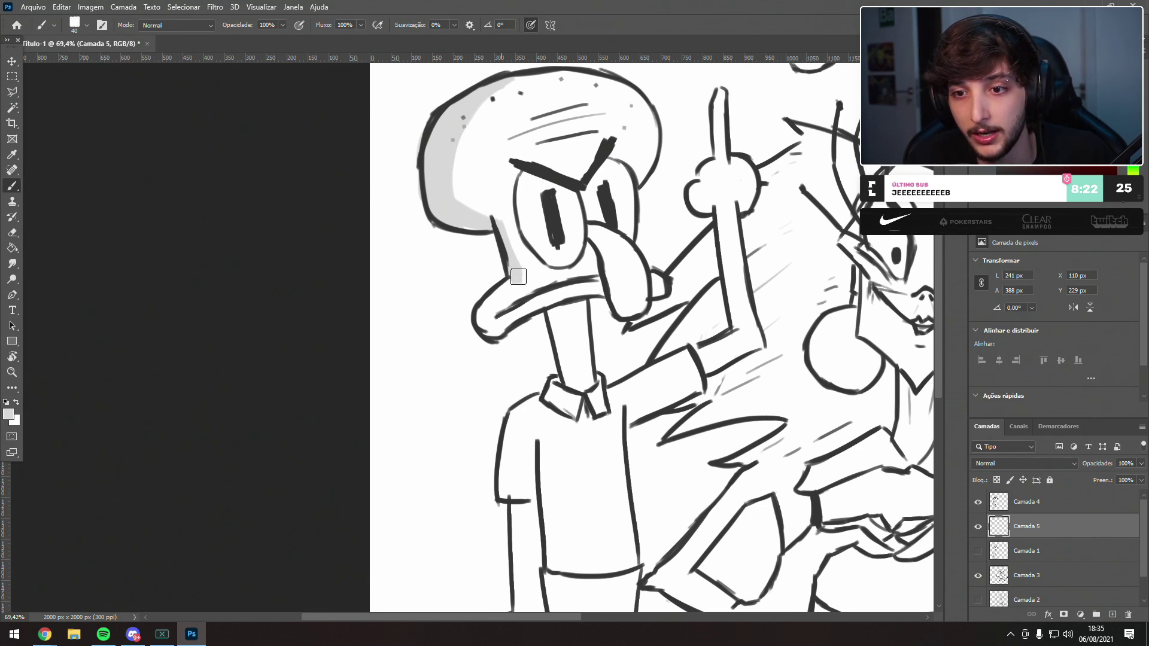
{"action": "key", "text": "ctrl+z"}
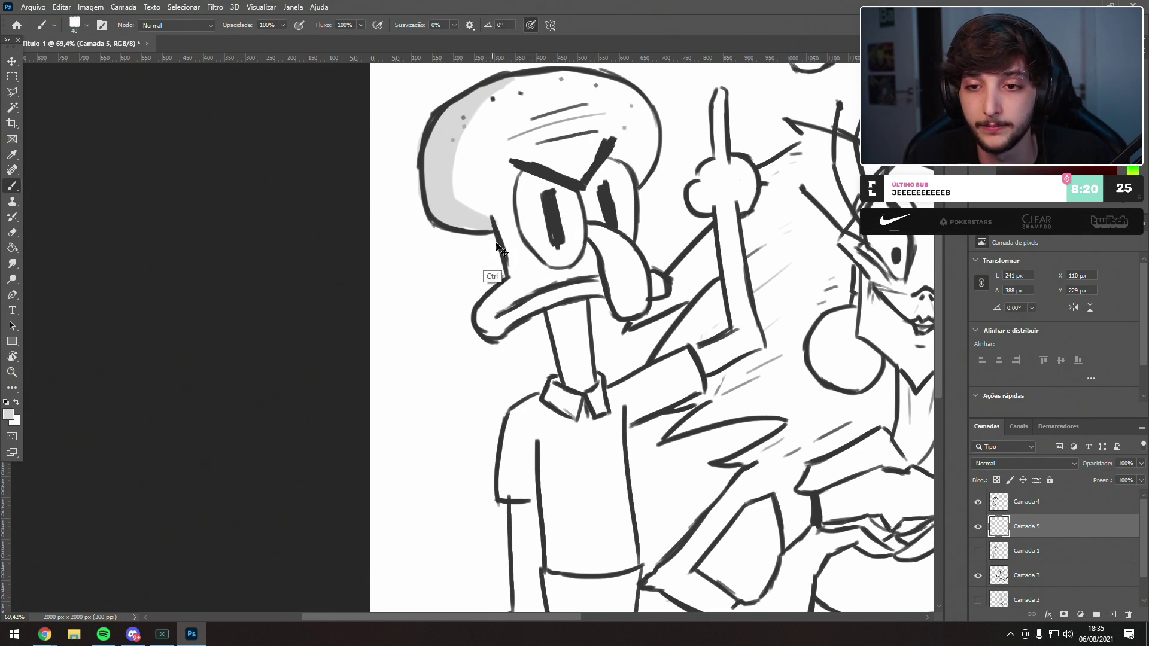
{"action": "mouse_move", "coordinate": [503, 235]}
{"action": "left_mouse_down"}
{"action": "mouse_move", "coordinate": [512, 274]}
{"action": "mouse_move", "coordinate": [477, 323]}
{"action": "left_mouse_up"}
{"action": "left_click_drag", "start_coordinate": [528, 170], "coordinate": [524, 245]}
{"action": "key", "text": "ctrl+z"}
{"action": "mouse_move", "coordinate": [526, 169]}
{"action": "left_mouse_down"}
{"action": "mouse_move", "coordinate": [535, 240]}
{"action": "mouse_move", "coordinate": [523, 189]}
{"action": "left_mouse_up"}
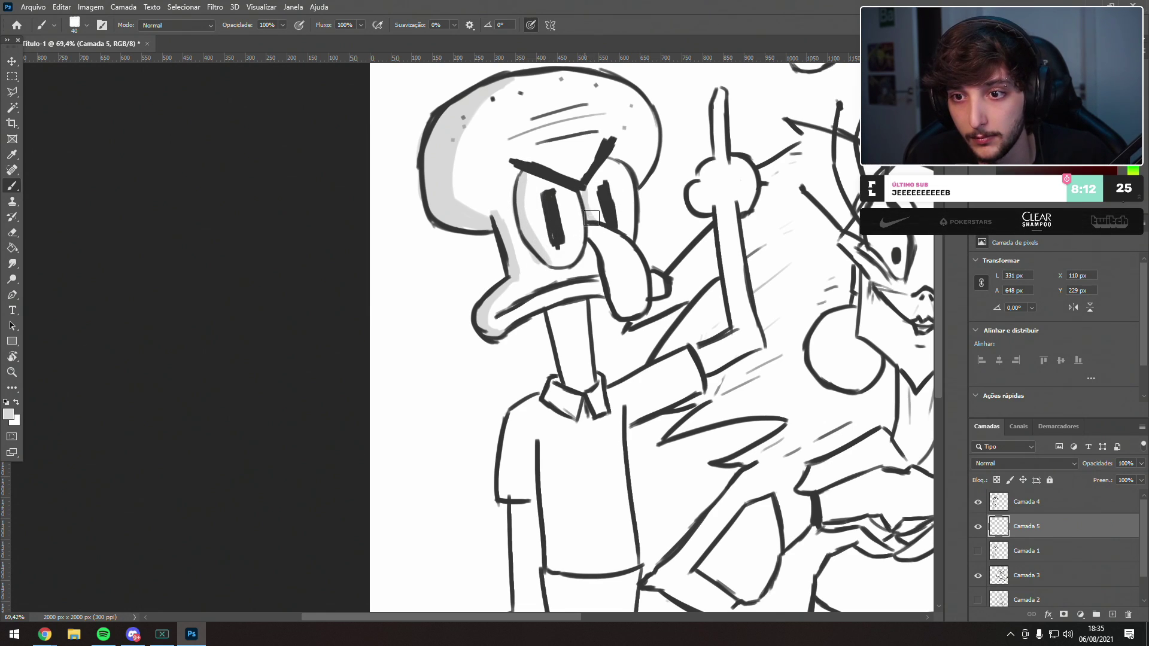
{"action": "left_click_drag", "start_coordinate": [613, 289], "coordinate": [586, 228]}
{"action": "left_click_drag", "start_coordinate": [636, 318], "coordinate": [649, 300]}
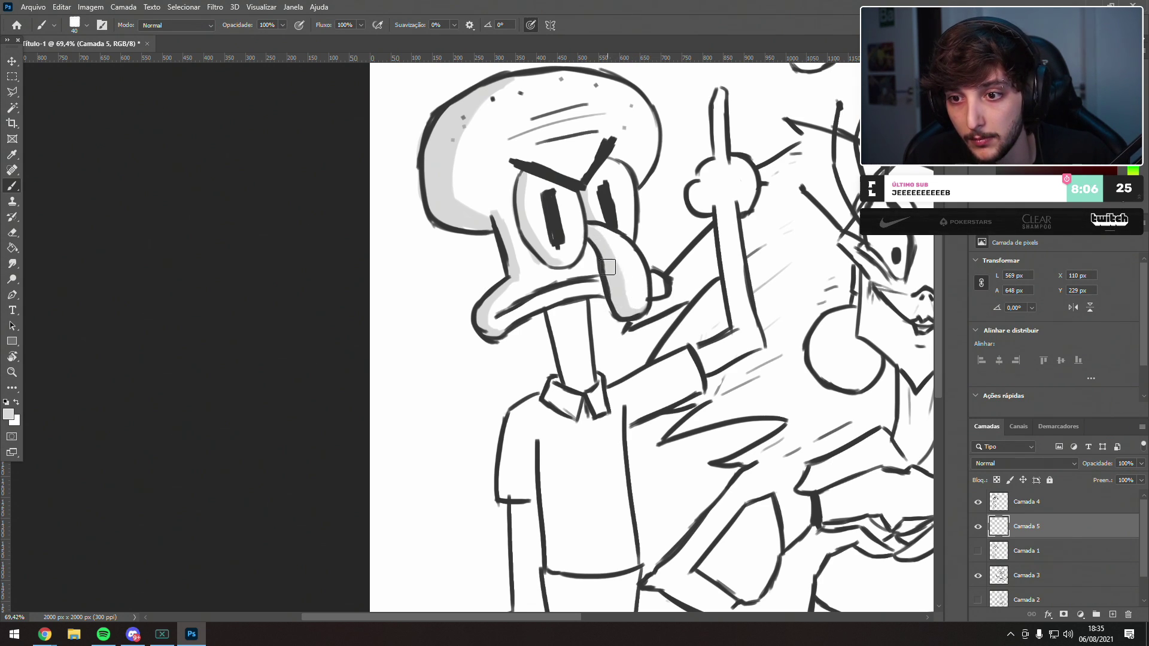
- Shade Squidward's neck, collar, left sleeve, hanging arm and hand, and left leg and foot in light gray
{"action": "scroll", "coordinate": [694, 94], "scroll_direction": "down", "scroll_amount": 3}
{"action": "mouse_move", "coordinate": [520, 180]}
{"action": "left_mouse_down"}
{"action": "mouse_move", "coordinate": [539, 251]}
{"action": "mouse_move", "coordinate": [541, 209]}
{"action": "left_mouse_up"}
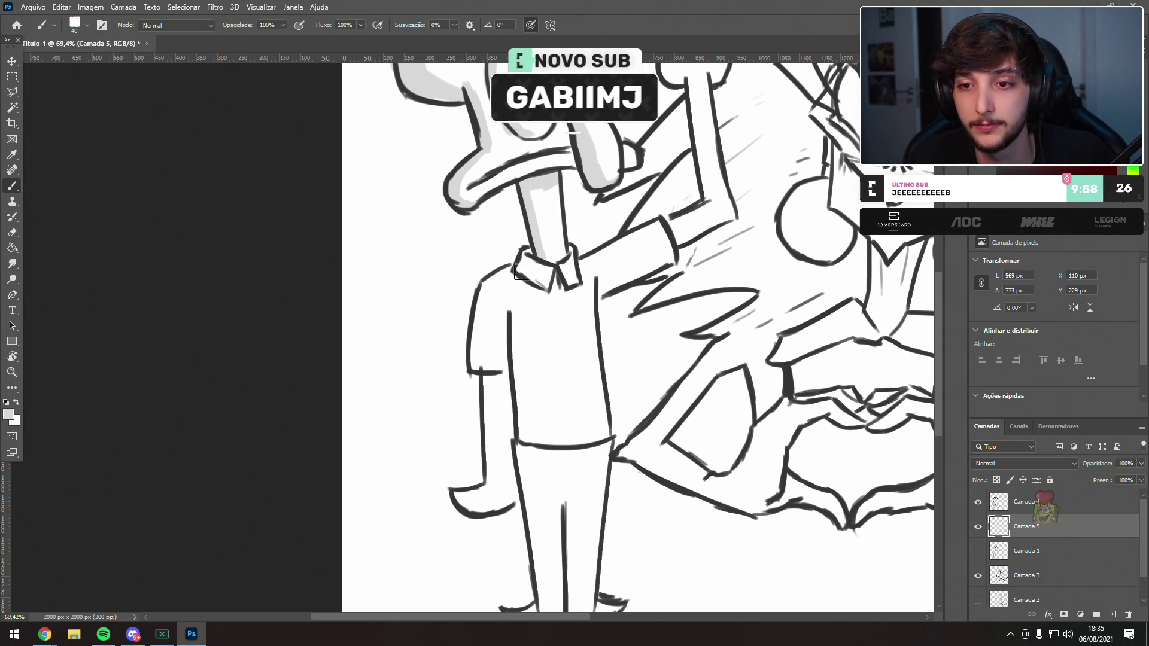
{"action": "mouse_move", "coordinate": [526, 253]}
{"action": "left_mouse_down"}
{"action": "mouse_move", "coordinate": [541, 280]}
{"action": "mouse_move", "coordinate": [519, 268]}
{"action": "mouse_move", "coordinate": [543, 283]}
{"action": "mouse_move", "coordinate": [537, 259]}
{"action": "mouse_move", "coordinate": [543, 274]}
{"action": "mouse_move", "coordinate": [539, 263]}
{"action": "mouse_move", "coordinate": [483, 279]}
{"action": "mouse_move", "coordinate": [508, 273]}
{"action": "mouse_move", "coordinate": [488, 278]}
{"action": "mouse_move", "coordinate": [469, 367]}
{"action": "mouse_move", "coordinate": [494, 390]}
{"action": "mouse_move", "coordinate": [474, 367]}
{"action": "mouse_move", "coordinate": [498, 369]}
{"action": "mouse_move", "coordinate": [492, 462]}
{"action": "left_mouse_up"}
{"action": "key", "text": "ctrl+z"}
{"action": "mouse_move", "coordinate": [489, 365]}
{"action": "left_mouse_down"}
{"action": "mouse_move", "coordinate": [489, 473]}
{"action": "mouse_move", "coordinate": [456, 494]}
{"action": "mouse_move", "coordinate": [473, 501]}
{"action": "left_mouse_up"}
{"action": "mouse_move", "coordinate": [522, 447]}
{"action": "left_mouse_down"}
{"action": "mouse_move", "coordinate": [560, 420]}
{"action": "mouse_move", "coordinate": [534, 429]}
{"action": "mouse_move", "coordinate": [535, 477]}
{"action": "left_mouse_up"}
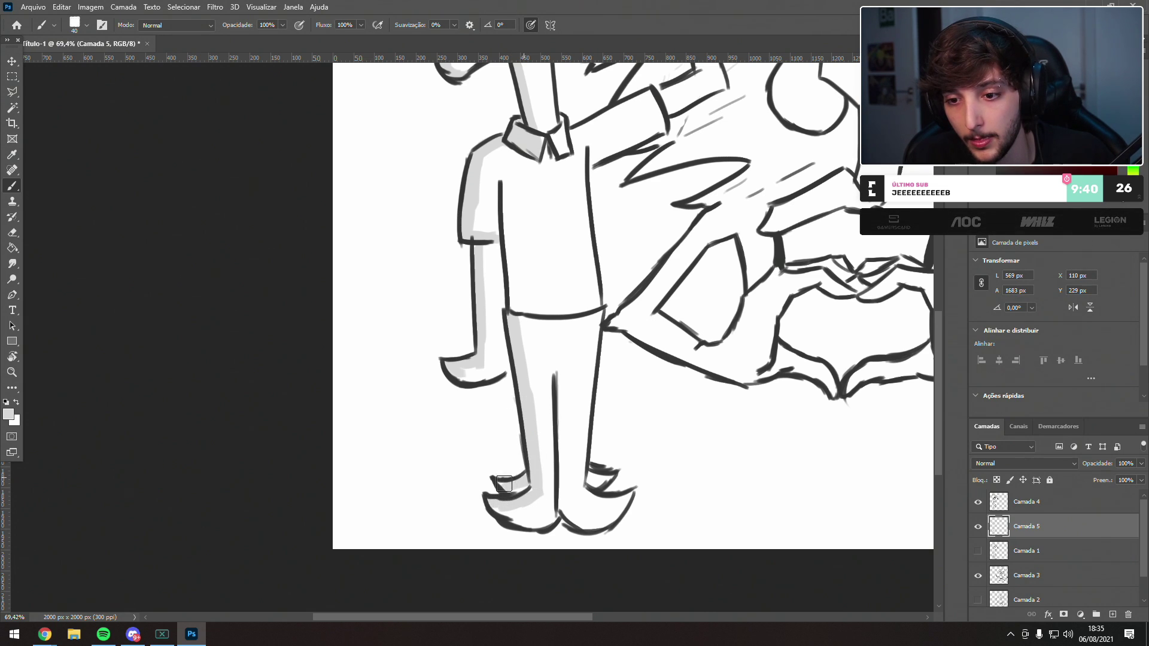
- Shade the left side of Squidward's raised forearm, fist and pointing finger in light gray
{"action": "left_click_drag", "start_coordinate": [598, 319], "coordinate": [538, 511]}
{"action": "left_click_drag", "start_coordinate": [546, 349], "coordinate": [544, 438]}
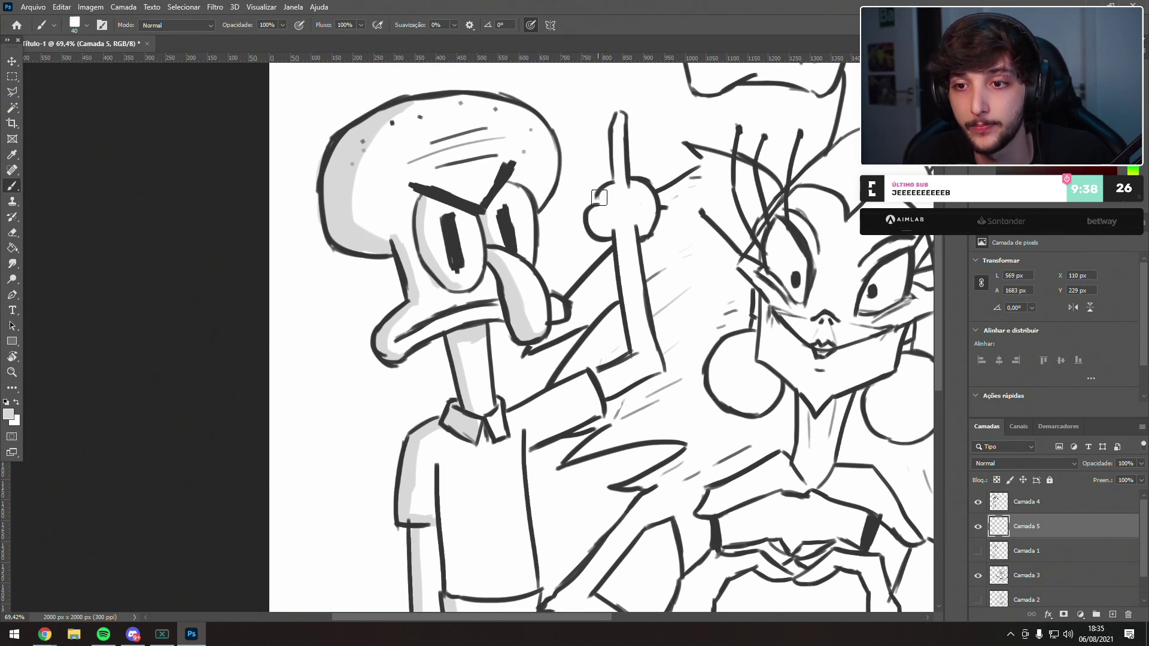
{"action": "left_click_drag", "start_coordinate": [618, 261], "coordinate": [628, 303]}
{"action": "left_click_drag", "start_coordinate": [616, 117], "coordinate": [625, 208]}
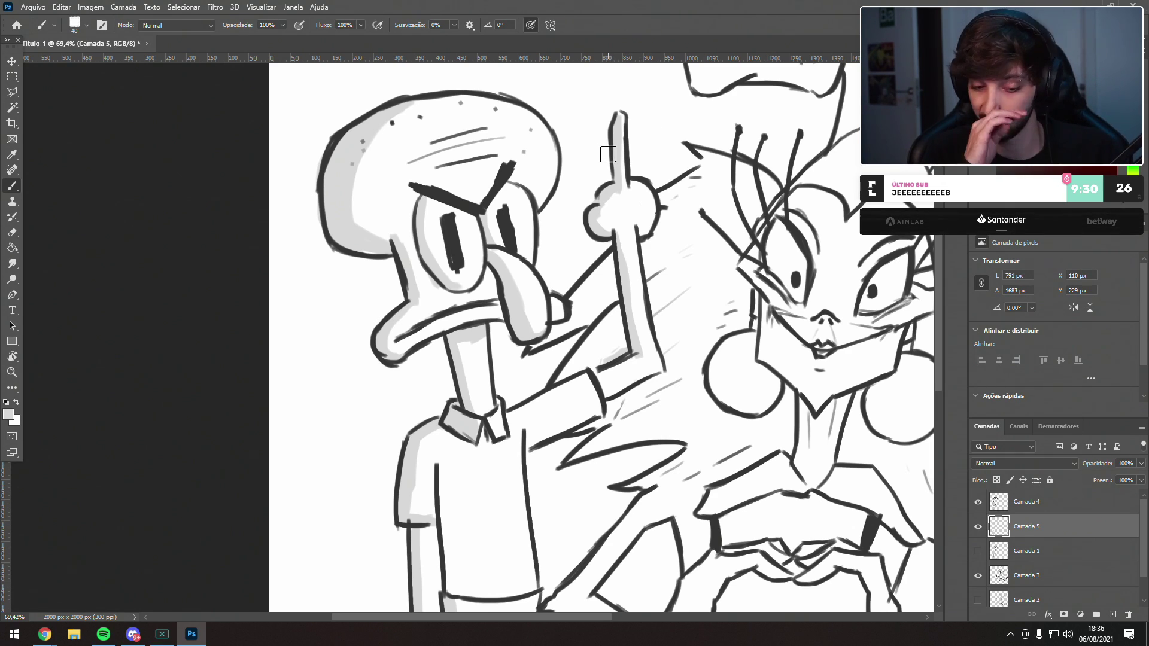
- Add another new layer and place it directly below the plumed character's line layer Camada 3
{"action": "mouse_move", "coordinate": [652, 237]}
{"action": "left_mouse_down"}
{"action": "mouse_move", "coordinate": [593, 217]}
{"action": "mouse_move", "coordinate": [525, 274]}
{"action": "mouse_move", "coordinate": [425, 428]}
{"action": "mouse_move", "coordinate": [395, 518]}
{"action": "left_mouse_up"}
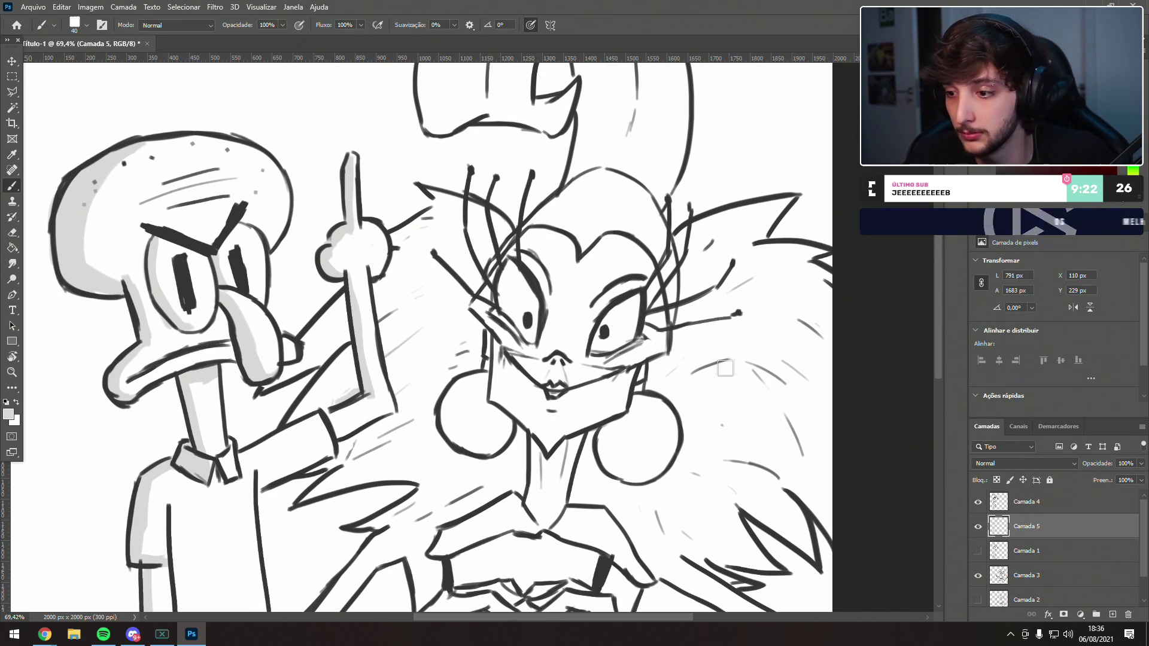
{"action": "left_click", "coordinate": [1112, 614]}
{"action": "mouse_move", "coordinate": [1030, 575]}
{"action": "left_mouse_down"}
{"action": "mouse_move", "coordinate": [1035, 564]}
{"action": "mouse_move", "coordinate": [1034, 592]}
{"action": "left_mouse_up"}
{"action": "scroll", "coordinate": [1049, 559], "scroll_direction": "down", "scroll_amount": 2}
{"action": "left_click_drag", "start_coordinate": [1025, 533], "coordinate": [1024, 555]}
- Shade the plumed character's two eyes in light gray along their upper outer edges
{"action": "left_click_drag", "start_coordinate": [499, 280], "coordinate": [509, 261]}
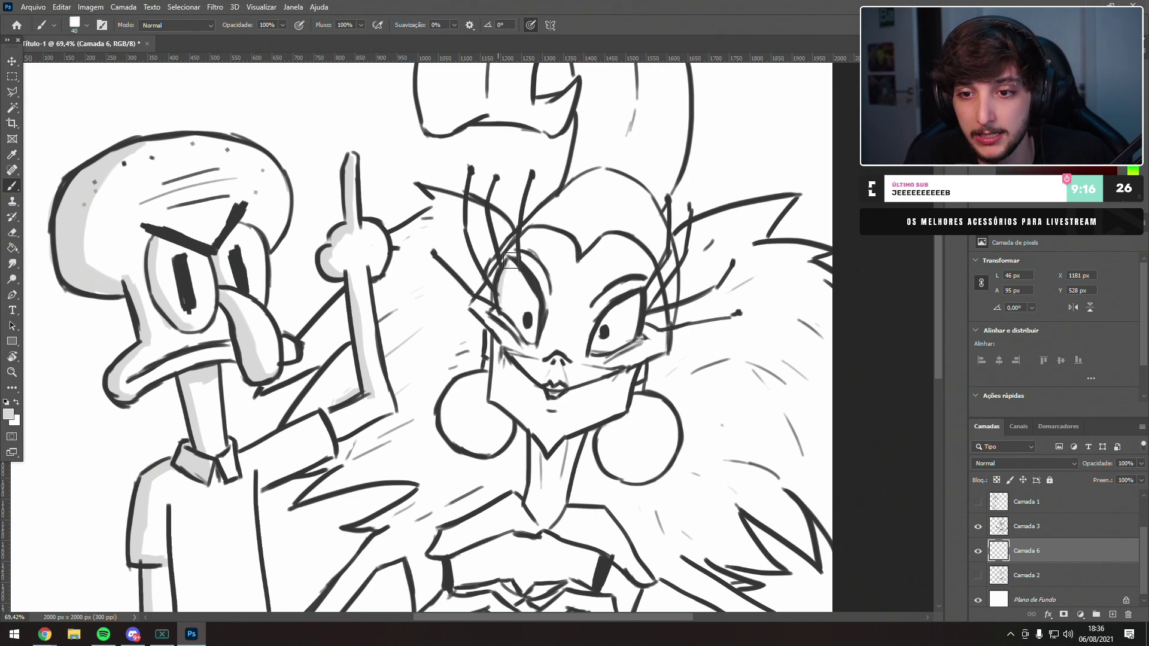
{"action": "key", "text": "ctrl+z"}
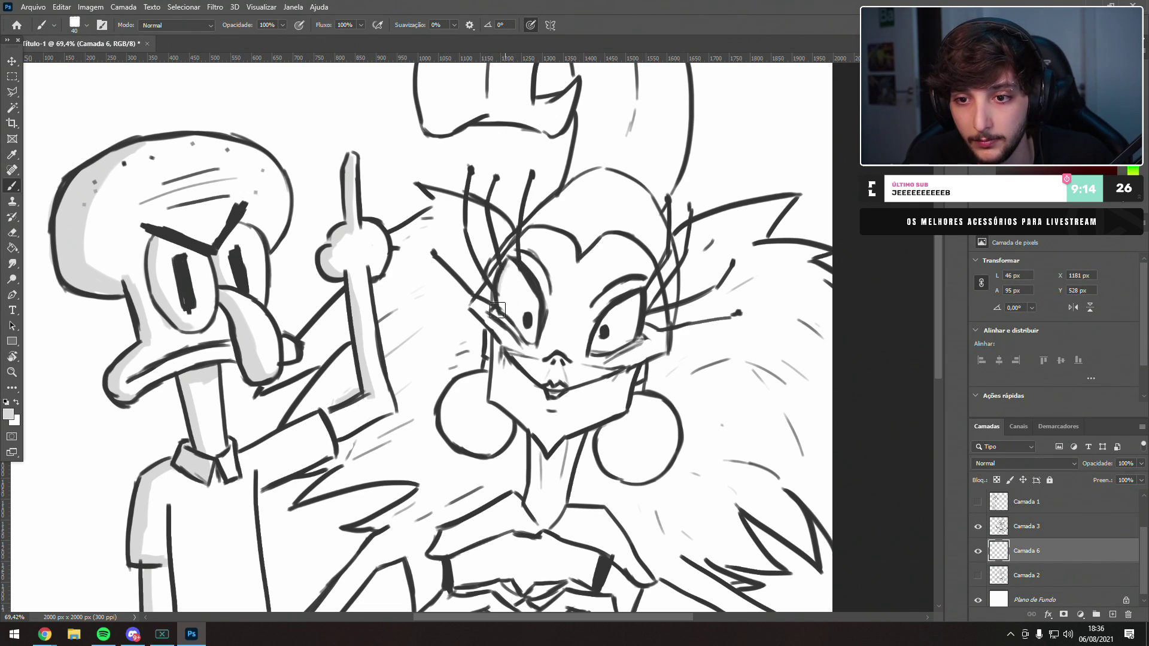
{"action": "left_click_drag", "start_coordinate": [518, 328], "coordinate": [524, 333]}
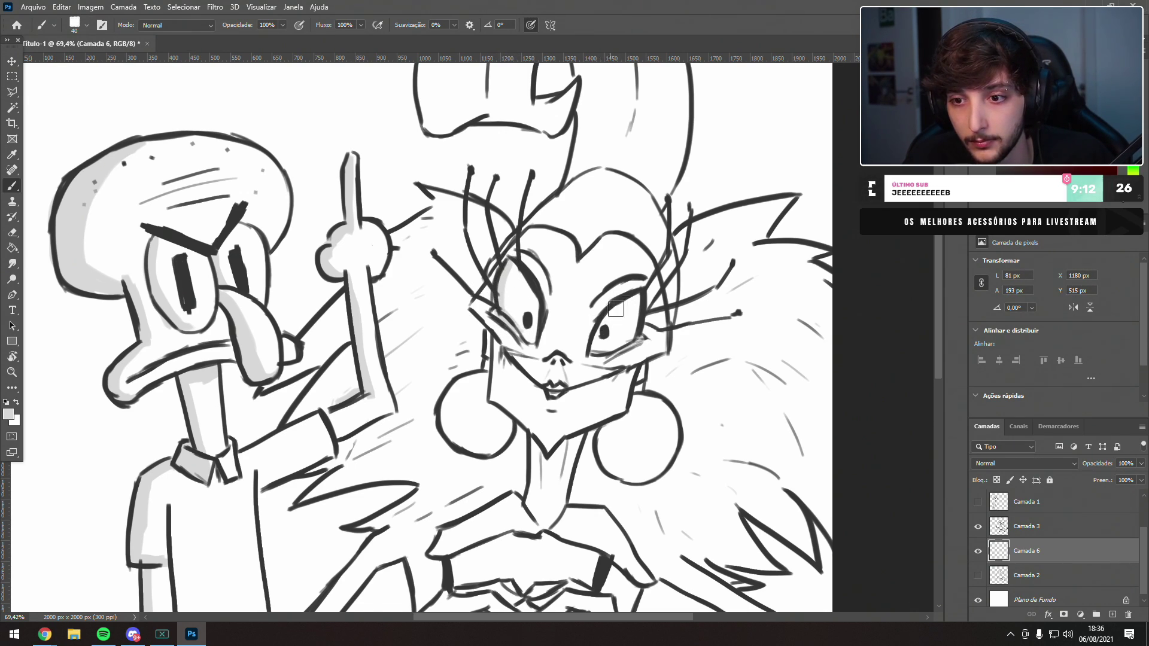
{"action": "mouse_move", "coordinate": [641, 296]}
{"action": "left_mouse_down"}
{"action": "mouse_move", "coordinate": [634, 335]}
{"action": "mouse_move", "coordinate": [599, 326]}
{"action": "left_mouse_up"}
{"action": "key", "text": "ctrl+z"}
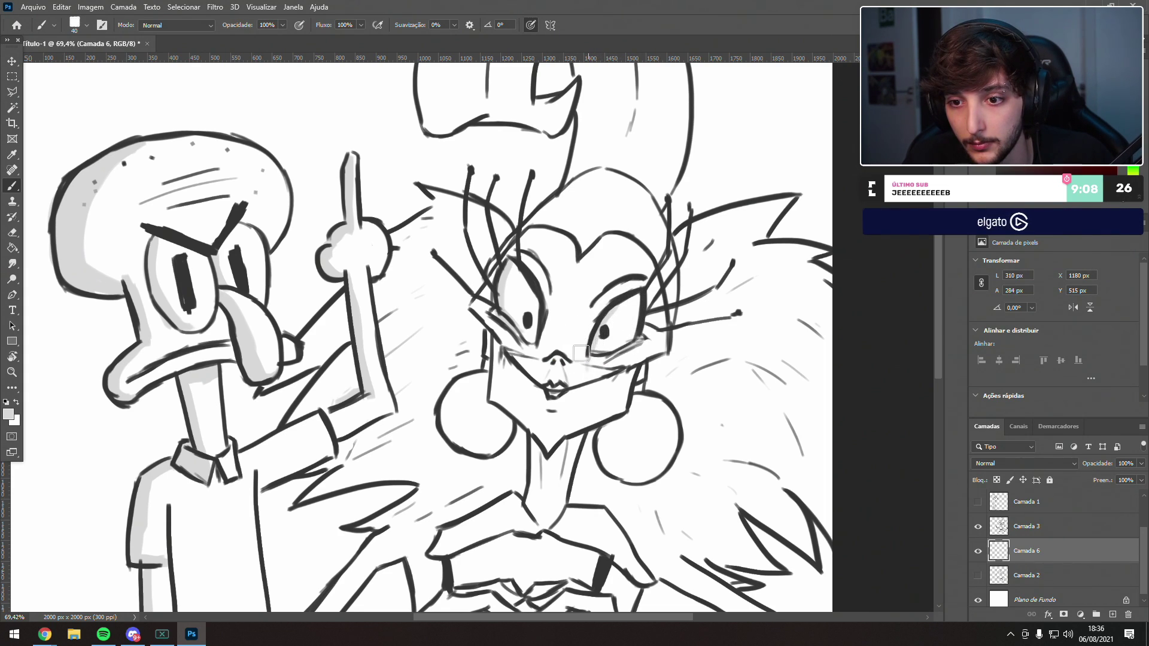
{"action": "left_click_drag", "start_coordinate": [640, 294], "coordinate": [611, 316]}
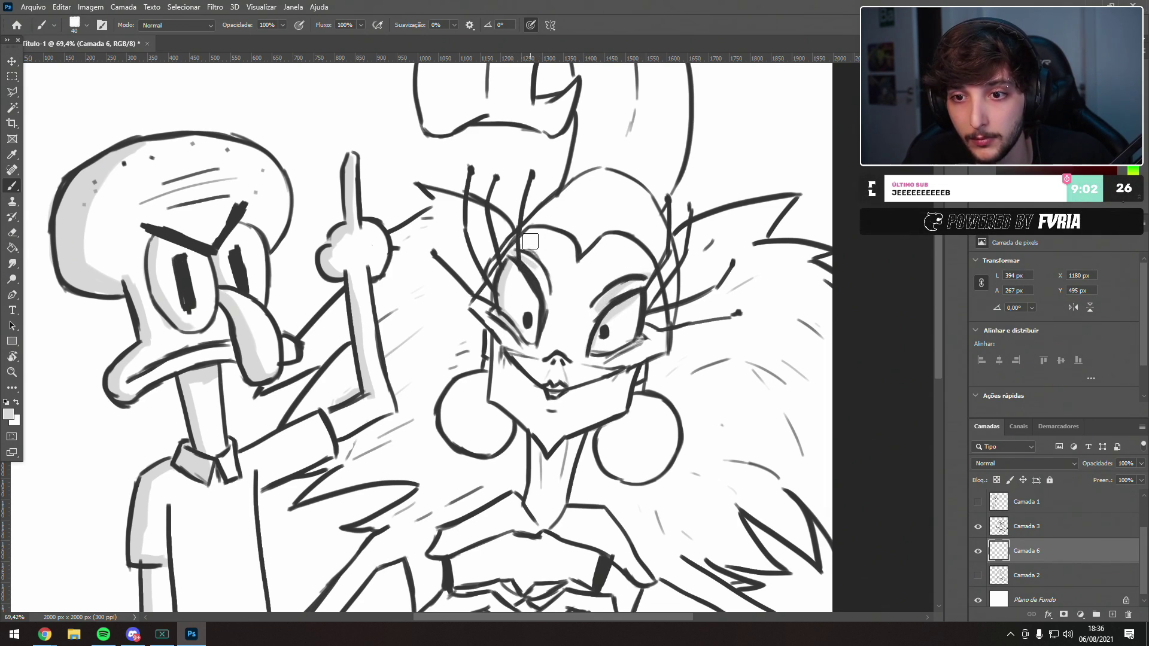
- Shade the left edge of the plumed character's face and jaw and the left sides of both round earrings in light gray
{"action": "left_click_drag", "start_coordinate": [475, 305], "coordinate": [507, 346]}
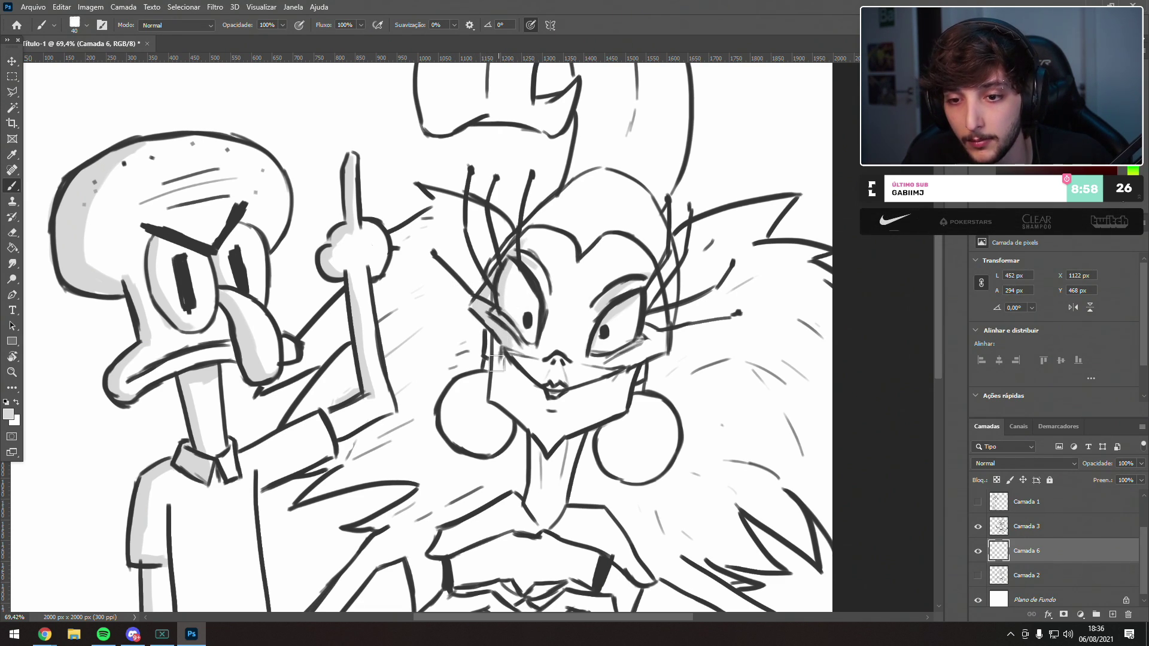
{"action": "left_click_drag", "start_coordinate": [523, 420], "coordinate": [542, 451]}
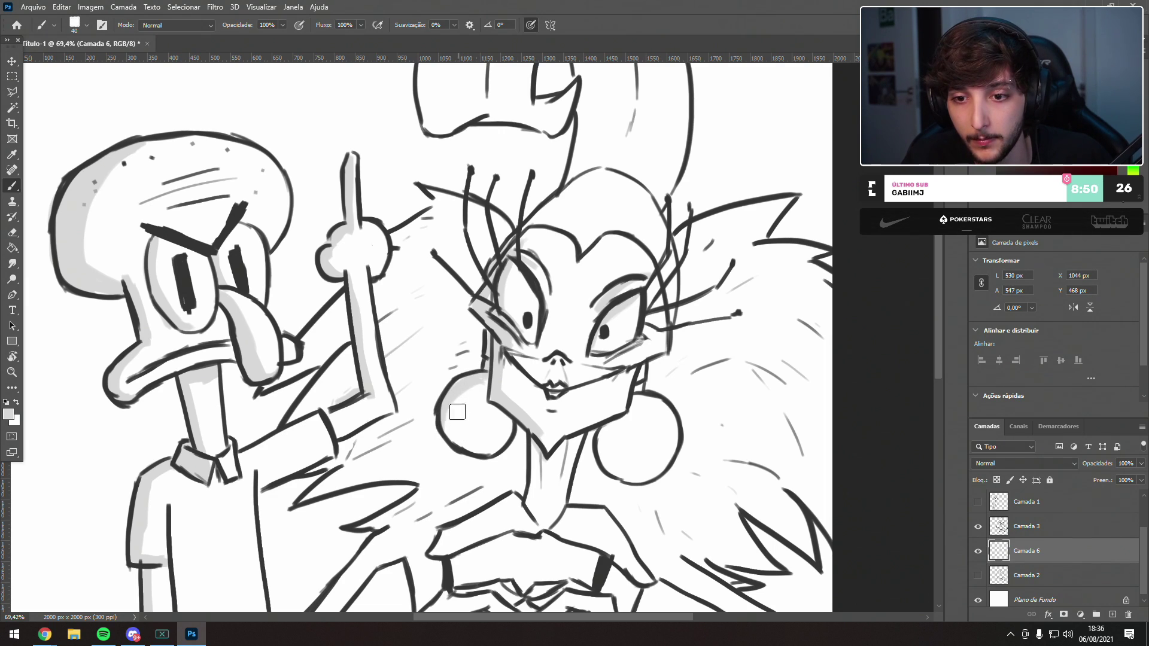
{"action": "mouse_move", "coordinate": [473, 379]}
{"action": "left_mouse_down"}
{"action": "mouse_move", "coordinate": [453, 428]}
{"action": "mouse_move", "coordinate": [467, 385]}
{"action": "left_mouse_up"}
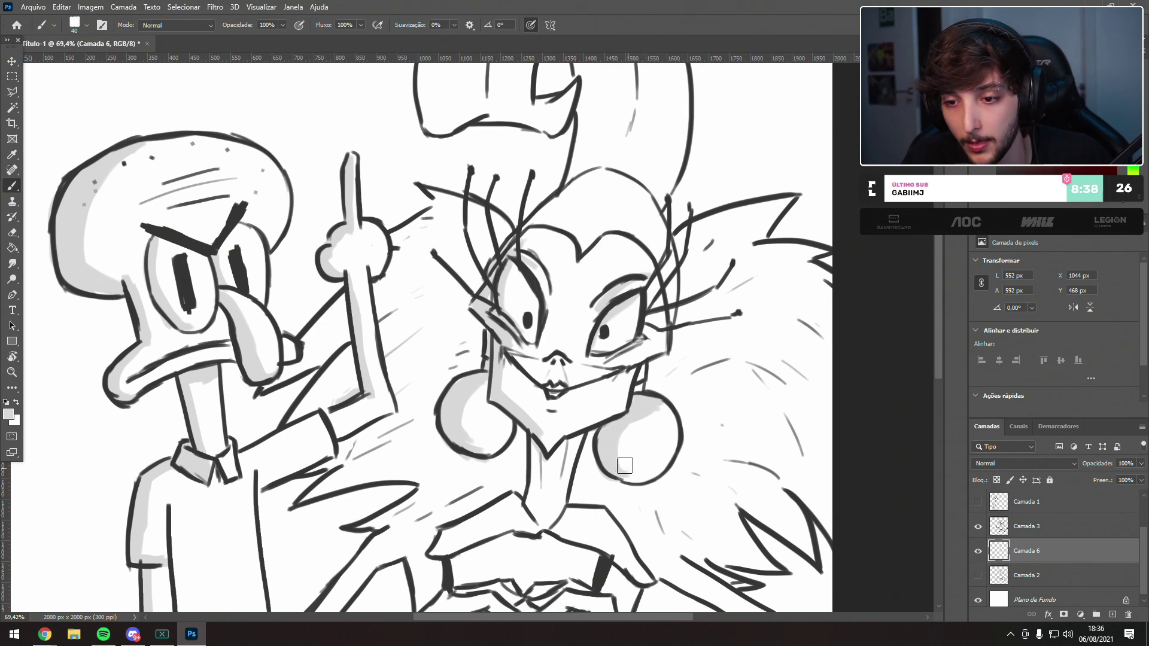
{"action": "left_click_drag", "start_coordinate": [609, 382], "coordinate": [613, 330]}
- Shade the left half of the plumed character's tall plume and its curled-over tip in light gray
{"action": "left_click_drag", "start_coordinate": [590, 115], "coordinate": [549, 285]}
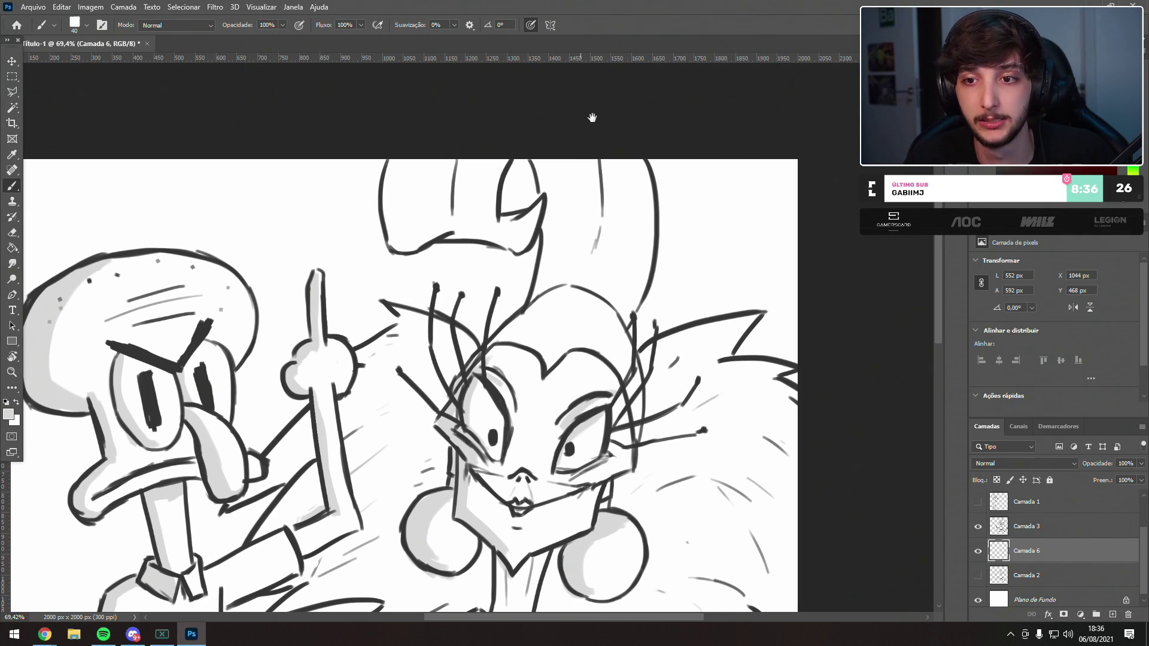
{"action": "mouse_move", "coordinate": [595, 157]}
{"action": "left_mouse_down"}
{"action": "mouse_move", "coordinate": [576, 286]}
{"action": "mouse_move", "coordinate": [592, 171]}
{"action": "mouse_move", "coordinate": [557, 308]}
{"action": "mouse_move", "coordinate": [569, 237]}
{"action": "left_mouse_up"}
{"action": "key", "text": "ctrl+z"}
{"action": "mouse_move", "coordinate": [587, 172]}
{"action": "left_mouse_down"}
{"action": "mouse_move", "coordinate": [573, 278]}
{"action": "mouse_move", "coordinate": [583, 171]}
{"action": "mouse_move", "coordinate": [567, 159]}
{"action": "mouse_move", "coordinate": [538, 294]}
{"action": "left_mouse_up"}
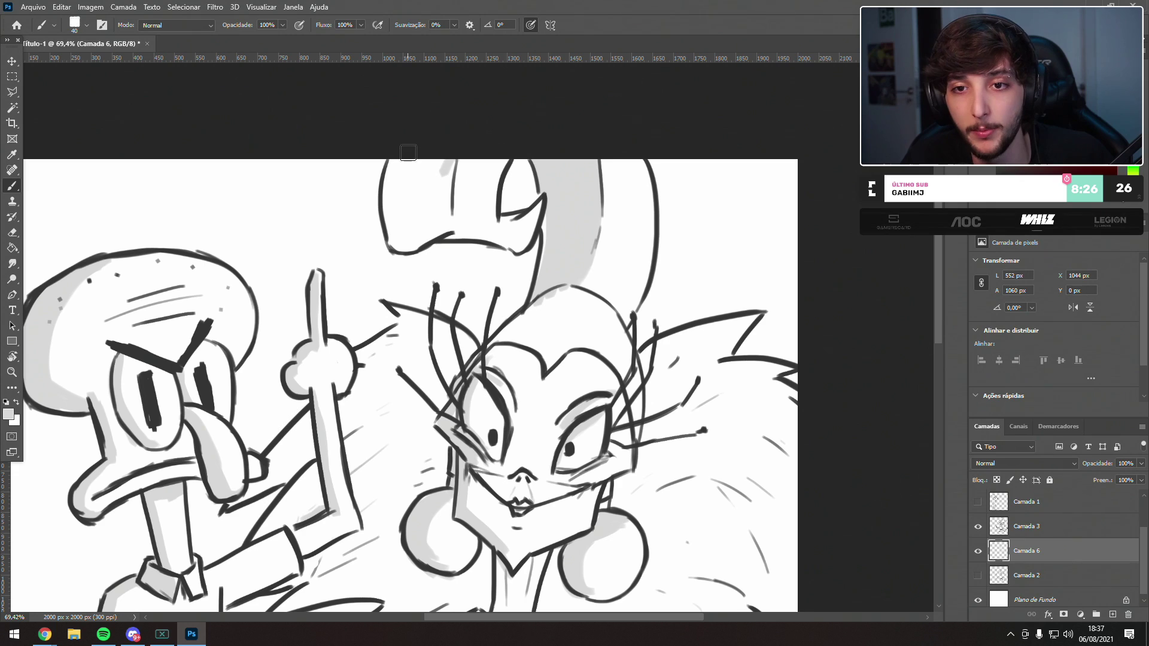
{"action": "left_click_drag", "start_coordinate": [408, 153], "coordinate": [390, 164]}
{"action": "mouse_move", "coordinate": [395, 221]}
{"action": "left_mouse_down"}
{"action": "mouse_move", "coordinate": [438, 162]}
{"action": "mouse_move", "coordinate": [446, 199]}
{"action": "mouse_move", "coordinate": [446, 167]}
{"action": "mouse_move", "coordinate": [426, 236]}
{"action": "left_mouse_up"}
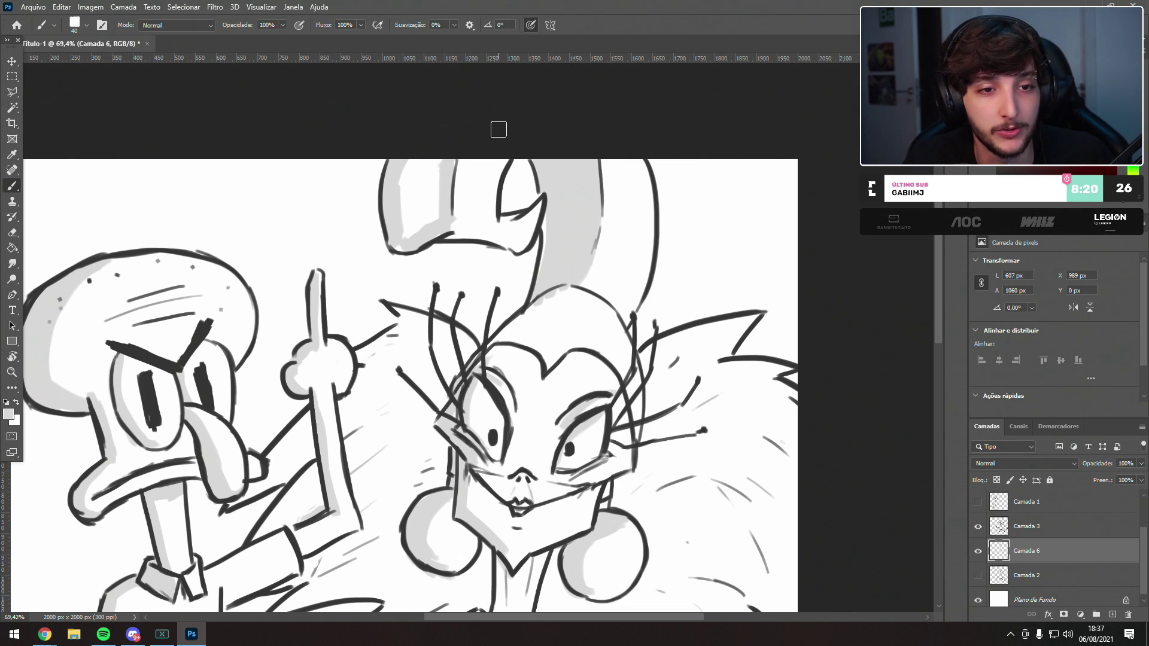
{"action": "mouse_move", "coordinate": [443, 162]}
{"action": "left_mouse_down"}
{"action": "mouse_move", "coordinate": [425, 219]}
{"action": "mouse_move", "coordinate": [420, 161]}
{"action": "mouse_move", "coordinate": [400, 232]}
{"action": "mouse_move", "coordinate": [405, 167]}
{"action": "mouse_move", "coordinate": [426, 210]}
{"action": "mouse_move", "coordinate": [508, 222]}
{"action": "mouse_move", "coordinate": [519, 192]}
{"action": "mouse_move", "coordinate": [427, 151]}
{"action": "left_mouse_up"}
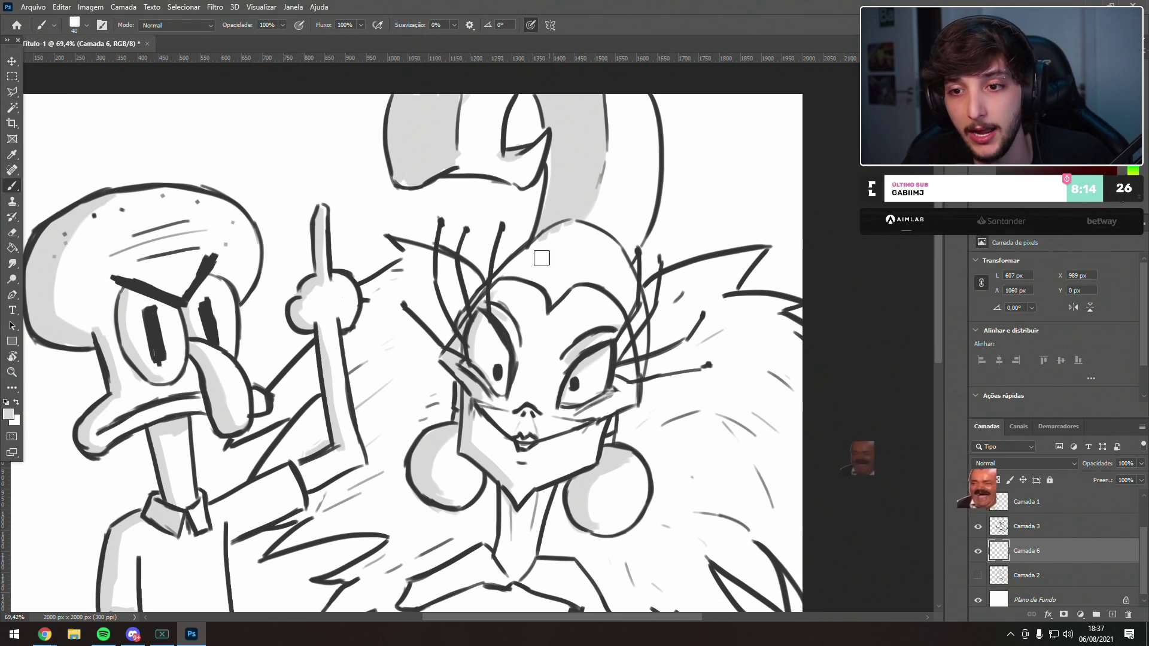
- Shade the left side of the plumed character's head and the fur wrap's left part behind Squidward's raised arm in light gray
{"action": "left_click_drag", "start_coordinate": [530, 251], "coordinate": [552, 225]}
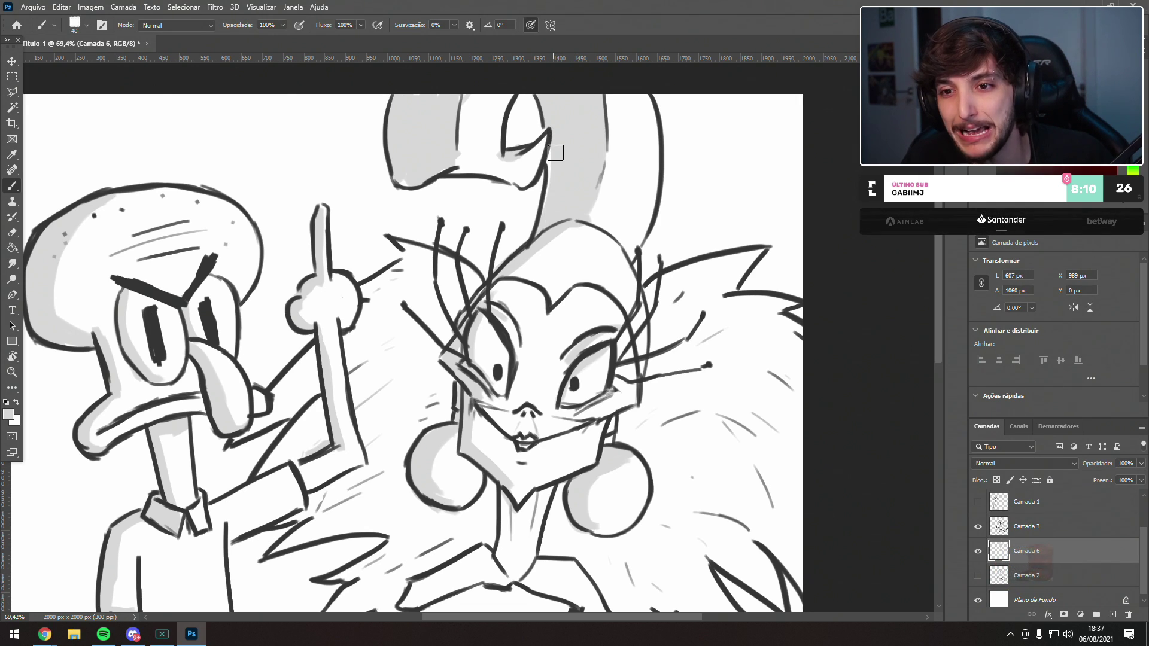
{"action": "left_click_drag", "start_coordinate": [577, 160], "coordinate": [651, 40]}
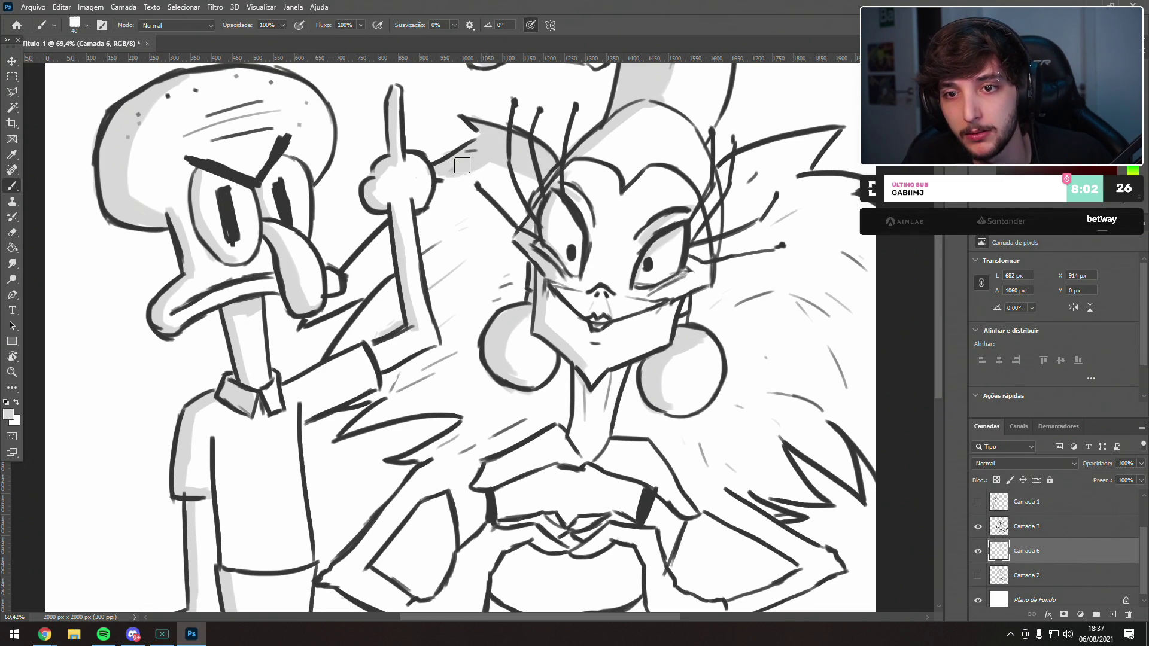
{"action": "mouse_move", "coordinate": [445, 188]}
{"action": "left_mouse_down"}
{"action": "mouse_move", "coordinate": [408, 236]}
{"action": "mouse_move", "coordinate": [471, 187]}
{"action": "mouse_move", "coordinate": [361, 253]}
{"action": "mouse_move", "coordinate": [386, 248]}
{"action": "mouse_move", "coordinate": [353, 284]}
{"action": "left_mouse_up"}
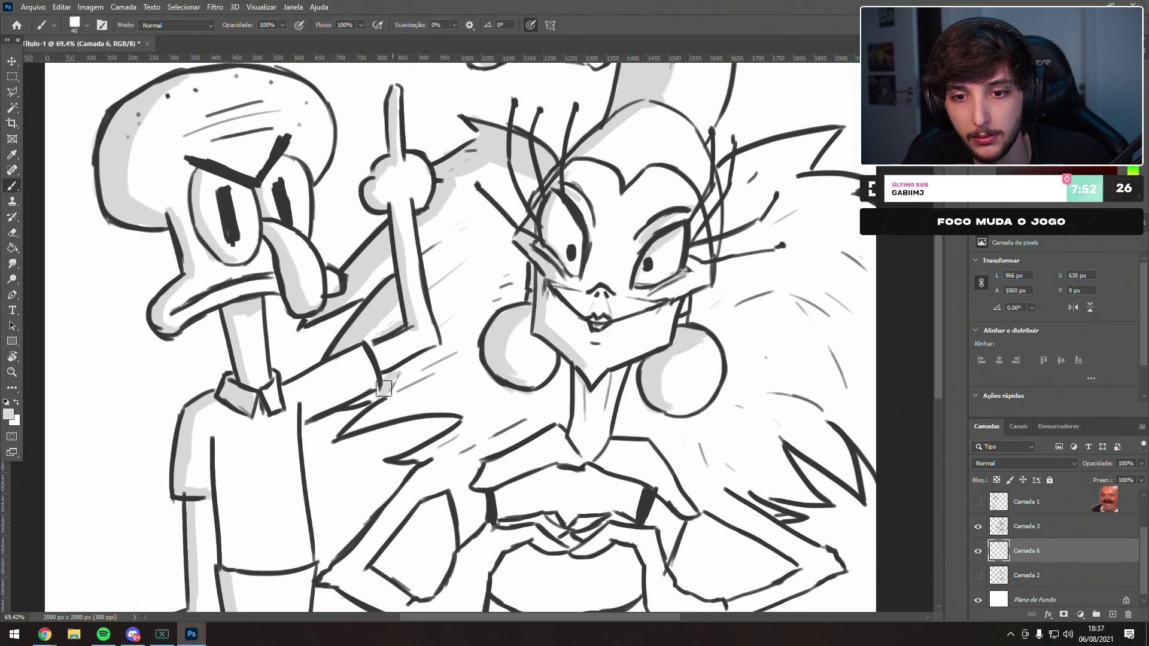
{"action": "mouse_move", "coordinate": [378, 398]}
{"action": "left_mouse_down"}
{"action": "mouse_move", "coordinate": [419, 370]}
{"action": "mouse_move", "coordinate": [375, 420]}
{"action": "mouse_move", "coordinate": [397, 404]}
{"action": "mouse_move", "coordinate": [462, 410]}
{"action": "mouse_move", "coordinate": [384, 410]}
{"action": "mouse_move", "coordinate": [353, 430]}
{"action": "left_mouse_up"}
{"action": "mouse_move", "coordinate": [398, 378]}
{"action": "left_mouse_down"}
{"action": "mouse_move", "coordinate": [442, 357]}
{"action": "mouse_move", "coordinate": [416, 361]}
{"action": "mouse_move", "coordinate": [447, 360]}
{"action": "mouse_move", "coordinate": [423, 380]}
{"action": "mouse_move", "coordinate": [456, 390]}
{"action": "mouse_move", "coordinate": [426, 385]}
{"action": "left_mouse_up"}
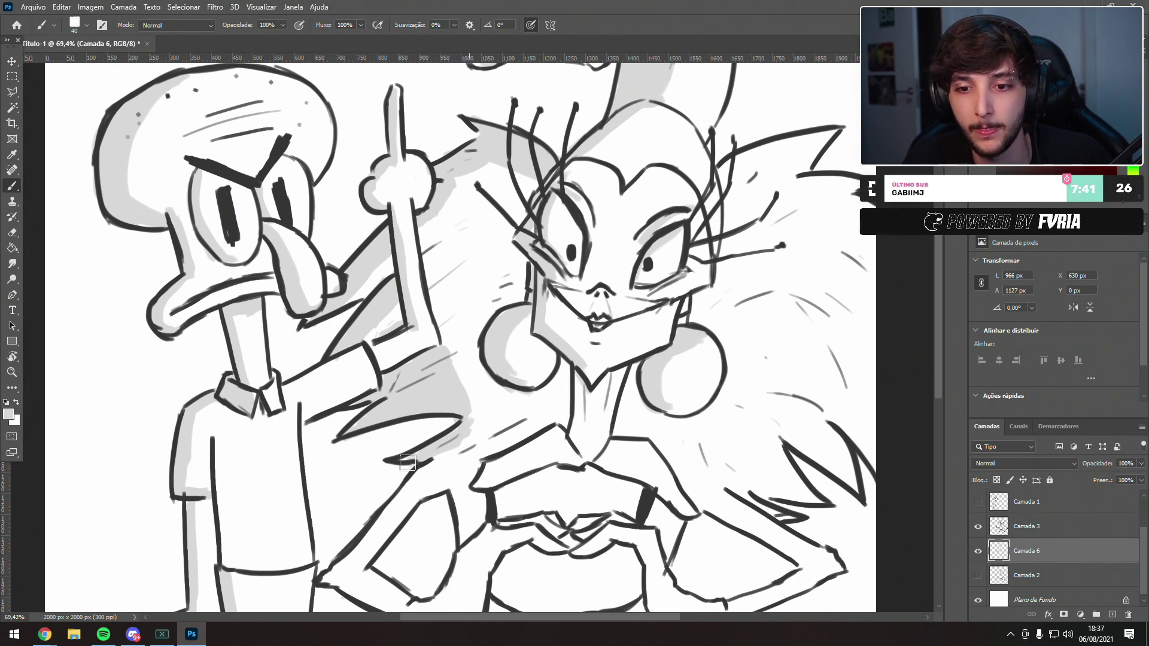
- On line layer Camada 3, ink the missing upper outlines of the plumed character's two shoulders where they meet the fur
{"action": "left_click_drag", "start_coordinate": [488, 381], "coordinate": [462, 272]}
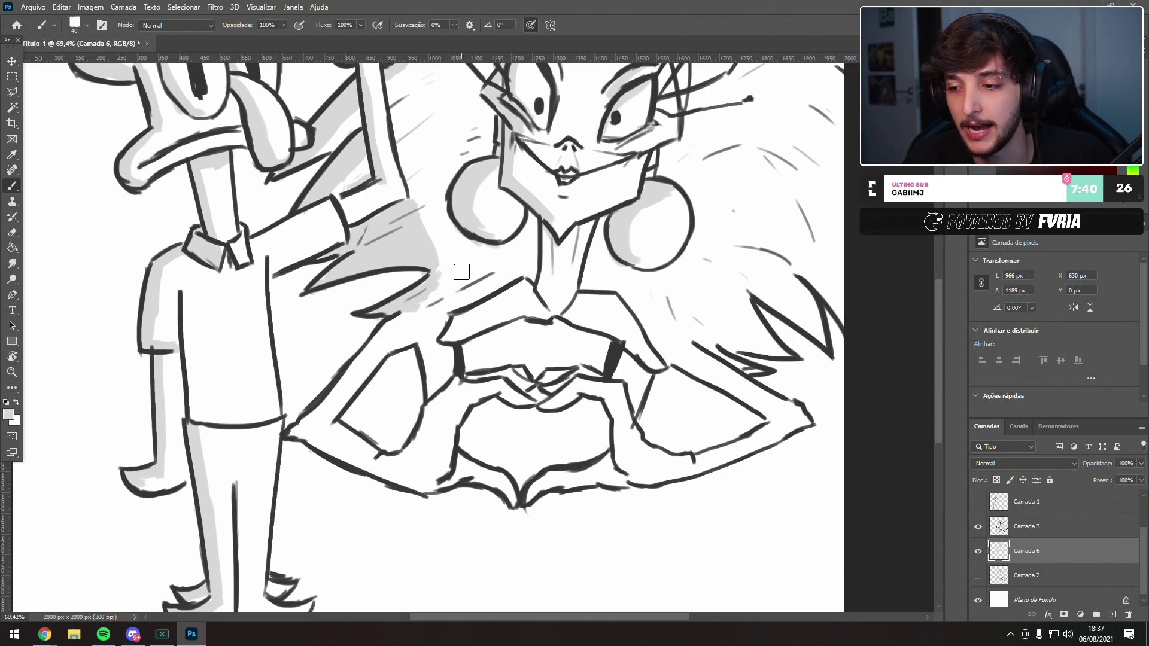
{"action": "left_click", "coordinate": [1054, 526]}
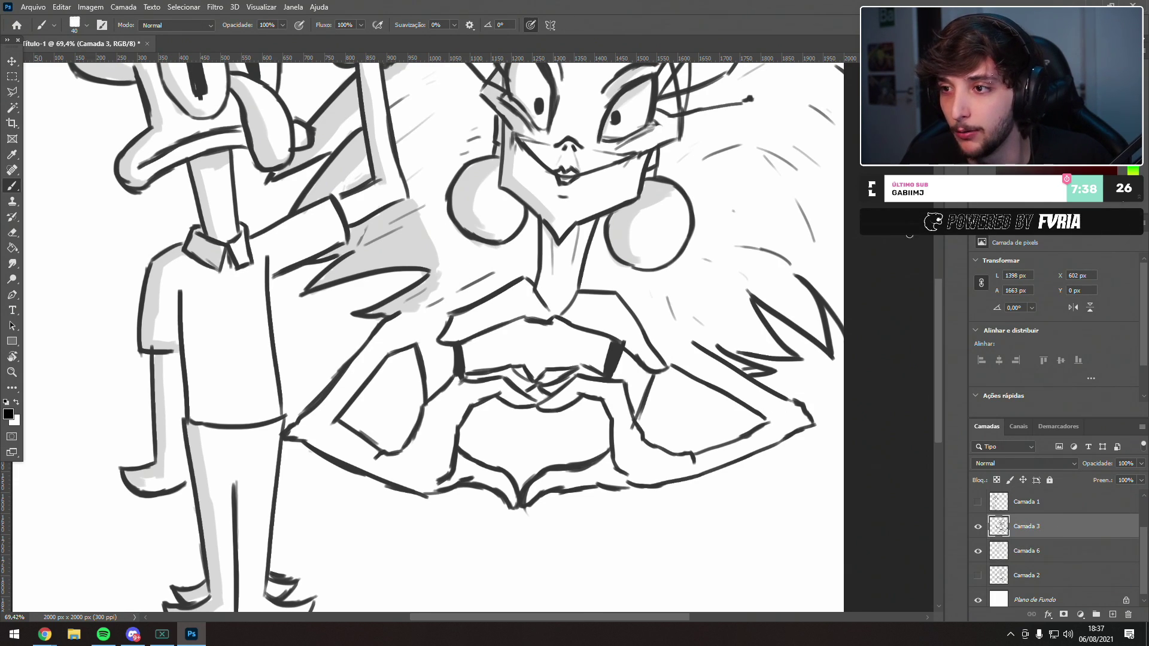
{"action": "left_click_drag", "start_coordinate": [668, 344], "coordinate": [665, 345]}
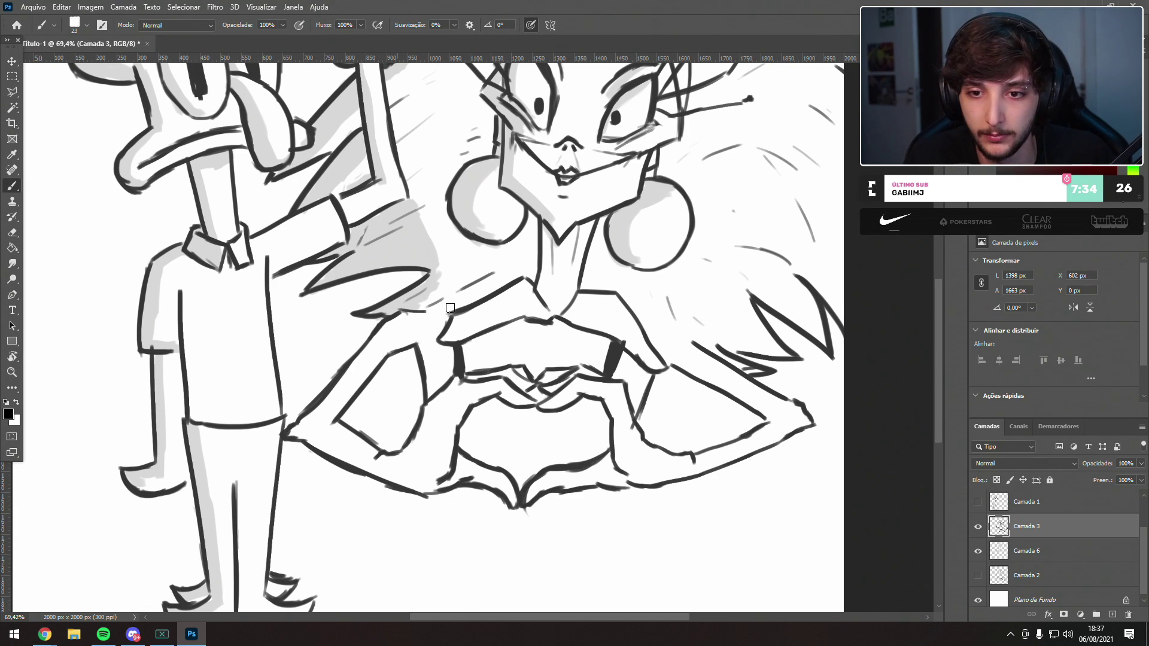
{"action": "key", "text": "ctrl+z"}
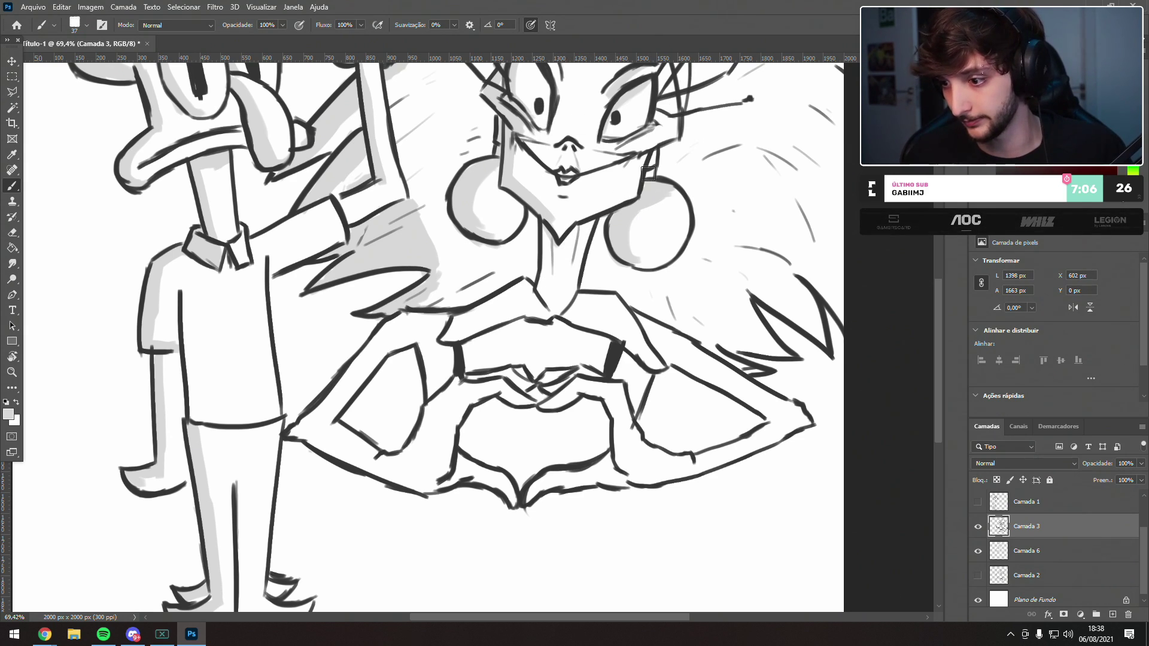
- On layer Camada 6, shade the plumed character's neck, the collar's left side and the left arm in light gray
{"action": "left_click", "coordinate": [1025, 550]}
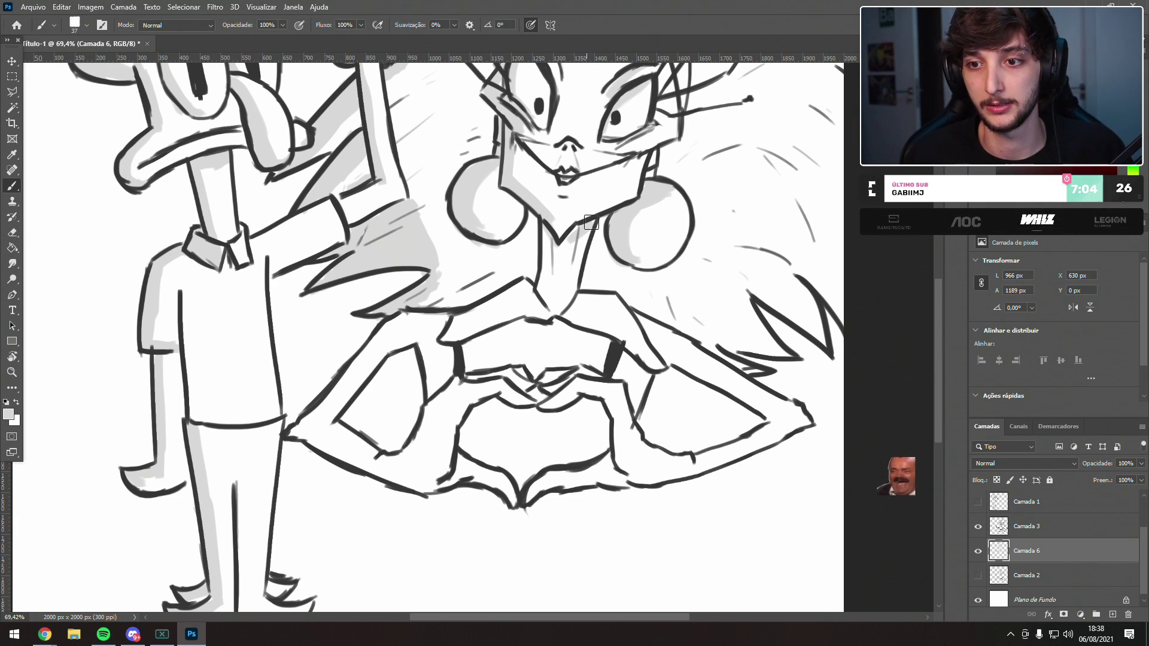
{"action": "left_click_drag", "start_coordinate": [548, 226], "coordinate": [544, 293]}
{"action": "left_click_drag", "start_coordinate": [564, 254], "coordinate": [568, 244]}
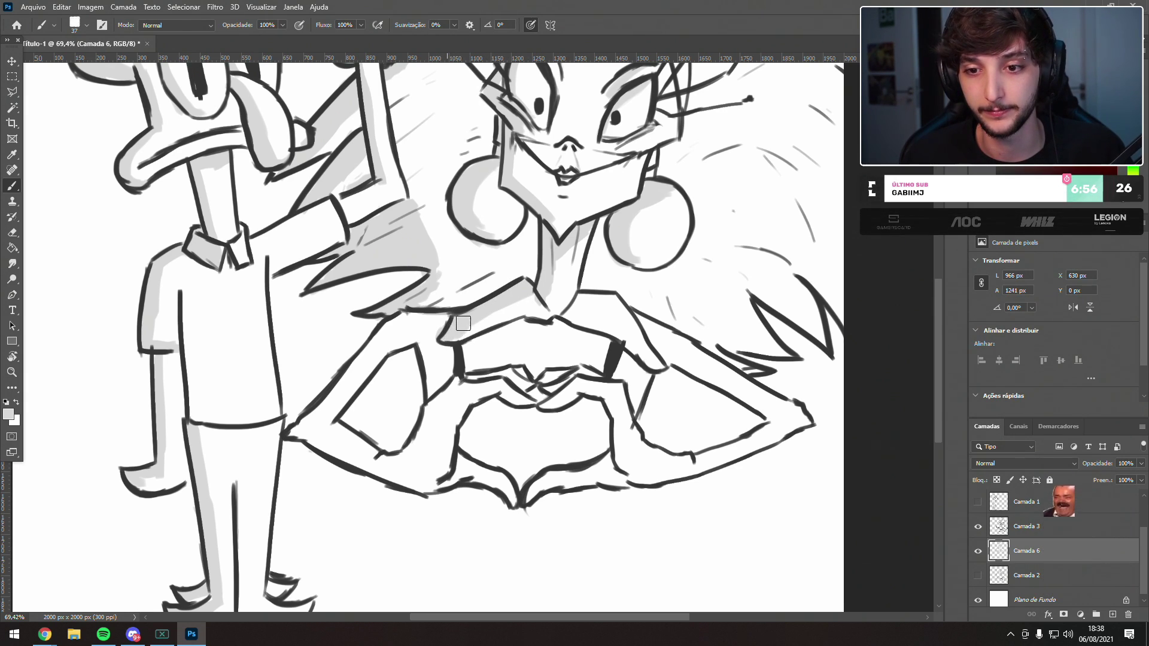
{"action": "left_click_drag", "start_coordinate": [441, 317], "coordinate": [518, 283]}
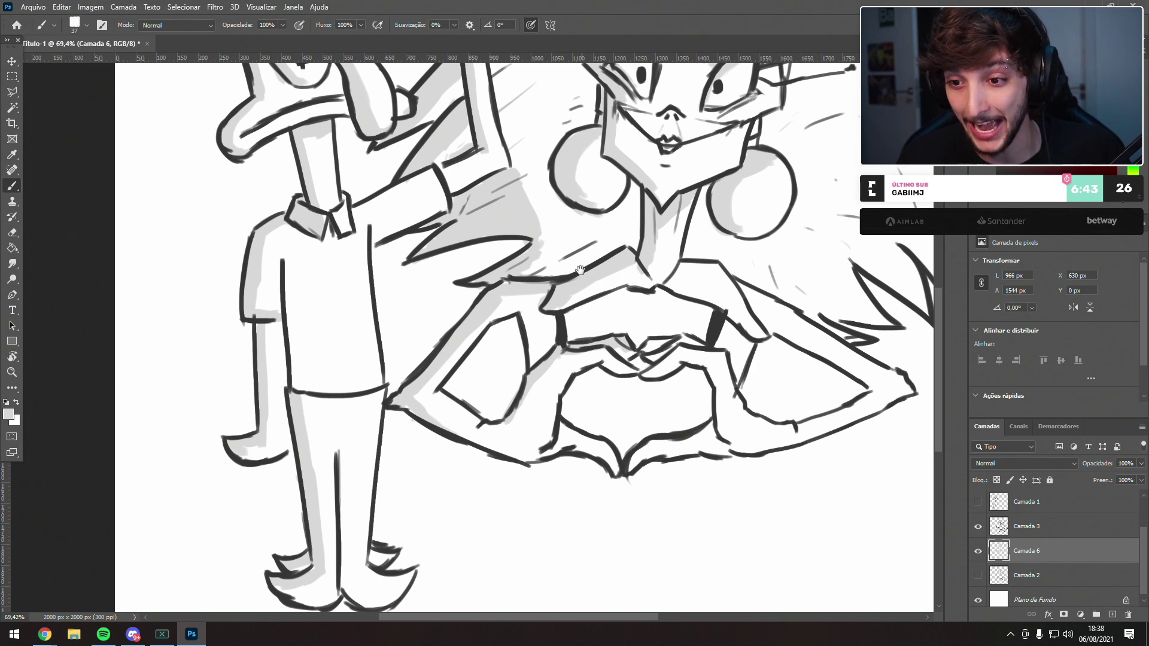
- Shade the heart-making hands, the upper edge of the right arm and the inner left upper arm in light gray
{"action": "left_click_drag", "start_coordinate": [581, 263], "coordinate": [557, 245]}
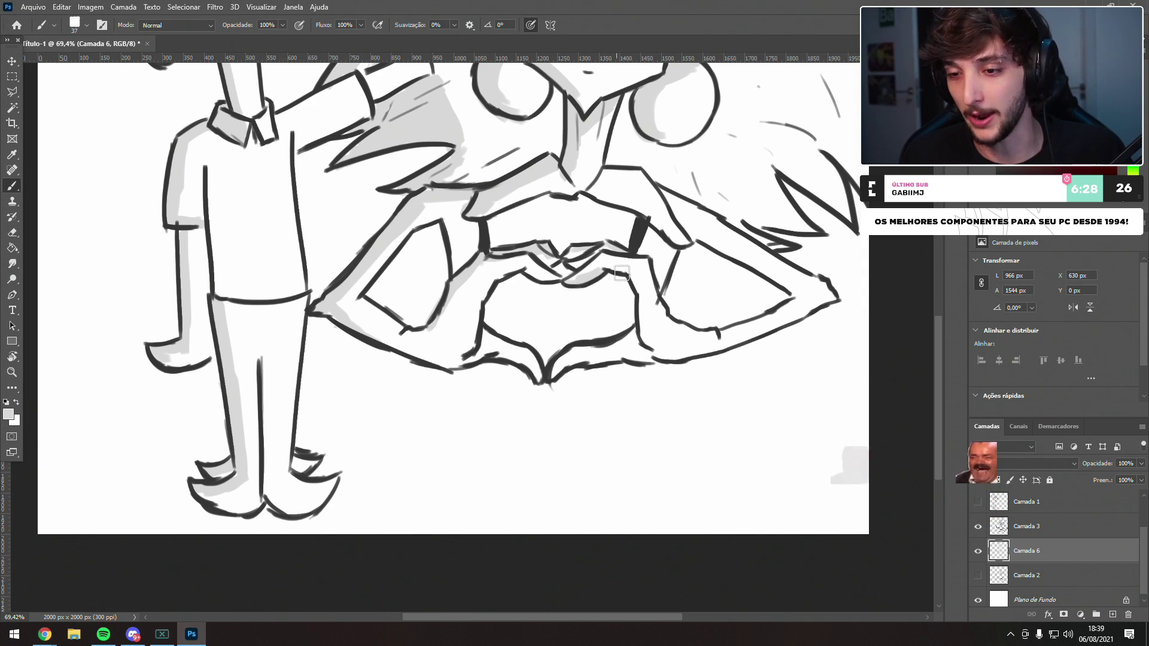
{"action": "mouse_move", "coordinate": [633, 282]}
{"action": "left_mouse_down"}
{"action": "mouse_move", "coordinate": [595, 329]}
{"action": "mouse_move", "coordinate": [633, 336]}
{"action": "mouse_move", "coordinate": [598, 348]}
{"action": "mouse_move", "coordinate": [634, 338]}
{"action": "mouse_move", "coordinate": [570, 353]}
{"action": "left_mouse_up"}
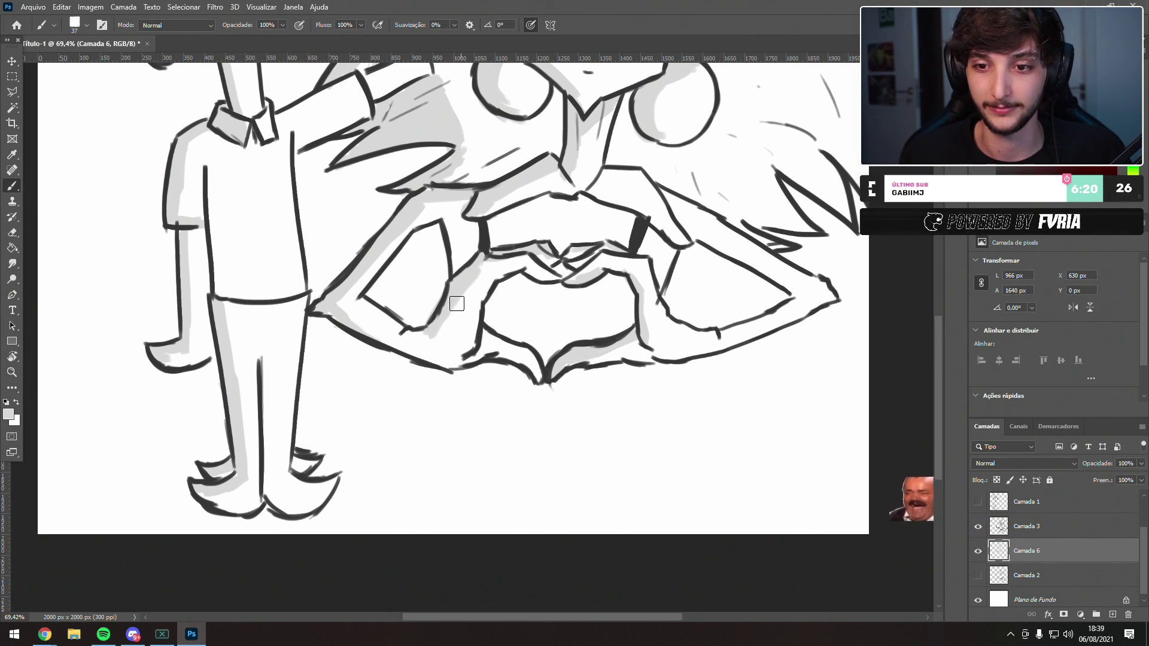
{"action": "scroll", "coordinate": [682, 233], "scroll_direction": "right", "scroll_amount": 2}
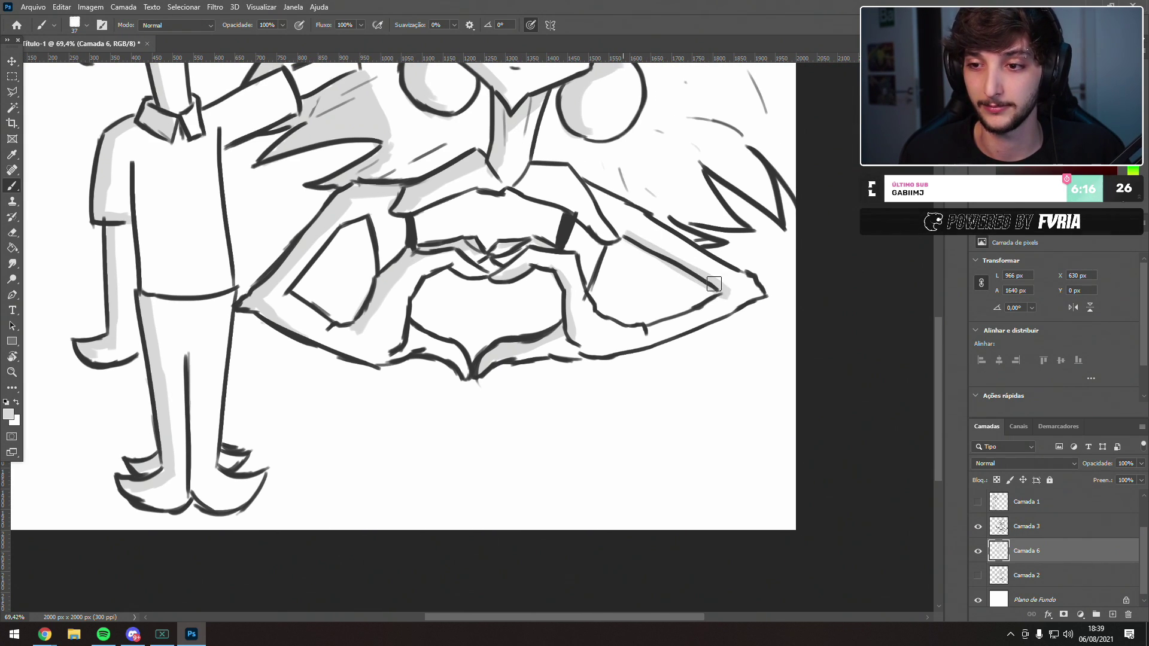
{"action": "mouse_move", "coordinate": [636, 238]}
{"action": "left_mouse_down"}
{"action": "mouse_move", "coordinate": [525, 192]}
{"action": "mouse_move", "coordinate": [458, 207]}
{"action": "left_mouse_up"}
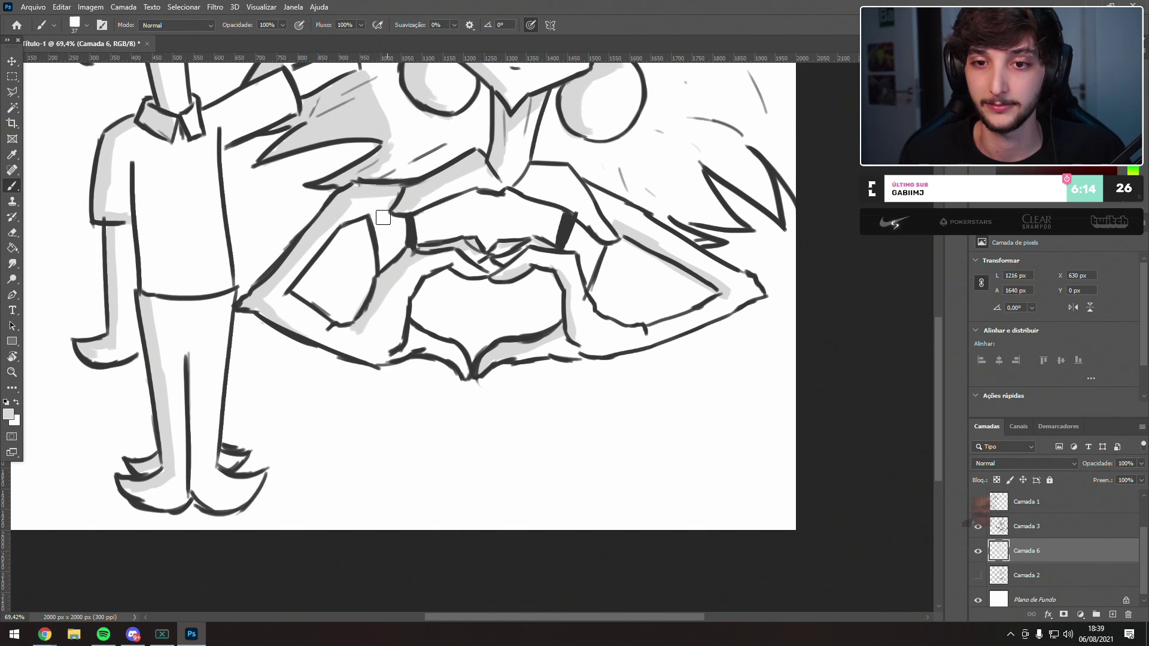
{"action": "left_click_drag", "start_coordinate": [378, 213], "coordinate": [381, 268]}
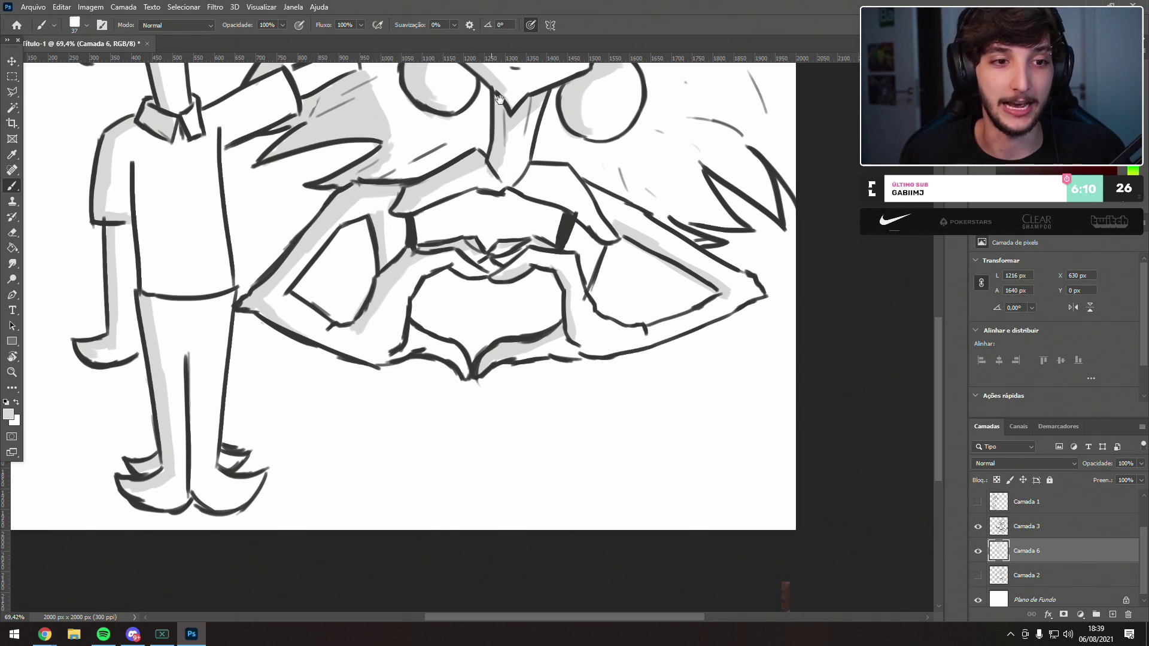
- Add a new layer and place it above Camada 1 in the layer stack
{"action": "left_click_drag", "start_coordinate": [495, 100], "coordinate": [444, 196]}
{"action": "mouse_move", "coordinate": [489, 71]}
{"action": "left_mouse_down"}
{"action": "mouse_move", "coordinate": [444, 157]}
{"action": "mouse_move", "coordinate": [468, 278]}
{"action": "left_mouse_up"}
{"action": "mouse_move", "coordinate": [503, 377]}
{"action": "left_mouse_down"}
{"action": "mouse_move", "coordinate": [433, 180]}
{"action": "mouse_move", "coordinate": [495, 228]}
{"action": "mouse_move", "coordinate": [556, 237]}
{"action": "left_mouse_up"}
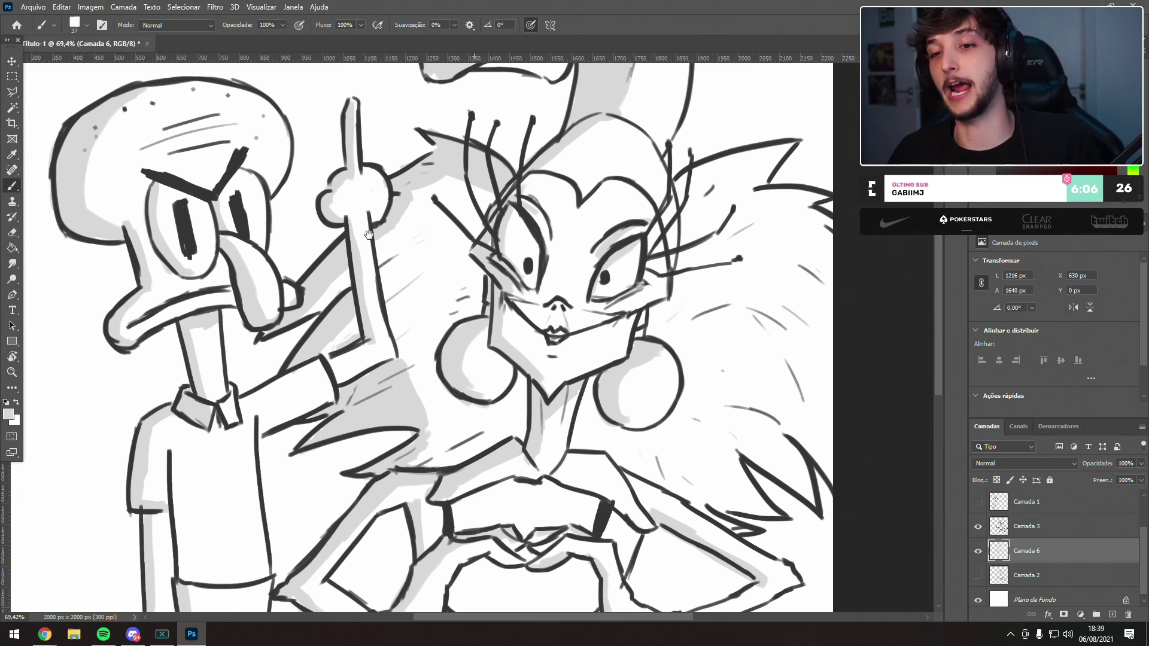
{"action": "scroll", "coordinate": [365, 231], "scroll_direction": "down", "scroll_amount": 5}
{"action": "scroll", "coordinate": [500, 263], "scroll_direction": "up", "scroll_amount": 3}
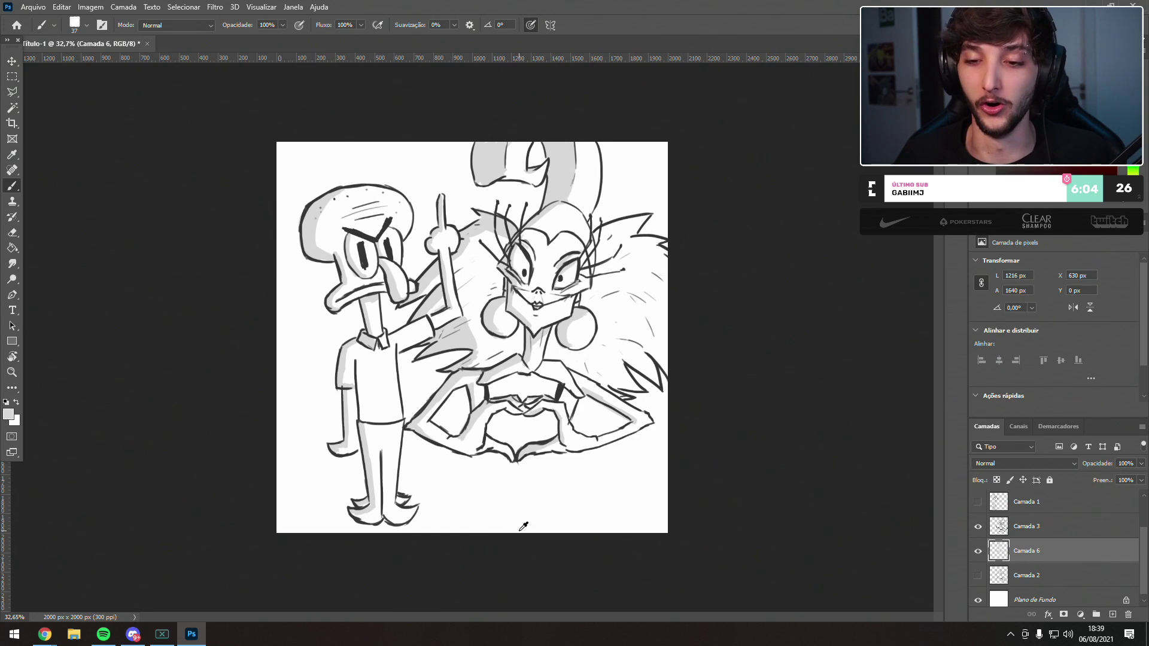
{"action": "left_click", "coordinate": [1113, 614]}
{"action": "left_click_drag", "start_coordinate": [1060, 553], "coordinate": [1058, 503]}
- Hand-letter "AMOR & ÓDIO" in black below the heart hands, with a heart as the O in AMOR, and write the date beneath it
{"action": "scroll", "coordinate": [514, 498], "scroll_direction": "up", "scroll_amount": 5}
{"action": "scroll", "coordinate": [536, 491], "scroll_direction": "down", "scroll_amount": 4}
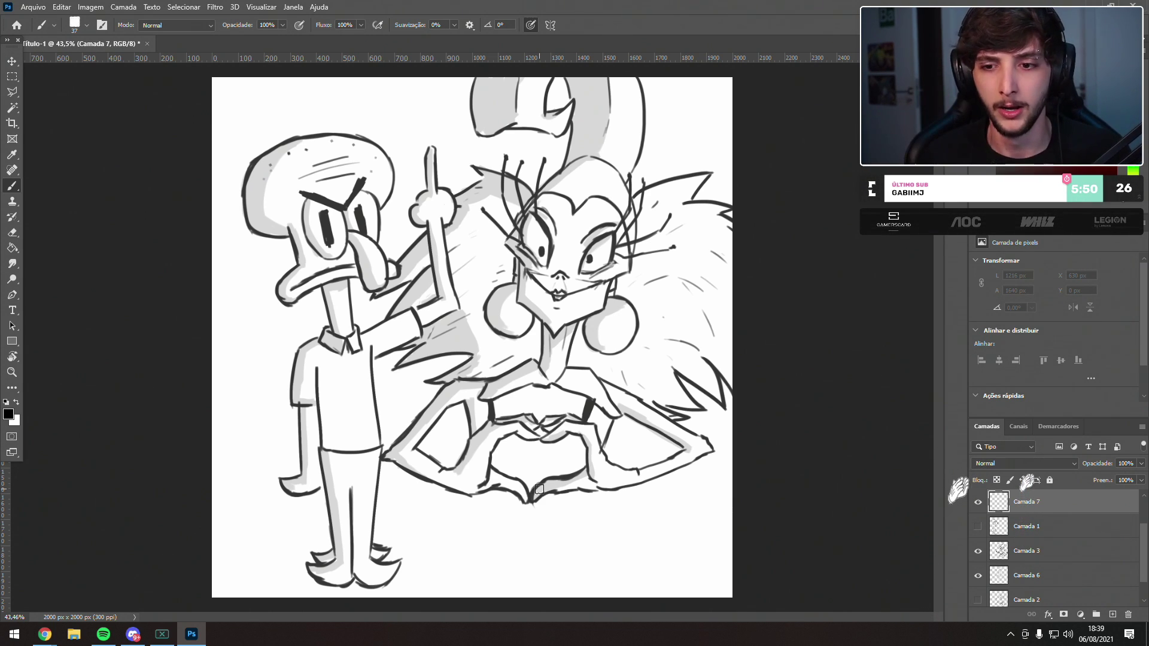
{"action": "scroll", "coordinate": [456, 533], "scroll_direction": "up", "scroll_amount": 1}
{"action": "mouse_move", "coordinate": [507, 511]}
{"action": "left_mouse_down"}
{"action": "mouse_move", "coordinate": [469, 410]}
{"action": "mouse_move", "coordinate": [378, 457]}
{"action": "left_mouse_up"}
{"action": "left_click_drag", "start_coordinate": [406, 405], "coordinate": [411, 461]}
{"action": "mouse_move", "coordinate": [384, 443]}
{"action": "left_mouse_down"}
{"action": "mouse_move", "coordinate": [438, 455]}
{"action": "mouse_move", "coordinate": [449, 444]}
{"action": "mouse_move", "coordinate": [463, 460]}
{"action": "left_mouse_up"}
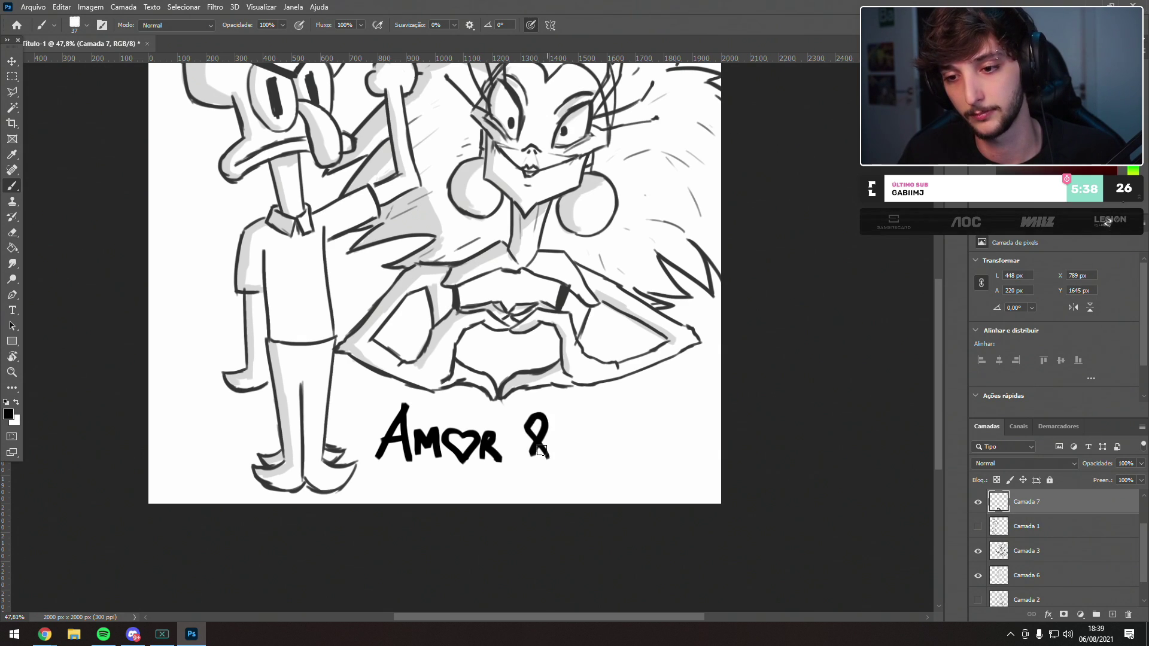
{"action": "key", "text": "ctrl+z"}
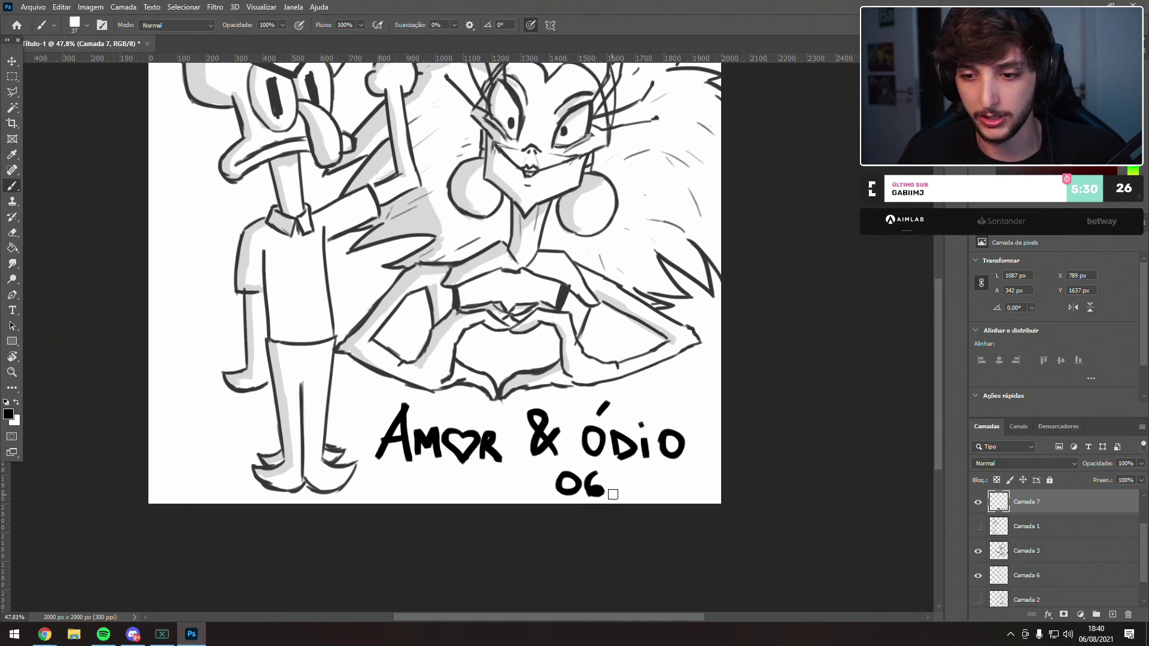
{"action": "left_click_drag", "start_coordinate": [674, 479], "coordinate": [687, 497]}
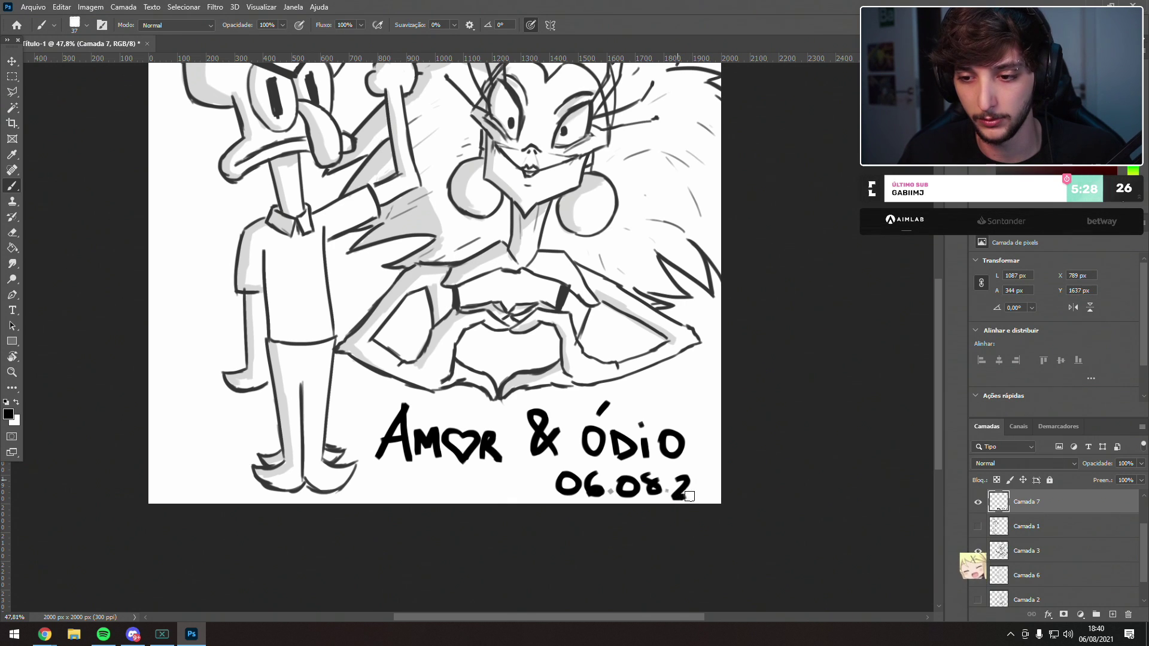
- Sign the drawing in black handwriting above Squidward's head, redoing the first attempt, and add two dots at its end
{"action": "left_click_drag", "start_coordinate": [429, 251], "coordinate": [524, 499]}
{"action": "scroll", "coordinate": [534, 227], "scroll_direction": "up", "scroll_amount": 5}
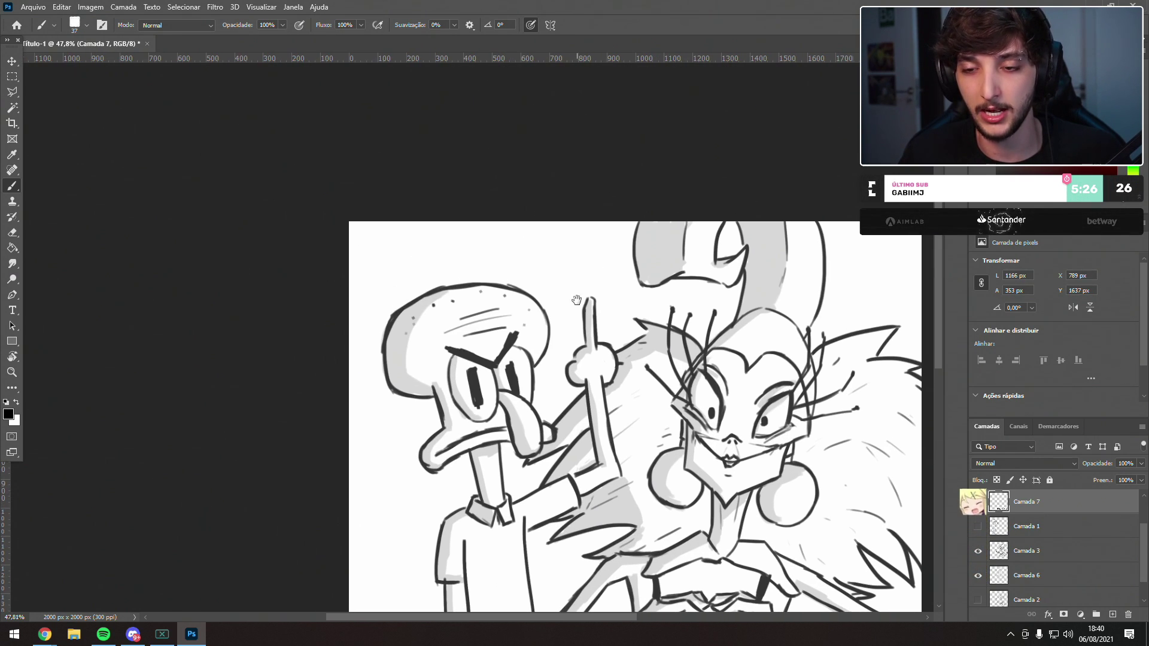
{"action": "left_click_drag", "start_coordinate": [531, 238], "coordinate": [523, 241]}
{"action": "scroll", "coordinate": [461, 247], "scroll_direction": "up", "scroll_amount": 2}
{"action": "mouse_move", "coordinate": [250, 256]}
{"action": "left_mouse_down"}
{"action": "mouse_move", "coordinate": [315, 248]}
{"action": "mouse_move", "coordinate": [436, 306]}
{"action": "left_mouse_up"}
{"action": "key", "text": "ctrl+z"}
{"action": "mouse_move", "coordinate": [299, 263]}
{"action": "left_mouse_down"}
{"action": "mouse_move", "coordinate": [408, 238]}
{"action": "mouse_move", "coordinate": [464, 271]}
{"action": "mouse_move", "coordinate": [472, 246]}
{"action": "mouse_move", "coordinate": [519, 221]}
{"action": "mouse_move", "coordinate": [563, 282]}
{"action": "mouse_move", "coordinate": [623, 245]}
{"action": "mouse_move", "coordinate": [621, 216]}
{"action": "left_mouse_up"}
{"action": "left_click", "coordinate": [626, 257]}
{"action": "scroll", "coordinate": [349, 145], "scroll_direction": "down", "scroll_amount": 6}
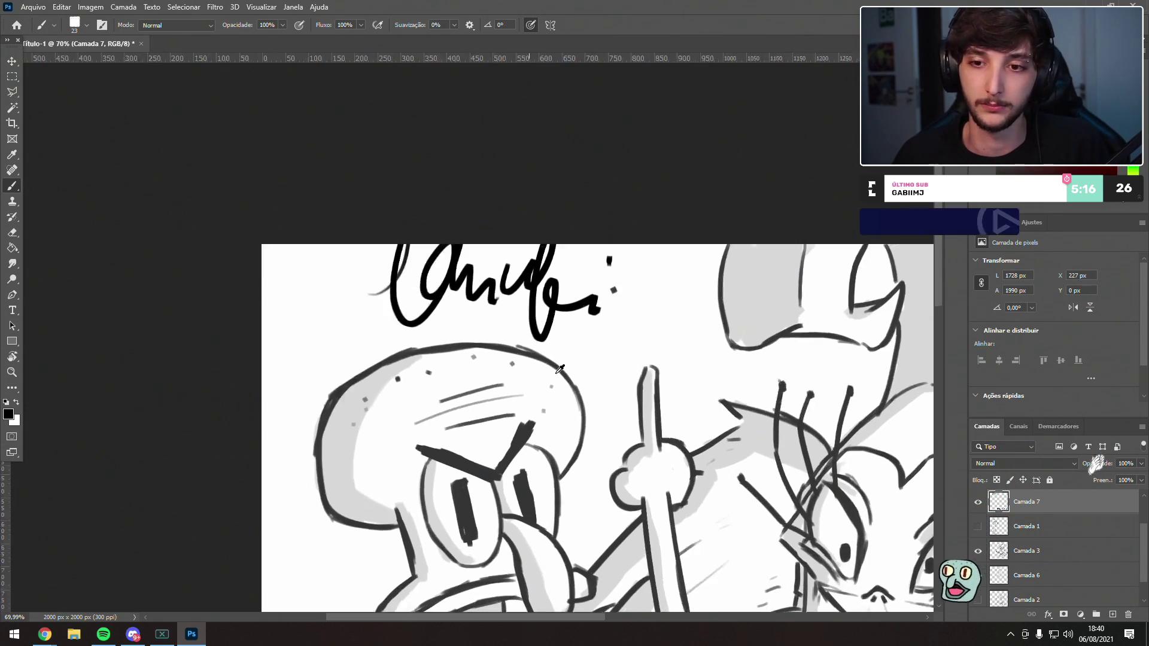